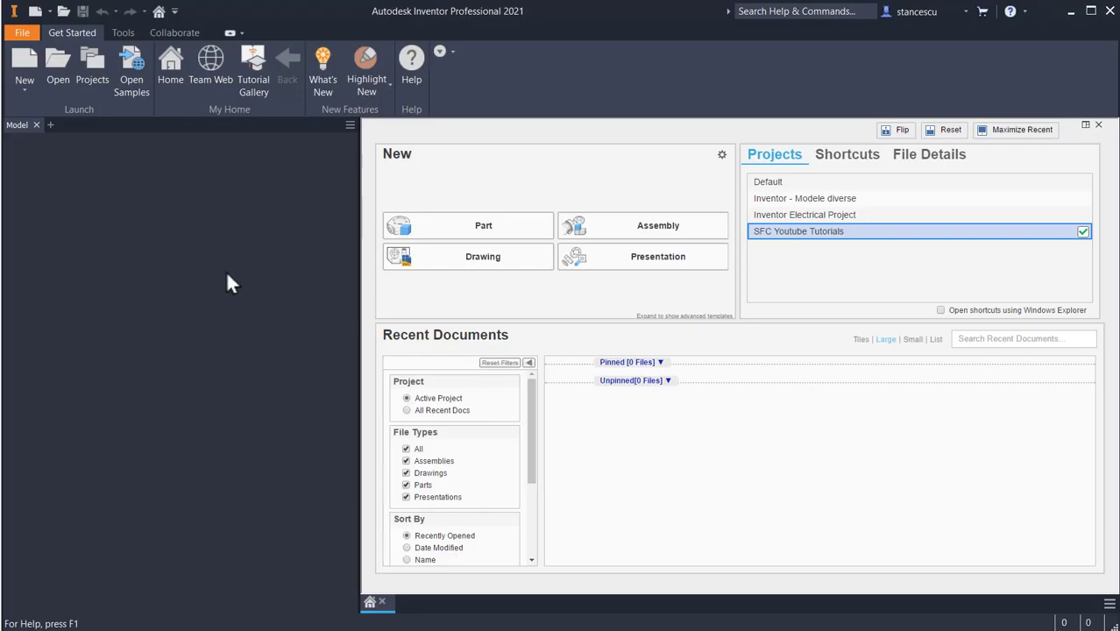
Create a new metric assembly from the Standard (mm).iam template
{"action": "left_click", "coordinate": [35, 13]}
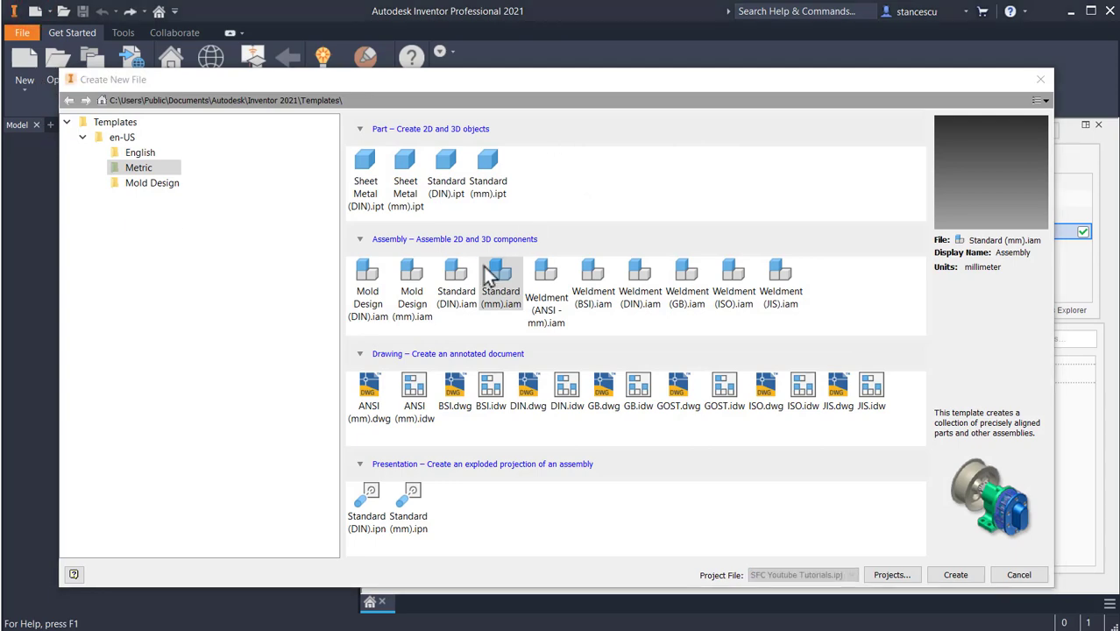
{"action": "left_click", "coordinate": [505, 287]}
{"action": "double_click", "coordinate": [505, 288]}
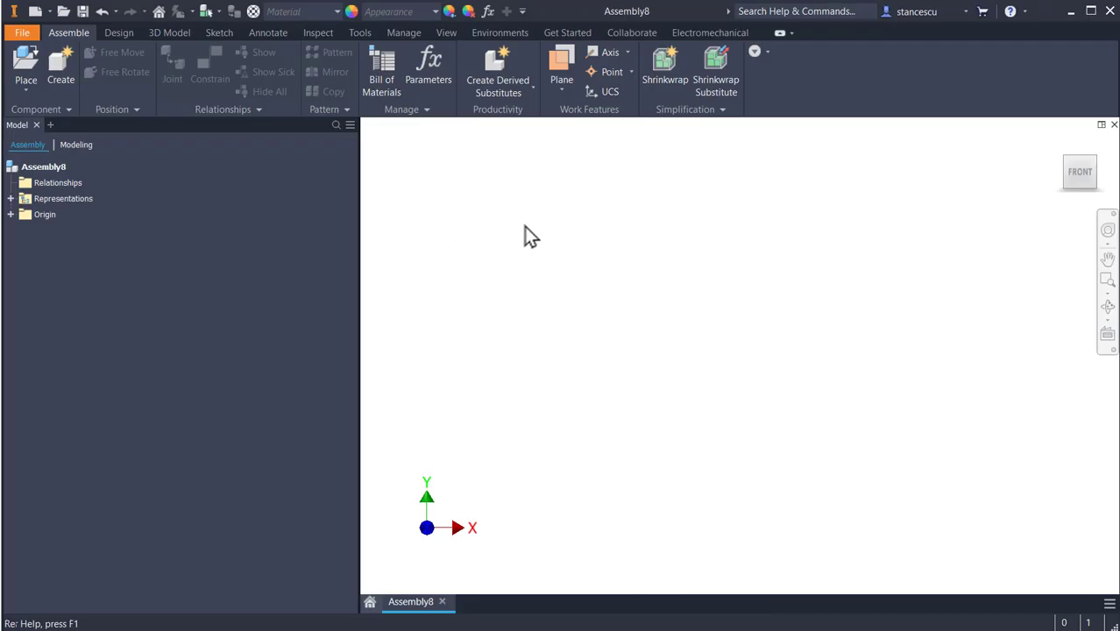
Place two instances of SHAFT.ipt in the assembly, grounding the first at the origin and setting the second beside it
{"action": "left_click", "coordinate": [28, 69]}
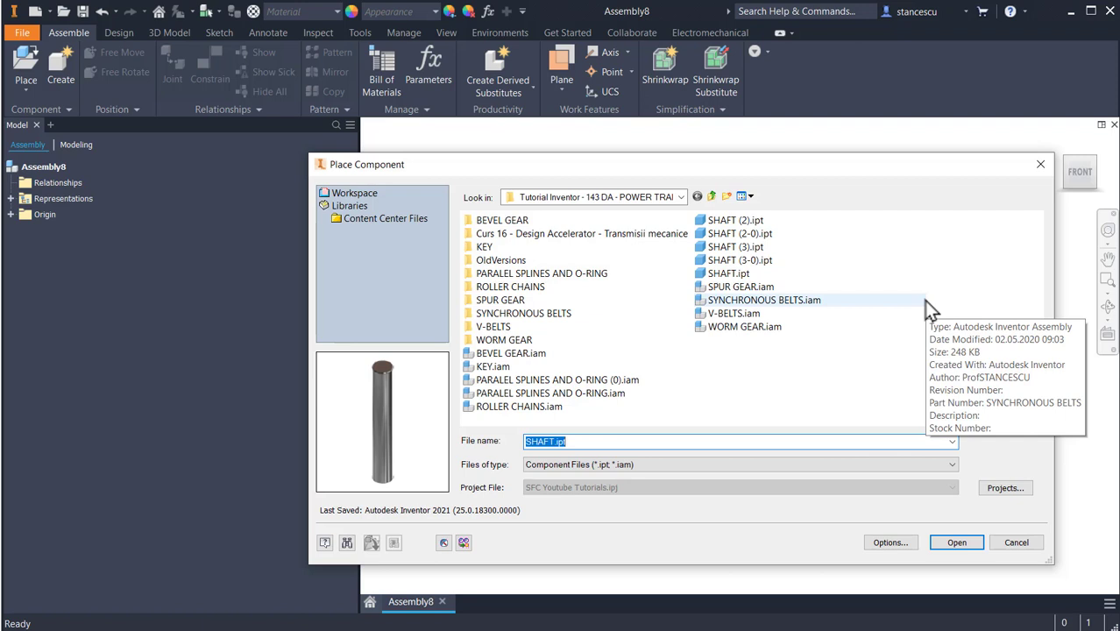
{"action": "double_click", "coordinate": [854, 272]}
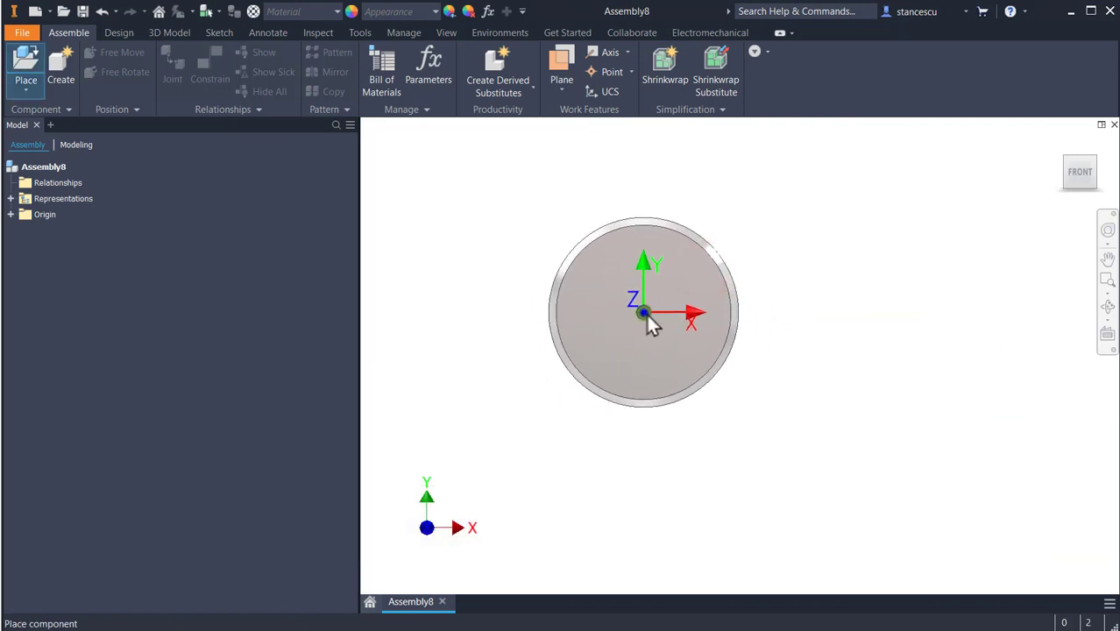
{"action": "right_click", "coordinate": [646, 312]}
{"action": "left_click", "coordinate": [700, 329]}
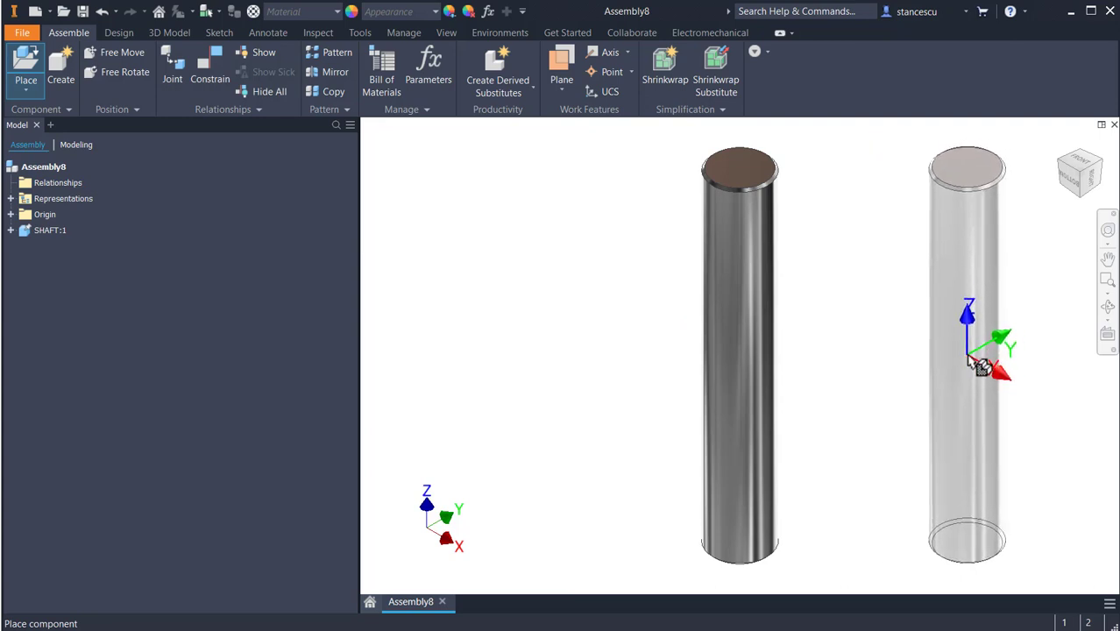
{"action": "left_click", "coordinate": [980, 366]}
{"action": "key", "text": "Escape"}
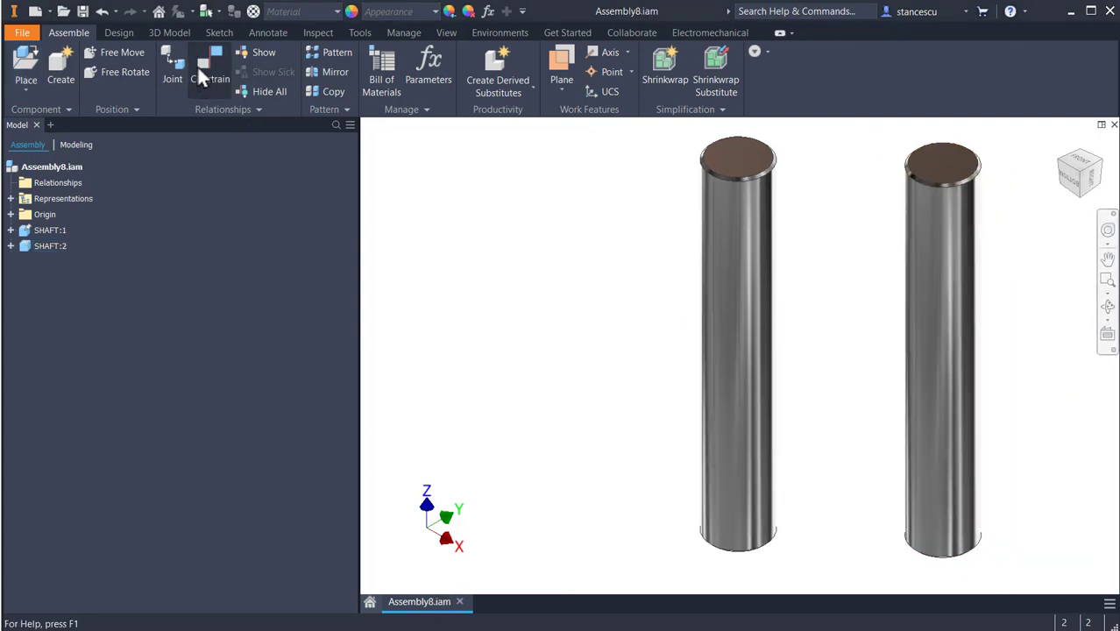
Mate the XZ planes of the two shafts with zero offset
{"action": "left_click", "coordinate": [201, 70]}
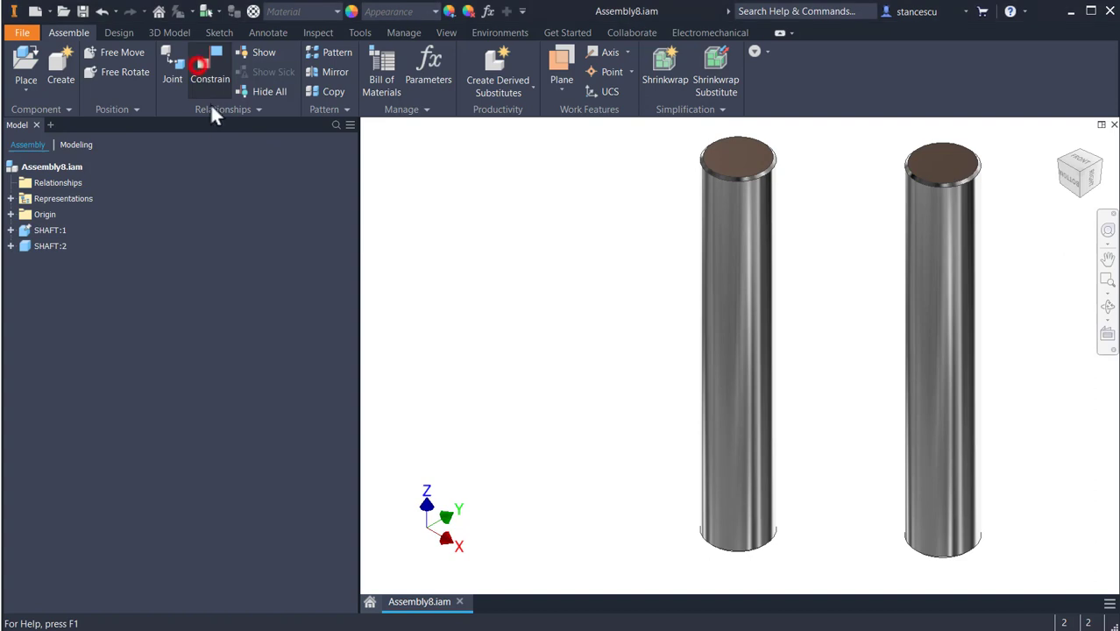
{"action": "left_click", "coordinate": [10, 230]}
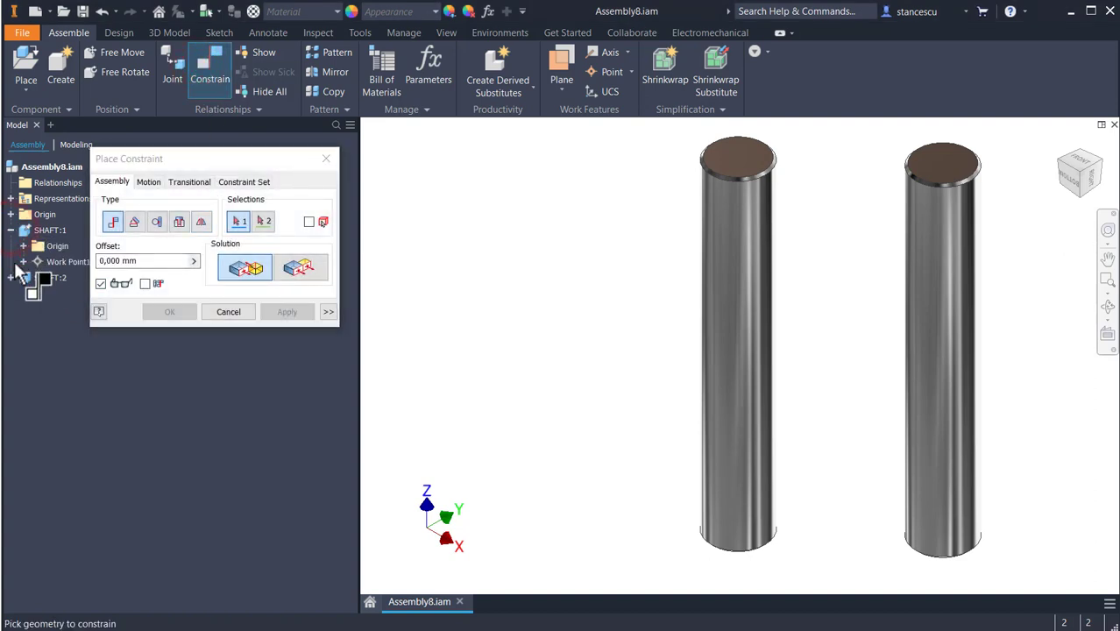
{"action": "left_click", "coordinate": [23, 246]}
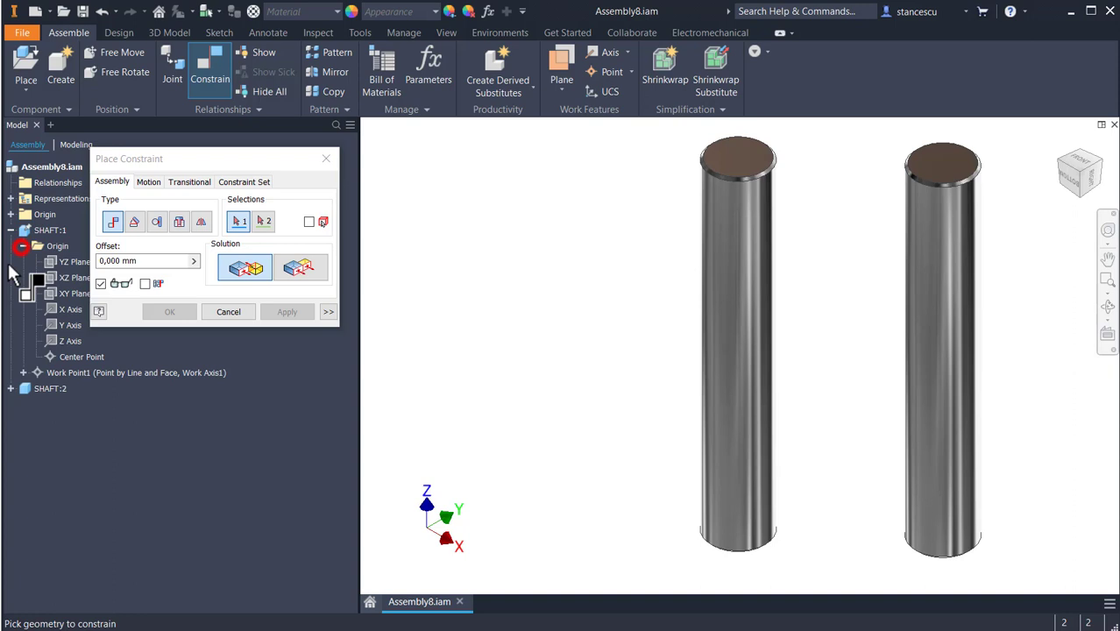
{"action": "left_click", "coordinate": [11, 388]}
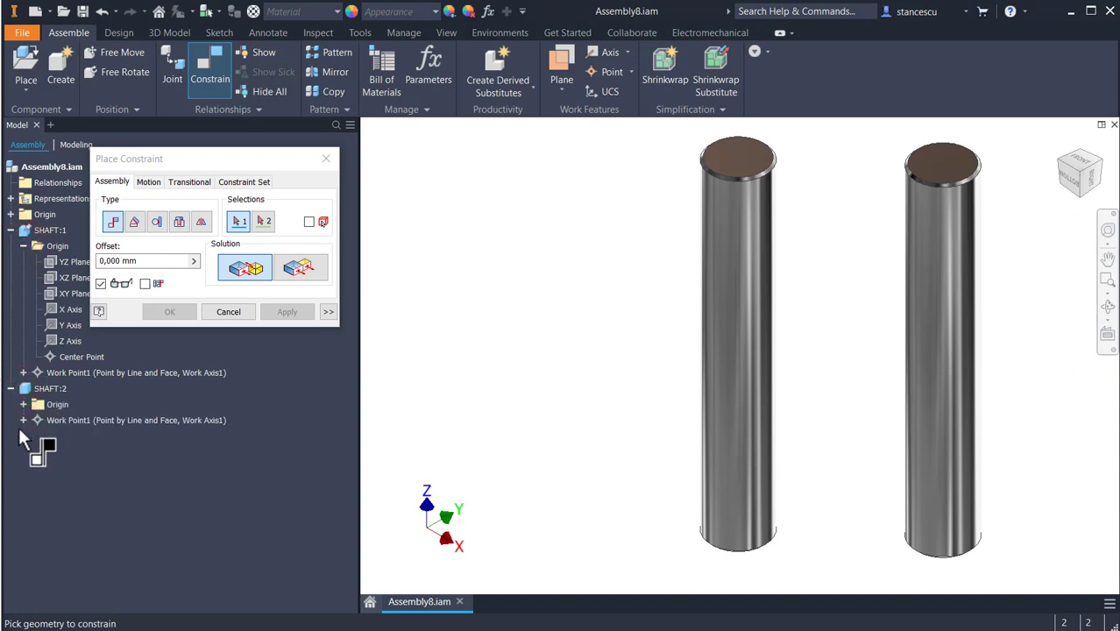
{"action": "left_click", "coordinate": [24, 404]}
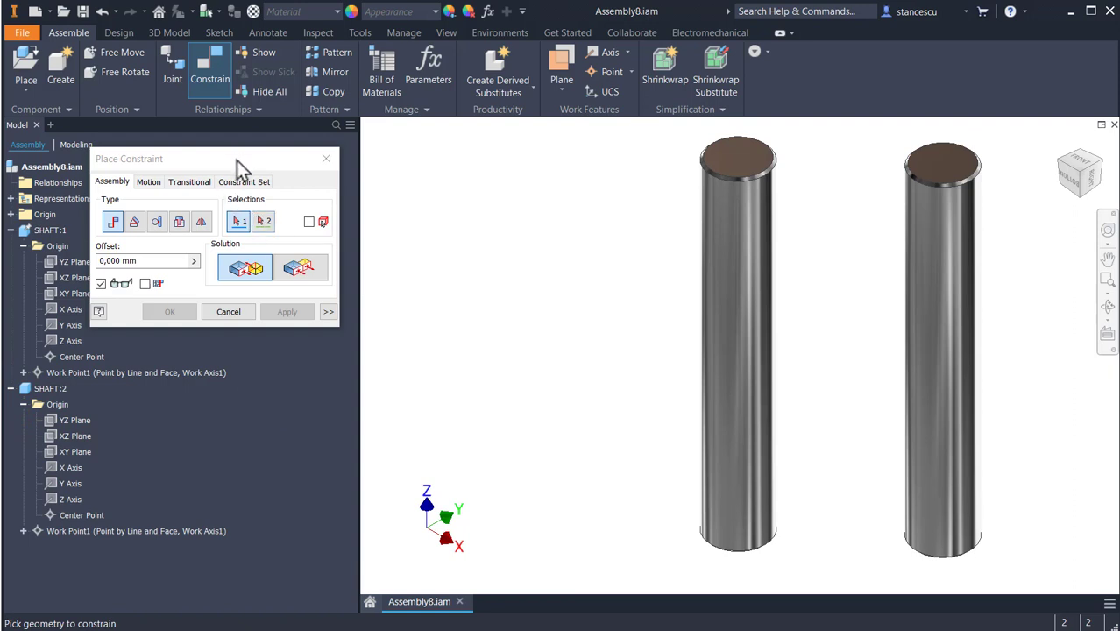
{"action": "left_click_drag", "start_coordinate": [236, 161], "coordinate": [293, 158]}
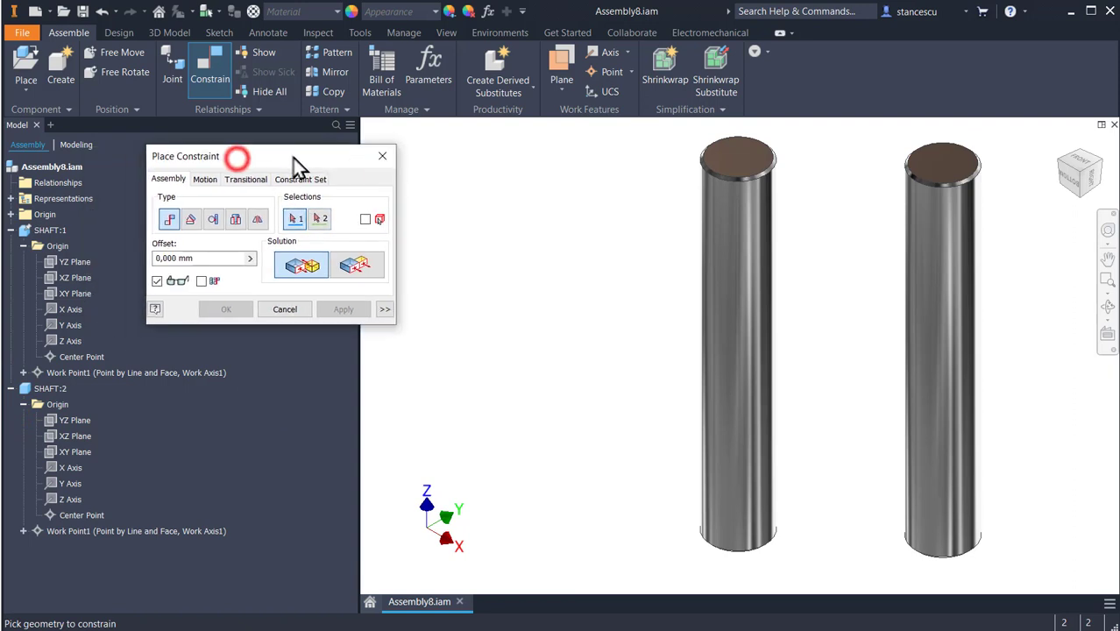
{"action": "left_click", "coordinate": [56, 278]}
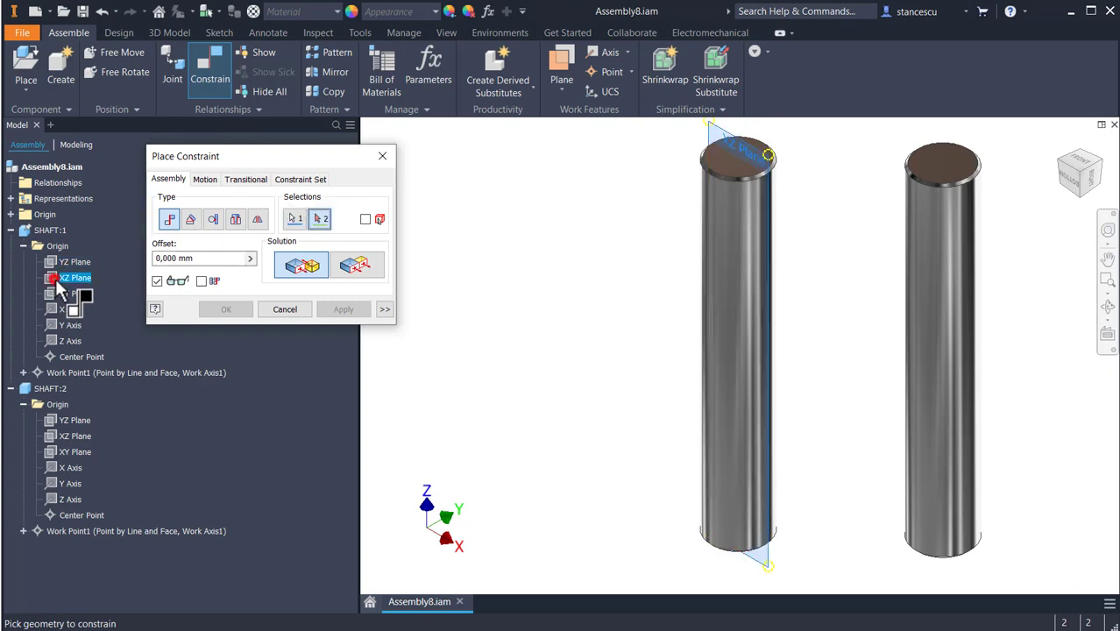
{"action": "left_click", "coordinate": [53, 436]}
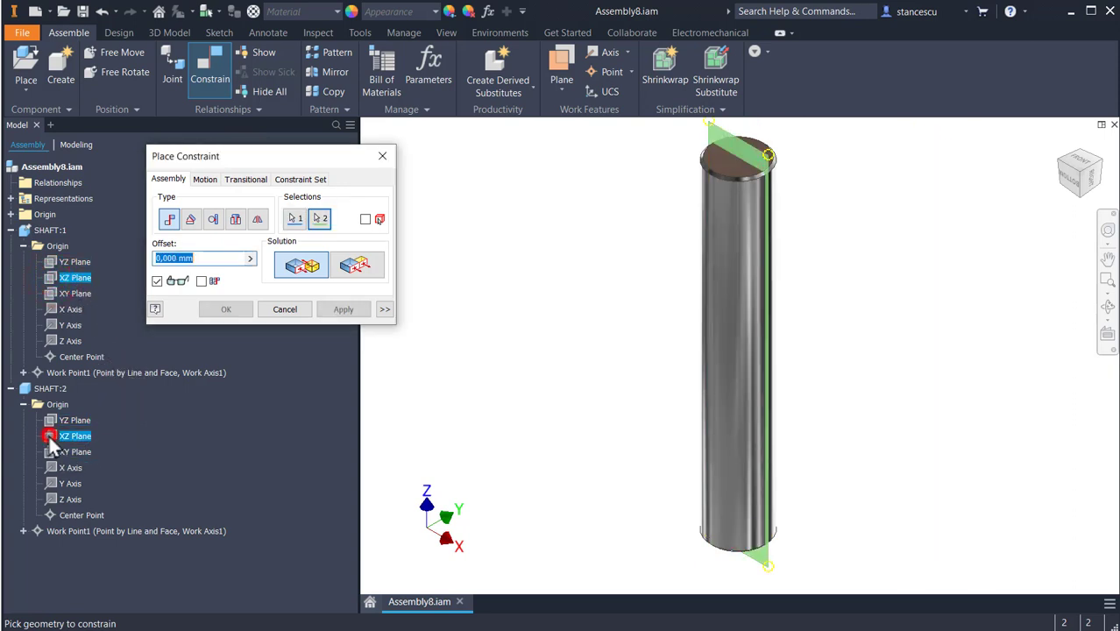
{"action": "left_click", "coordinate": [344, 310]}
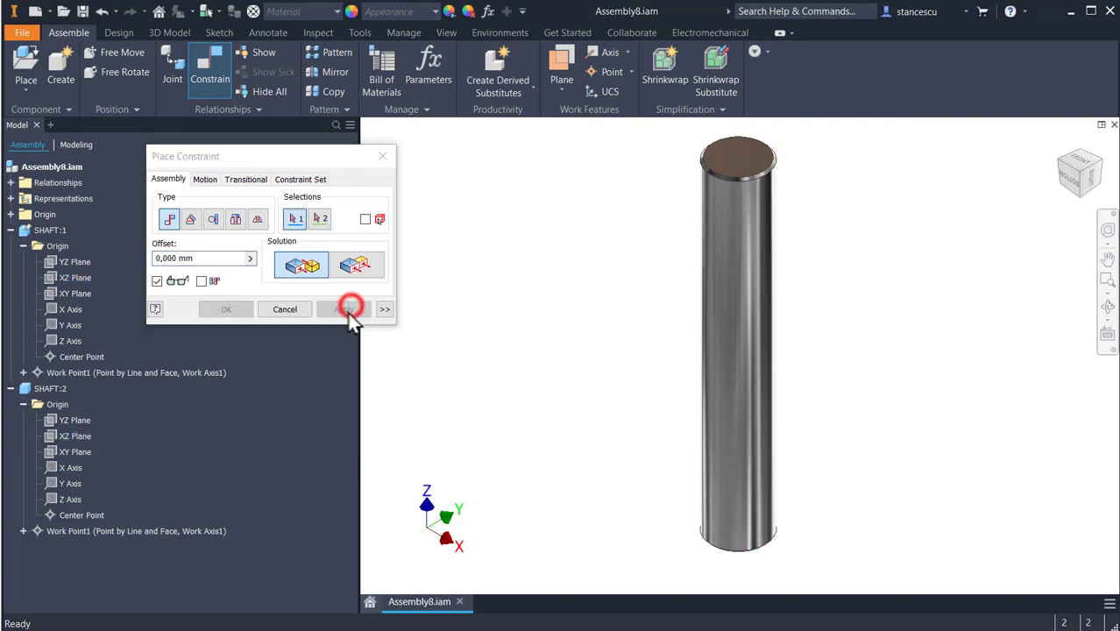
Mate the YZ planes of the two shafts with an offset of 120 mm
{"action": "left_click", "coordinate": [72, 266]}
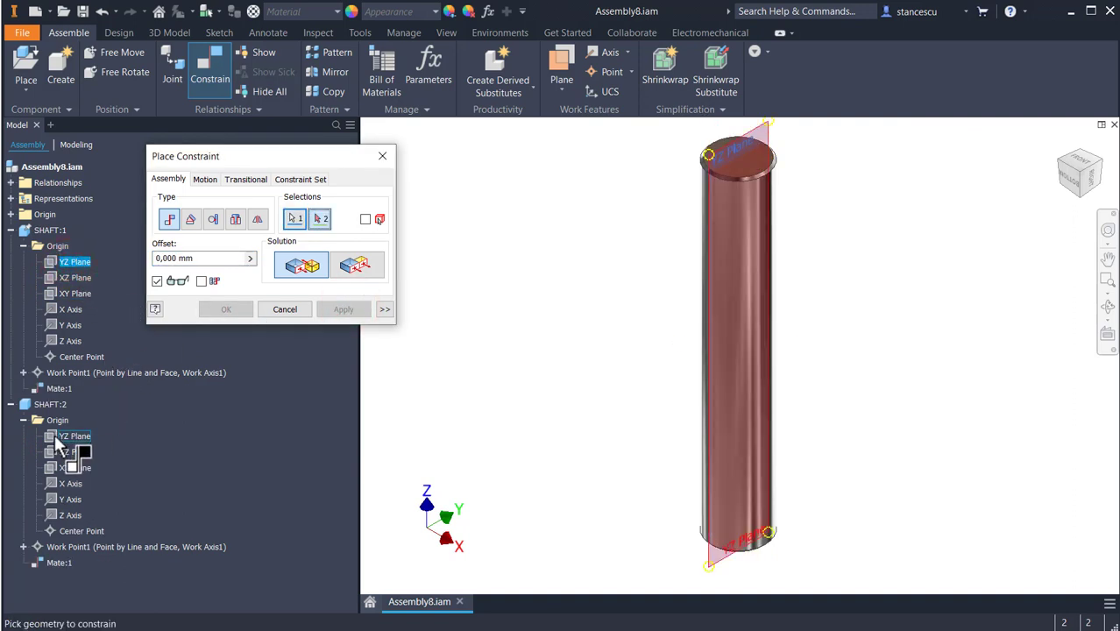
{"action": "left_click", "coordinate": [58, 437]}
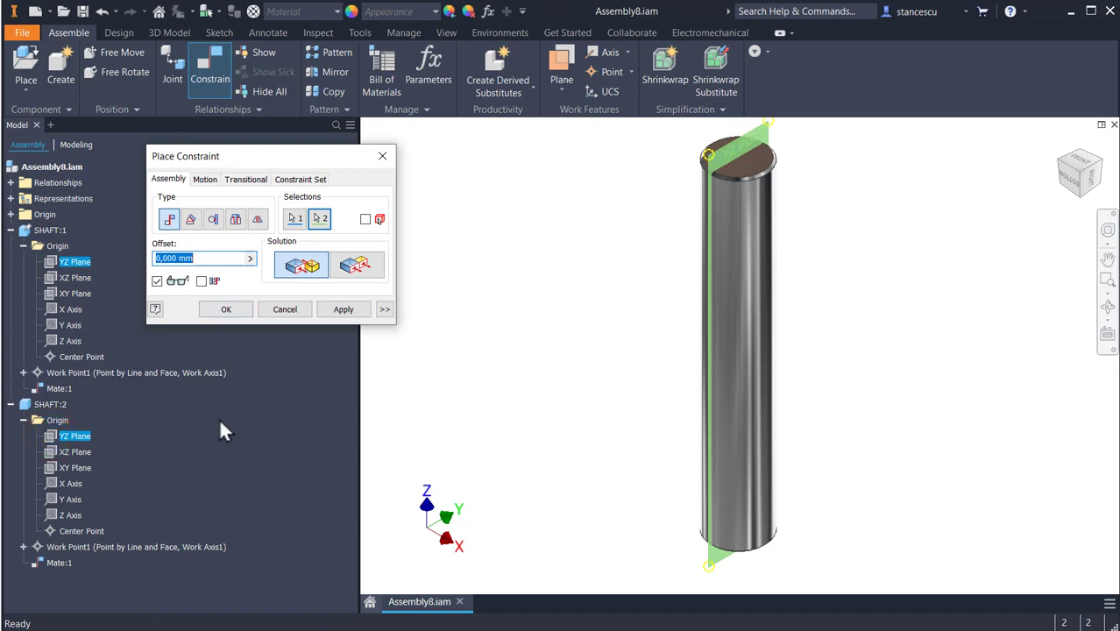
{"action": "type", "text": "120"}
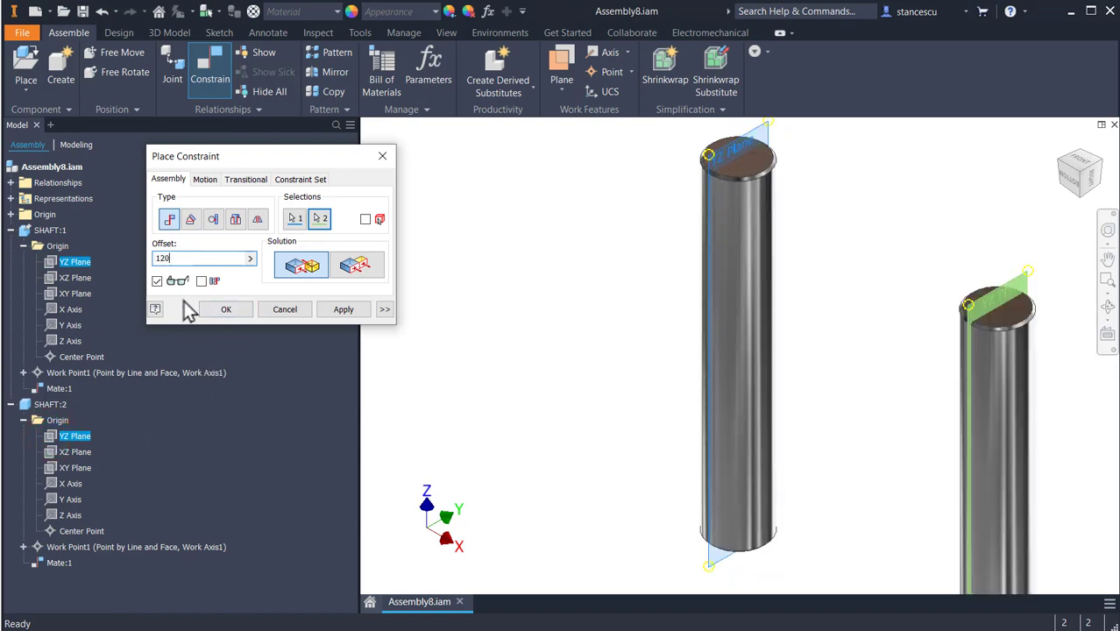
{"action": "left_click", "coordinate": [336, 309]}
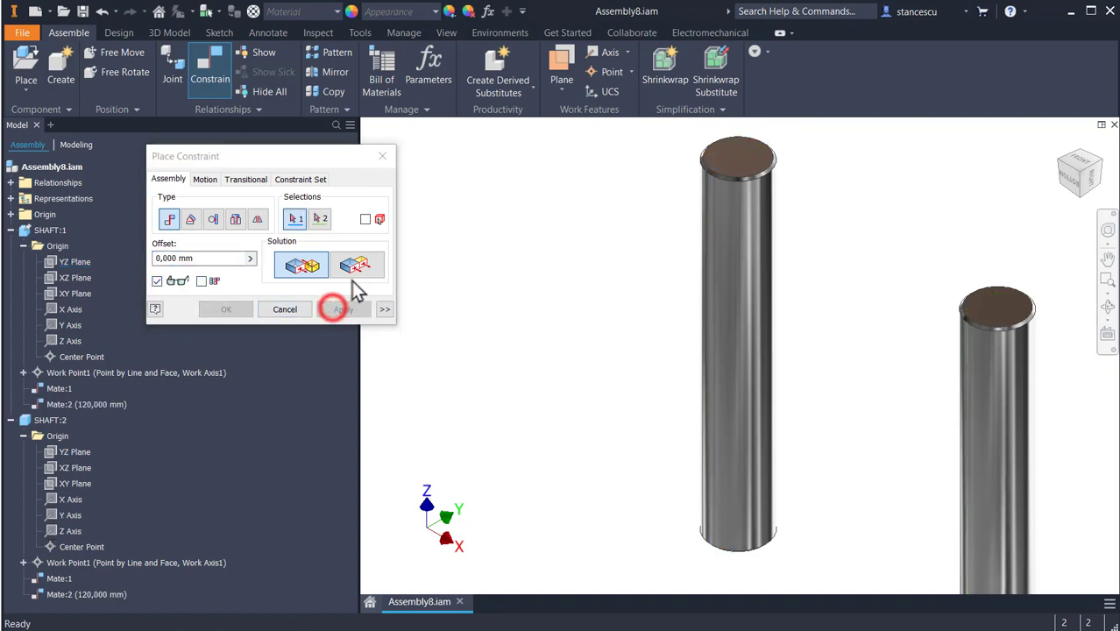
Constrain the upper end faces of the two shafts flush with zero offset
{"action": "left_click", "coordinate": [358, 274]}
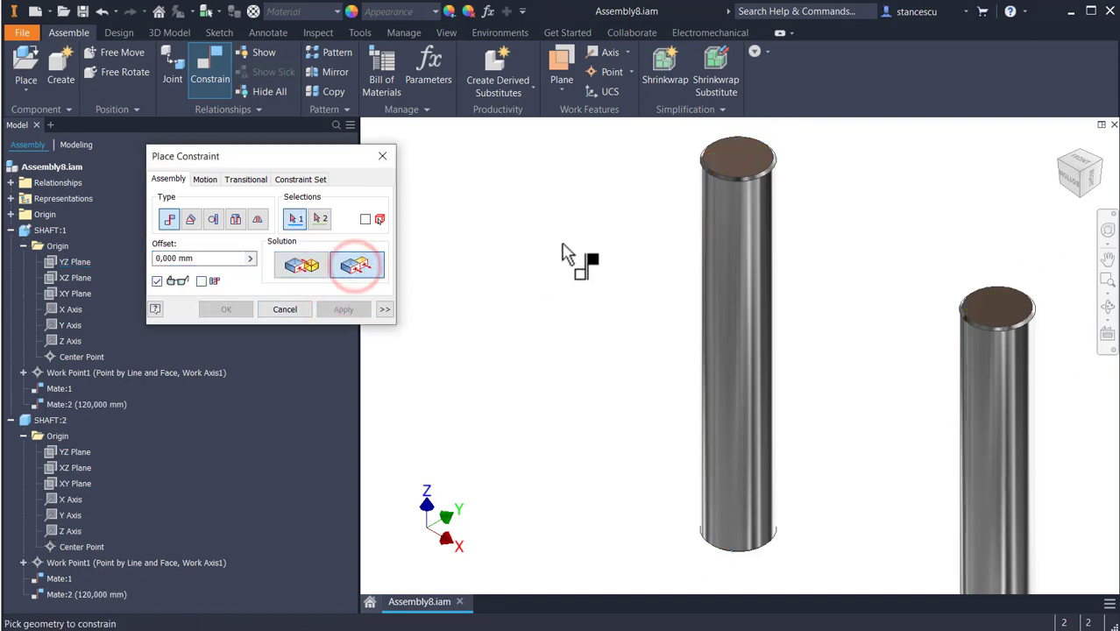
{"action": "left_click", "coordinate": [735, 158]}
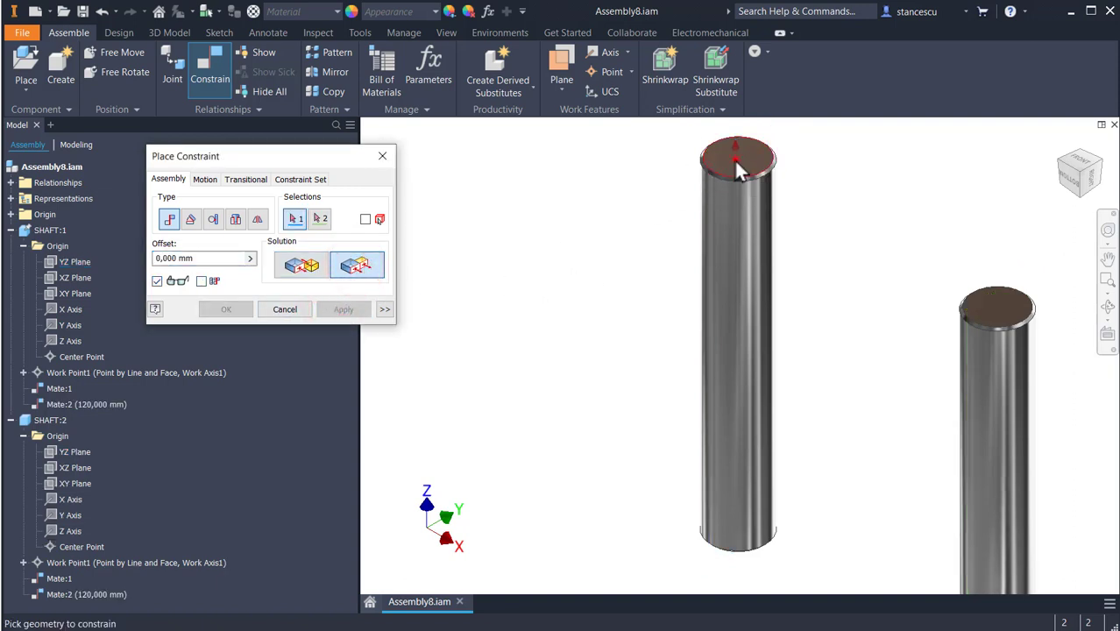
{"action": "left_click", "coordinate": [996, 304]}
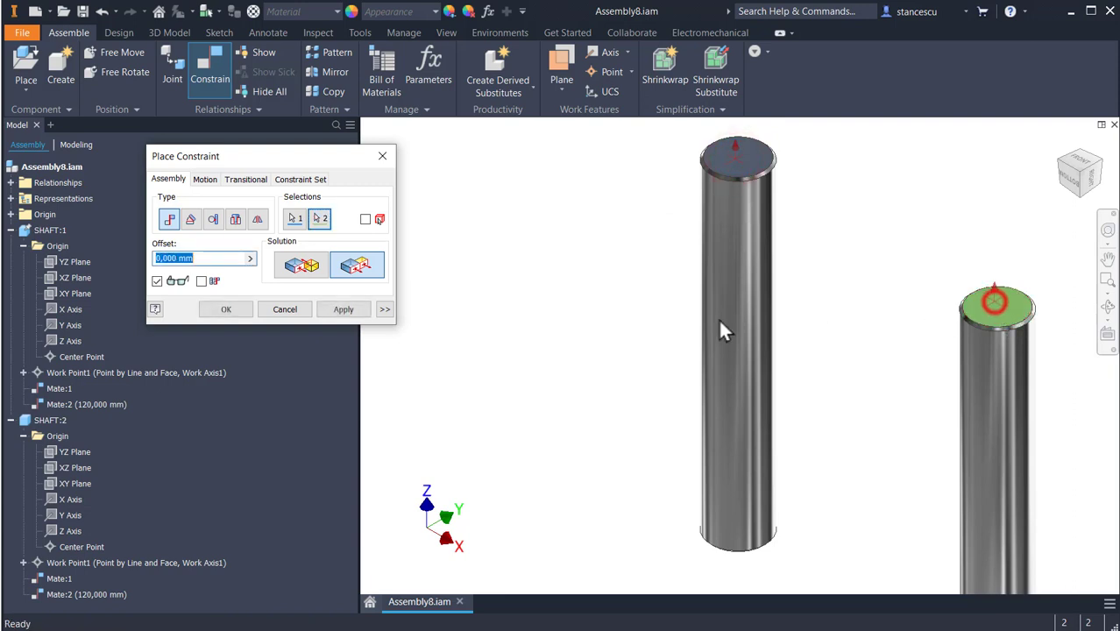
{"action": "left_click", "coordinate": [226, 309]}
{"action": "key", "text": "F6"}
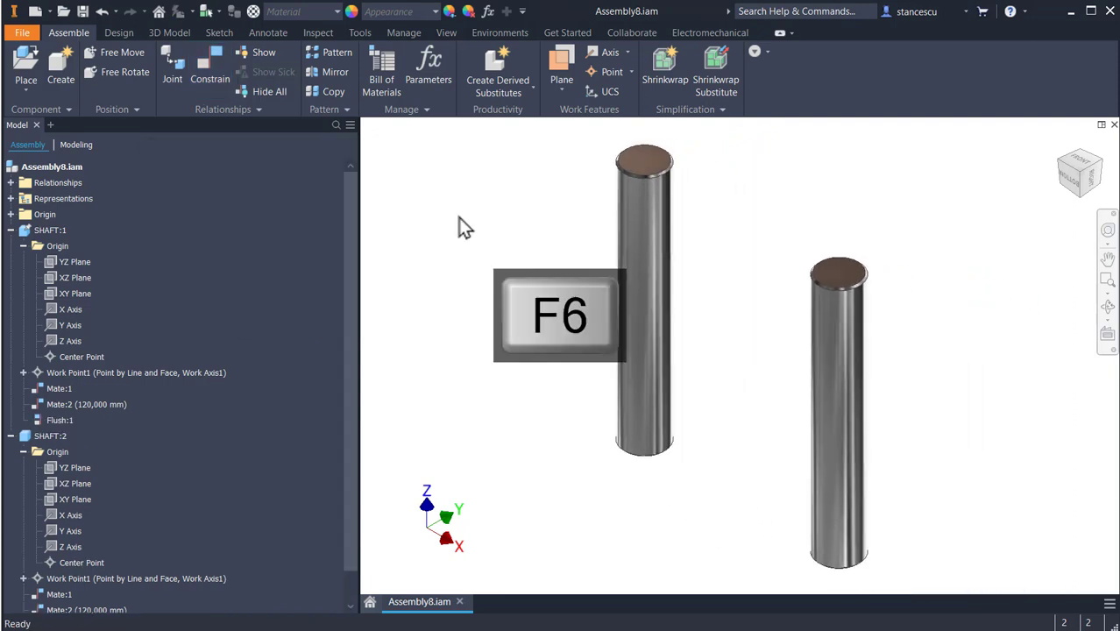
Start the Spur Gears Component Generator and set its design guide to Module
{"action": "left_click", "coordinate": [110, 33]}
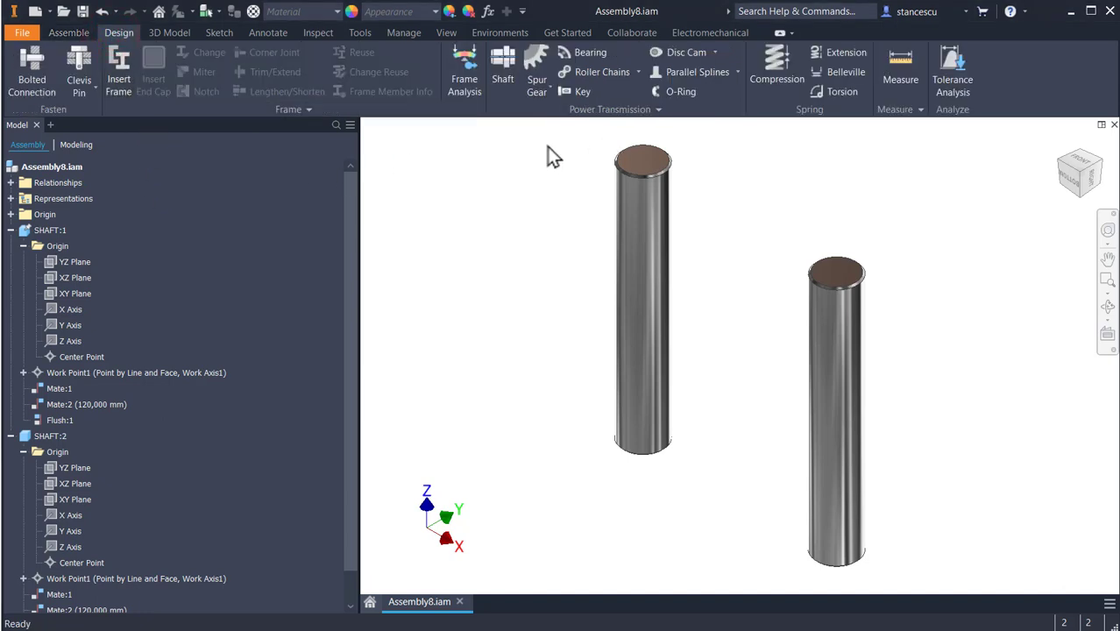
{"action": "left_click", "coordinate": [547, 95]}
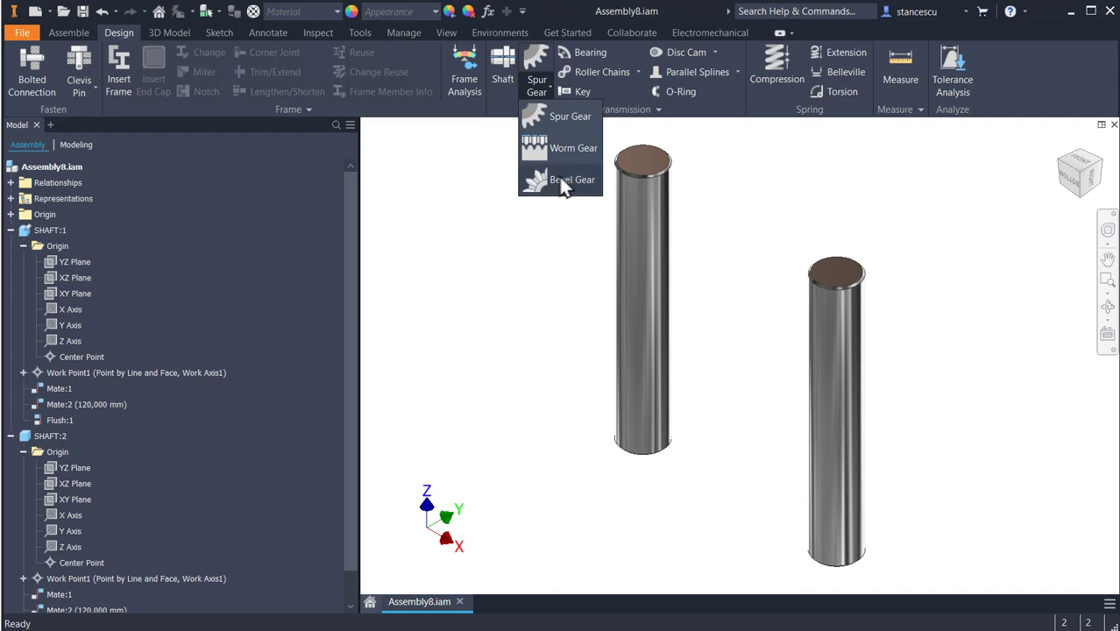
{"action": "left_click", "coordinate": [511, 178]}
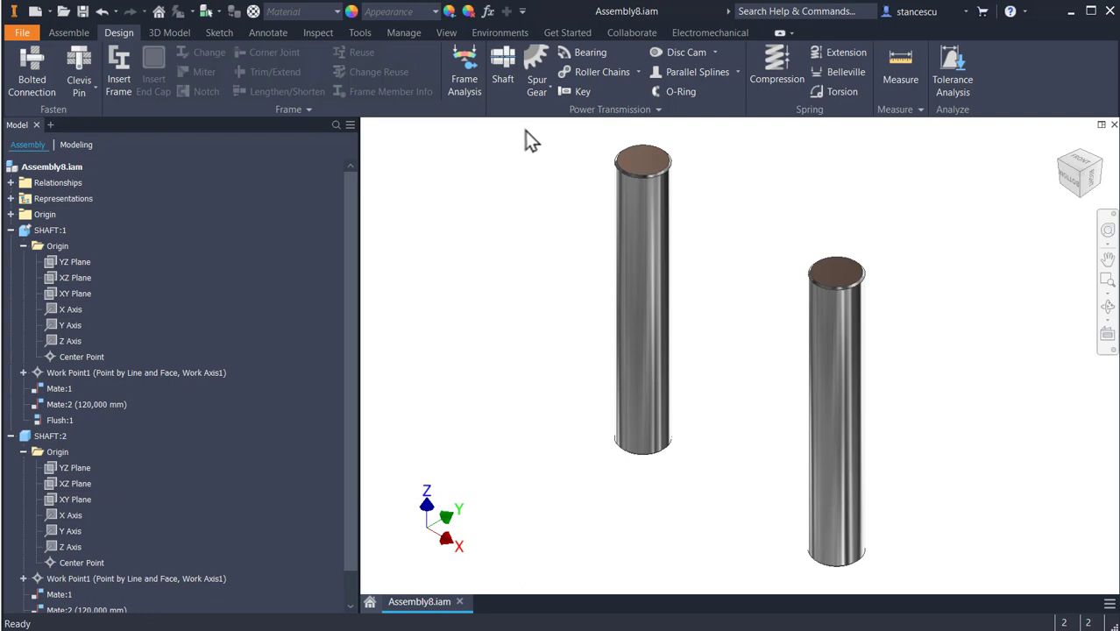
{"action": "left_click", "coordinate": [536, 58]}
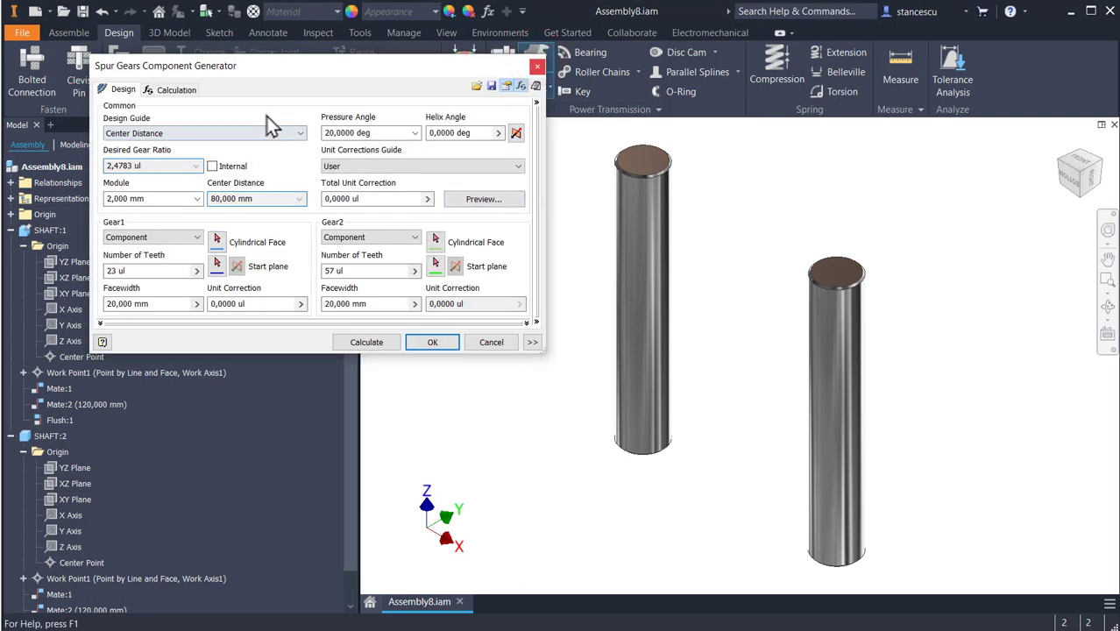
{"action": "left_click", "coordinate": [181, 136]}
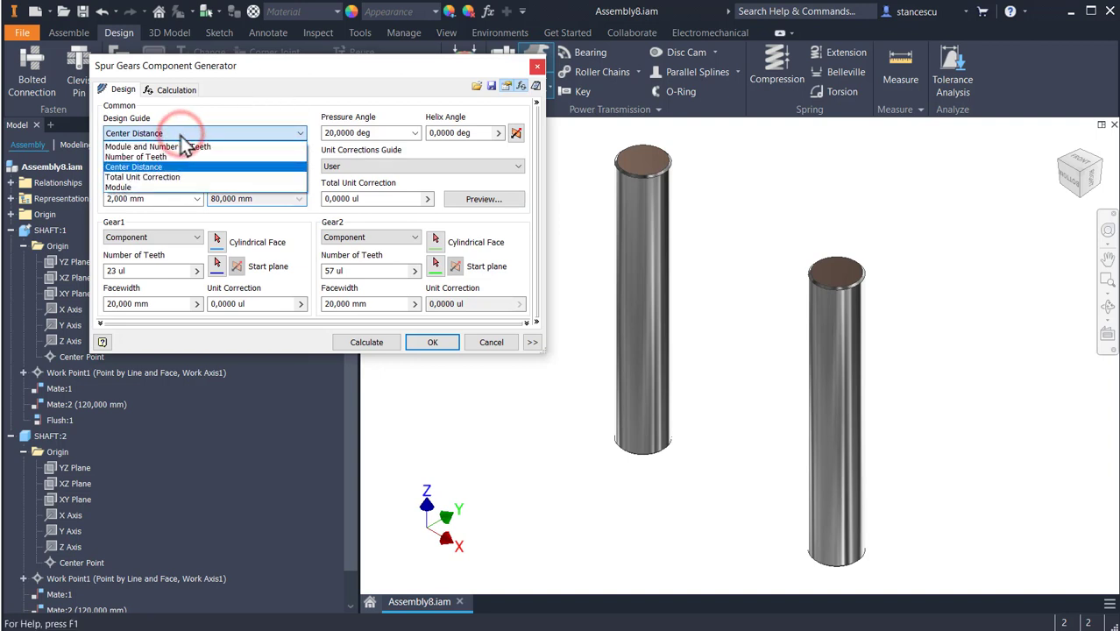
{"action": "left_click", "coordinate": [154, 189]}
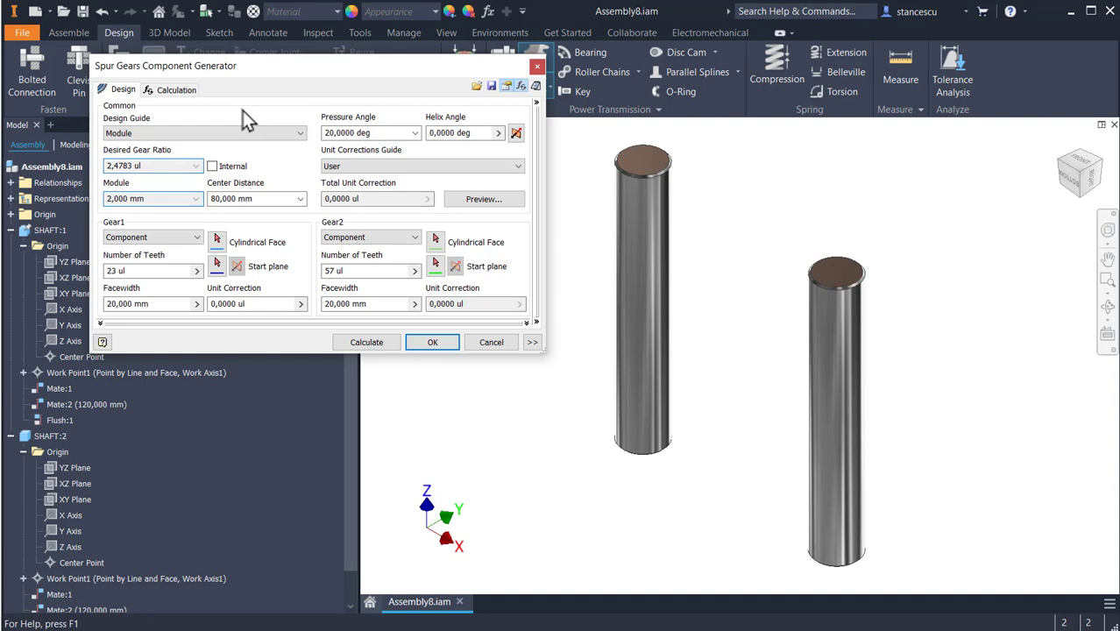
Set the helix angle to 12 degrees and Gear 1's number of teeth to 17
{"action": "left_click_drag", "start_coordinate": [475, 132], "coordinate": [427, 134]}
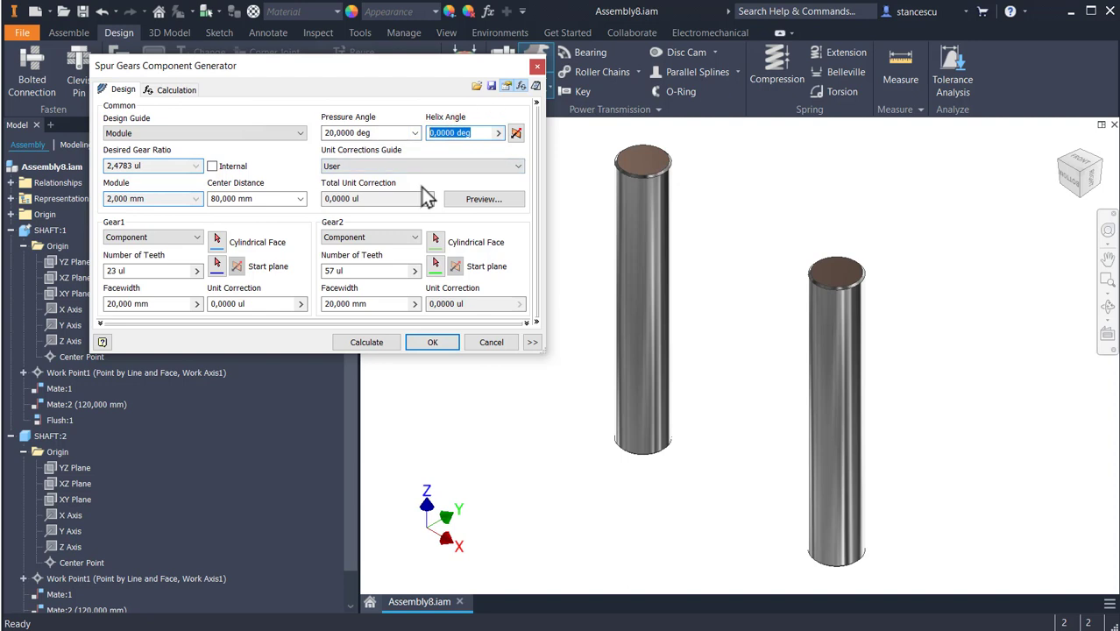
{"action": "type", "text": "12"}
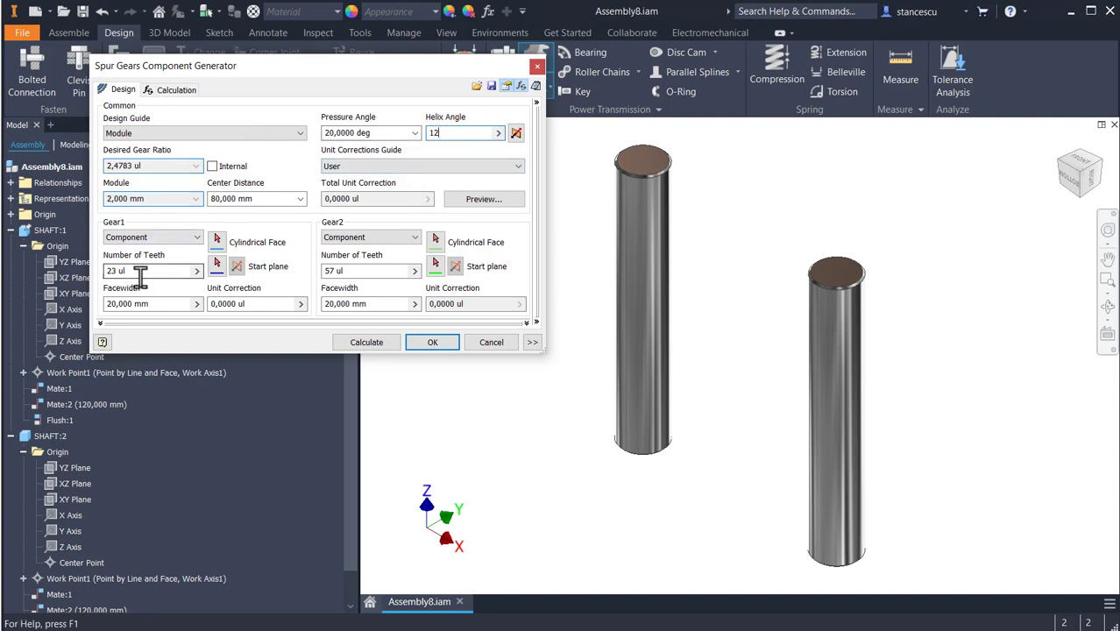
{"action": "left_click_drag", "start_coordinate": [140, 273], "coordinate": [68, 274]}
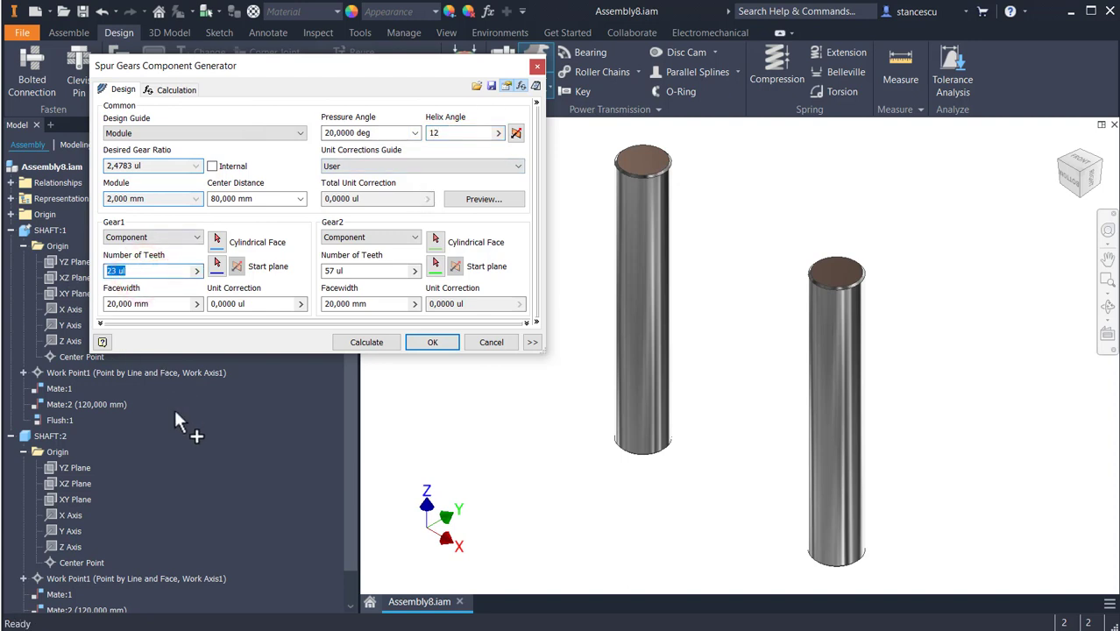
{"action": "type", "text": "17"}
Place Gear 1 on the first shaft's cylindrical face, starting from its upper end face and flipped to extend down along the shaft
{"action": "left_click", "coordinate": [217, 243]}
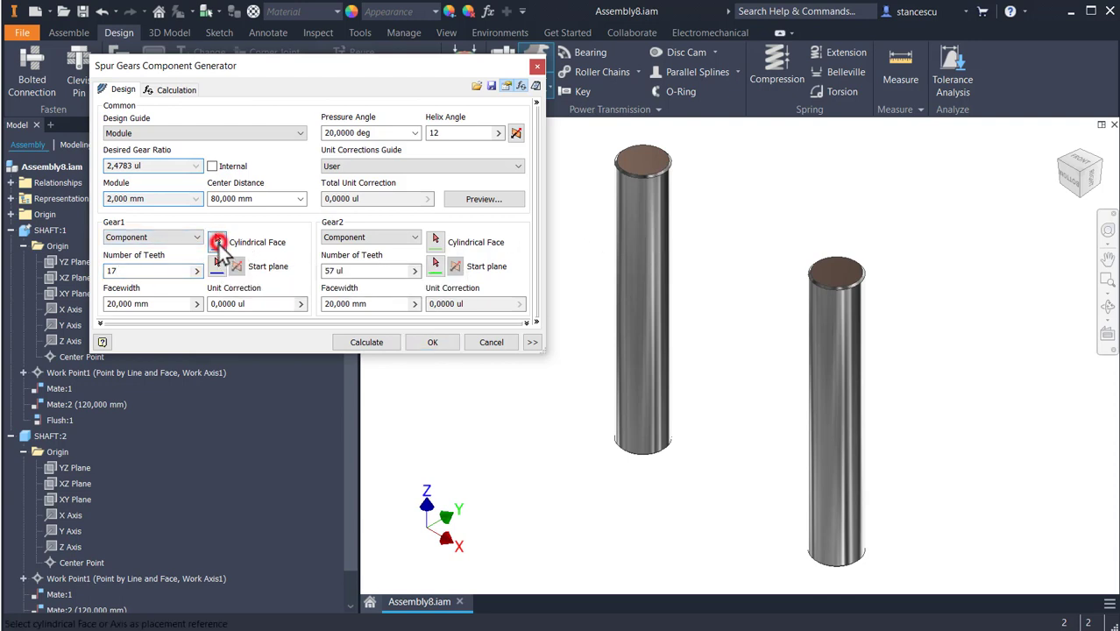
{"action": "left_click", "coordinate": [640, 272]}
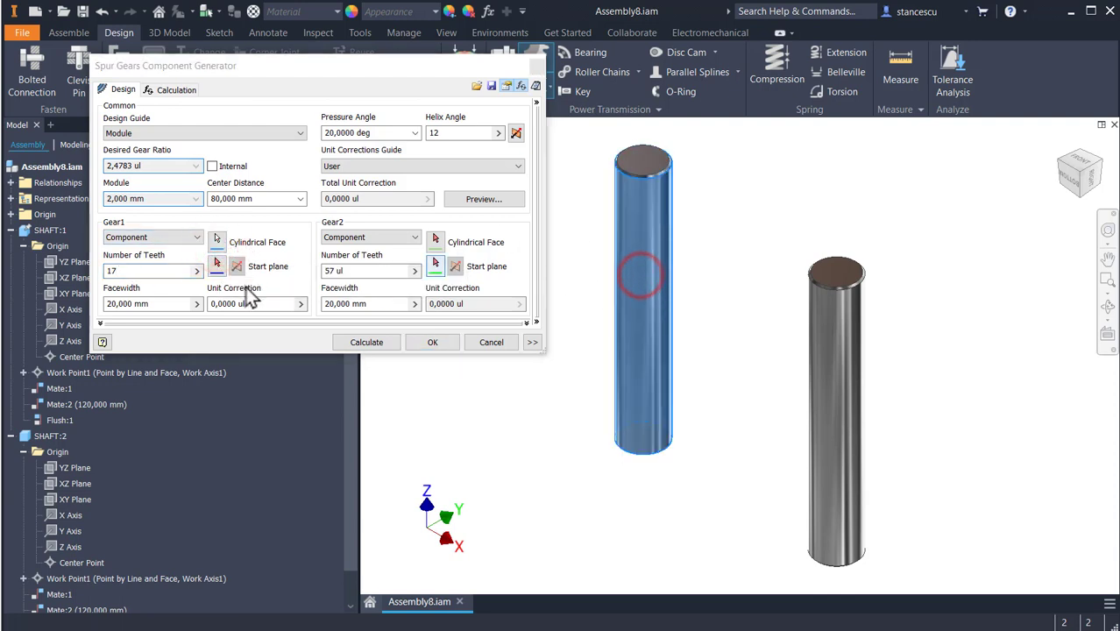
{"action": "left_click", "coordinate": [217, 266]}
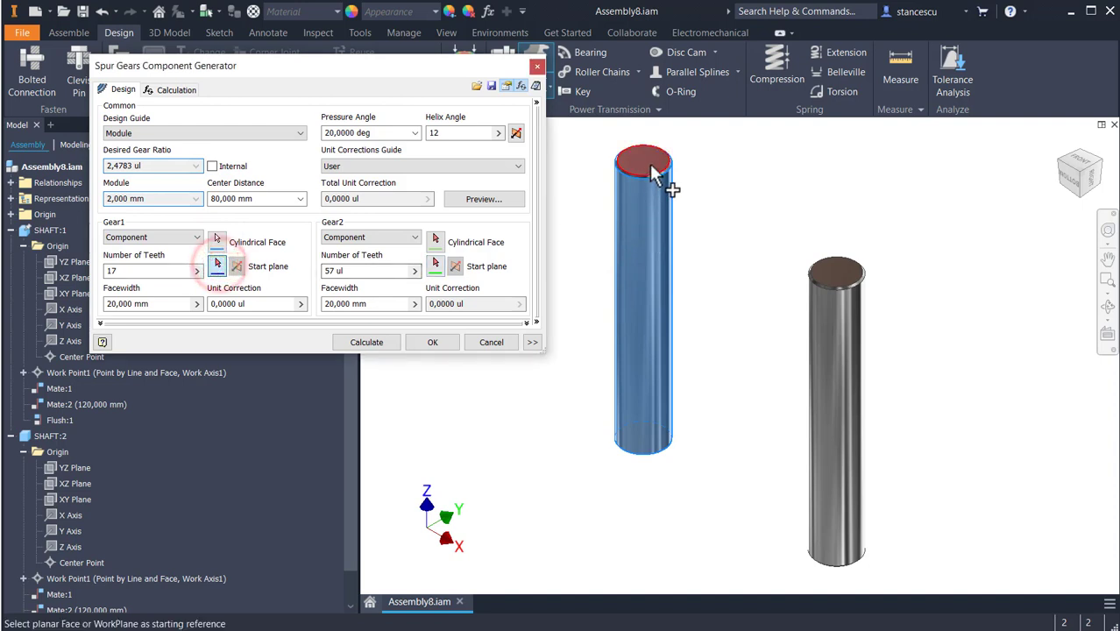
{"action": "left_click", "coordinate": [652, 173]}
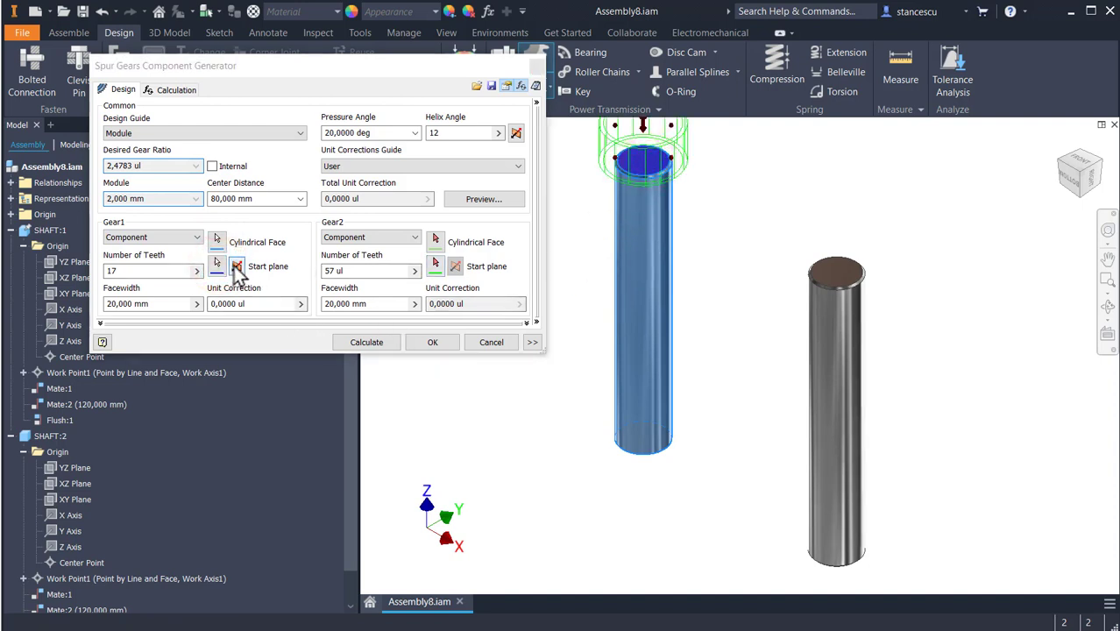
{"action": "left_click", "coordinate": [237, 267]}
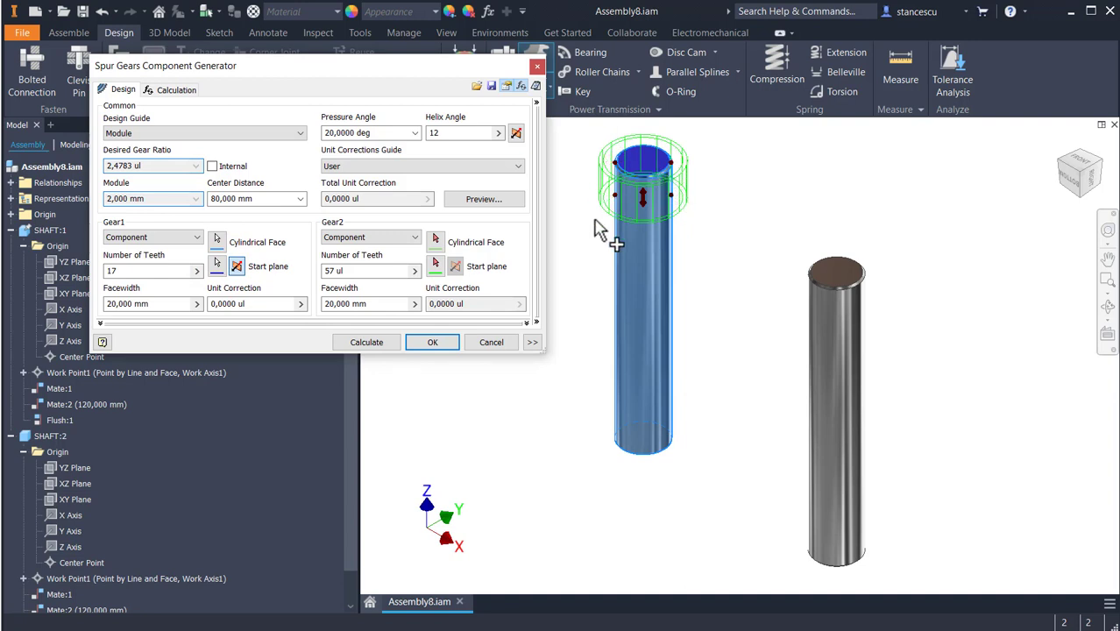
Set Gear 2 to 51 teeth on the second shaft's cylindrical face and enter a facewidth of 20 mm for Gear 1
{"action": "left_click", "coordinate": [353, 272]}
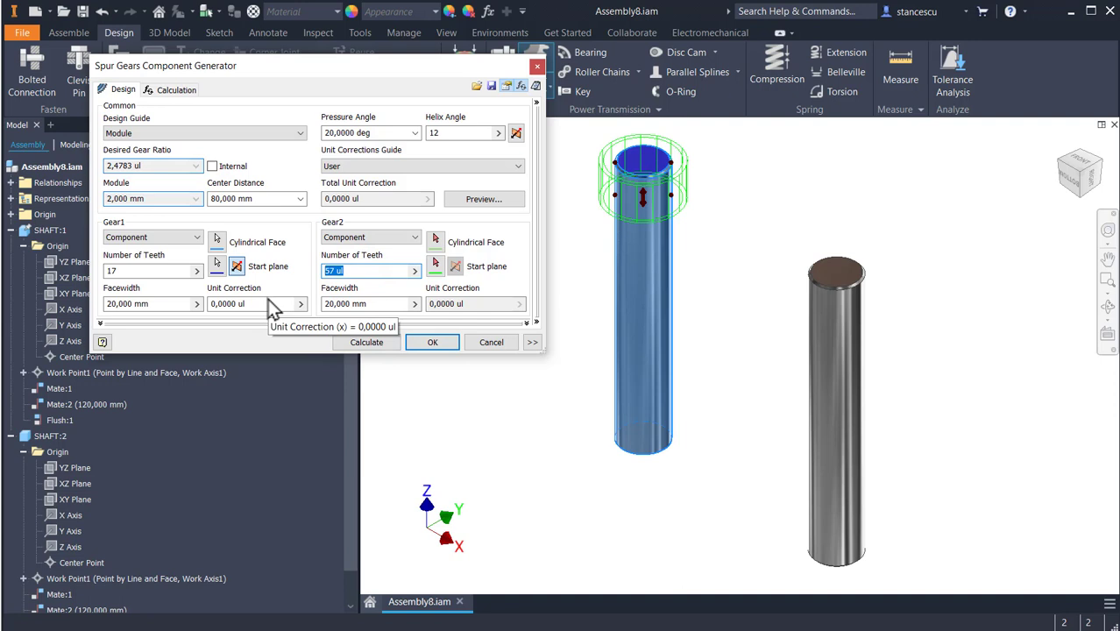
{"action": "left_click", "coordinate": [436, 242]}
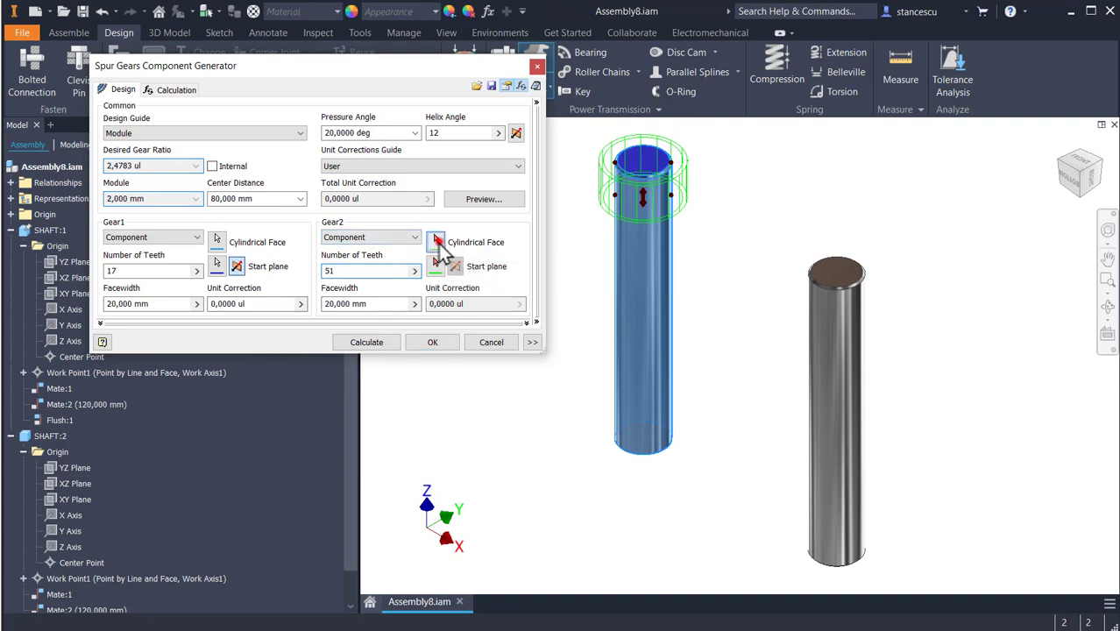
{"action": "left_click", "coordinate": [823, 365]}
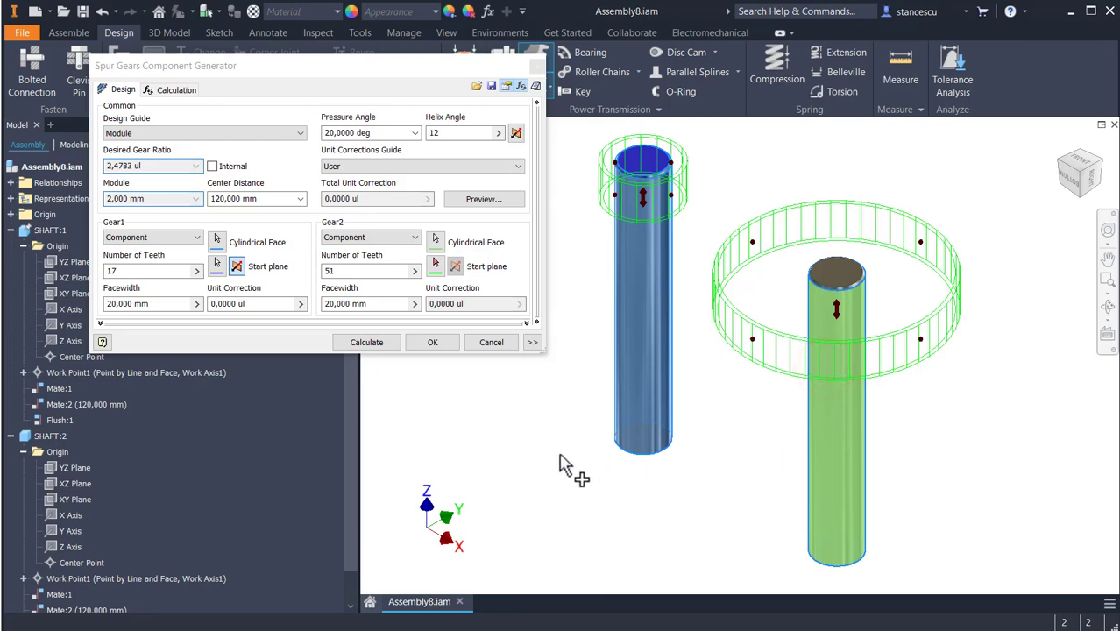
{"action": "triple_click", "coordinate": [163, 303]}
{"action": "type", "text": "20"}
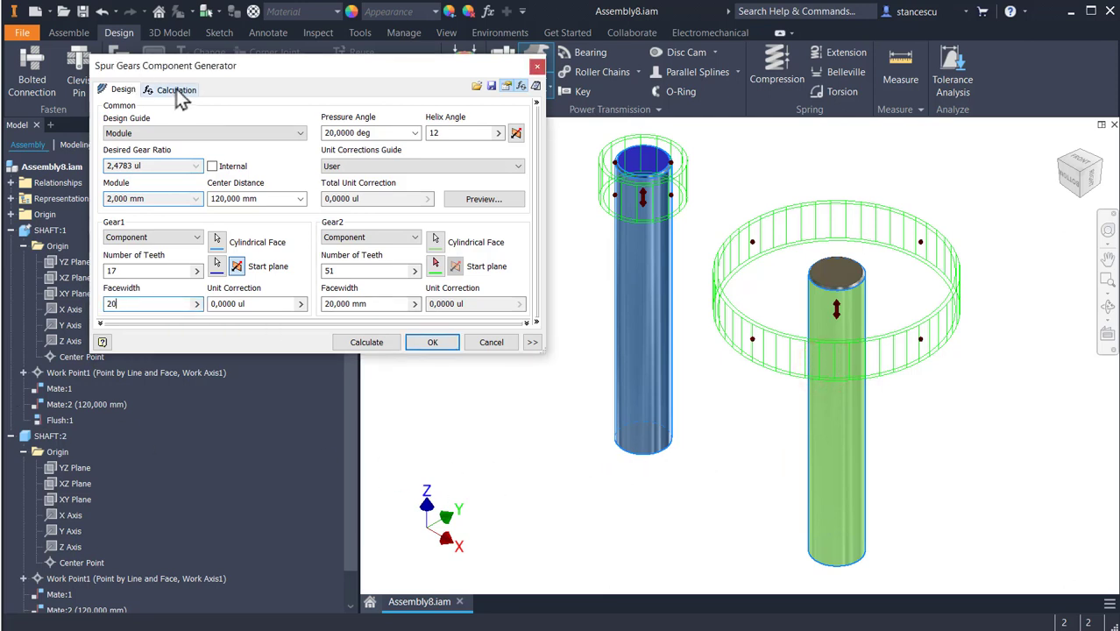
Review the gear pair's strength calculation settings, including the additional load type, strength type and safety factor options
{"action": "left_click", "coordinate": [177, 91]}
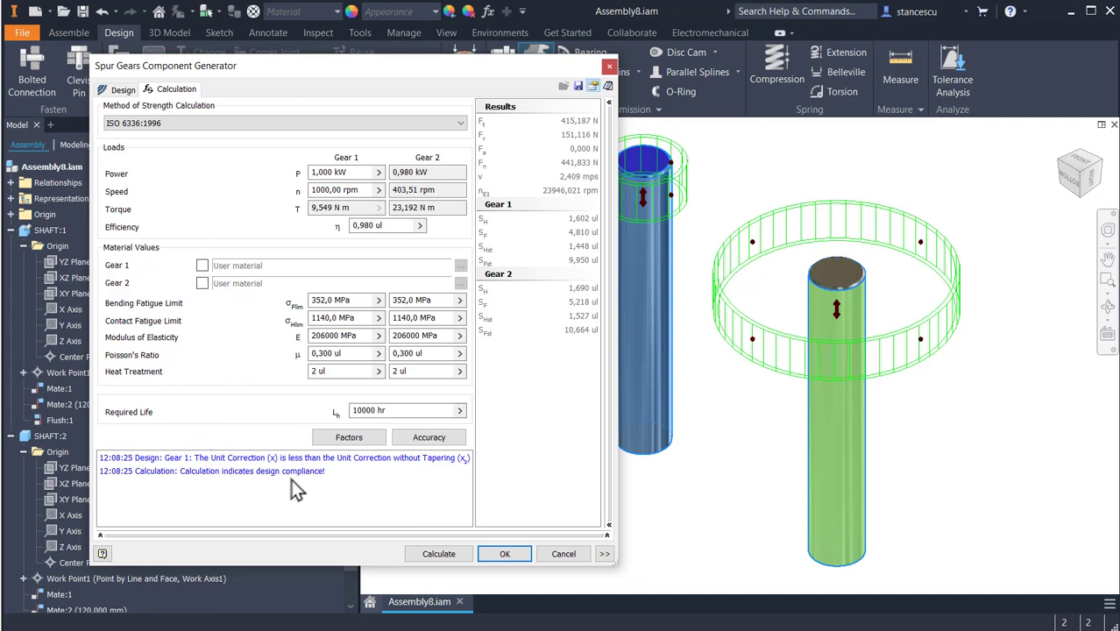
{"action": "left_click", "coordinate": [608, 555]}
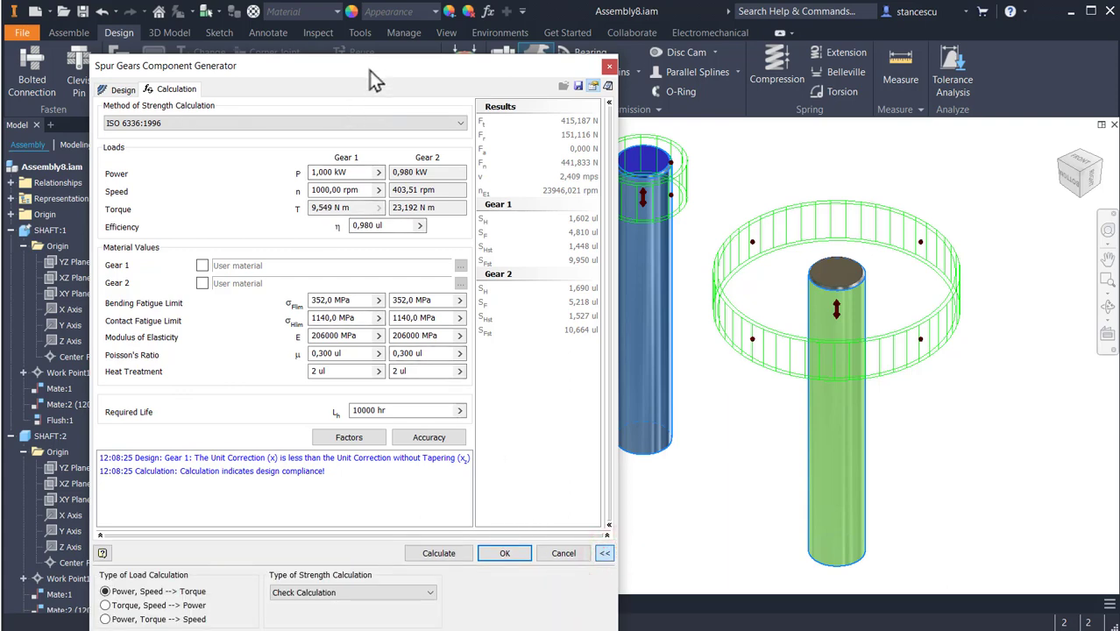
{"action": "left_click_drag", "start_coordinate": [369, 70], "coordinate": [373, 2]}
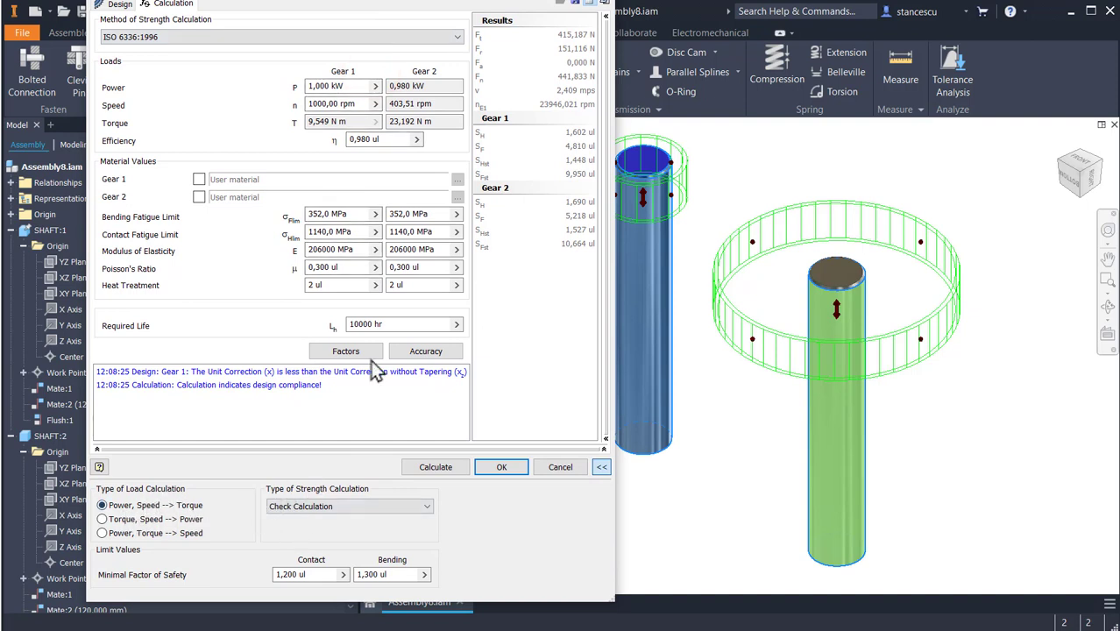
{"action": "left_click", "coordinate": [118, 5]}
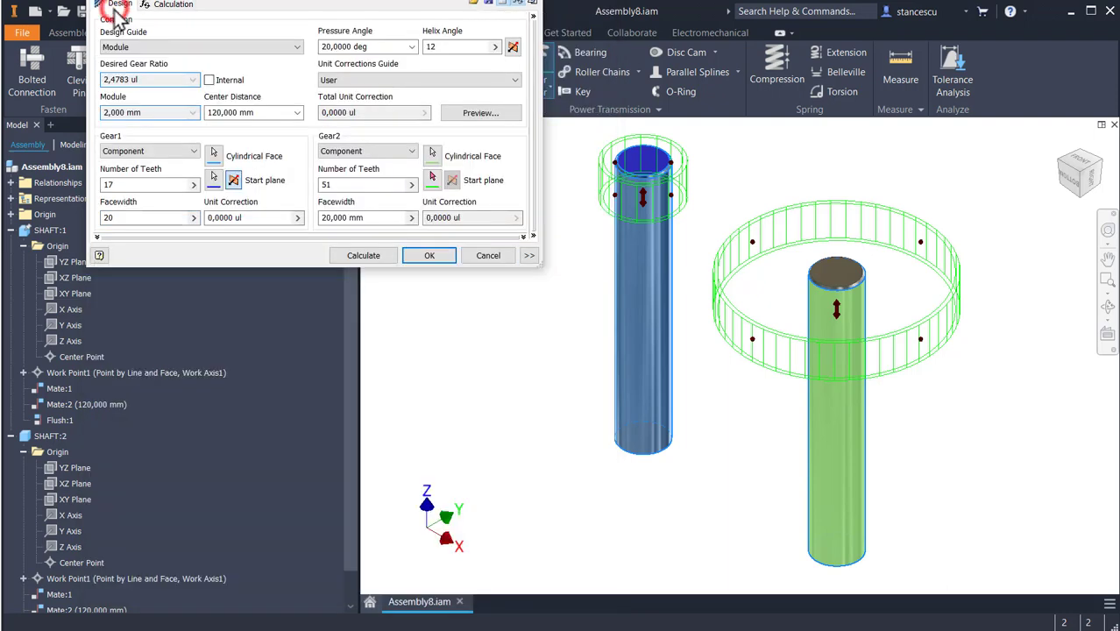
Calculate the gear pair with Number of Teeth as input type and generate it using the proposed file names
{"action": "left_click", "coordinate": [528, 255]}
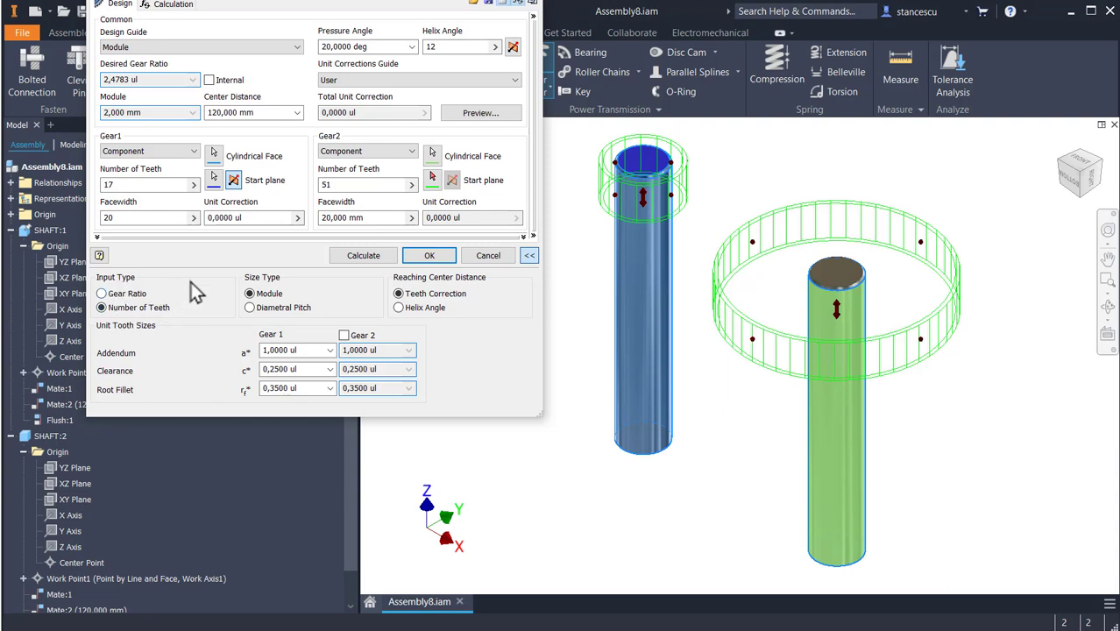
{"action": "left_click", "coordinate": [372, 259]}
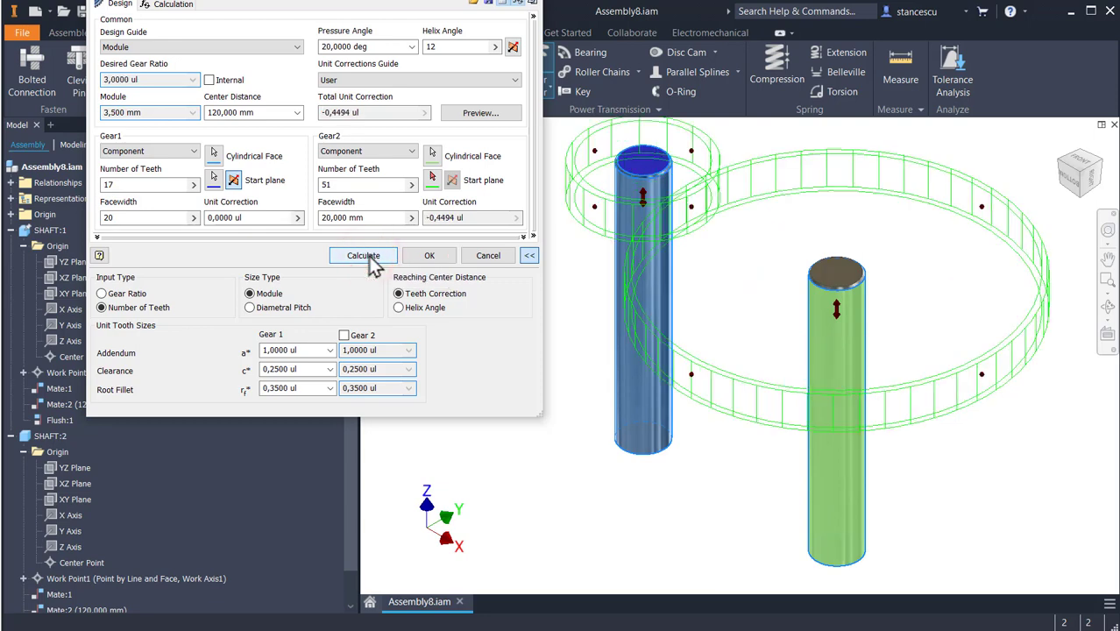
{"action": "left_click", "coordinate": [529, 253]}
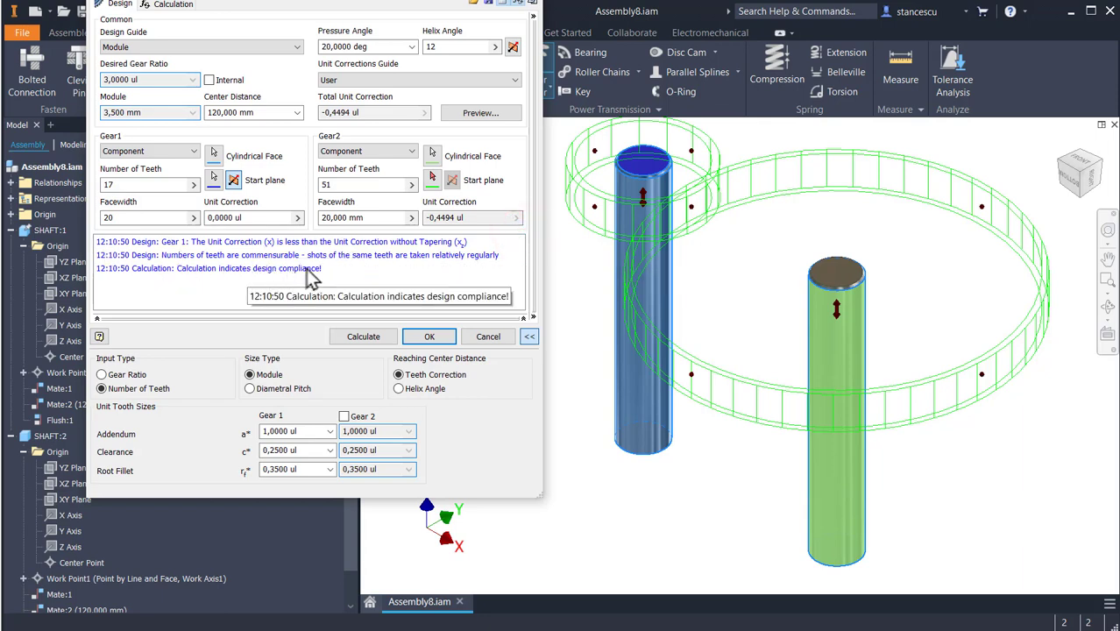
{"action": "left_click", "coordinate": [429, 339]}
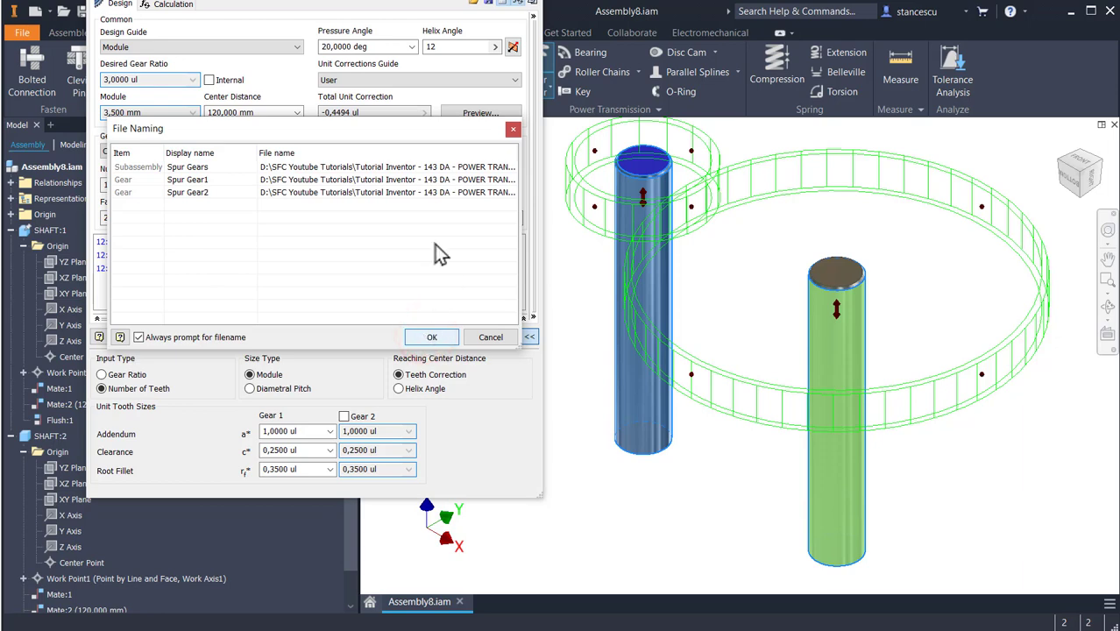
{"action": "left_click", "coordinate": [423, 340]}
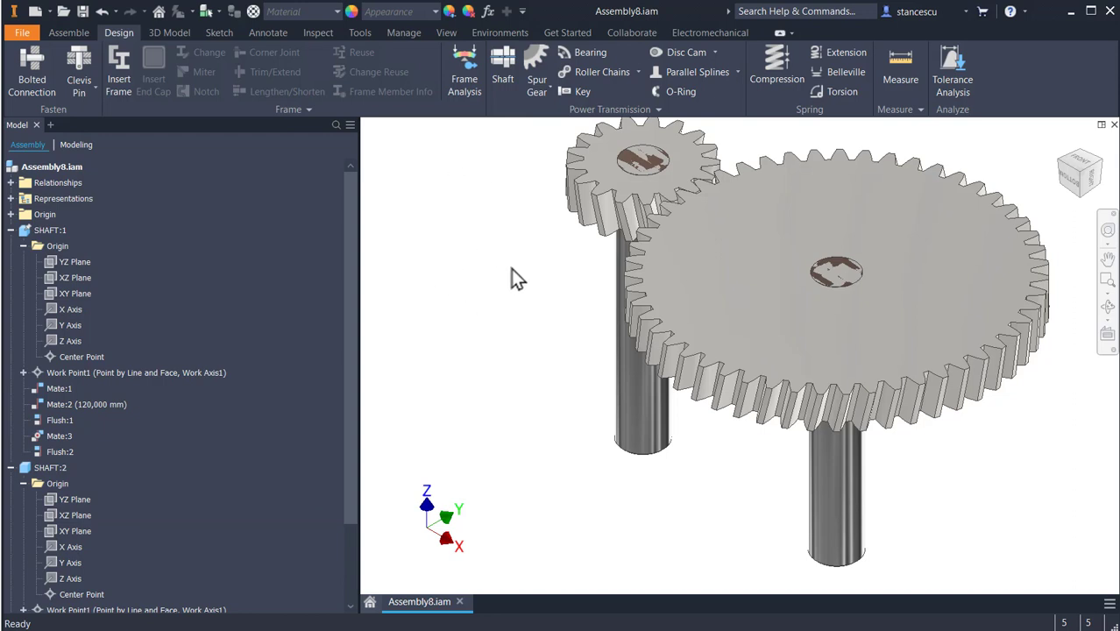
Show the home view and turn the meshing gears on their shafts to test their motion
{"action": "key", "text": "F6"}
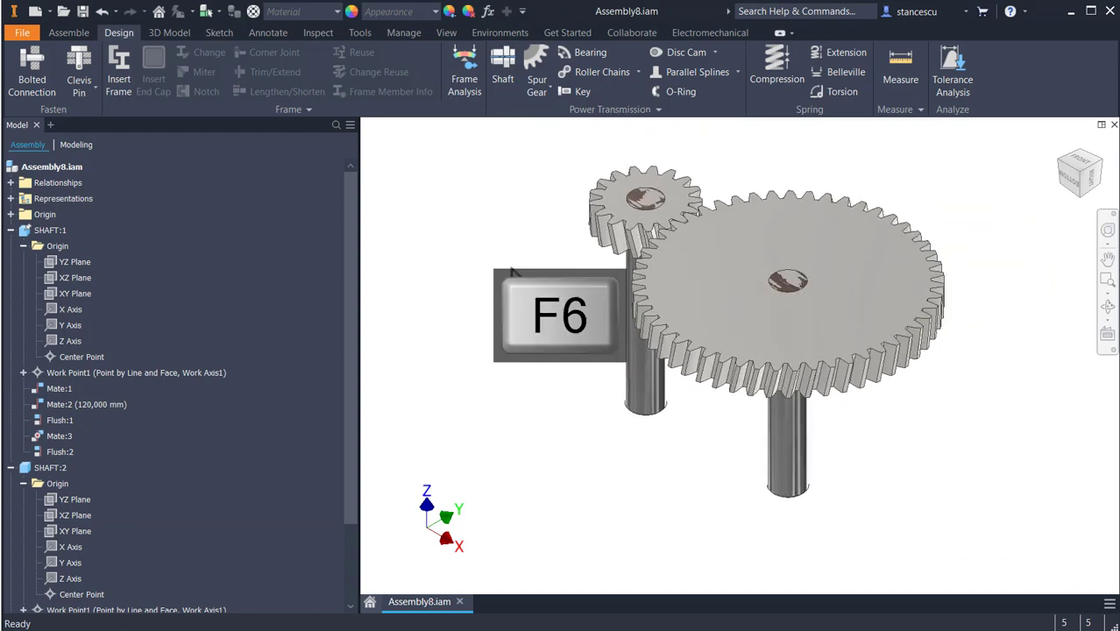
{"action": "left_click_drag", "start_coordinate": [606, 230], "coordinate": [614, 191]}
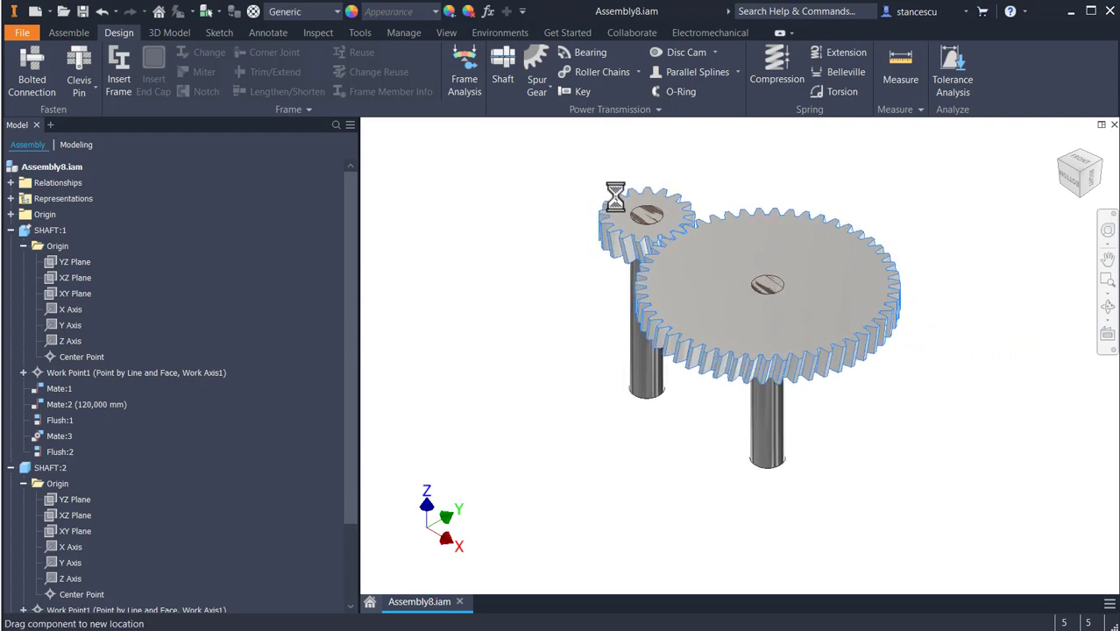
{"action": "left_click_drag", "start_coordinate": [842, 264], "coordinate": [616, 327]}
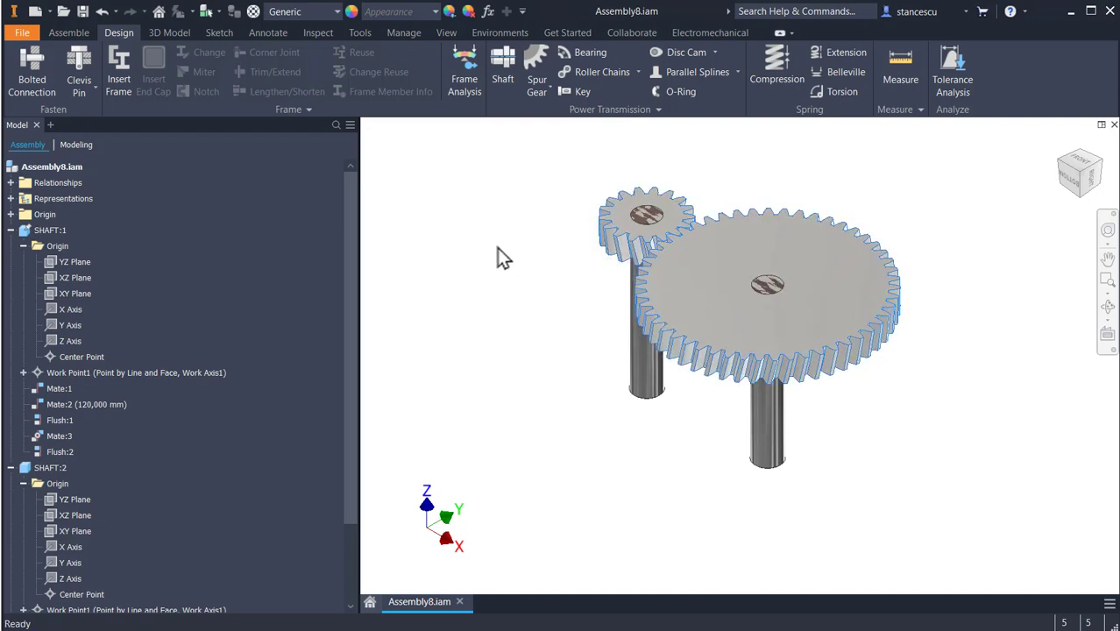
Collapse both shafts in the model tree and check the Flexible setting of the spur gear subassembly
{"action": "left_click", "coordinate": [11, 230]}
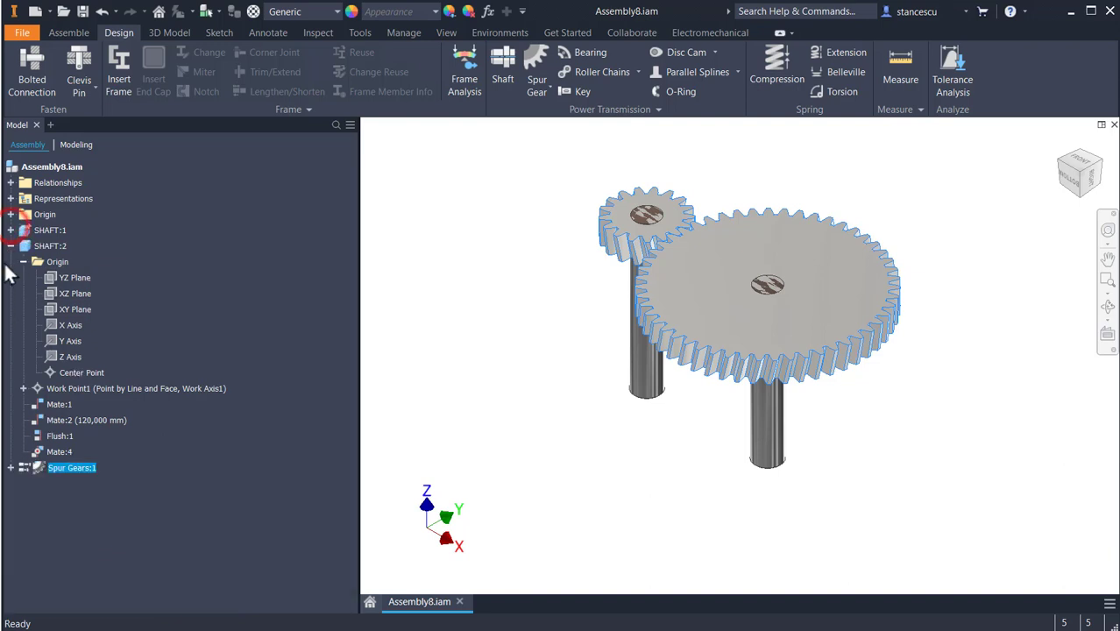
{"action": "left_click", "coordinate": [10, 246]}
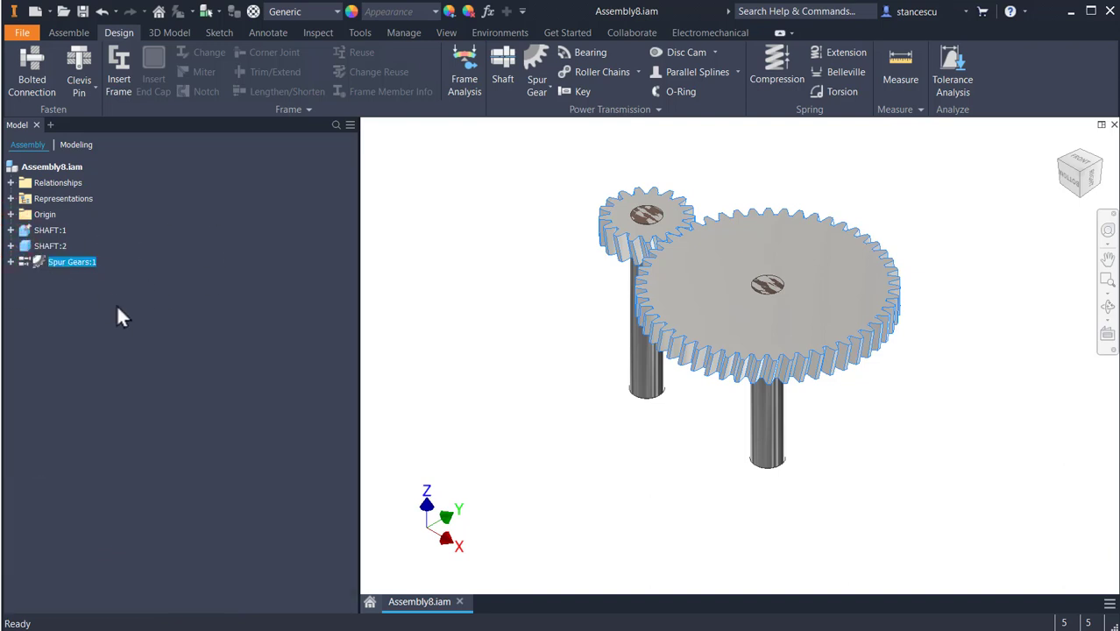
{"action": "right_click", "coordinate": [25, 258]}
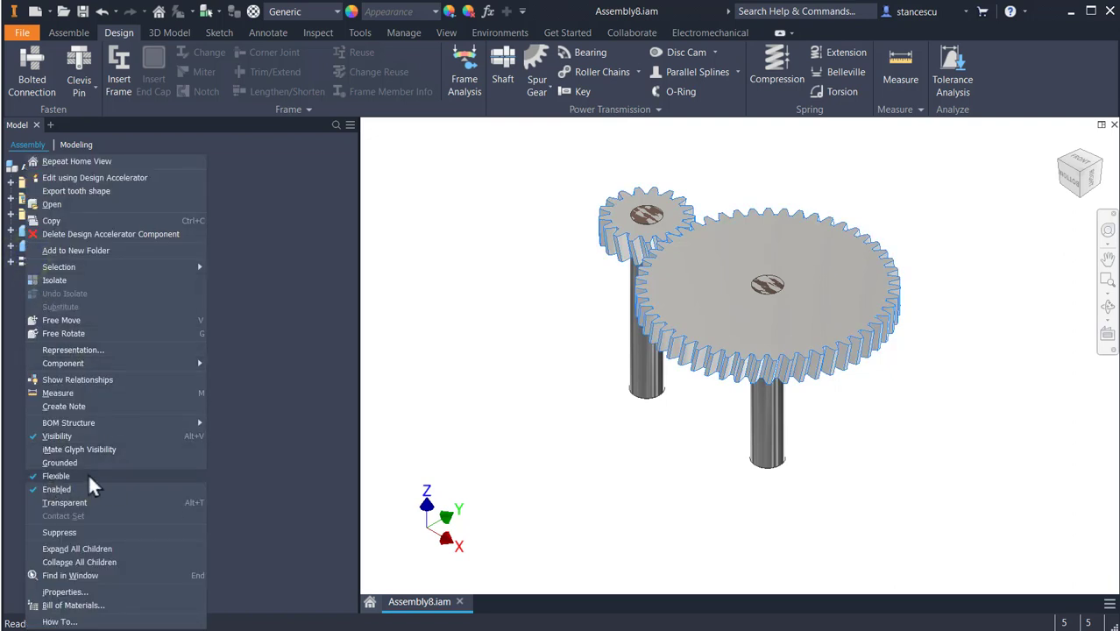
{"action": "left_click", "coordinate": [264, 253]}
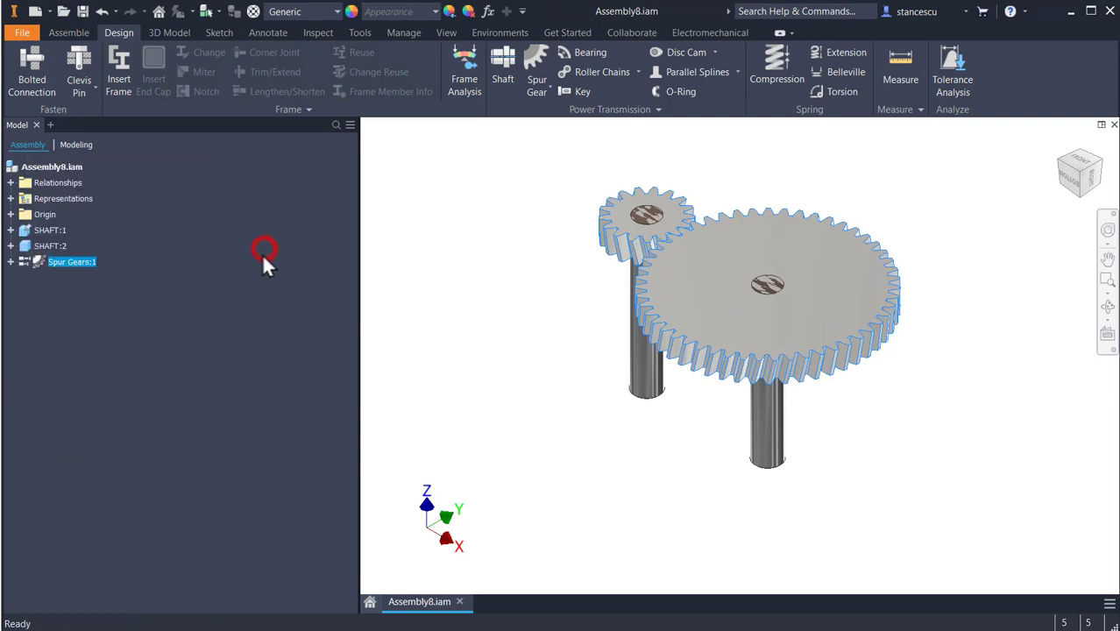
{"action": "left_click", "coordinate": [411, 250]}
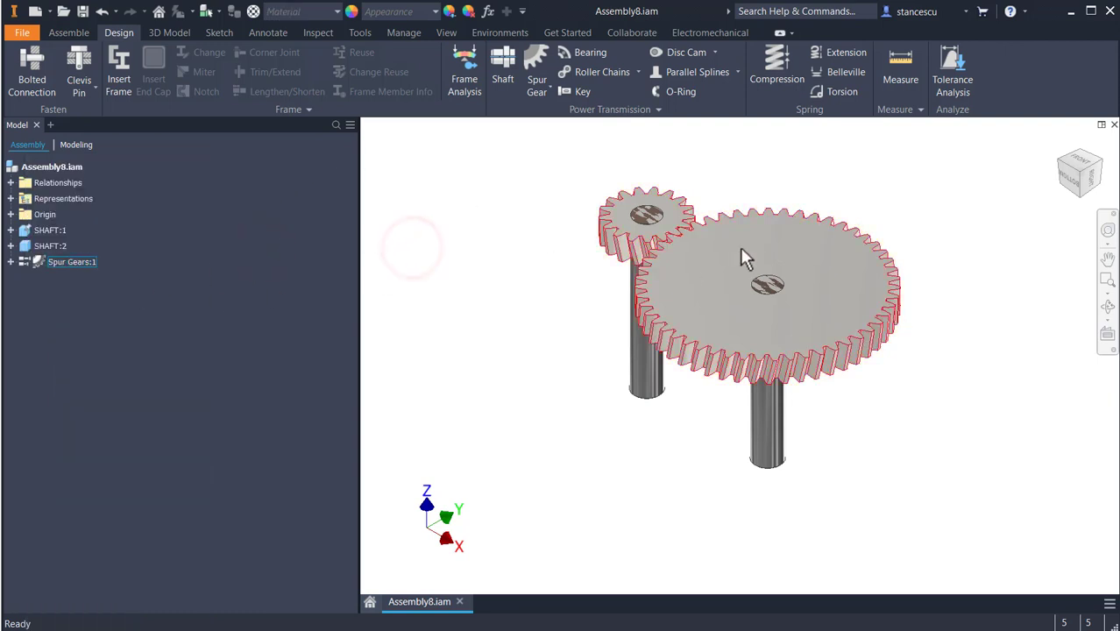
Open the larger gear for in-place editing and create a sketch on its upper face with only the projected edges and centre point
{"action": "double_click", "coordinate": [828, 272]}
{"action": "double_click", "coordinate": [827, 274]}
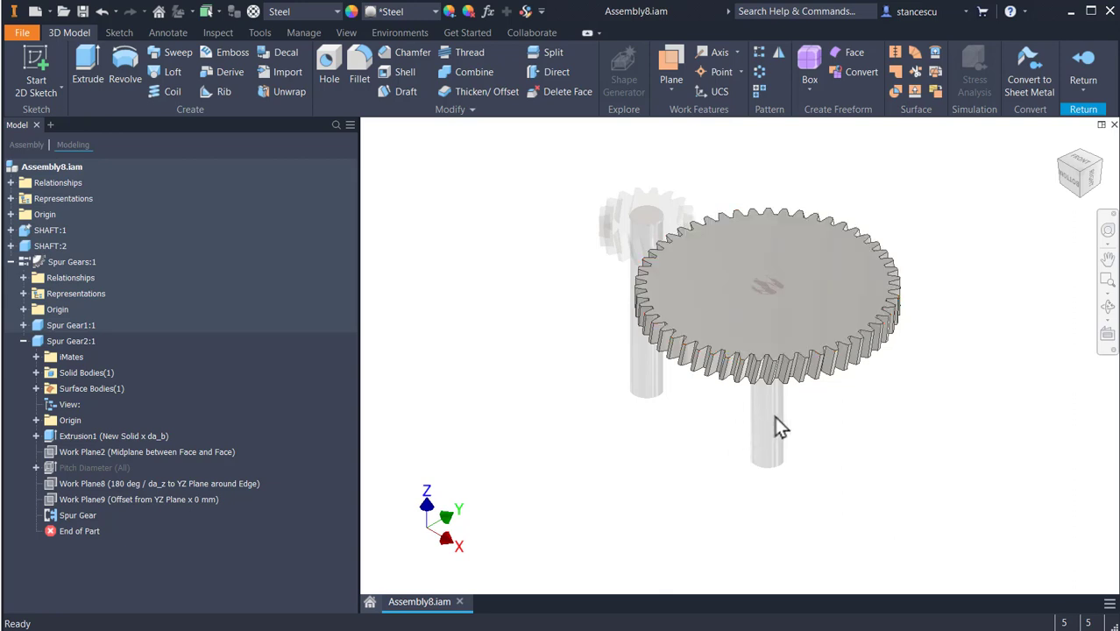
{"action": "left_click", "coordinate": [826, 297]}
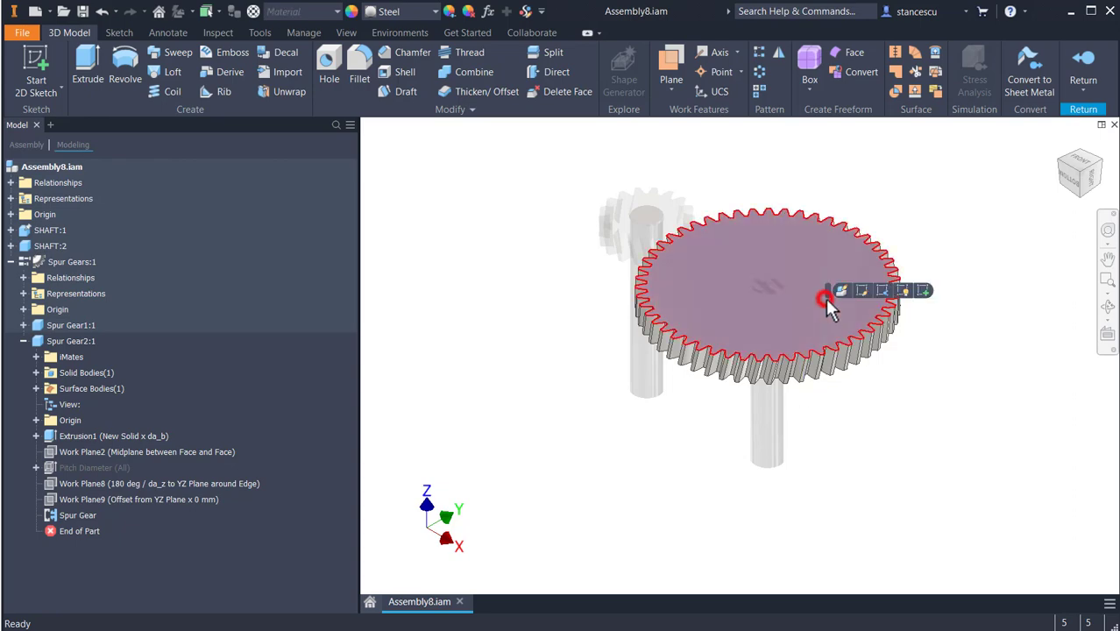
{"action": "left_click", "coordinate": [920, 292]}
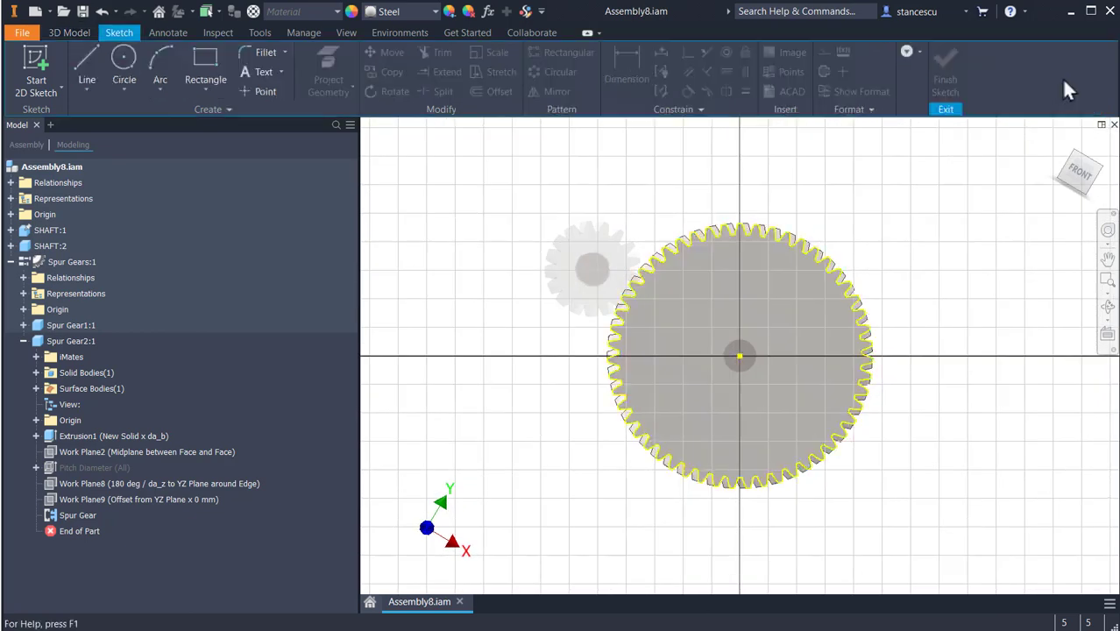
{"action": "left_click", "coordinate": [916, 66]}
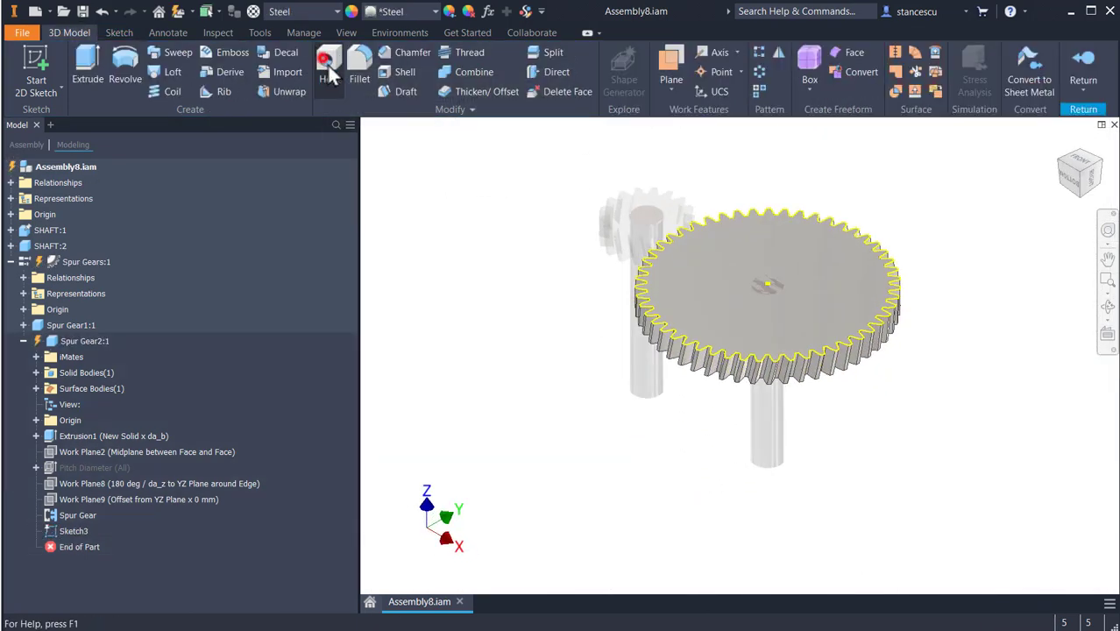
Cut a simple 25 mm diameter through-all hole at the centre of the larger gear
{"action": "left_click", "coordinate": [329, 70]}
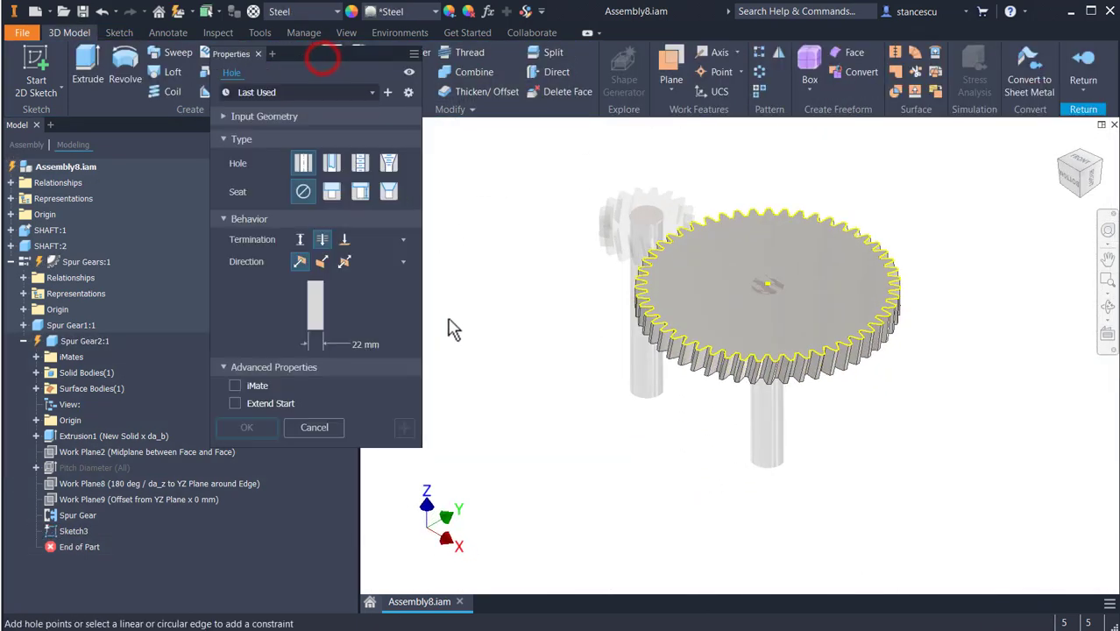
{"action": "left_click", "coordinate": [771, 285]}
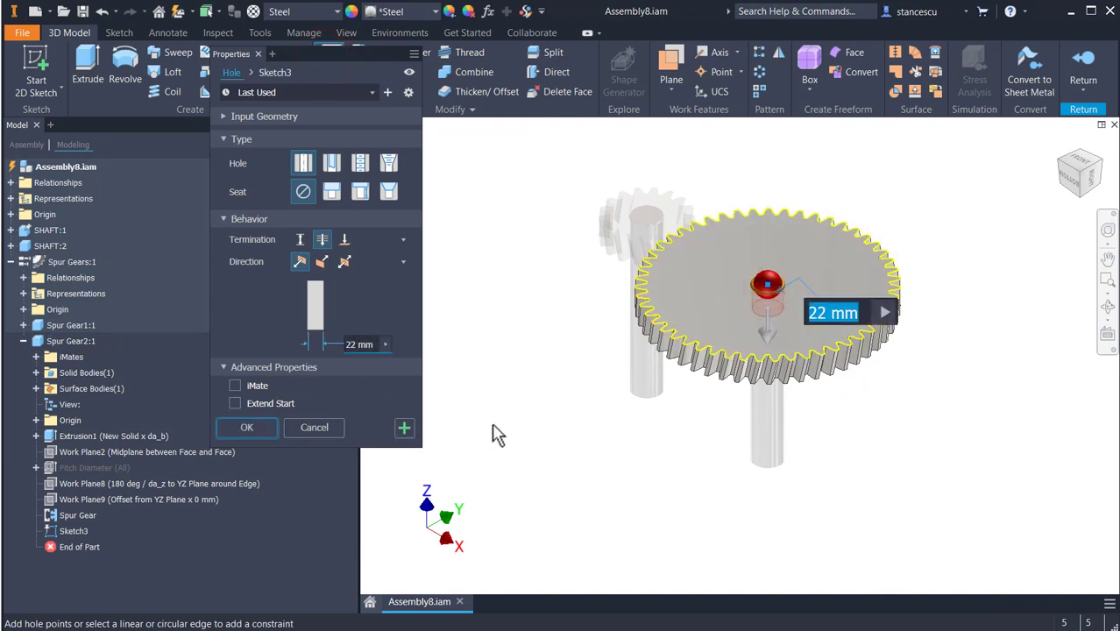
{"action": "type", "text": "25"}
{"action": "key", "text": "Return"}
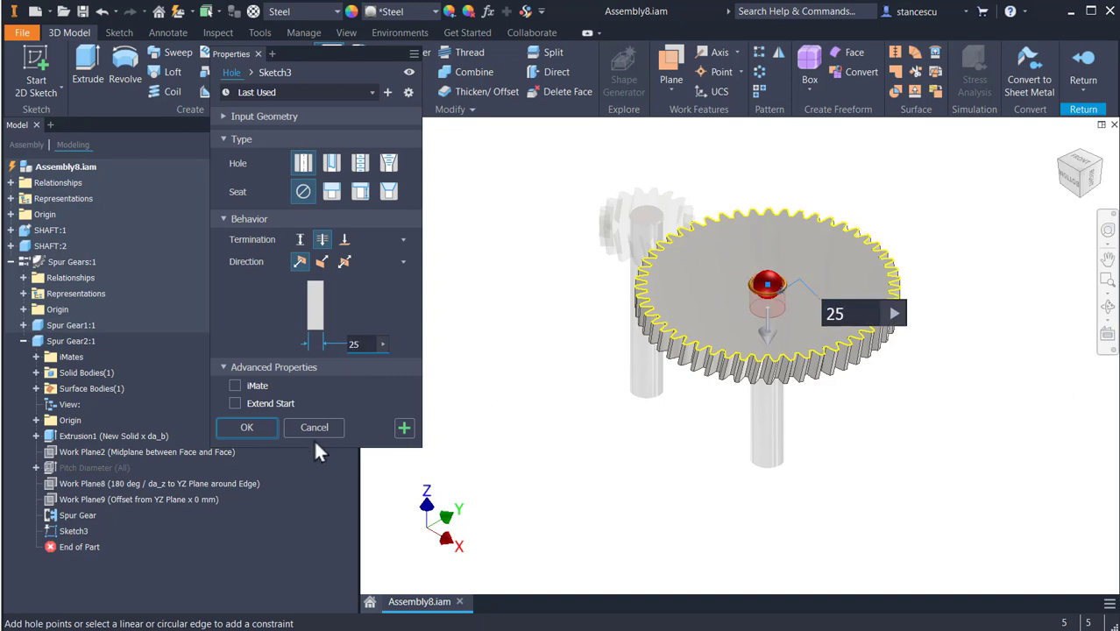
{"action": "left_click", "coordinate": [237, 425]}
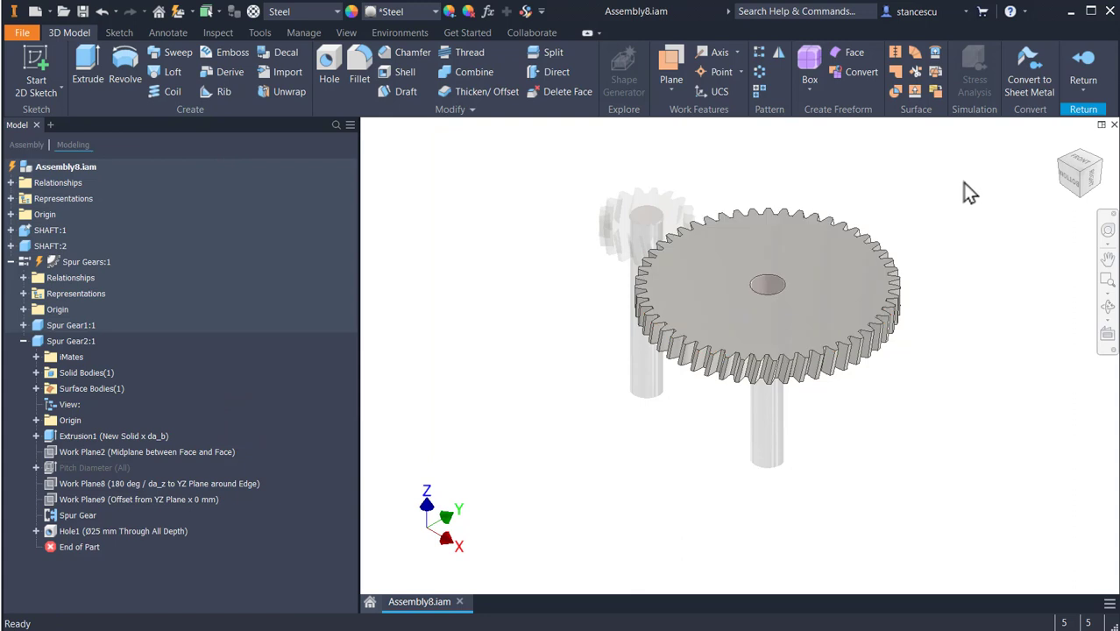
Sketch two concentric circles with diameters of 40 mm and 140 mm around the bore centre on the larger gear's upper face
{"action": "left_click", "coordinate": [702, 265]}
{"action": "left_click", "coordinate": [796, 252]}
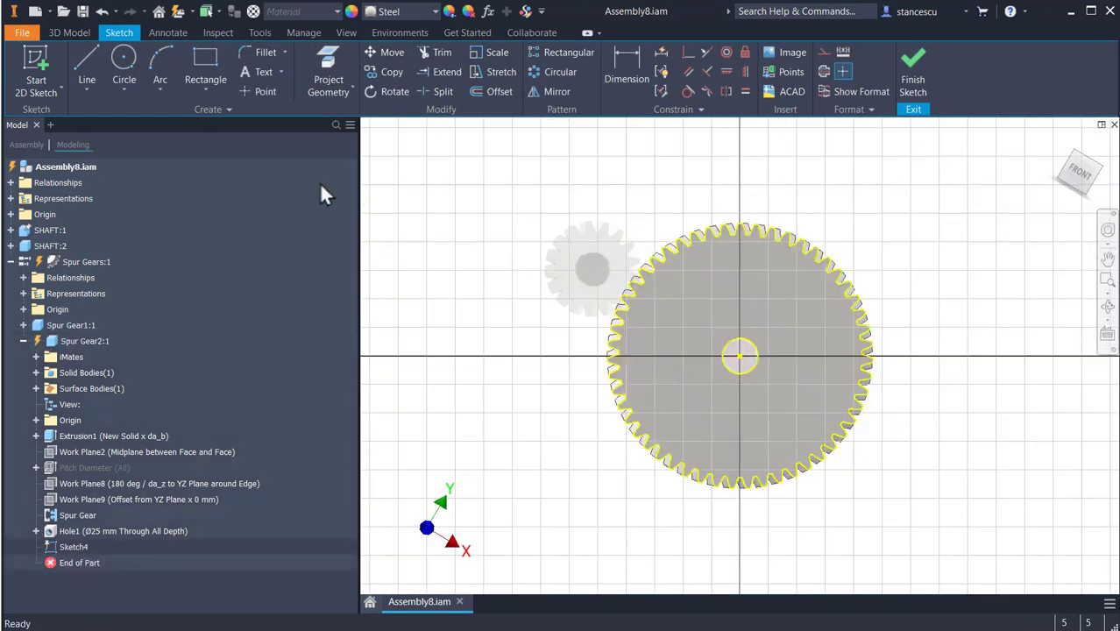
{"action": "left_click", "coordinate": [124, 63]}
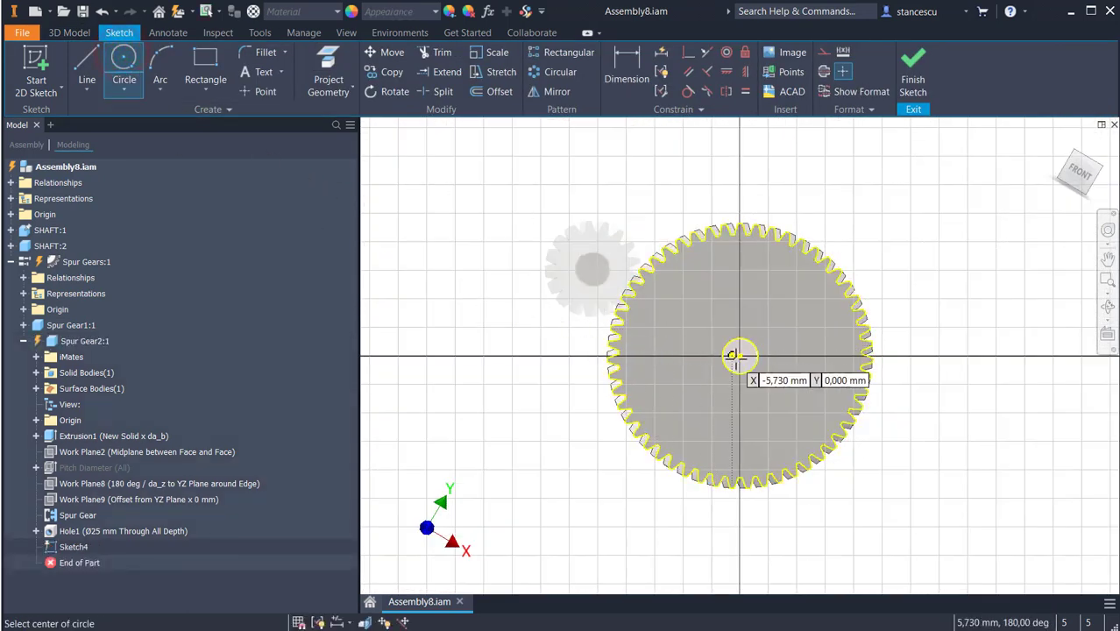
{"action": "left_click", "coordinate": [742, 355]}
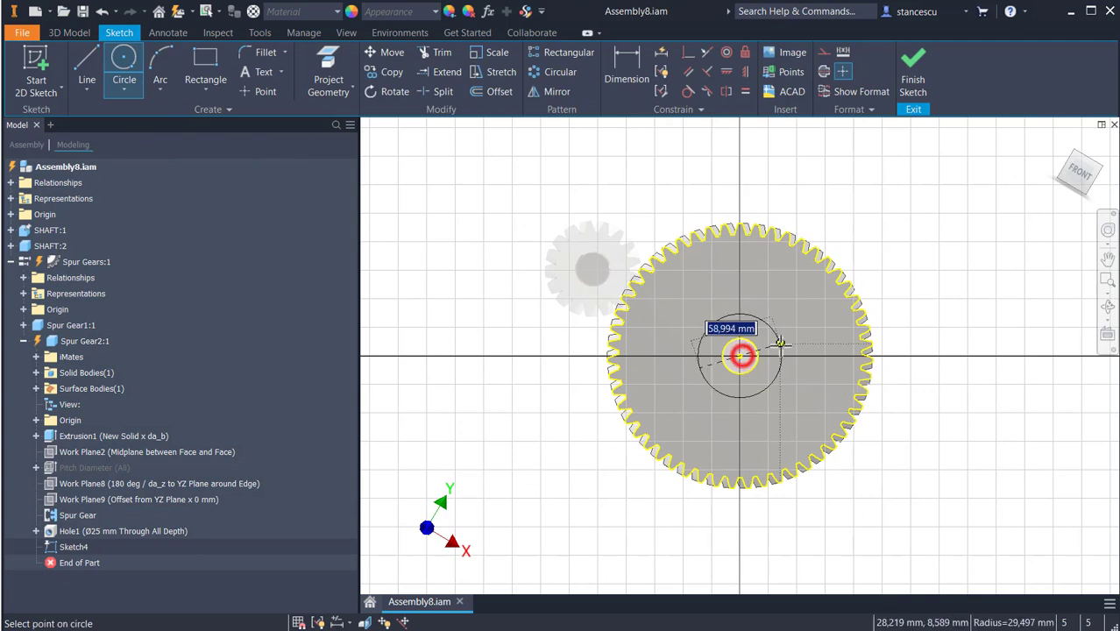
{"action": "type", "text": "40"}
{"action": "key", "text": "Return"}
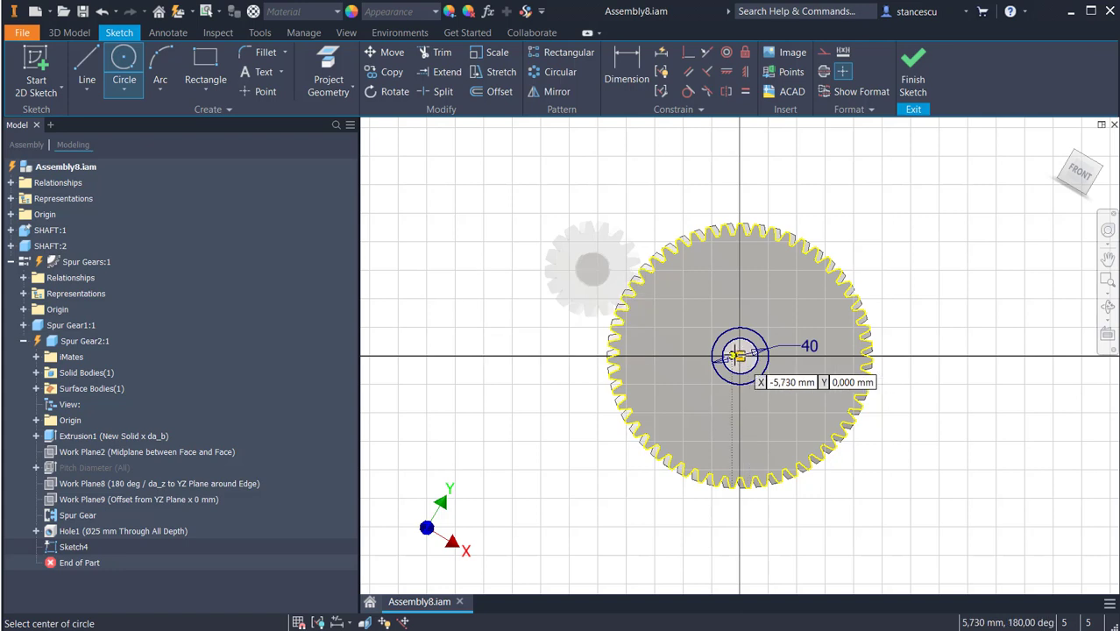
{"action": "left_click", "coordinate": [741, 356]}
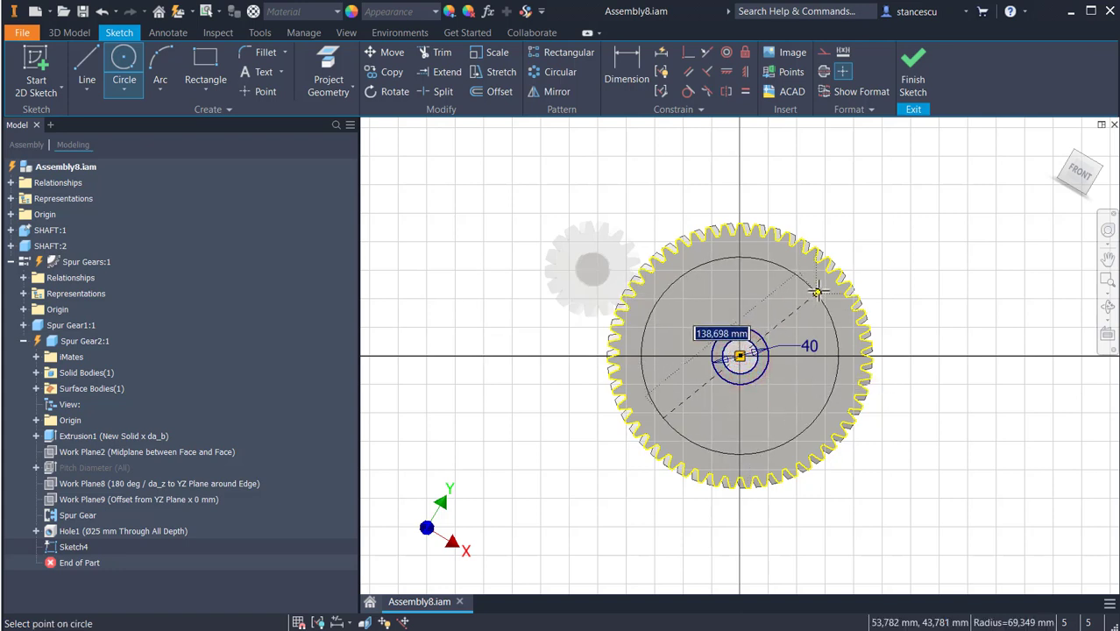
{"action": "type", "text": "14"}
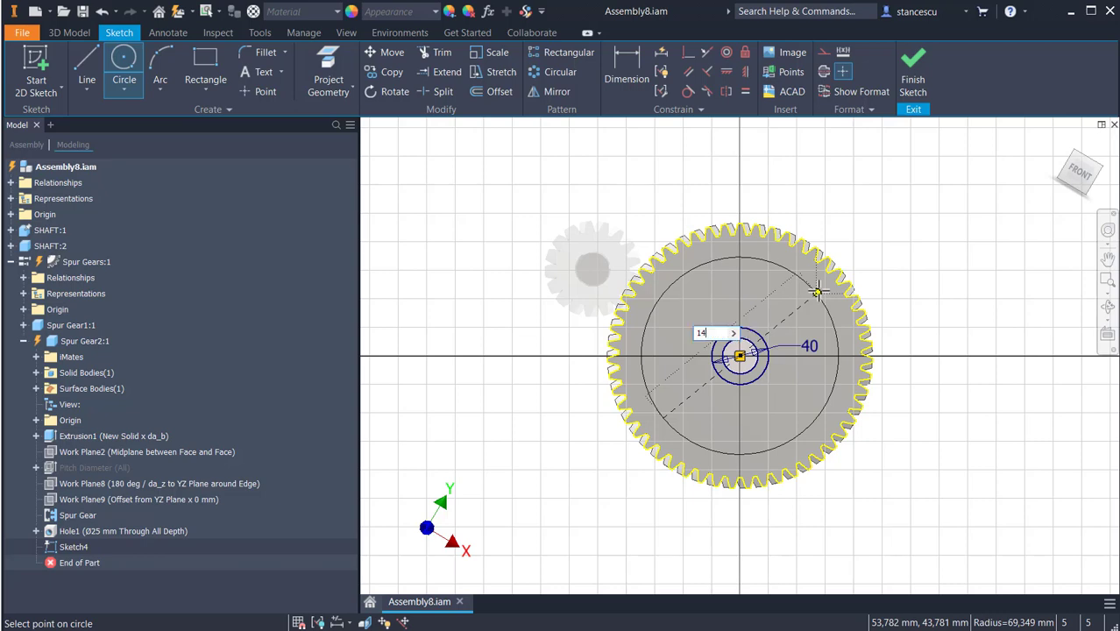
{"action": "type", "text": "0"}
{"action": "key", "text": "Return"}
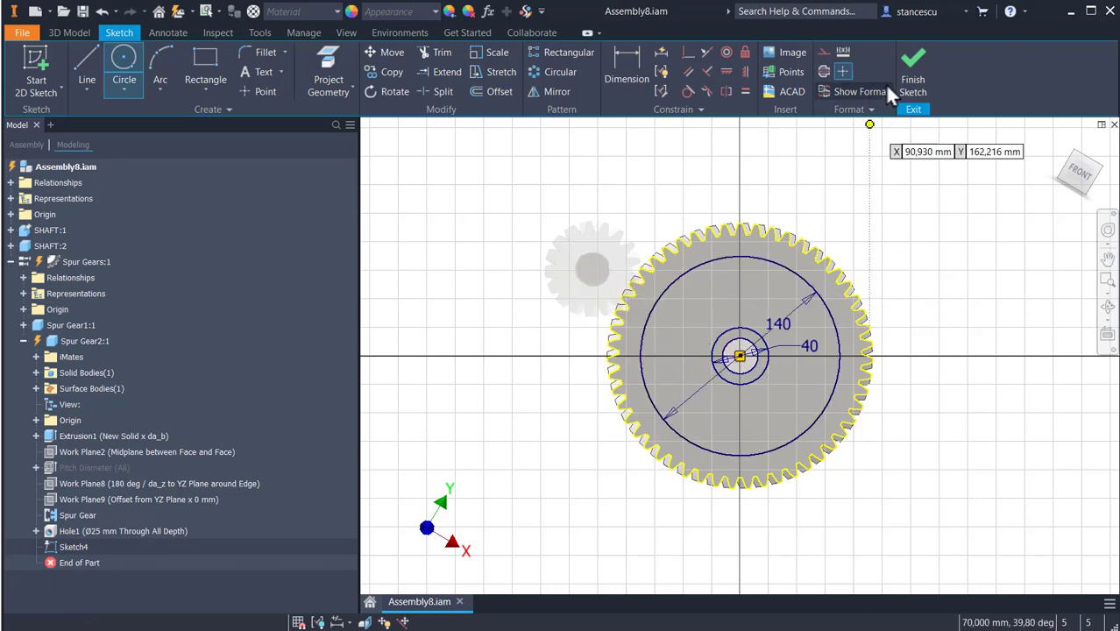
{"action": "left_click", "coordinate": [909, 77]}
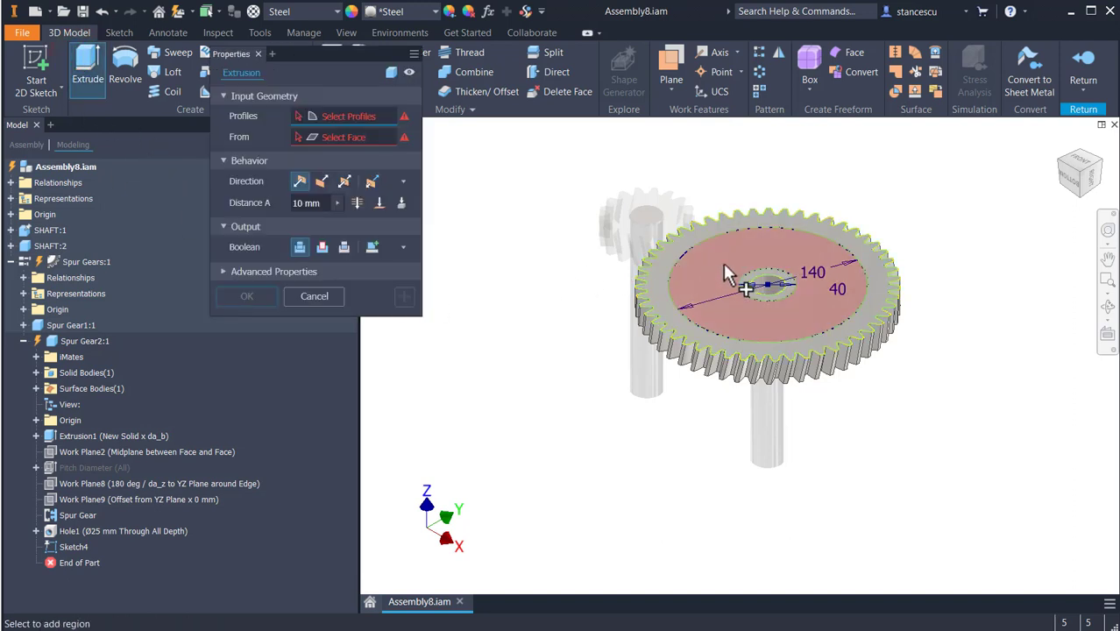
Cut the ring between the 40 mm and 140 mm circles 3 mm deep into the larger gear
{"action": "left_click", "coordinate": [723, 263]}
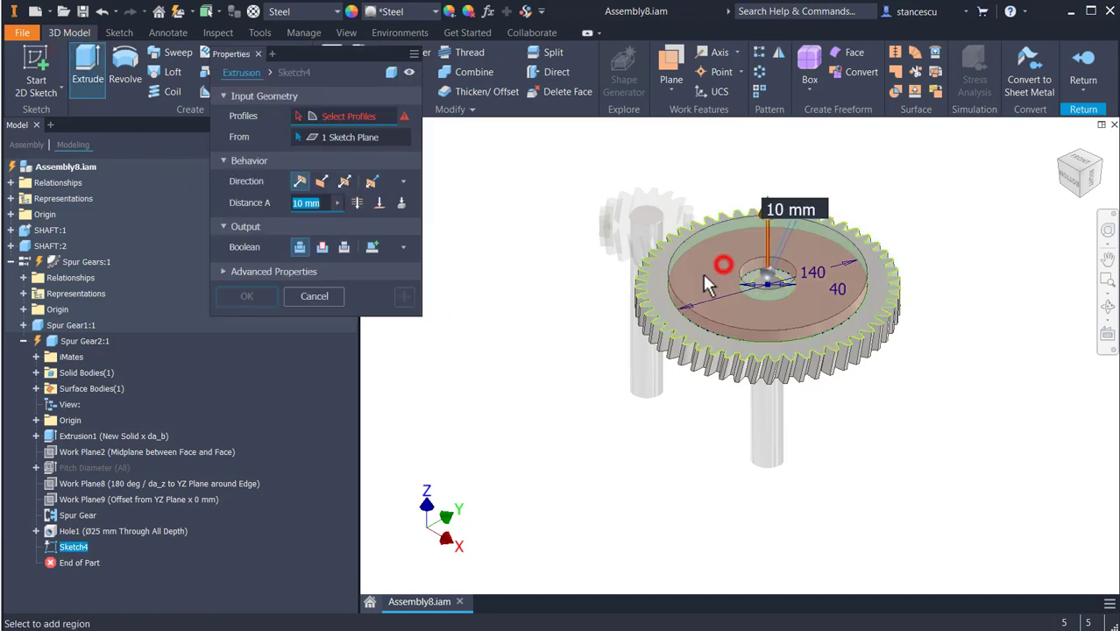
{"action": "left_click", "coordinate": [320, 247]}
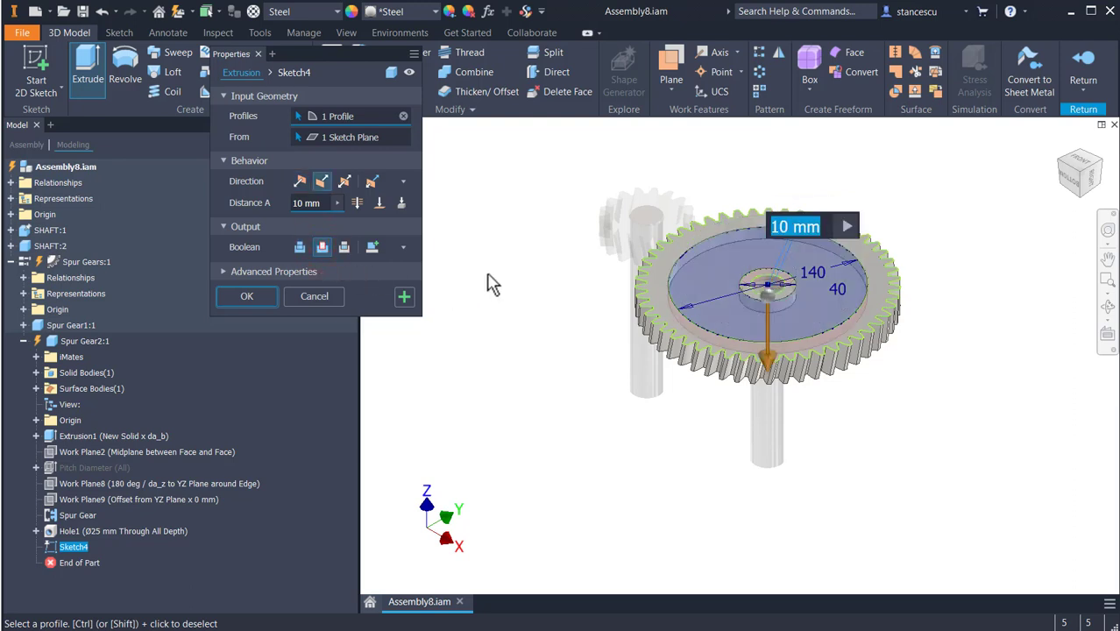
{"action": "key", "text": "BackSpace"}
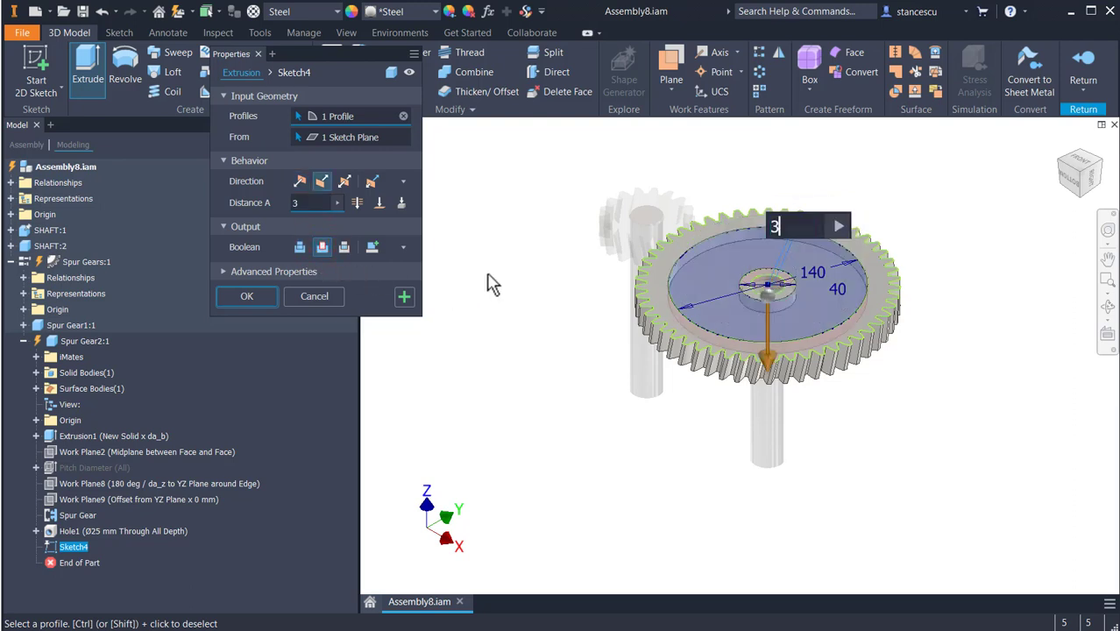
{"action": "type", "text": "3"}
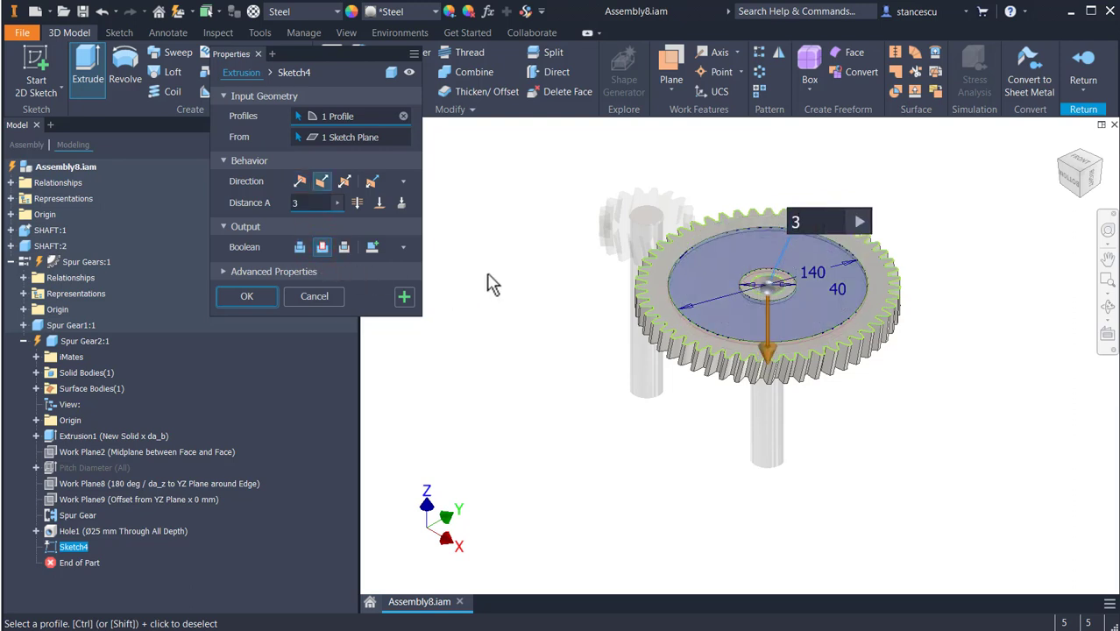
{"action": "left_click", "coordinate": [249, 295]}
Fillet the outer and hub-side bottom edges of the ring recess with a 2 mm radius
{"action": "scroll", "coordinate": [730, 234], "scroll_direction": "up", "scroll_amount": 3}
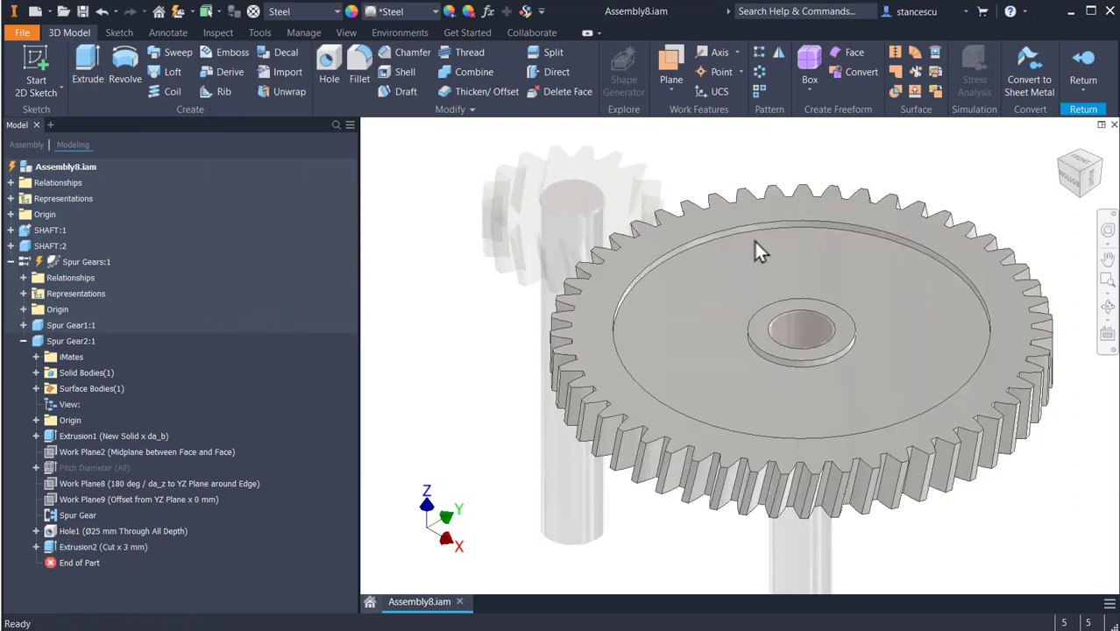
{"action": "scroll", "coordinate": [753, 239], "scroll_direction": "up", "scroll_amount": 2}
{"action": "left_click", "coordinate": [748, 223]}
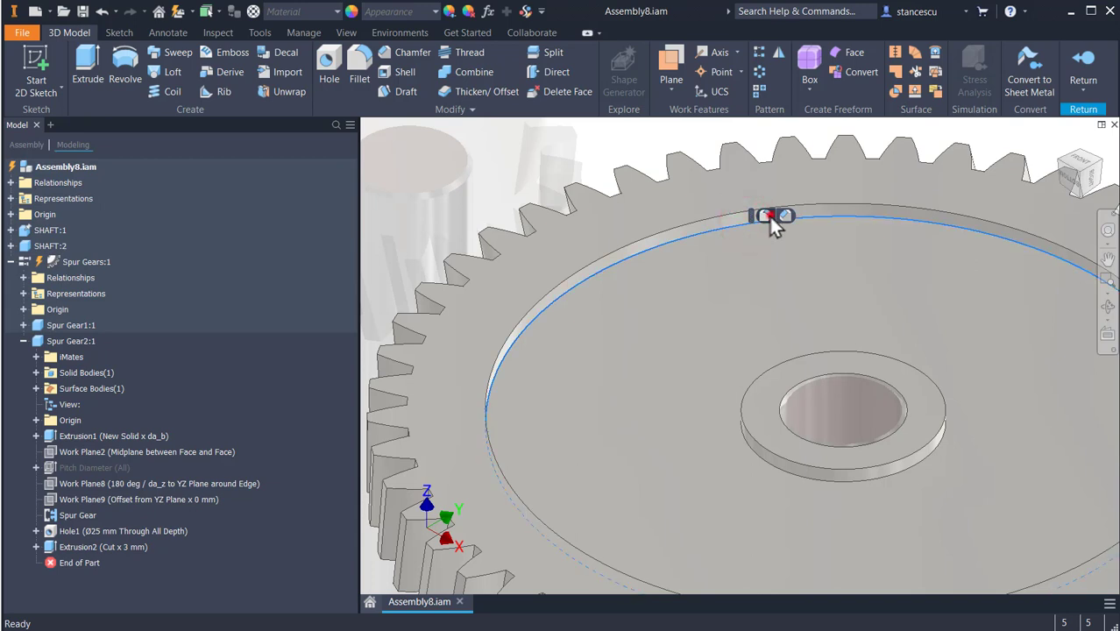
{"action": "left_click", "coordinate": [769, 216]}
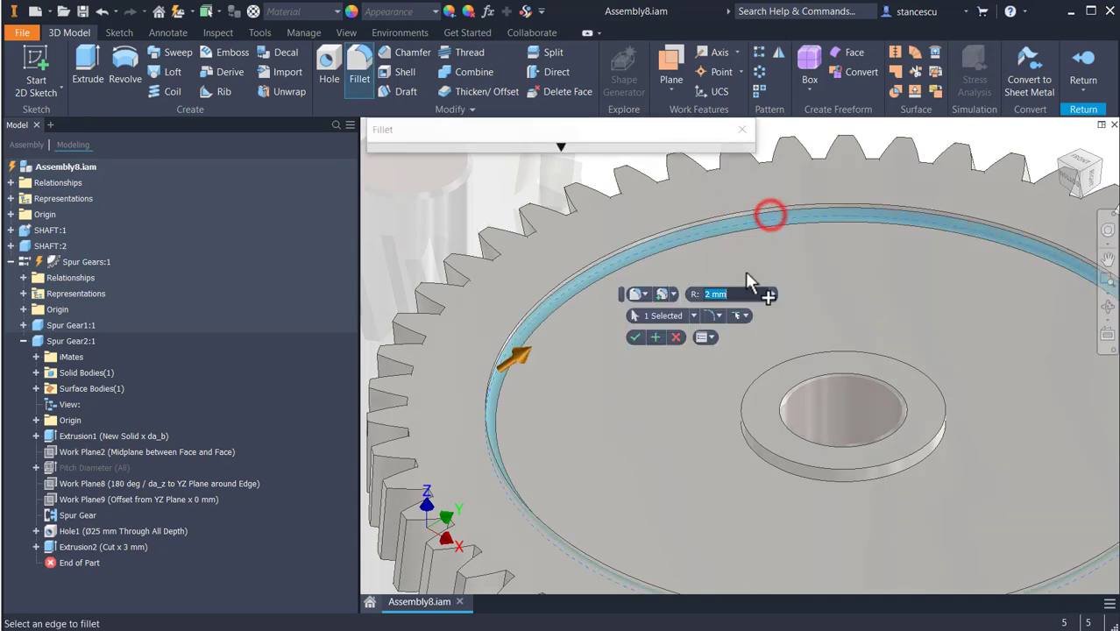
{"action": "left_click", "coordinate": [887, 474]}
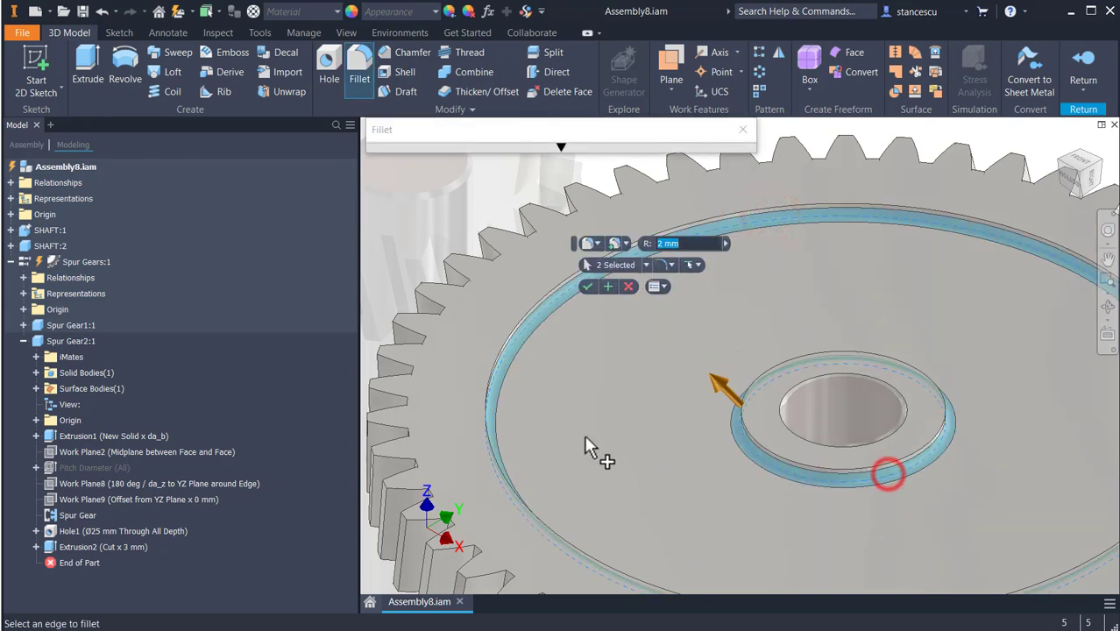
{"action": "left_click", "coordinate": [588, 286]}
Apply the Gunmetal - Antique Polished appearance to the recess floor, side walls and fillets, and return to the top-level assembly
{"action": "scroll", "coordinate": [636, 335], "scroll_direction": "down", "scroll_amount": 3}
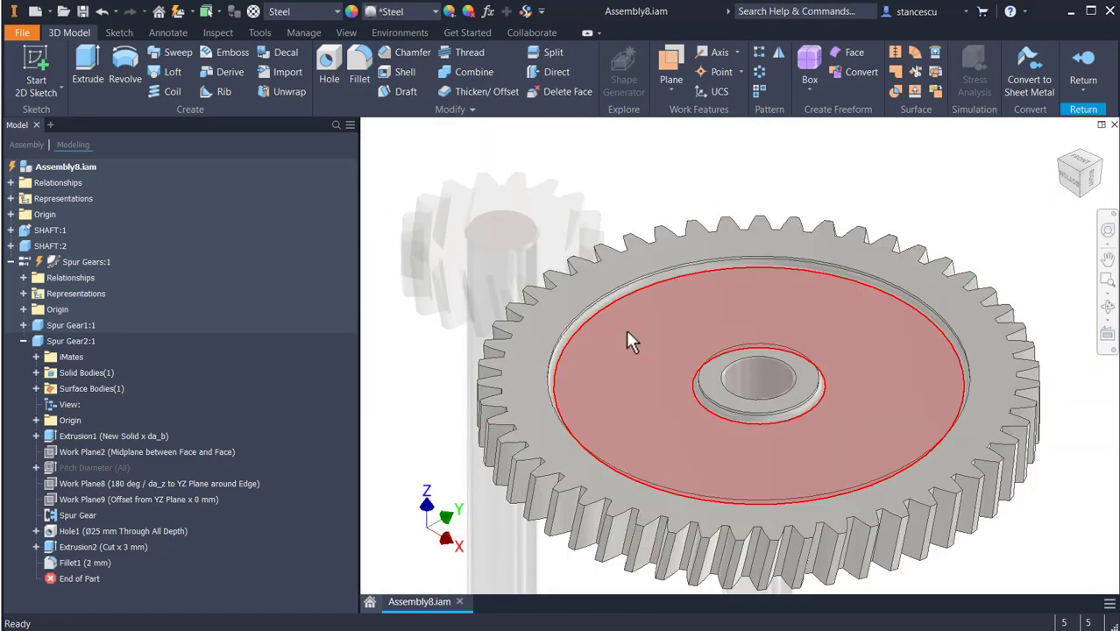
{"action": "left_click", "coordinate": [626, 328]}
{"action": "scroll", "coordinate": [701, 280], "scroll_direction": "up", "scroll_amount": 5}
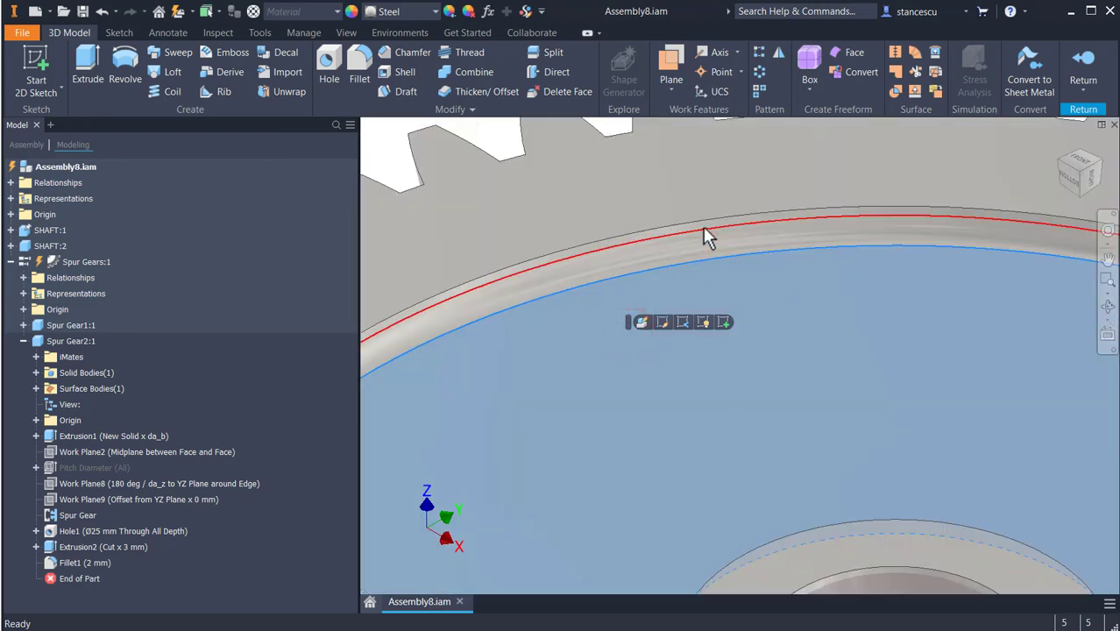
{"action": "scroll", "coordinate": [706, 233], "scroll_direction": "up", "scroll_amount": 2}
{"action": "scroll", "coordinate": [710, 233], "scroll_direction": "down", "scroll_amount": 8}
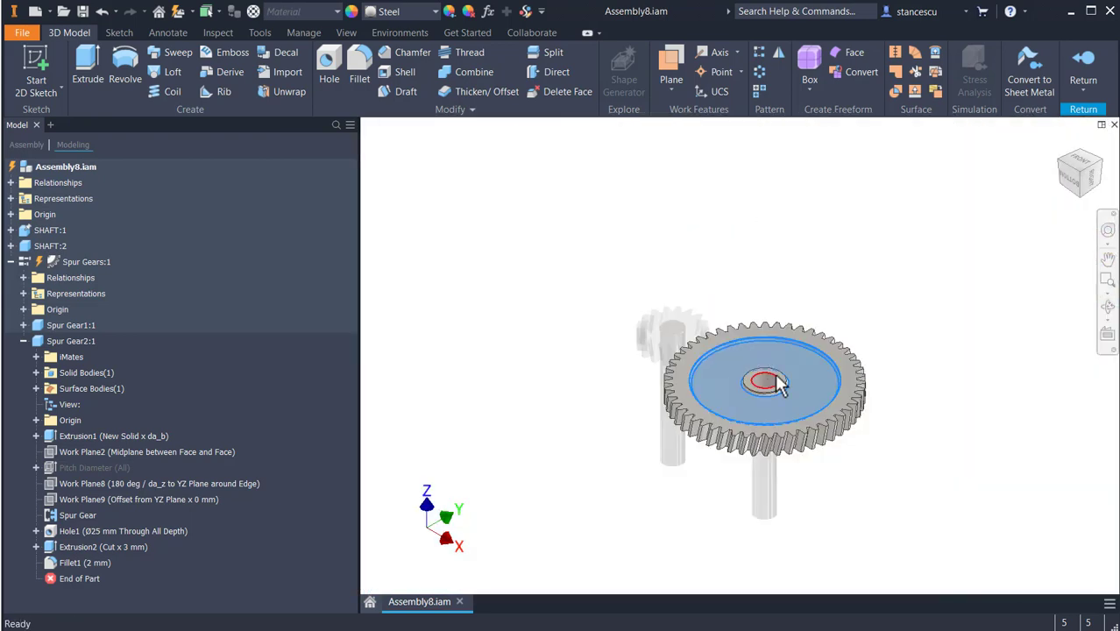
{"action": "scroll", "coordinate": [766, 328], "scroll_direction": "up", "scroll_amount": 6}
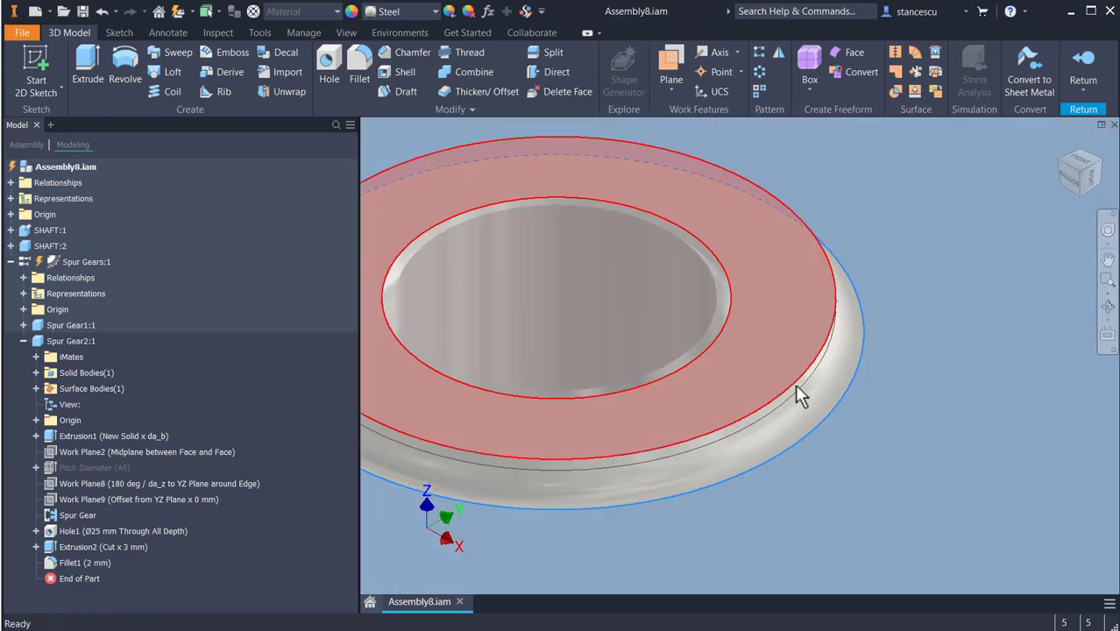
{"action": "left_click", "coordinate": [794, 408]}
{"action": "scroll", "coordinate": [794, 405], "scroll_direction": "up", "scroll_amount": 3}
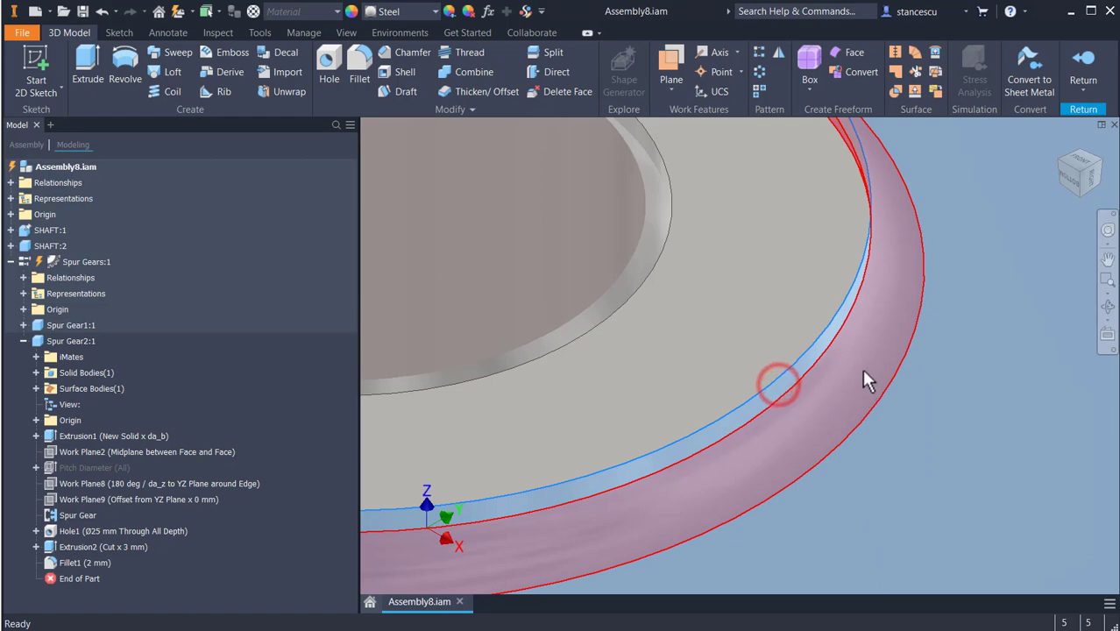
{"action": "scroll", "coordinate": [861, 369], "scroll_direction": "down", "scroll_amount": 5}
{"action": "scroll", "coordinate": [863, 379], "scroll_direction": "up", "scroll_amount": 5}
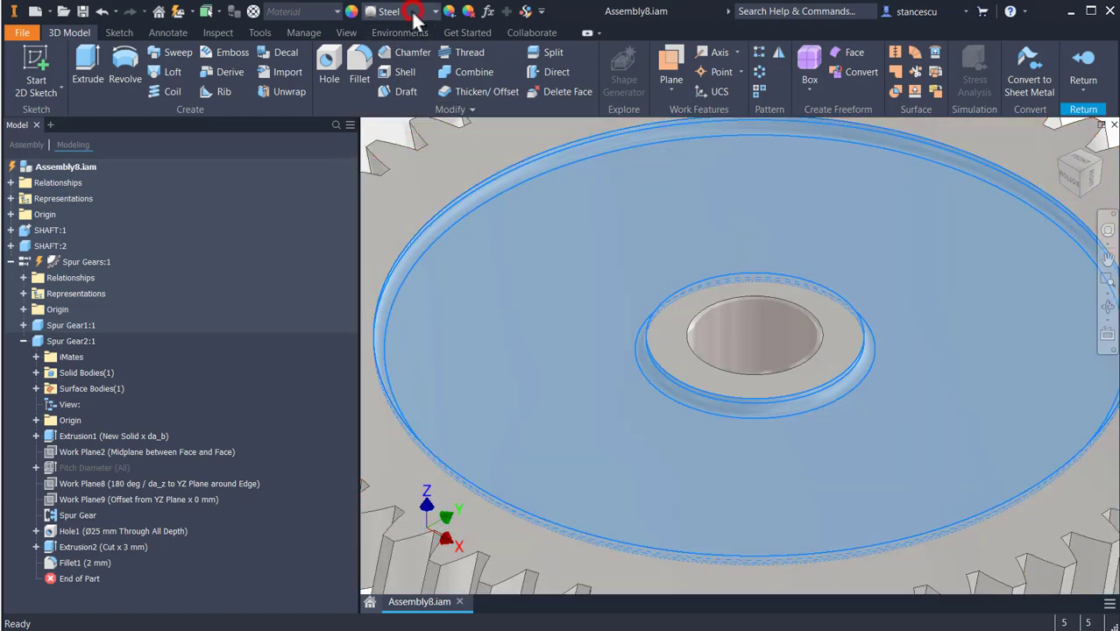
{"action": "left_click", "coordinate": [413, 14]}
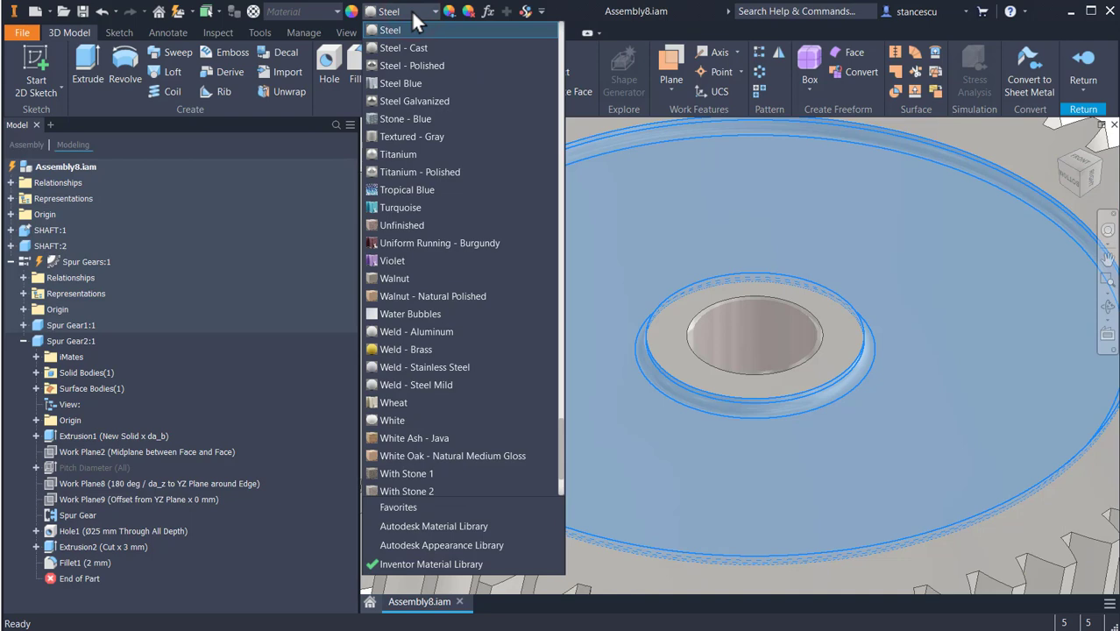
{"action": "scroll", "coordinate": [411, 9], "scroll_direction": "up", "scroll_amount": 15}
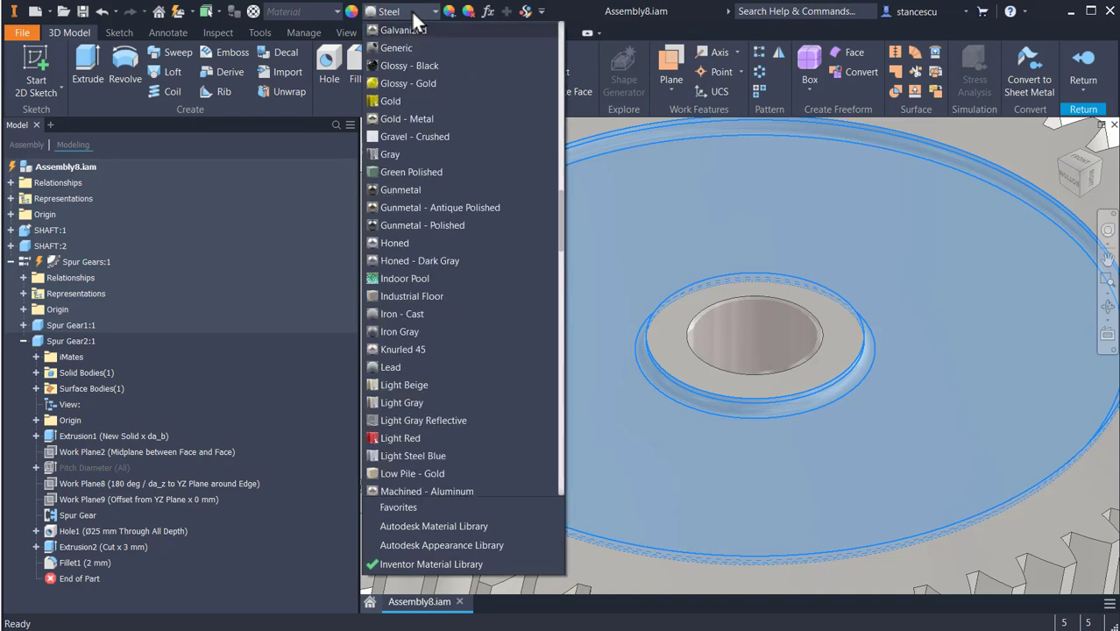
{"action": "left_click", "coordinate": [433, 210]}
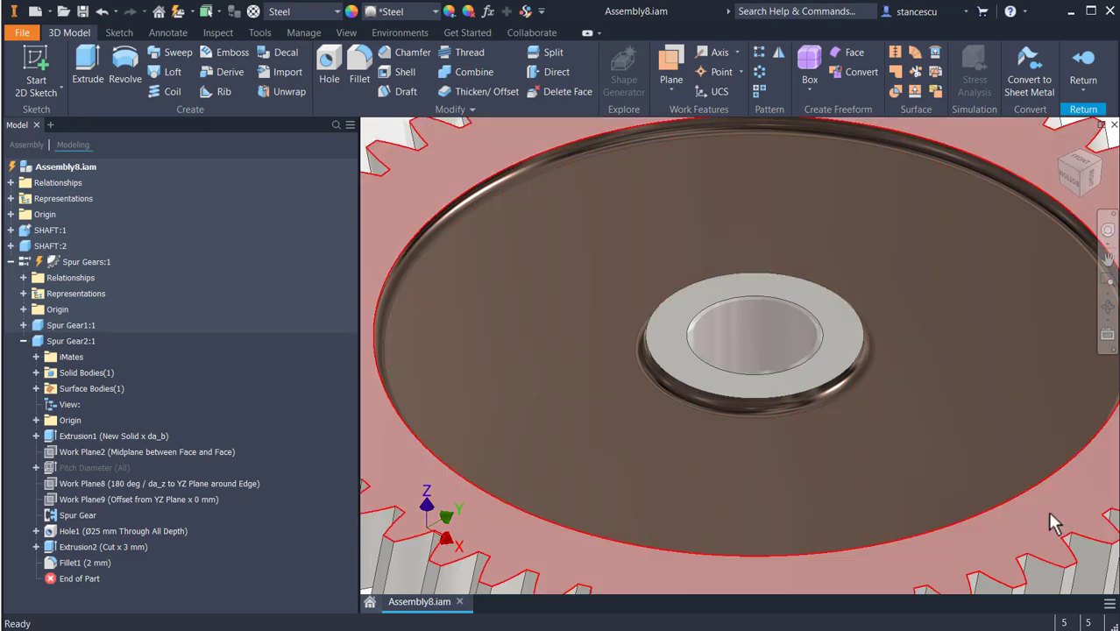
{"action": "left_click", "coordinate": [1085, 70]}
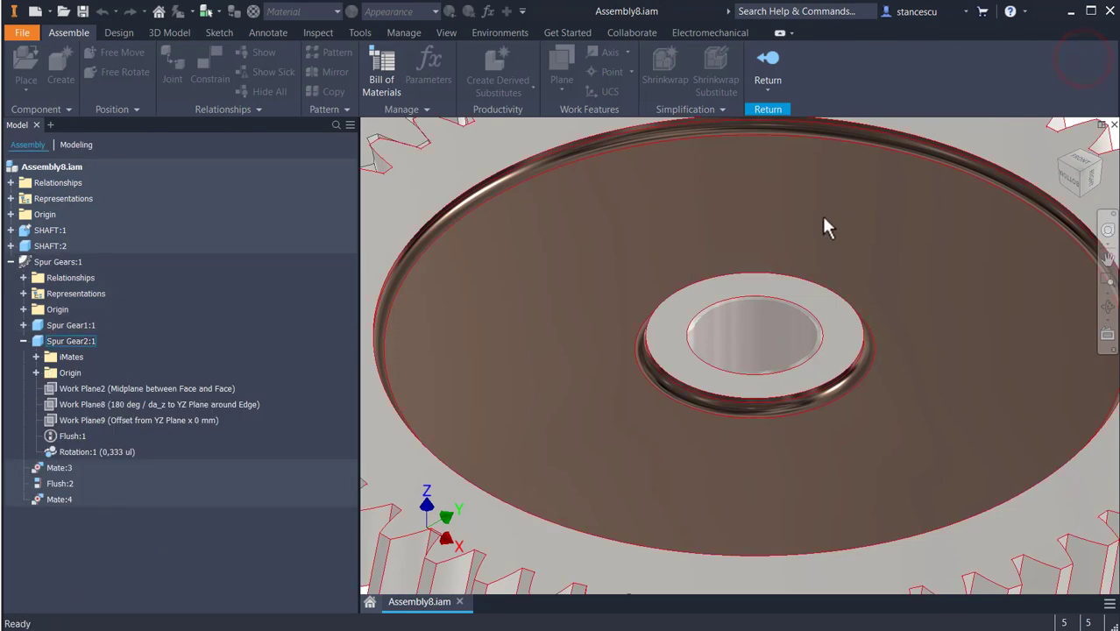
{"action": "left_click", "coordinate": [764, 61]}
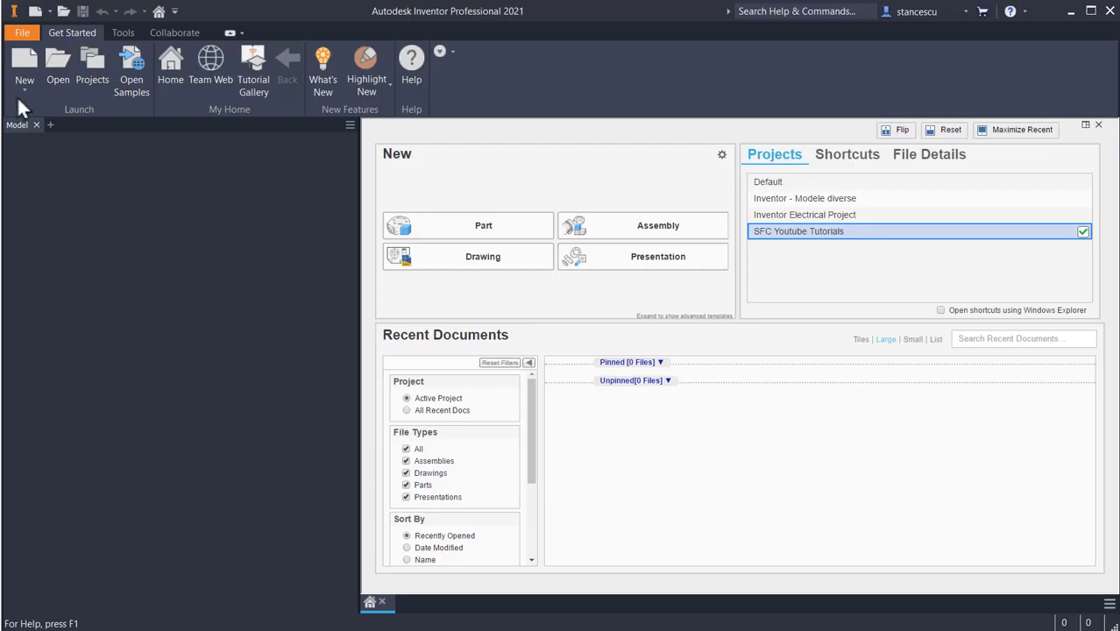
Start a new Standard (mm).iam assembly and place two SHAFT.ipt instances, one grounded at the origin and the other standing beside it
{"action": "left_click", "coordinate": [35, 12]}
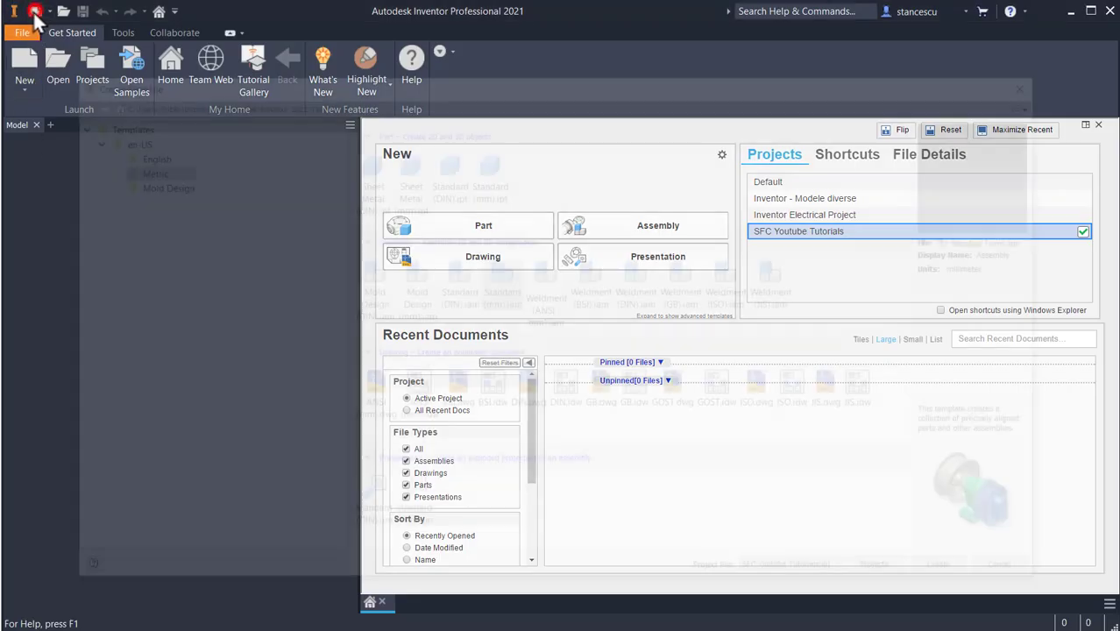
{"action": "double_click", "coordinate": [500, 281]}
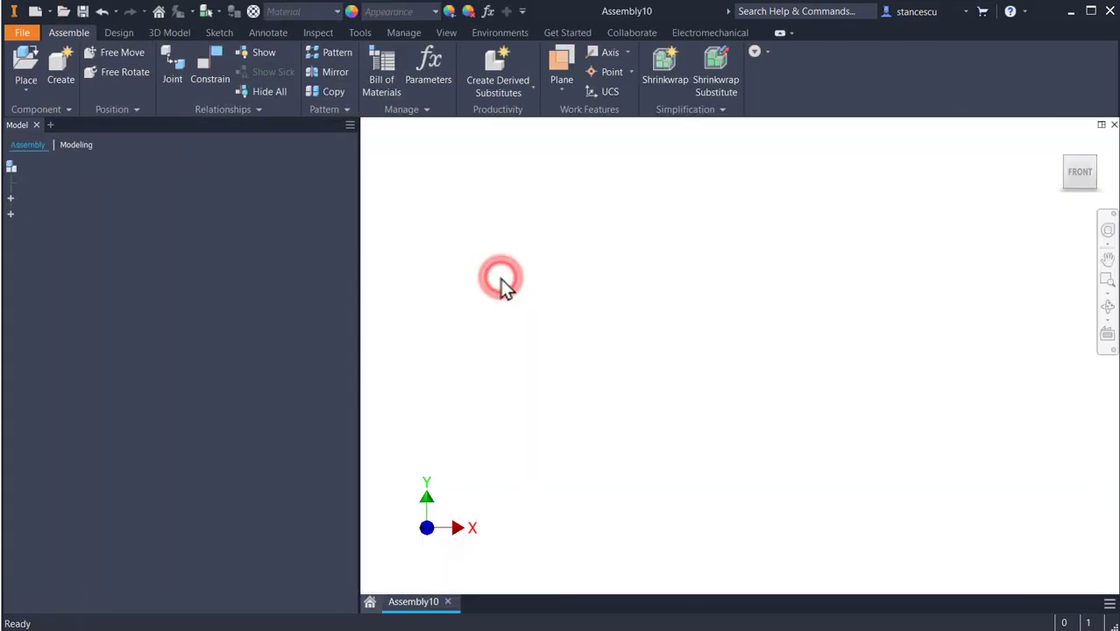
{"action": "left_click", "coordinate": [26, 62]}
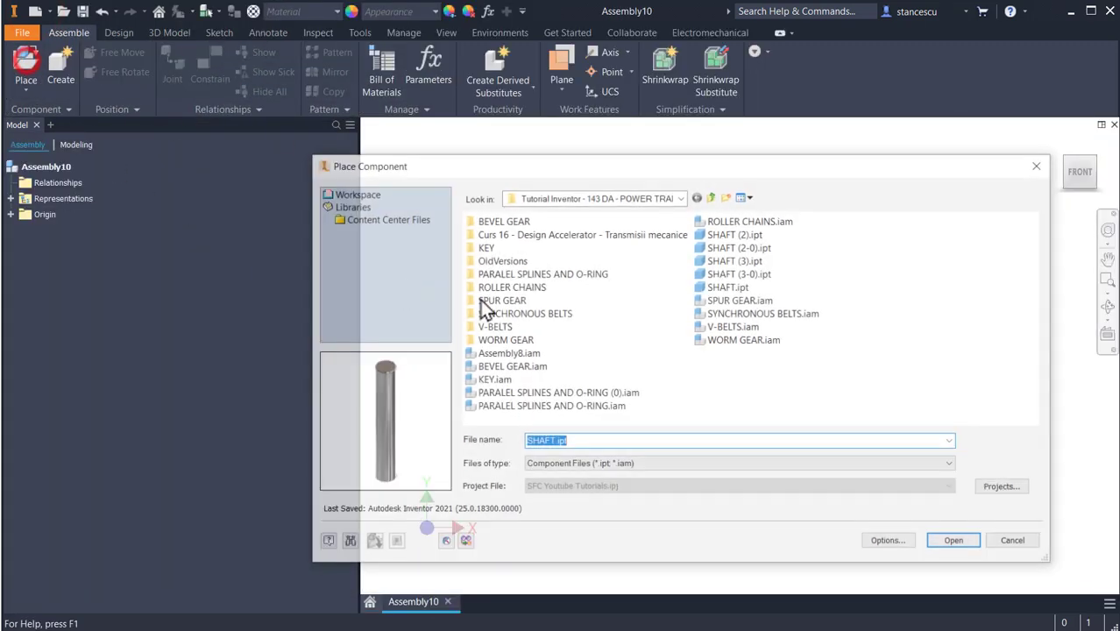
{"action": "double_click", "coordinate": [699, 289]}
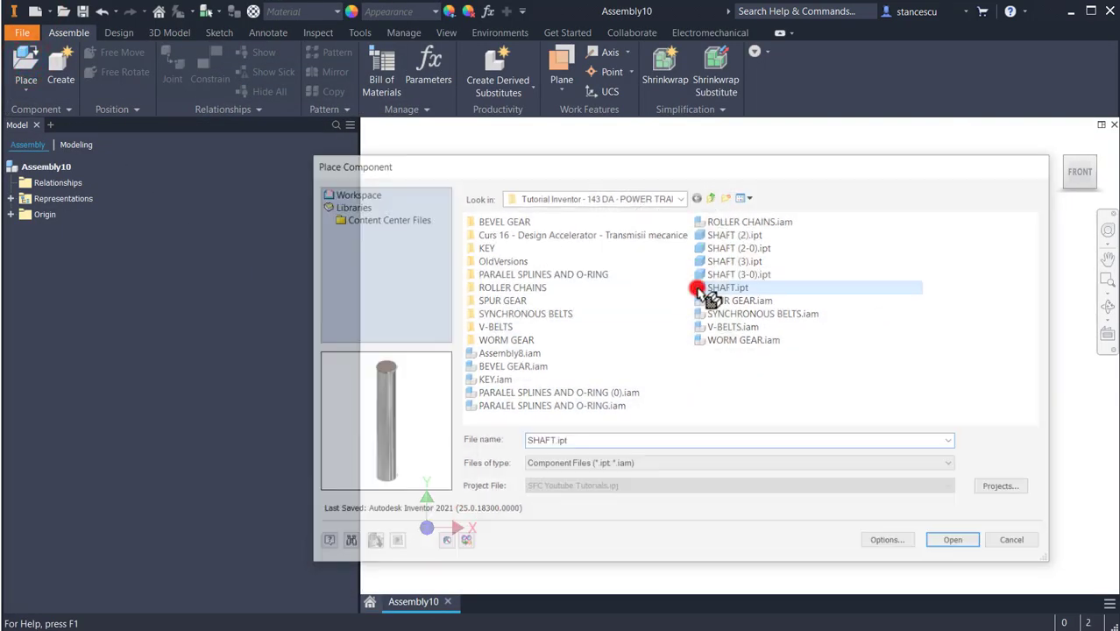
{"action": "right_click", "coordinate": [609, 314]}
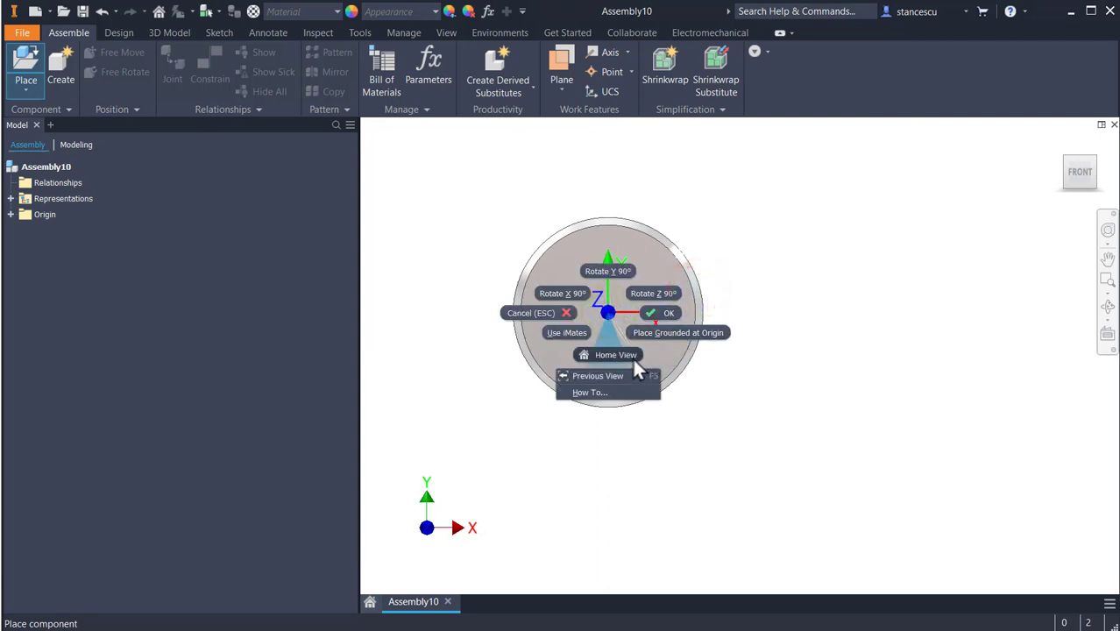
{"action": "left_click", "coordinate": [655, 331]}
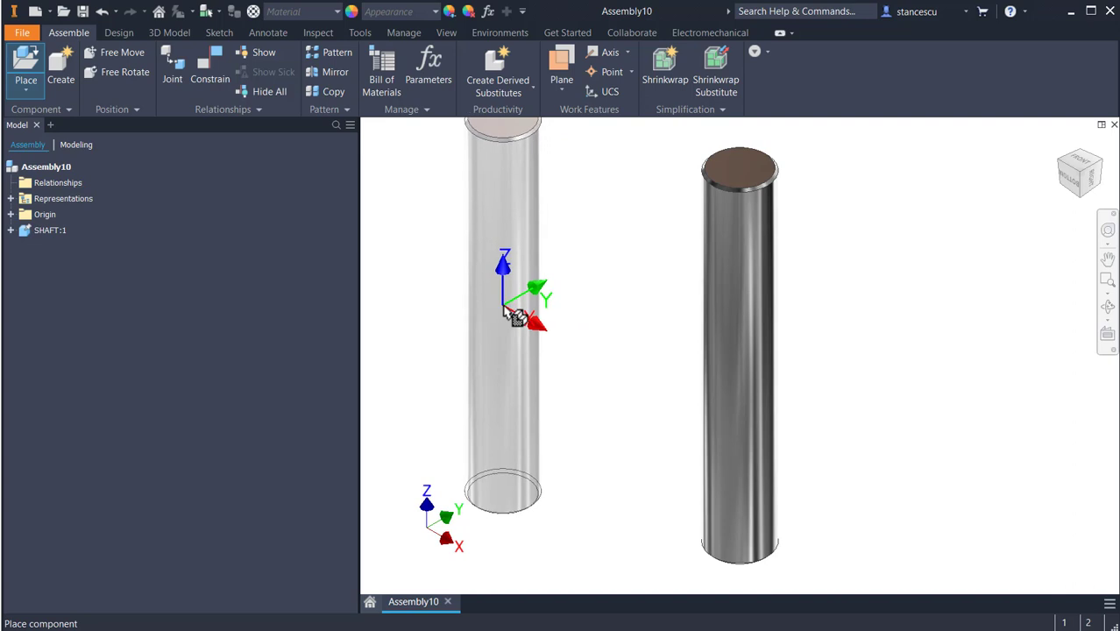
{"action": "left_click", "coordinate": [503, 305]}
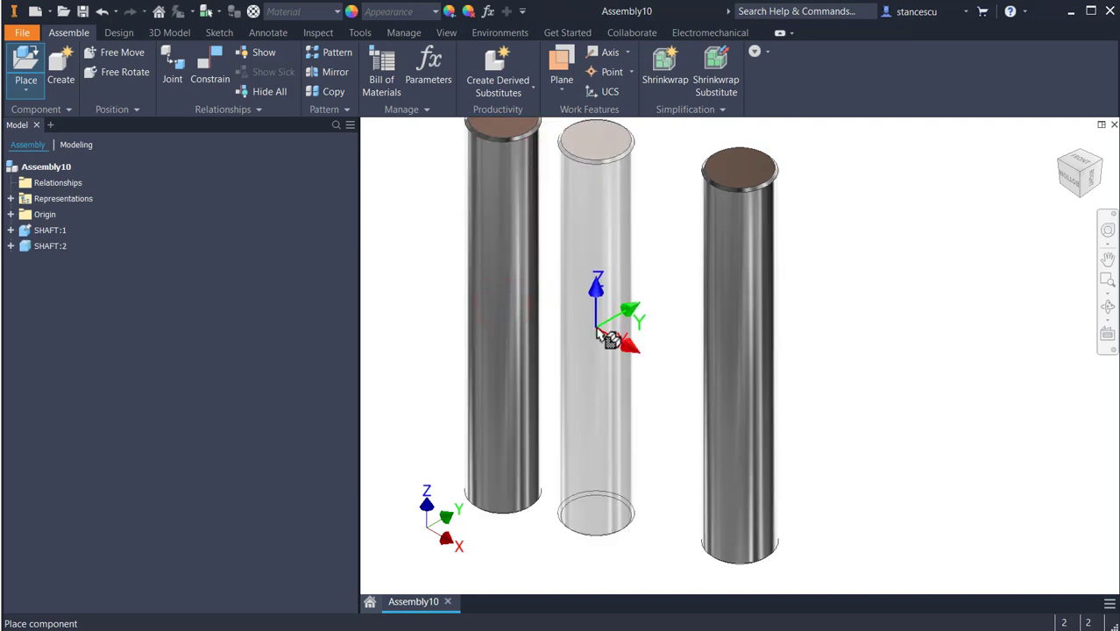
{"action": "key", "text": "Escape"}
{"action": "middle_click_drag", "start_coordinate": [635, 358], "coordinate": [788, 375]}
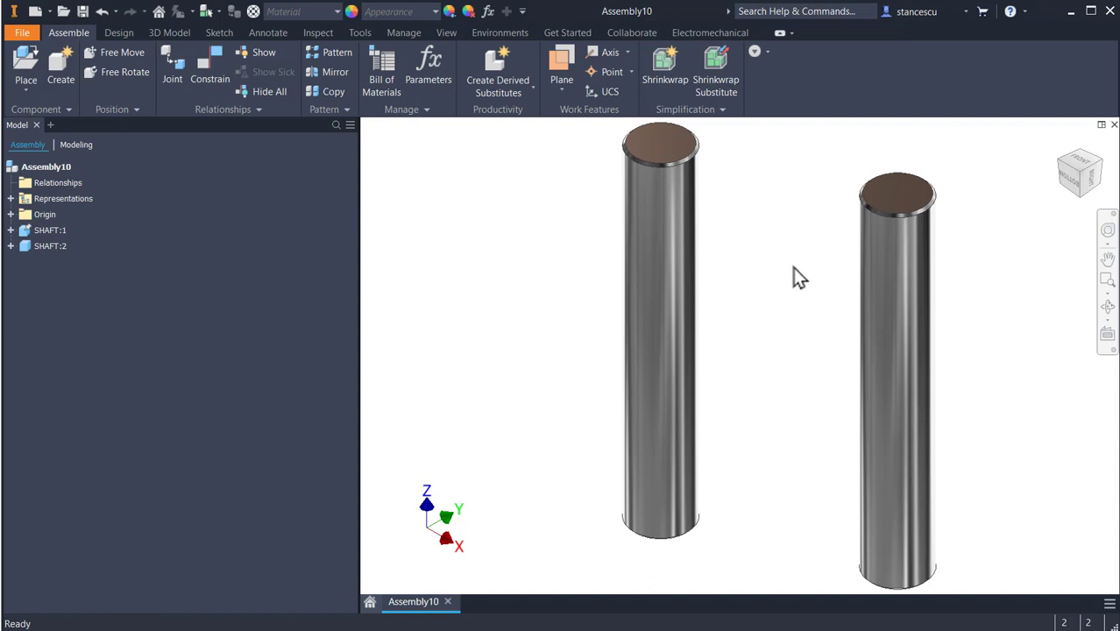
Mate the YZ Plane of SHAFT:1 to the YZ Plane of SHAFT:2 with an offset of -125 mm
{"action": "left_click", "coordinate": [206, 72]}
{"action": "left_click", "coordinate": [10, 230]}
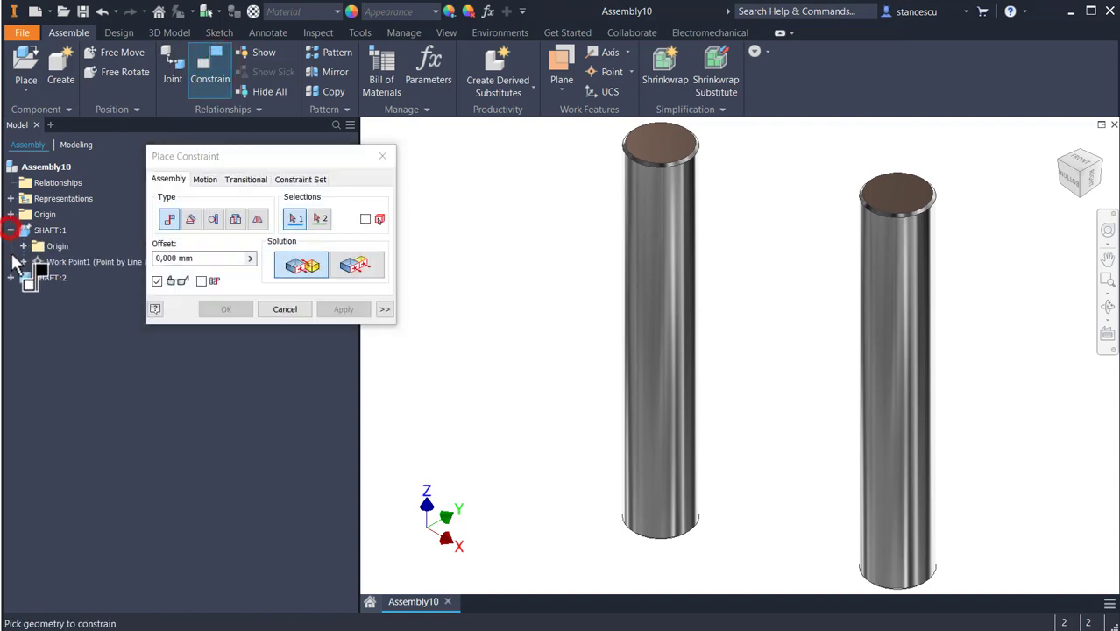
{"action": "left_click", "coordinate": [23, 246]}
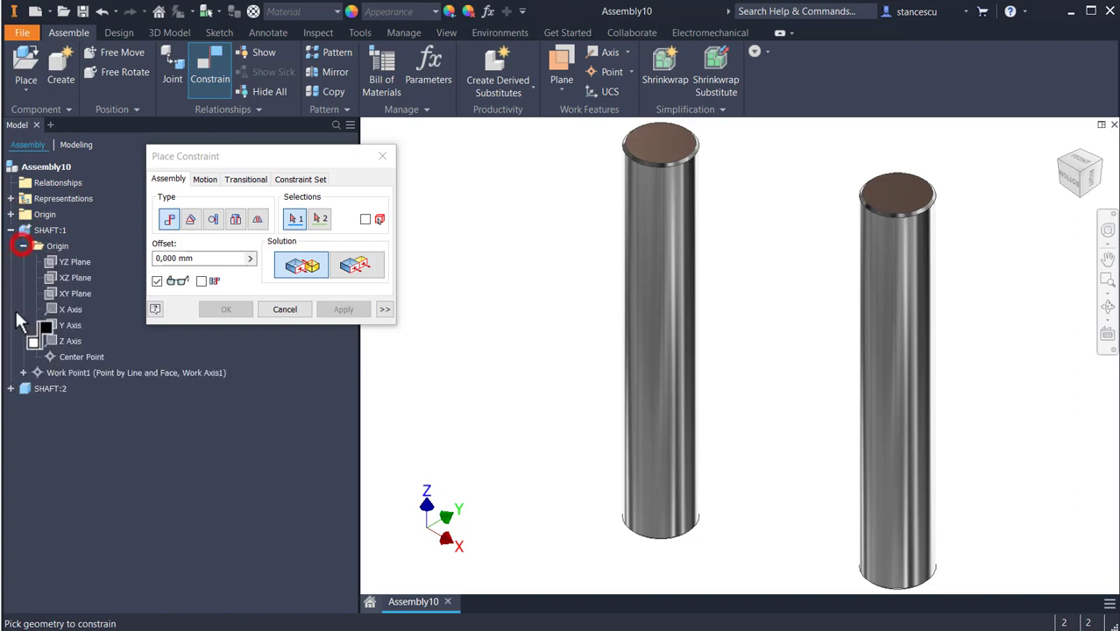
{"action": "left_click", "coordinate": [11, 388]}
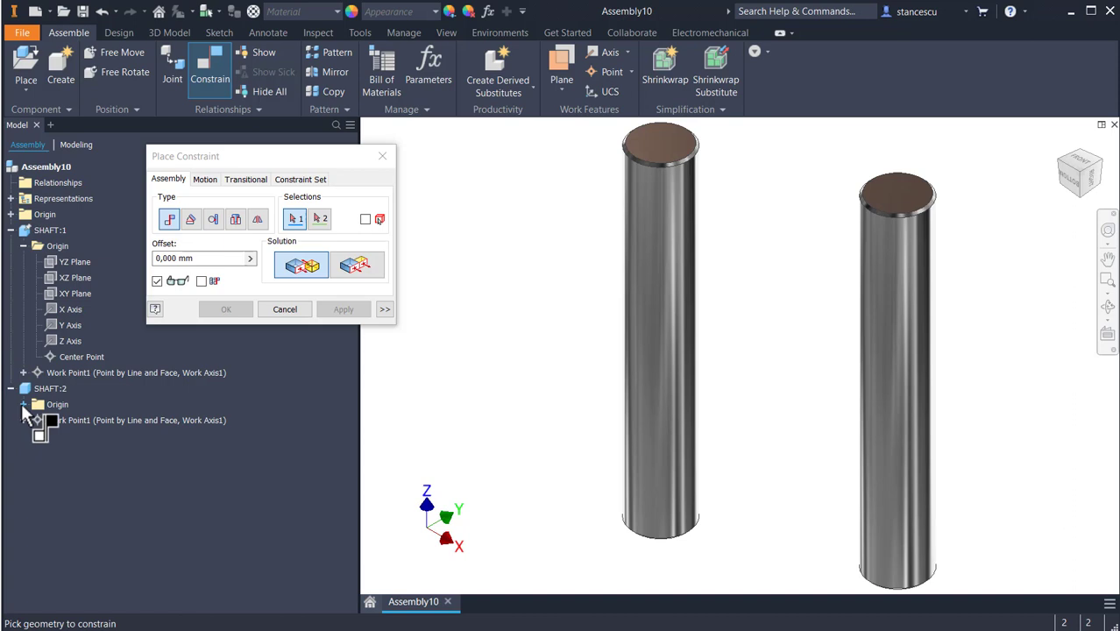
{"action": "left_click", "coordinate": [23, 404]}
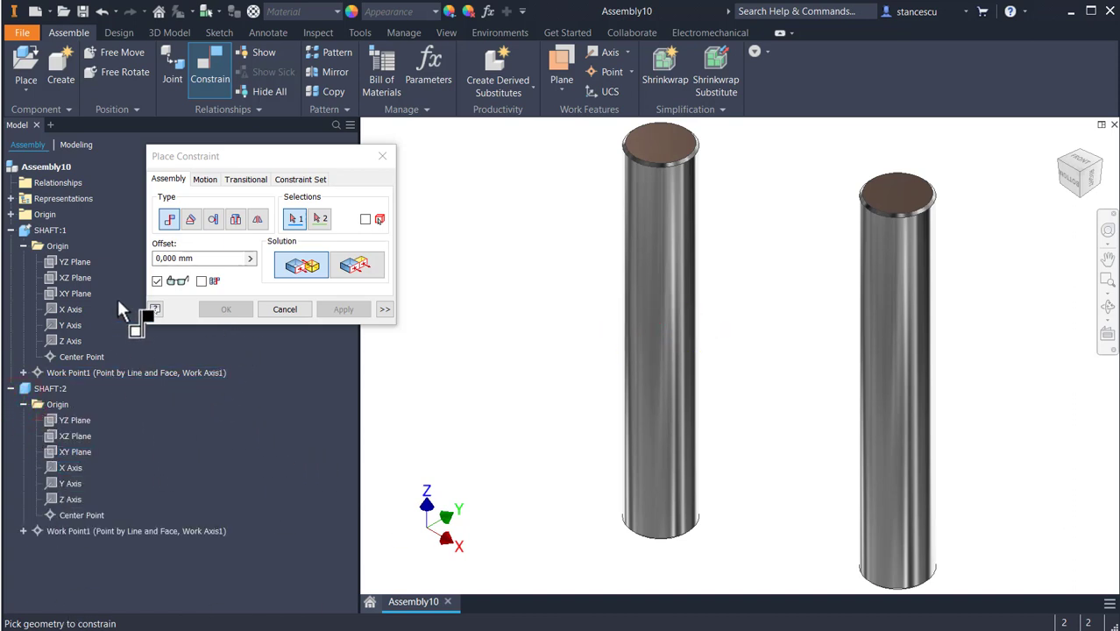
{"action": "left_click", "coordinate": [62, 262]}
{"action": "left_click", "coordinate": [63, 421]}
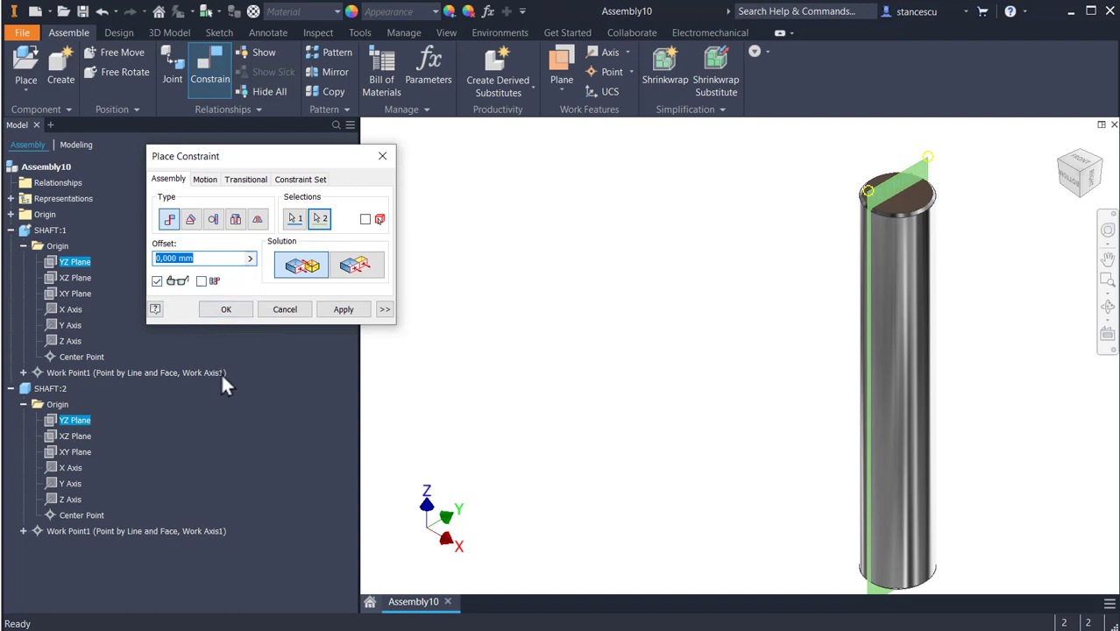
{"action": "type", "text": "12"}
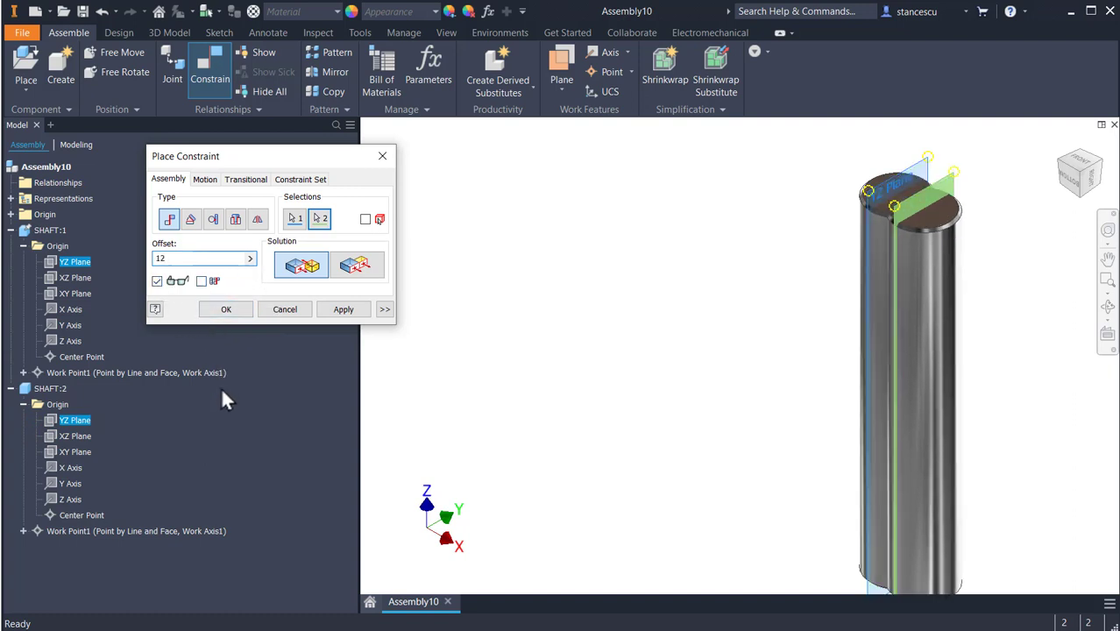
{"action": "type", "text": "5"}
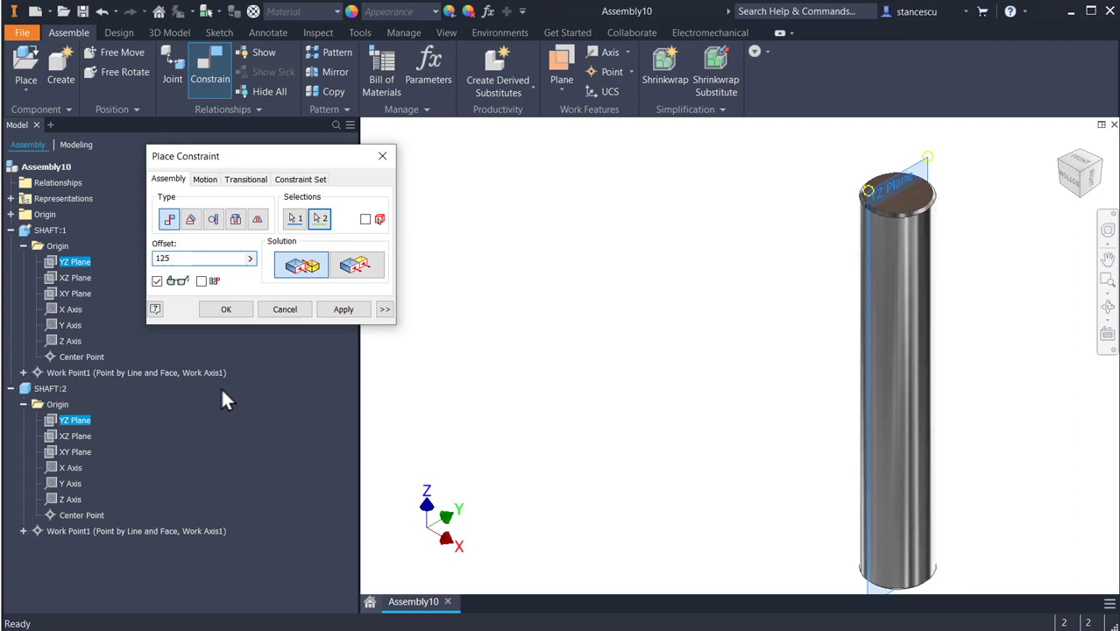
{"action": "key", "text": "Tab"}
{"action": "middle_click_drag", "start_coordinate": [589, 447], "coordinate": [580, 358]}
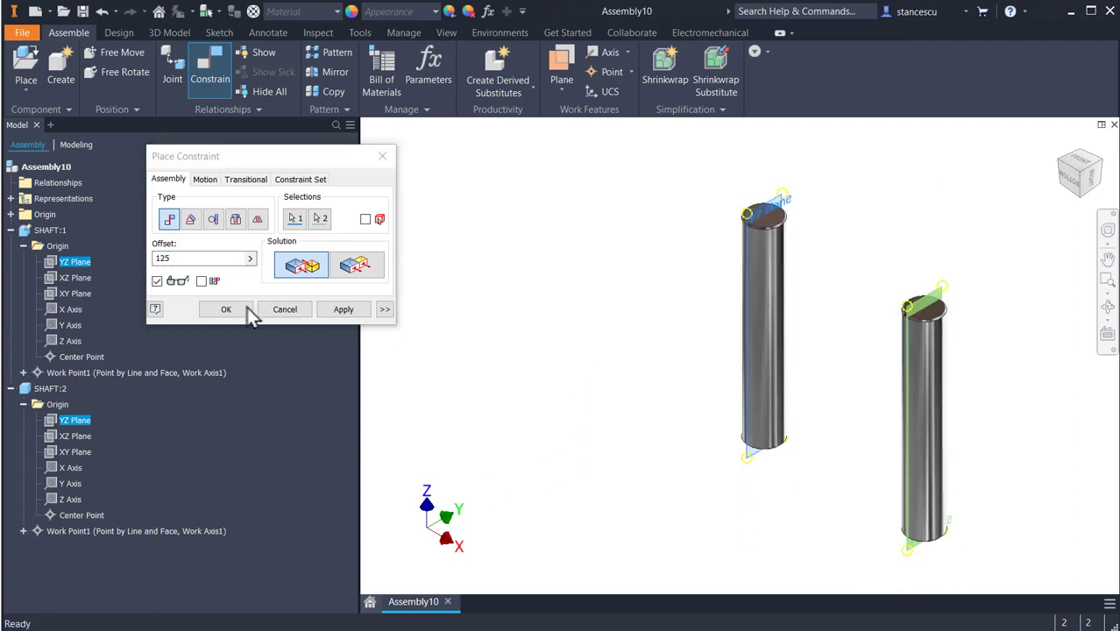
{"action": "left_click", "coordinate": [158, 256]}
{"action": "type", "text": "-"}
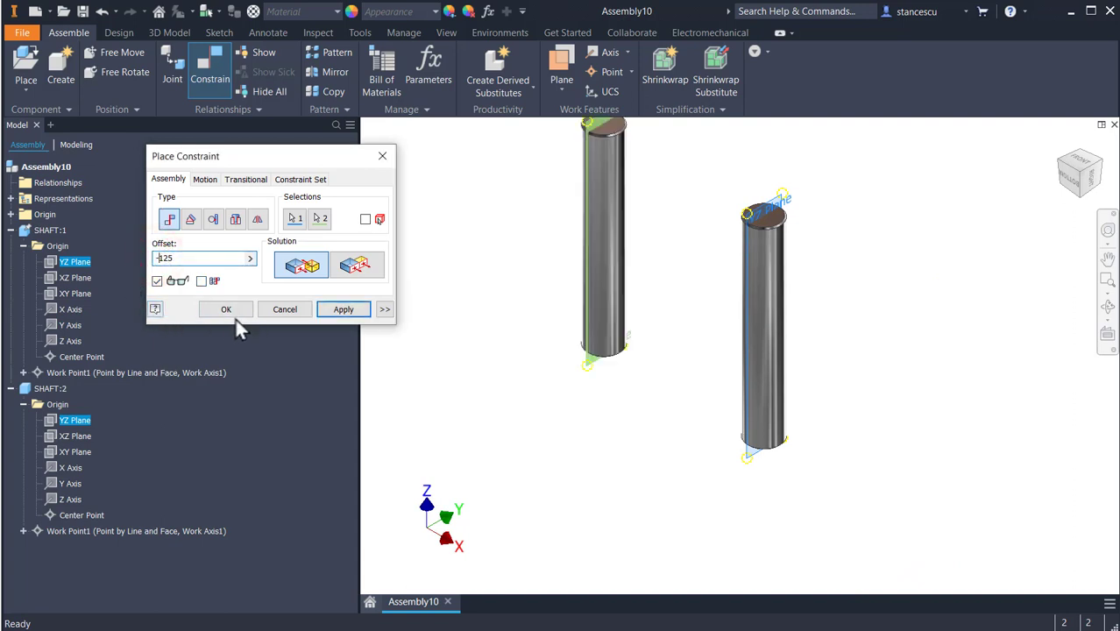
{"action": "left_click", "coordinate": [351, 311]}
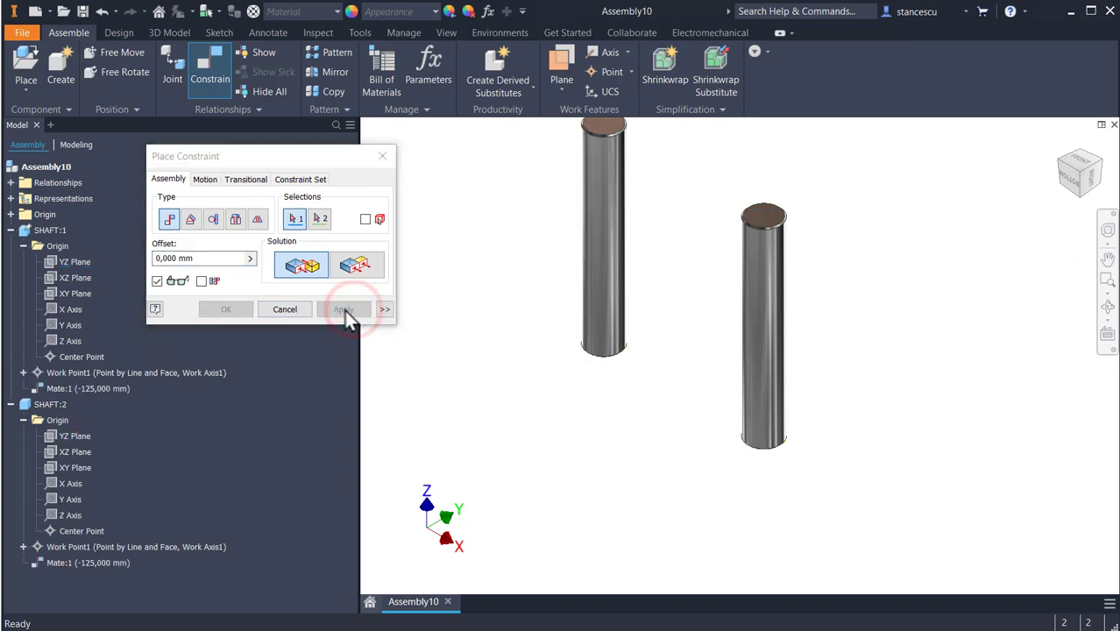
Apply a 90° directed angle constraint between the XZ Planes of SHAFT:1 and SHAFT:2
{"action": "left_click", "coordinate": [194, 220]}
{"action": "left_click", "coordinate": [279, 266]}
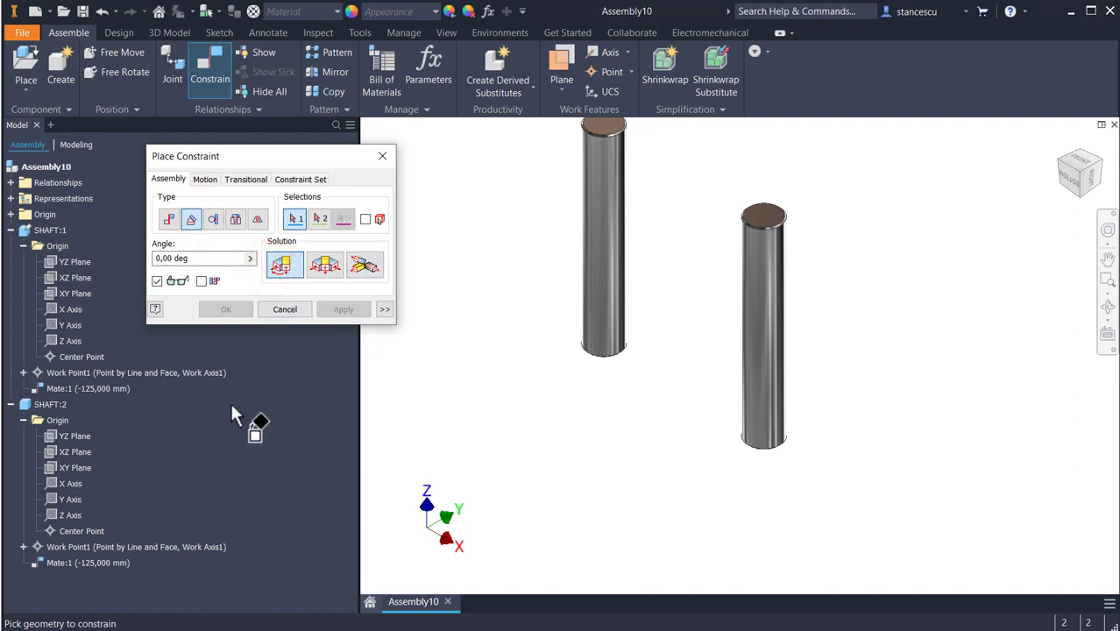
{"action": "left_click", "coordinate": [72, 277]}
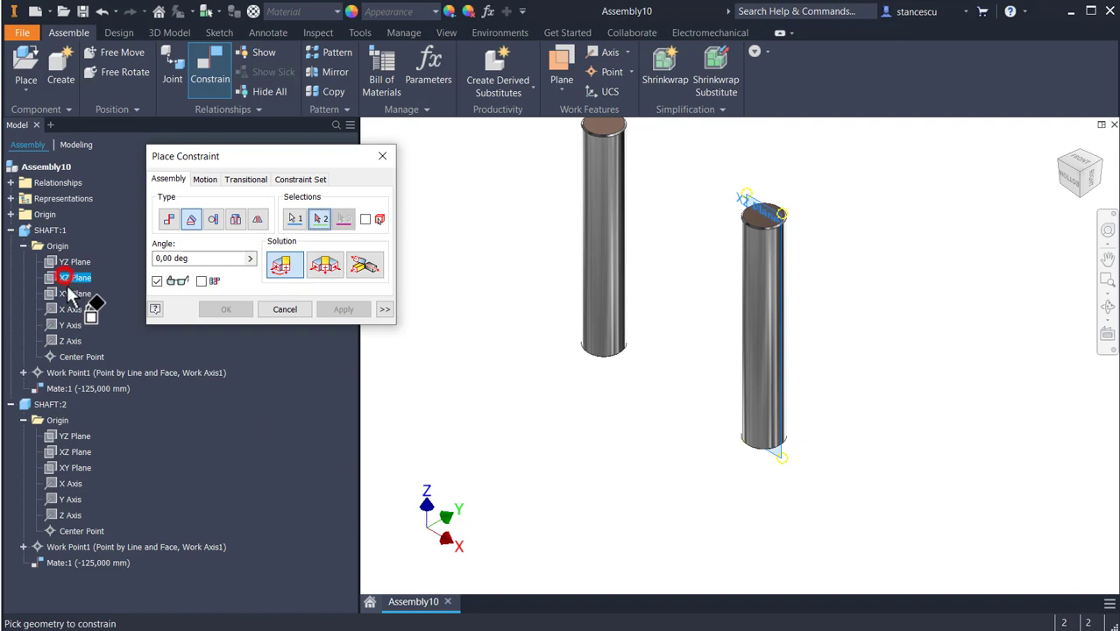
{"action": "left_click", "coordinate": [81, 452]}
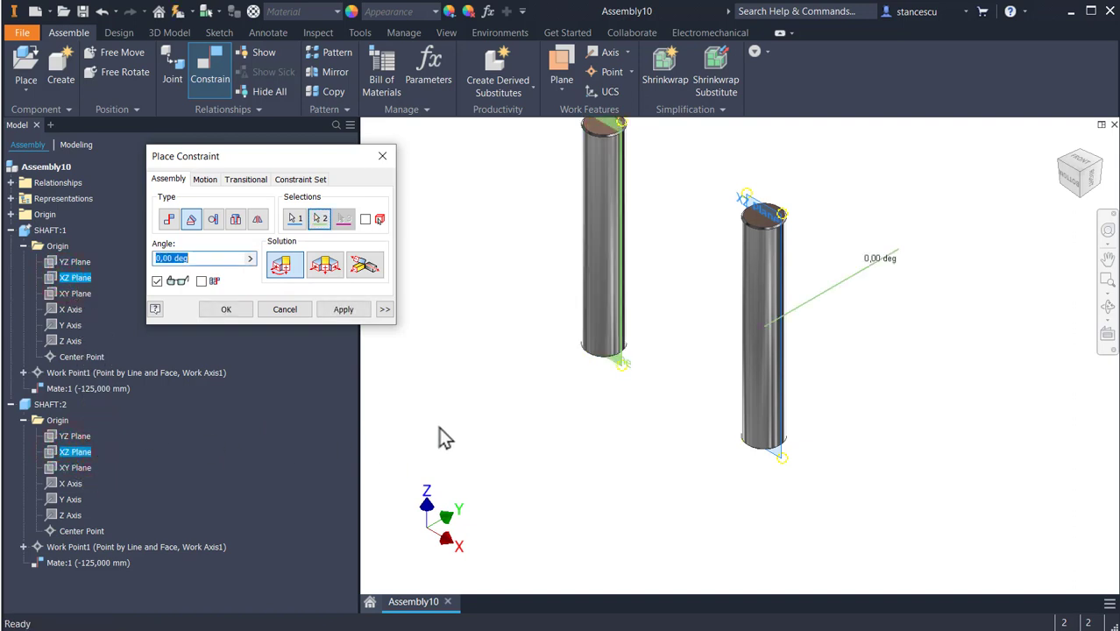
{"action": "type", "text": "90"}
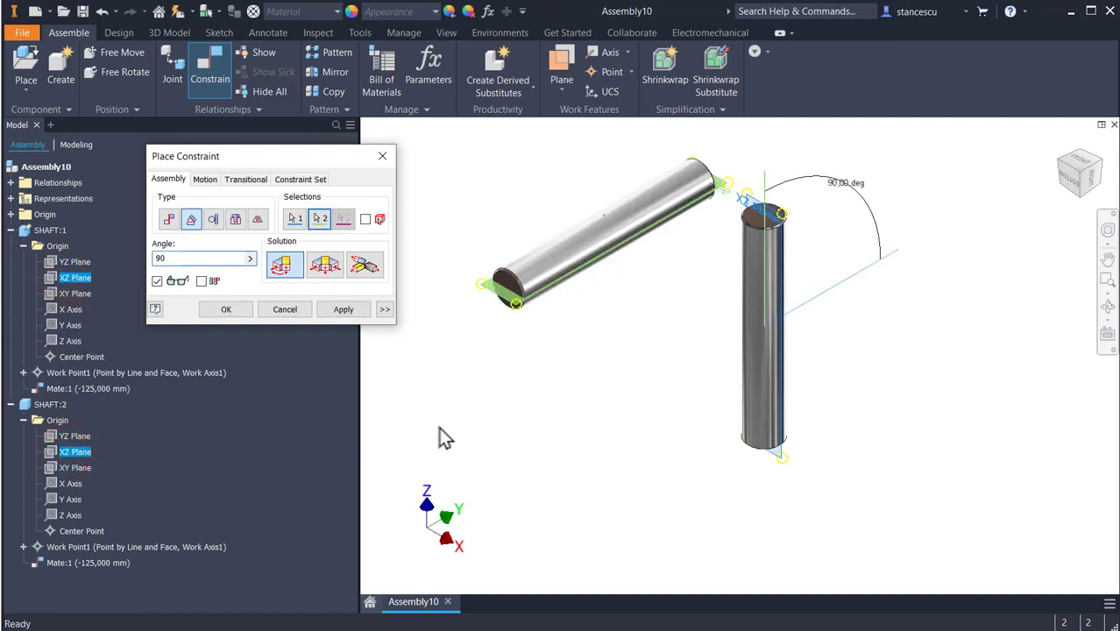
{"action": "left_click", "coordinate": [334, 314]}
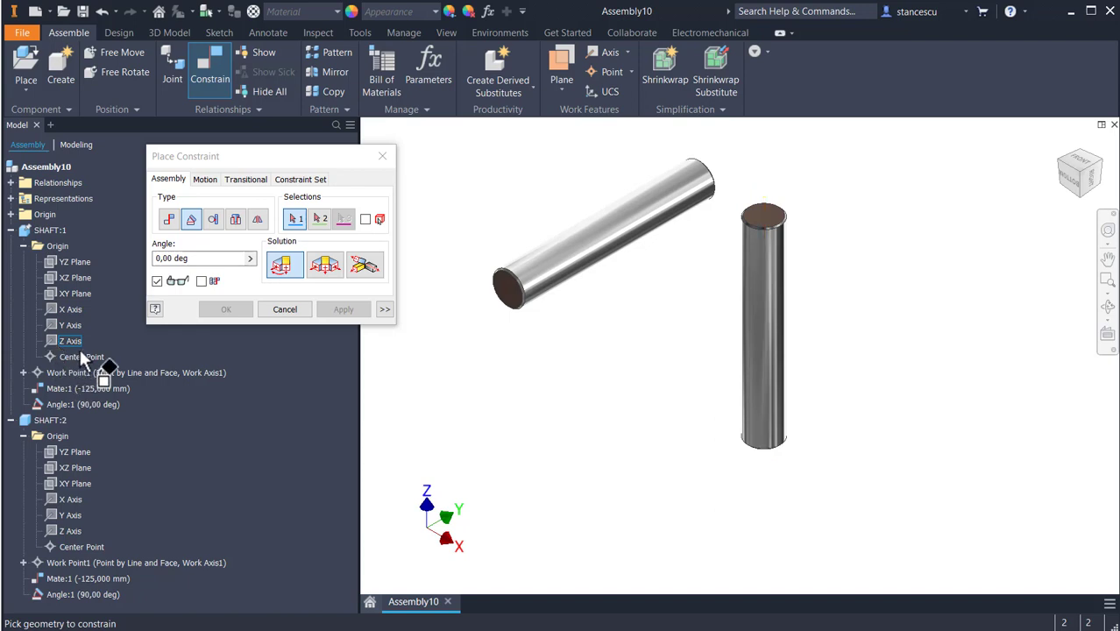
Mate the Z Axis of SHAFT:2 to the upper end face of SHAFT:1 with an offset of -150/2 mm
{"action": "left_click", "coordinate": [51, 531]}
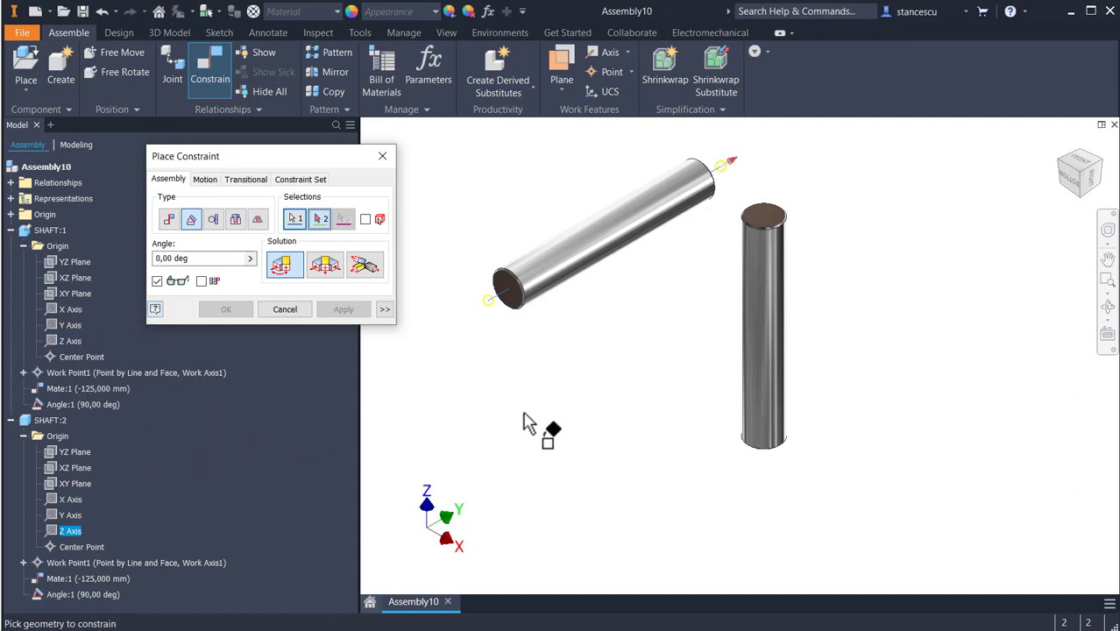
{"action": "left_click", "coordinate": [769, 215]}
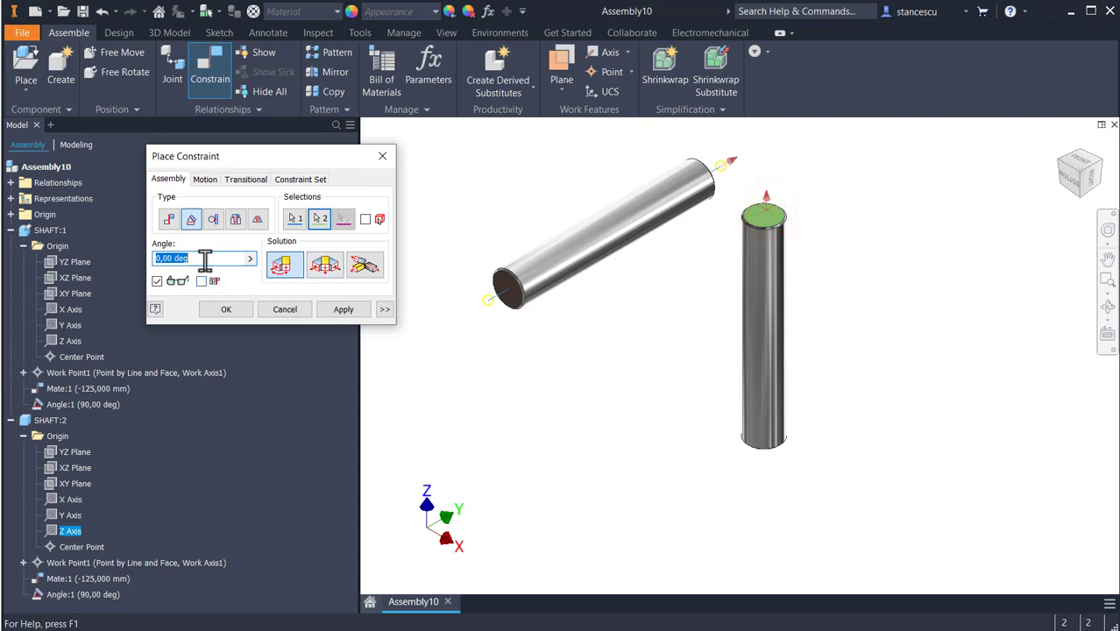
{"action": "left_click", "coordinate": [169, 218]}
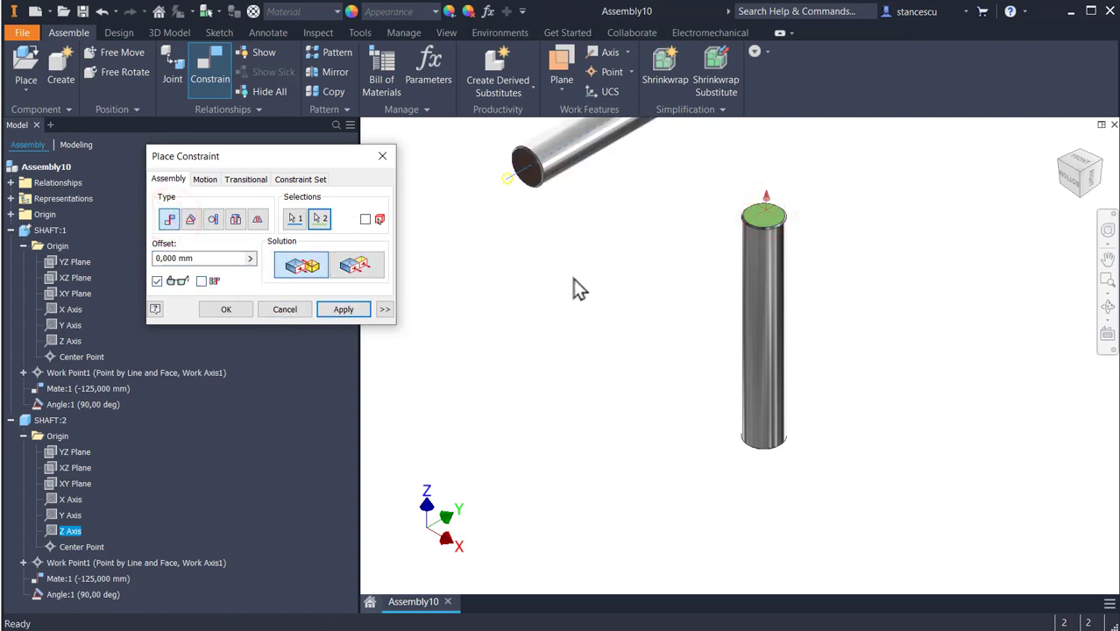
{"action": "left_click", "coordinate": [221, 254]}
{"action": "type", "text": "-150/"}
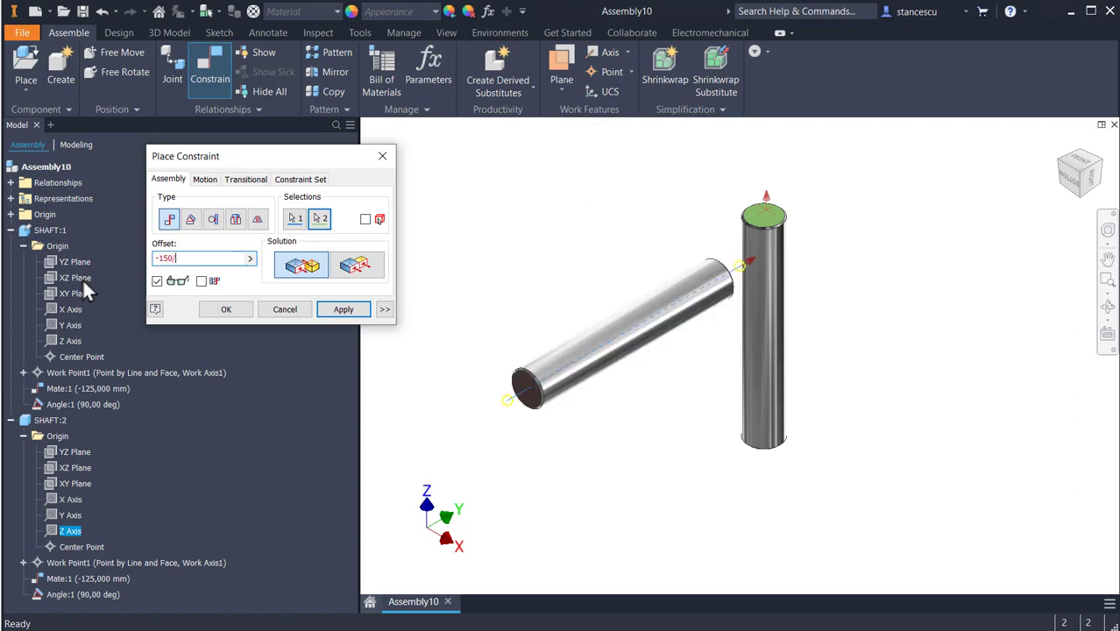
{"action": "type", "text": "2"}
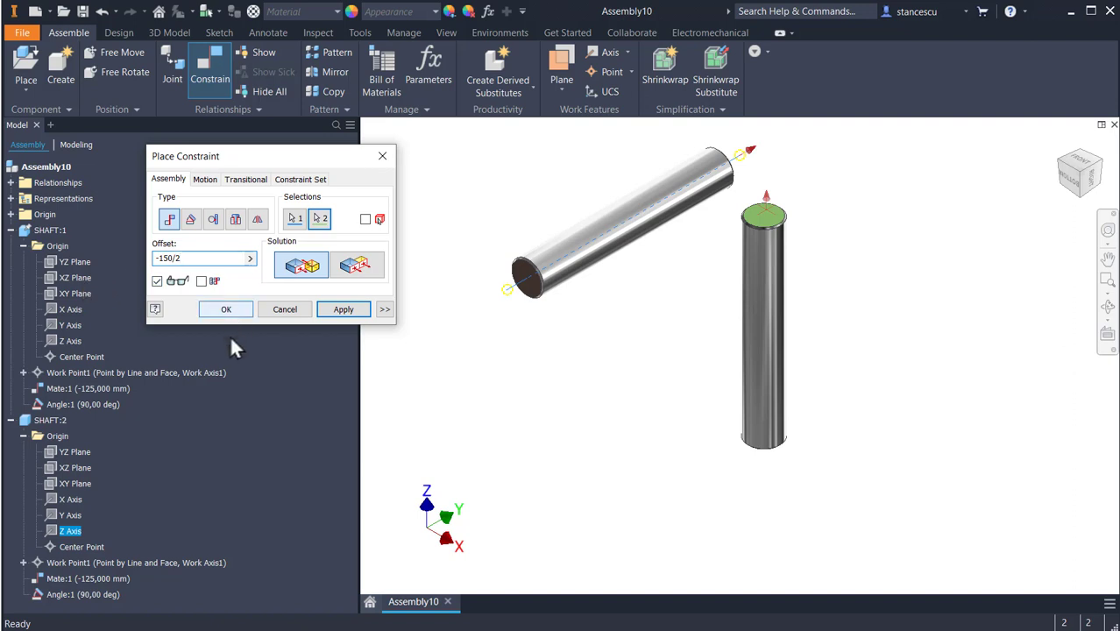
{"action": "left_click", "coordinate": [338, 310]}
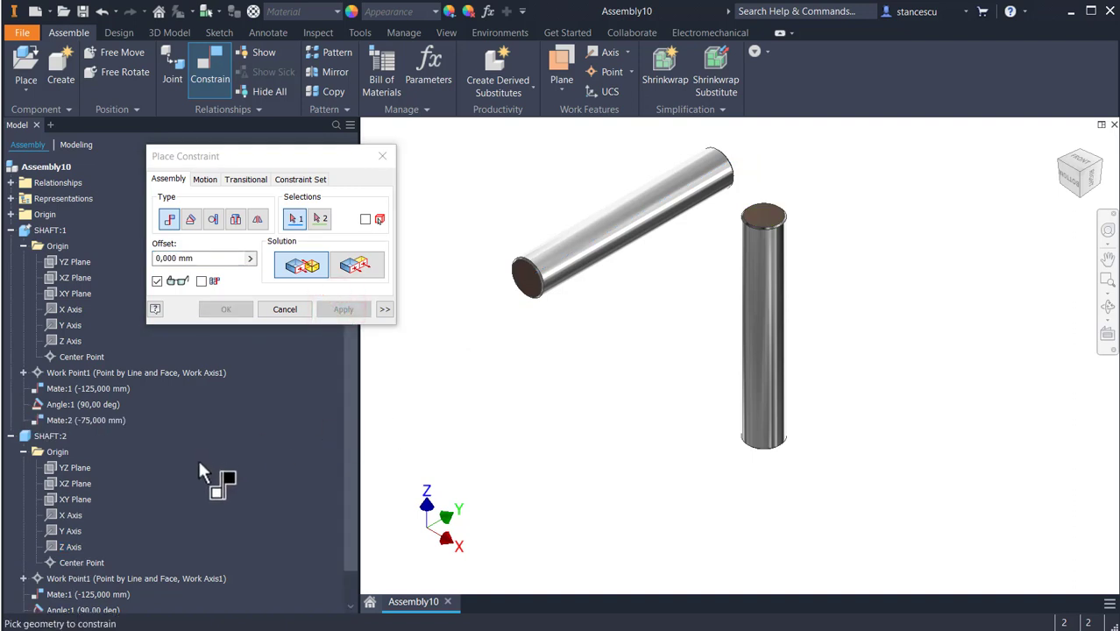
Mate the near end face of SHAFT:2 to the Z Axis of SHAFT:1 with an offset of -150/2 mm
{"action": "left_click", "coordinate": [517, 295]}
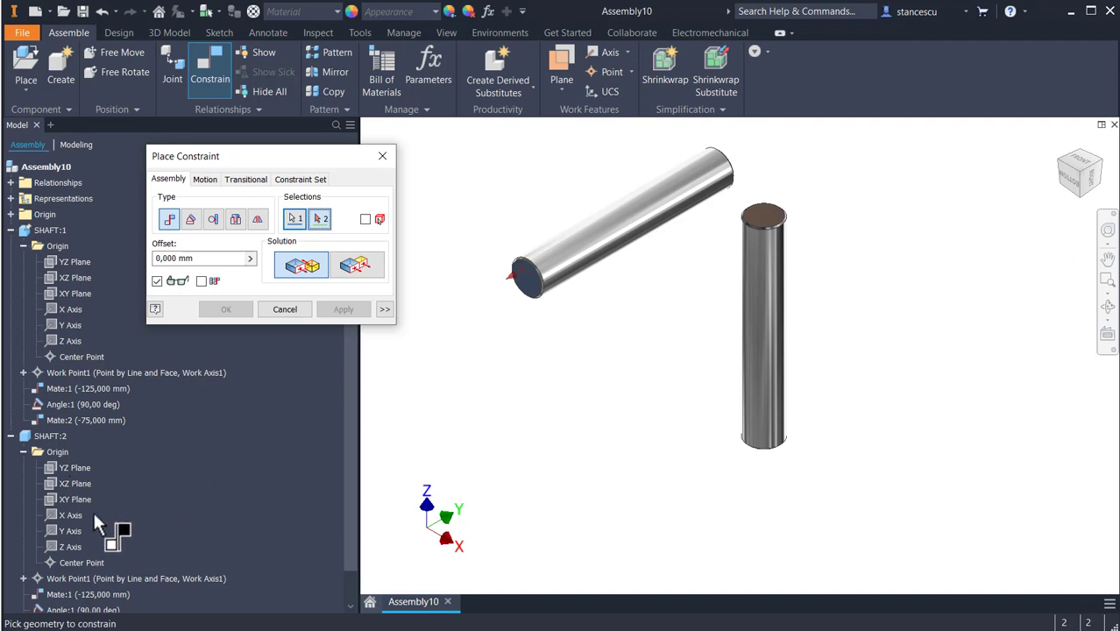
{"action": "left_click", "coordinate": [69, 342]}
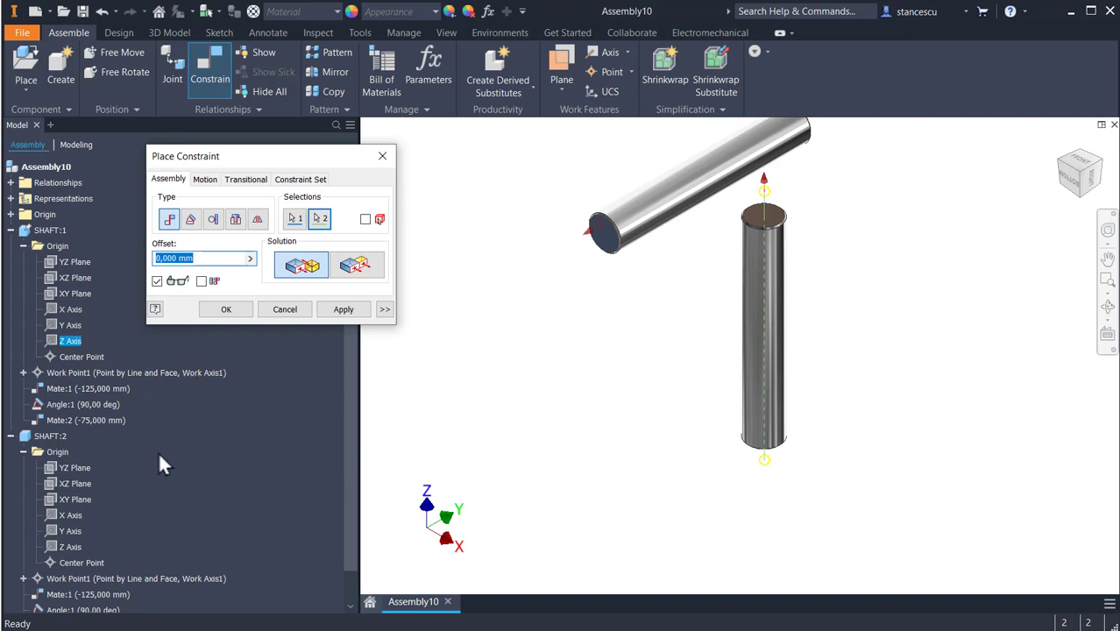
{"action": "type", "text": "-150"}
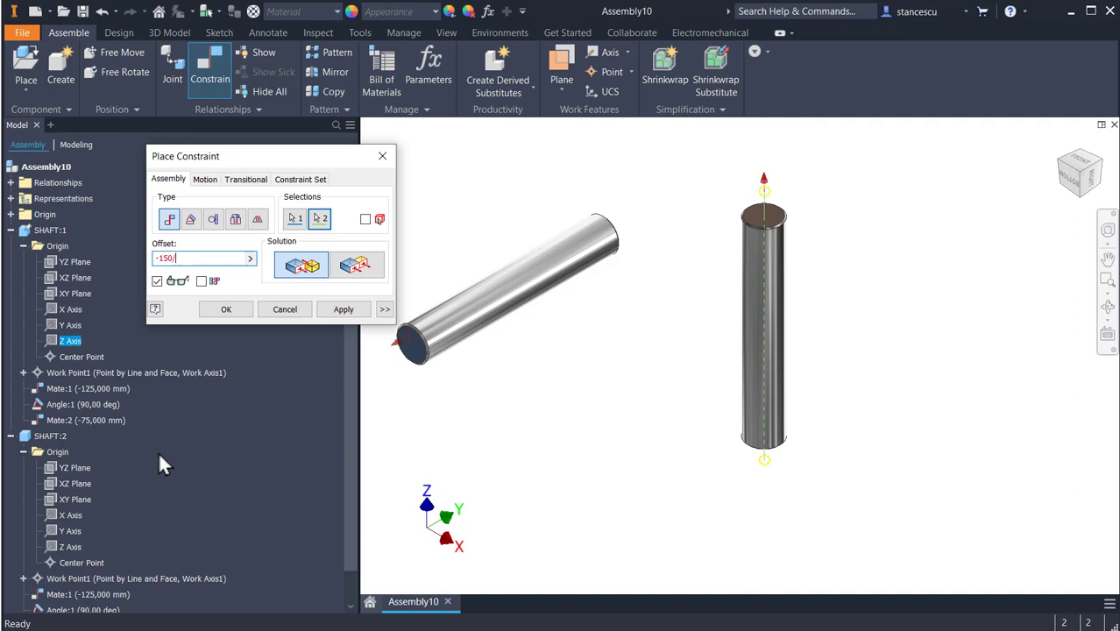
{"action": "type", "text": "/2"}
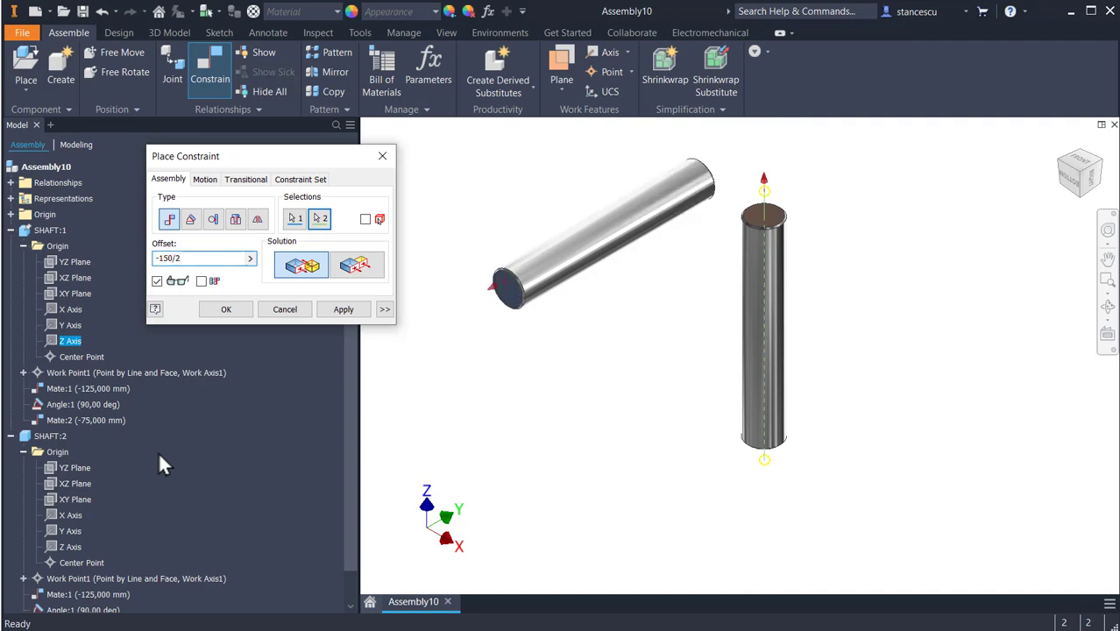
{"action": "left_click", "coordinate": [233, 313]}
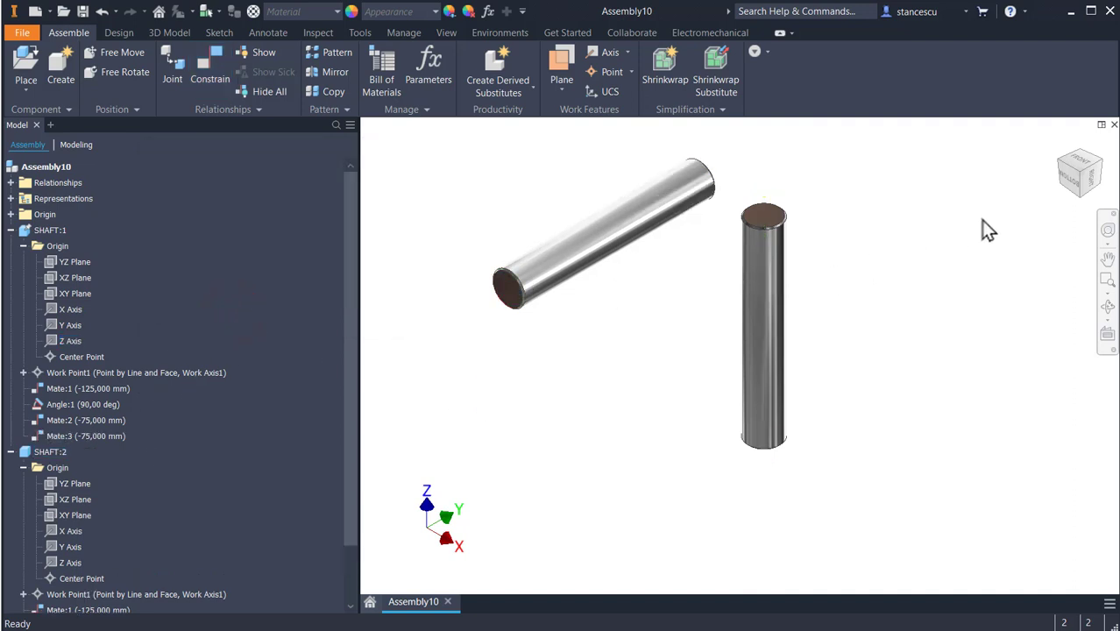
Save the assembly as Assembly10.iam and open the Worm Gears Component Generator for the two crossed shafts
{"action": "left_click", "coordinate": [1091, 179]}
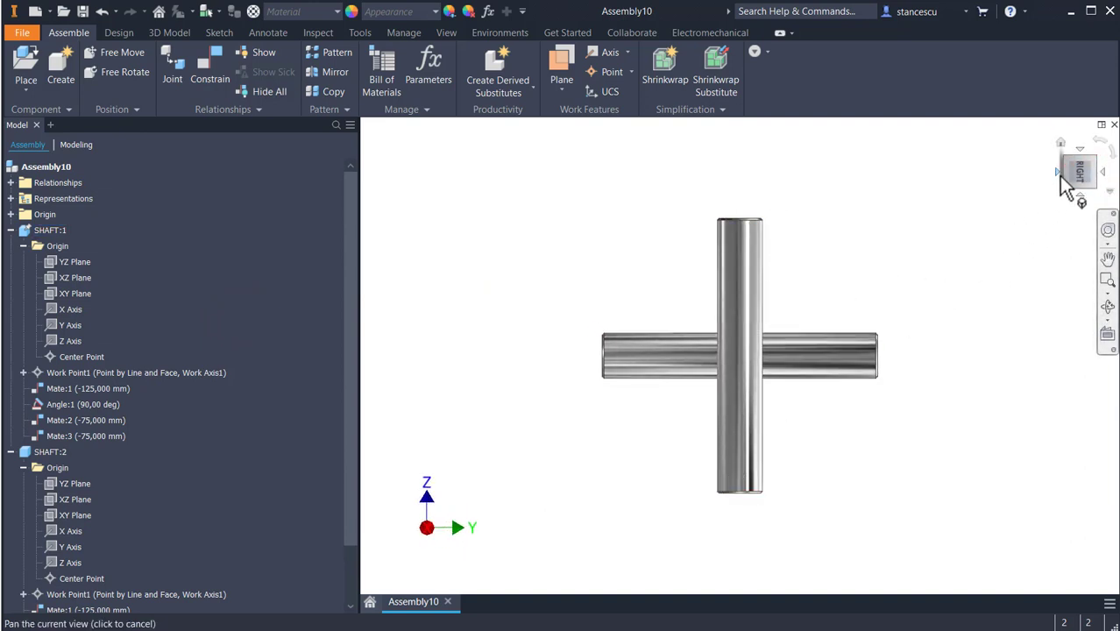
{"action": "left_click", "coordinate": [1058, 173]}
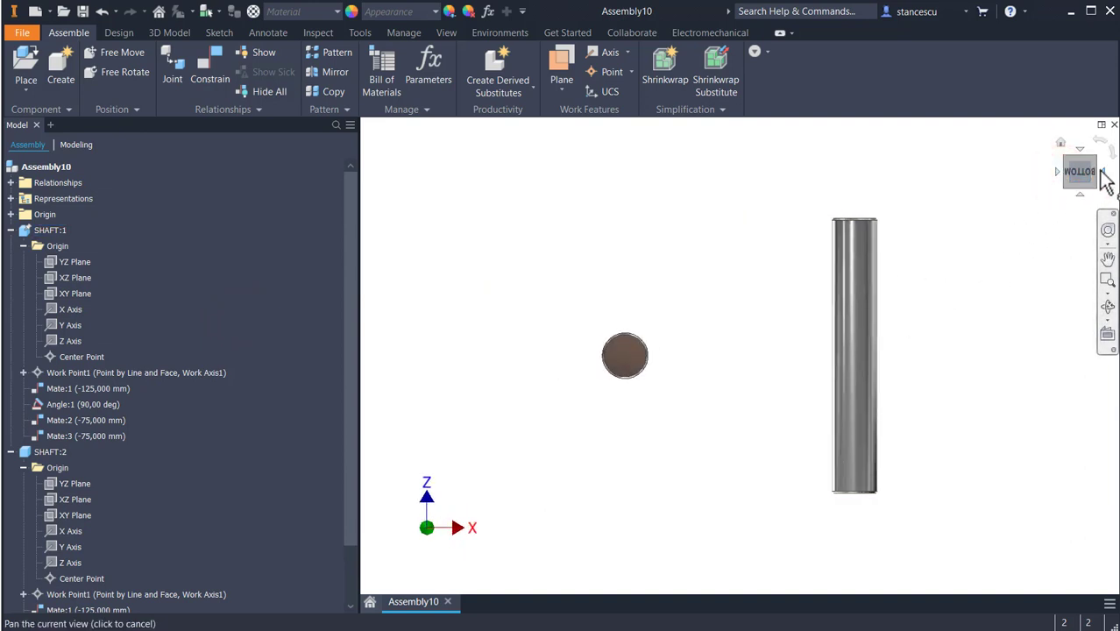
{"action": "left_click", "coordinate": [1057, 142]}
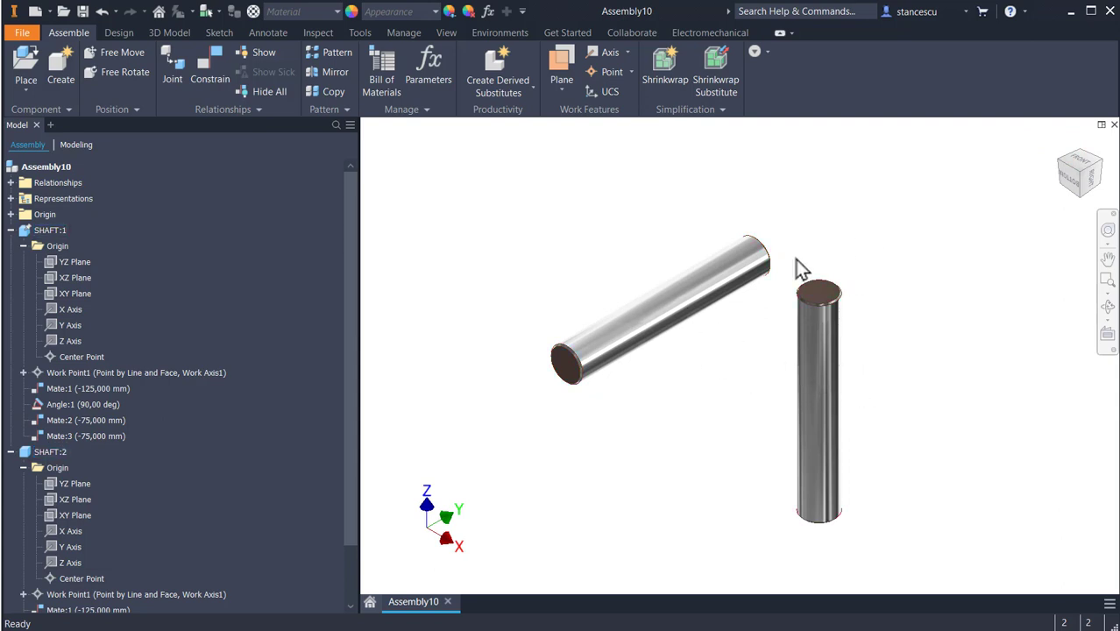
{"action": "left_click", "coordinate": [11, 229]}
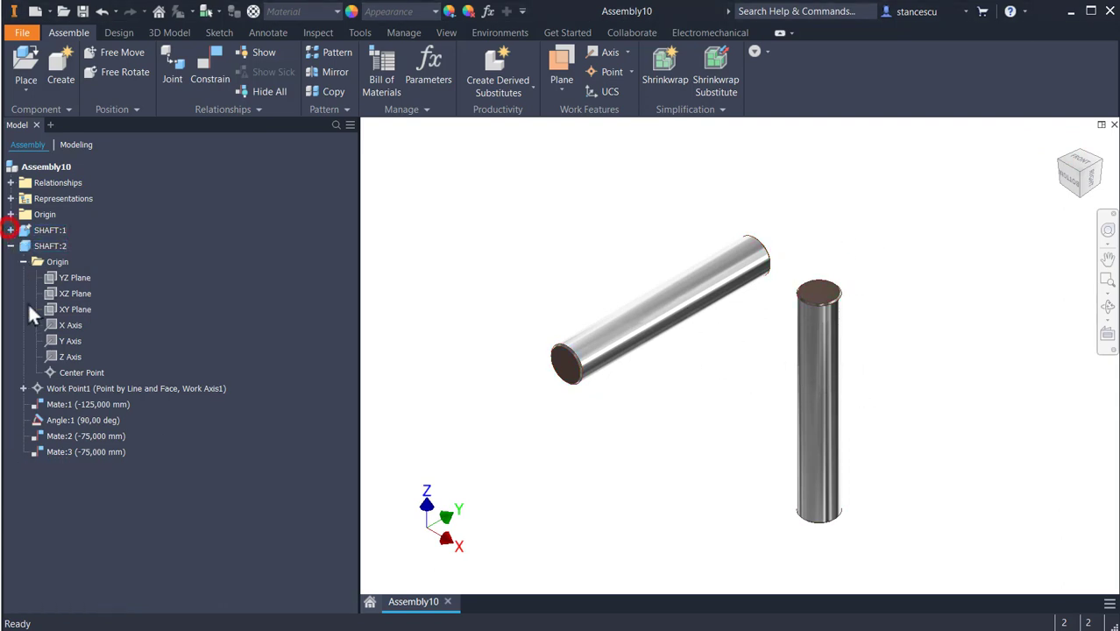
{"action": "left_click", "coordinate": [11, 246]}
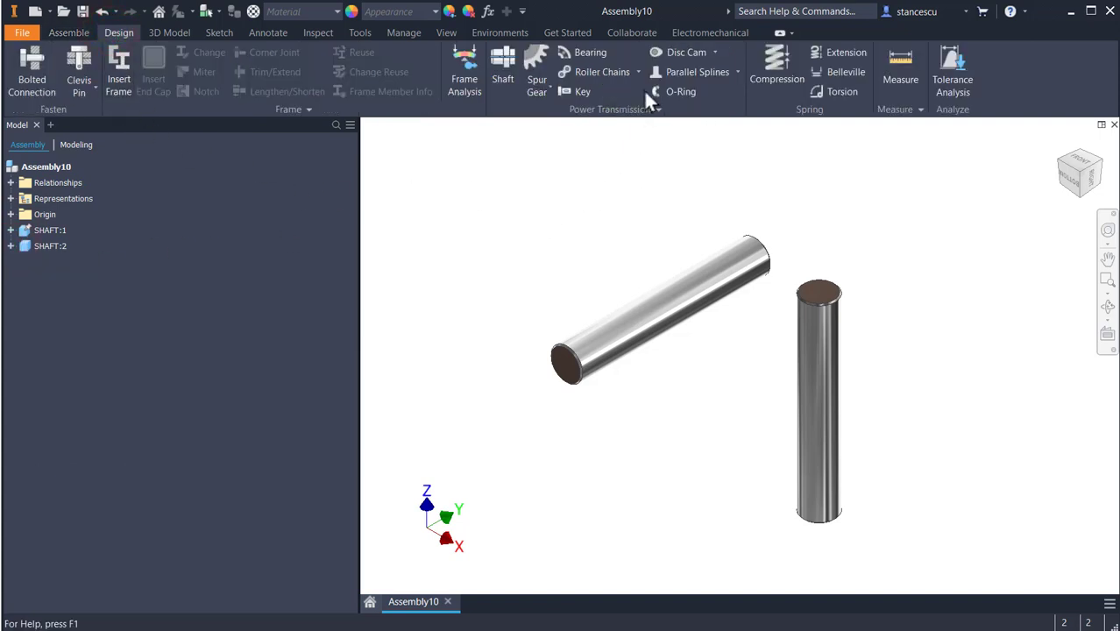
{"action": "left_click", "coordinate": [545, 89]}
{"action": "left_click", "coordinate": [548, 147]}
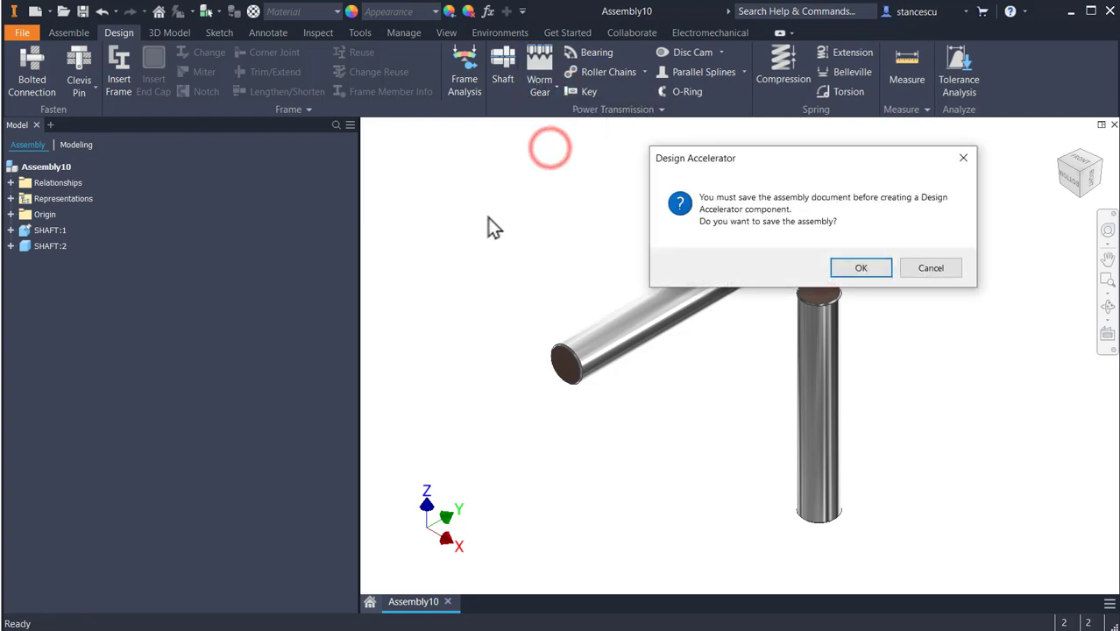
{"action": "left_click", "coordinate": [866, 268]}
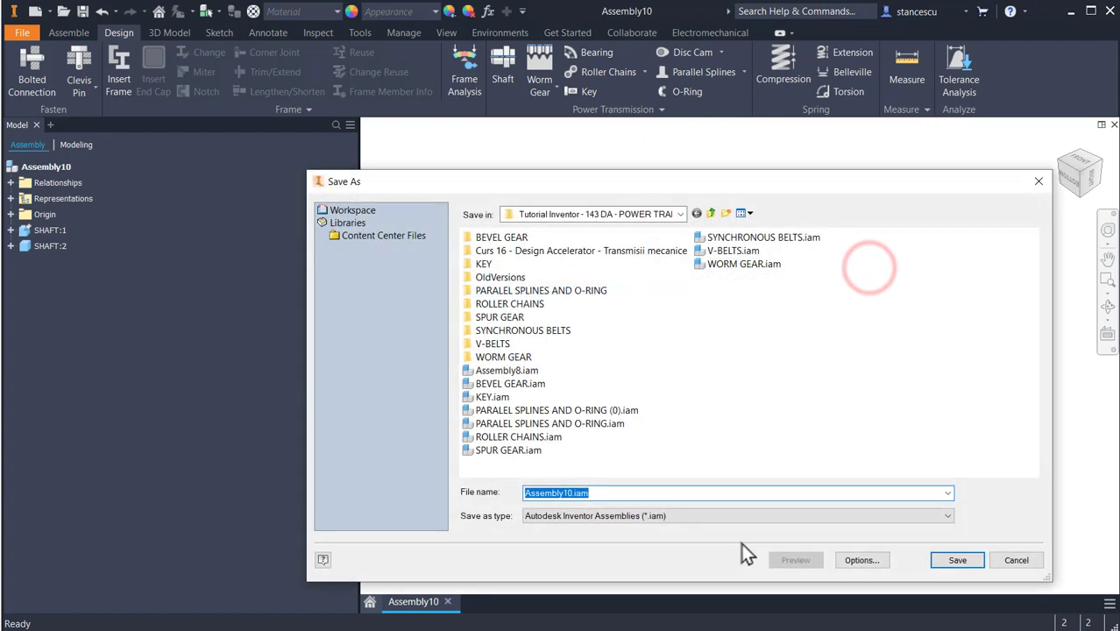
{"action": "left_click", "coordinate": [955, 560]}
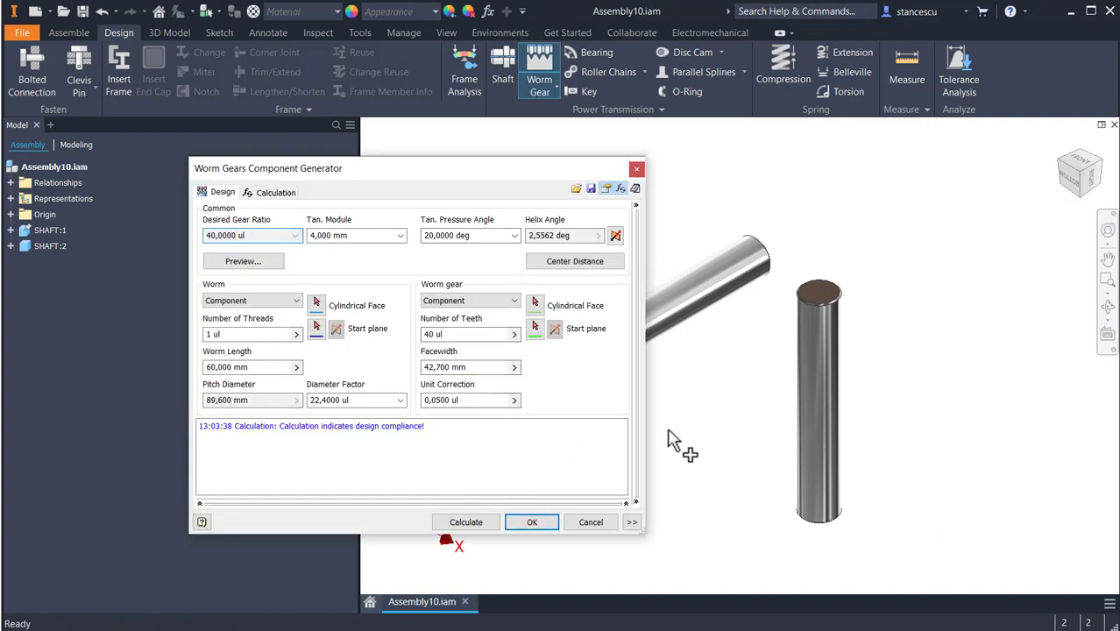
{"action": "middle_click_drag", "start_coordinate": [740, 415], "coordinate": [891, 395]}
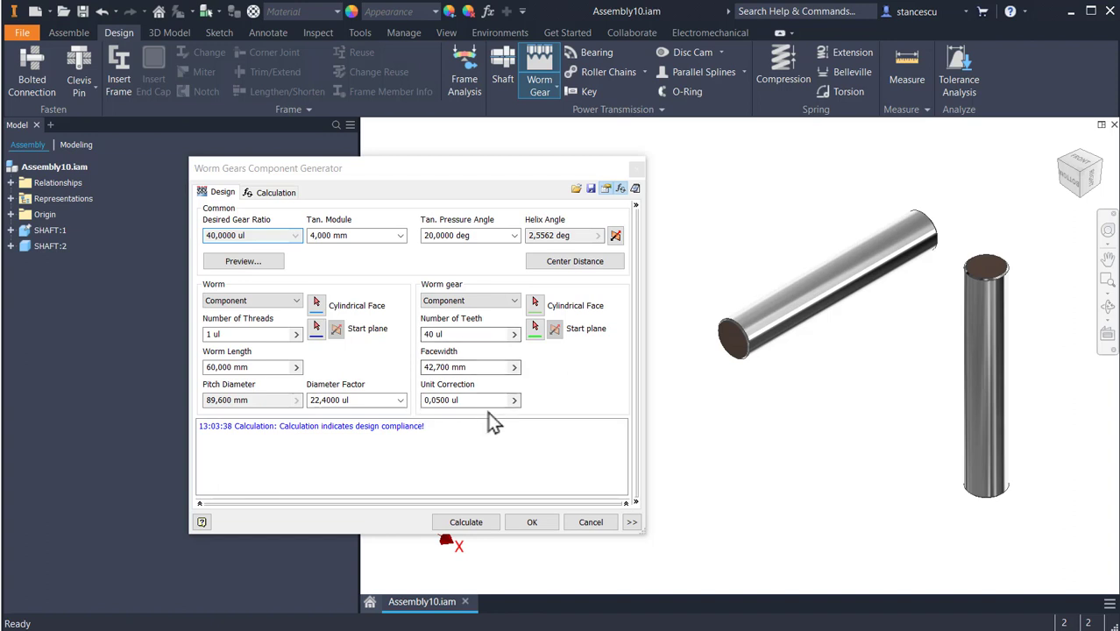
Place the worm on the horizontal shaft's cylindrical face and the worm gear on the vertical shaft's cylindrical face
{"action": "left_click", "coordinate": [316, 304]}
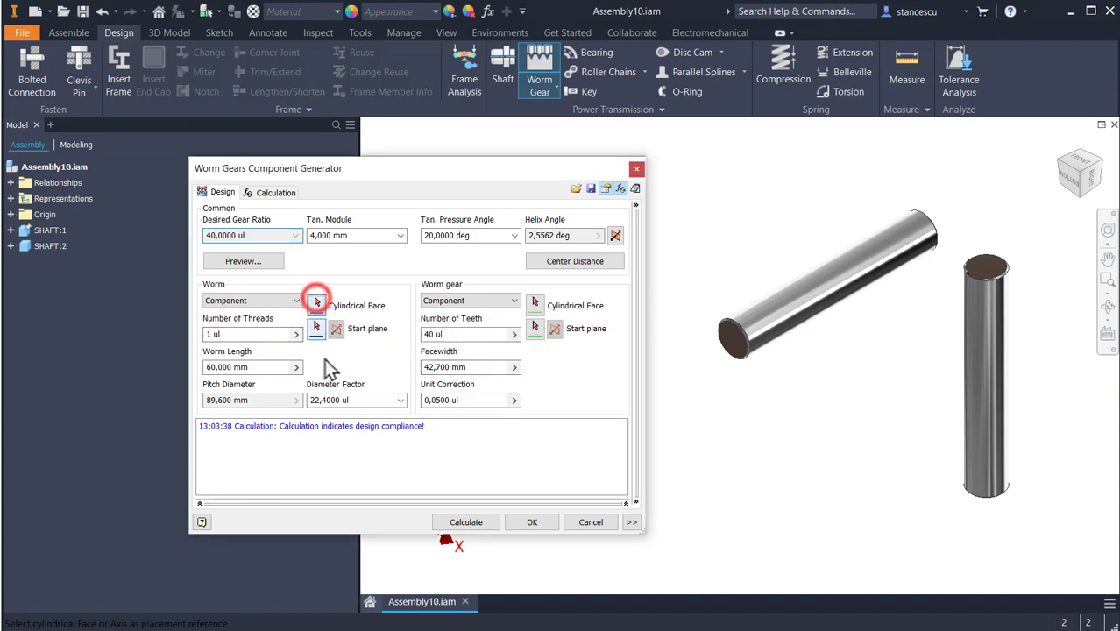
{"action": "left_click", "coordinate": [806, 296]}
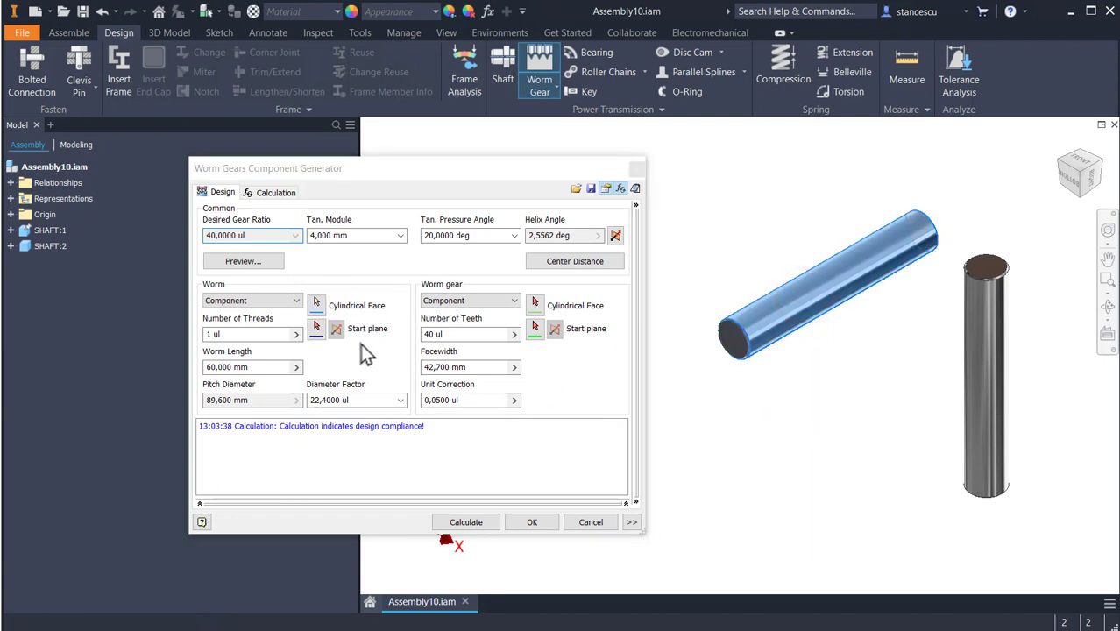
{"action": "left_click", "coordinate": [535, 302]}
{"action": "left_click", "coordinate": [976, 358]}
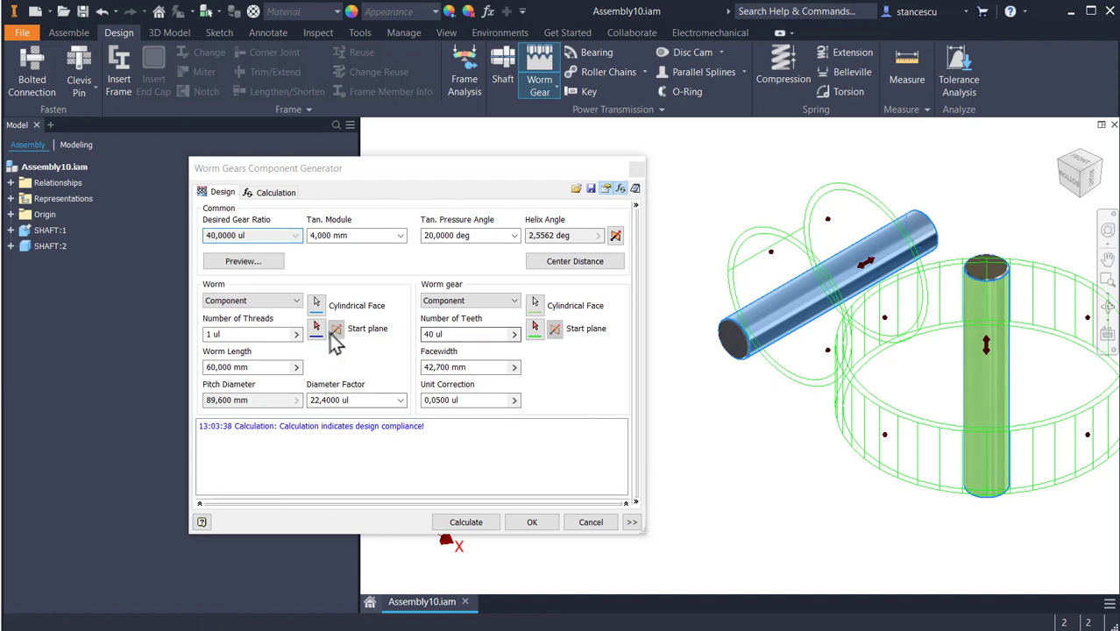
Preview the calculated dimensions of both the worm and the worm gear
{"action": "left_click", "coordinate": [233, 262]}
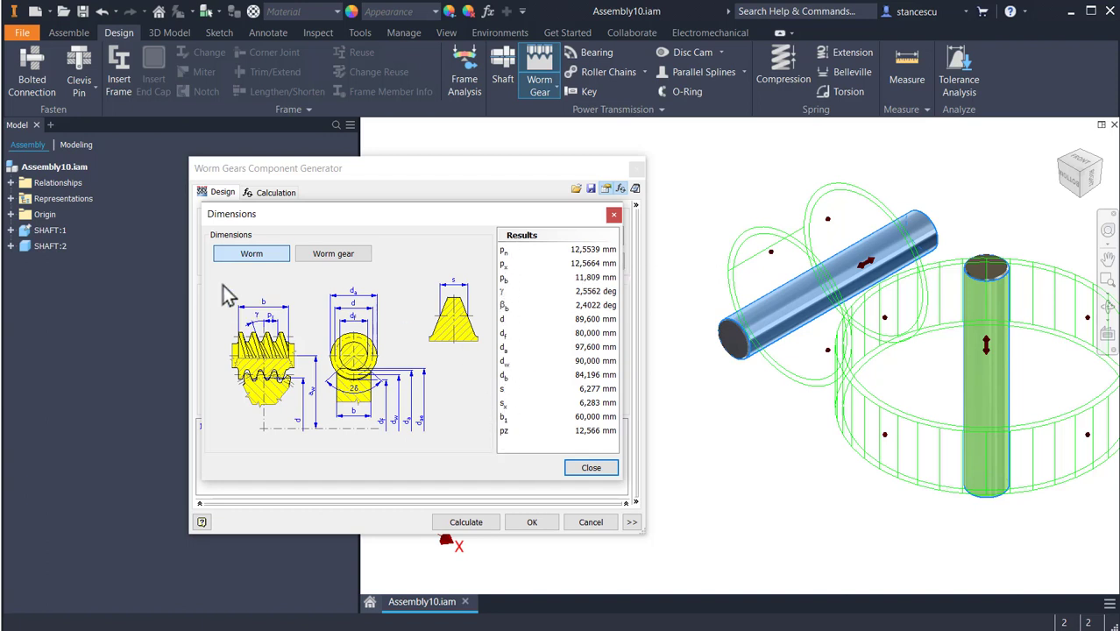
{"action": "left_click", "coordinate": [324, 258]}
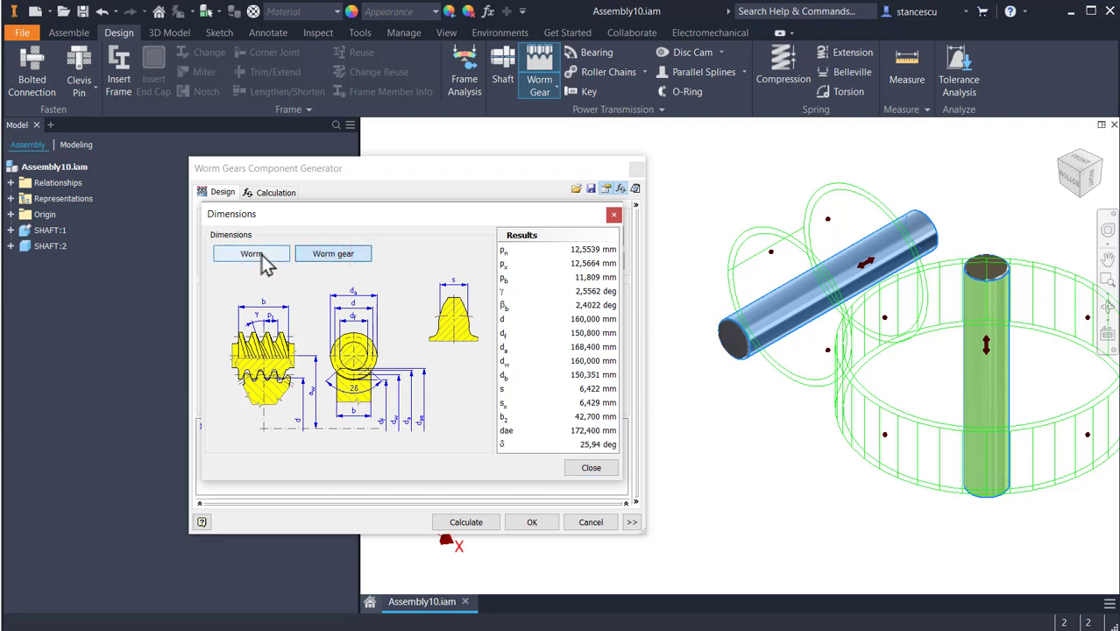
{"action": "left_click", "coordinate": [261, 256]}
{"action": "left_click", "coordinate": [340, 253]}
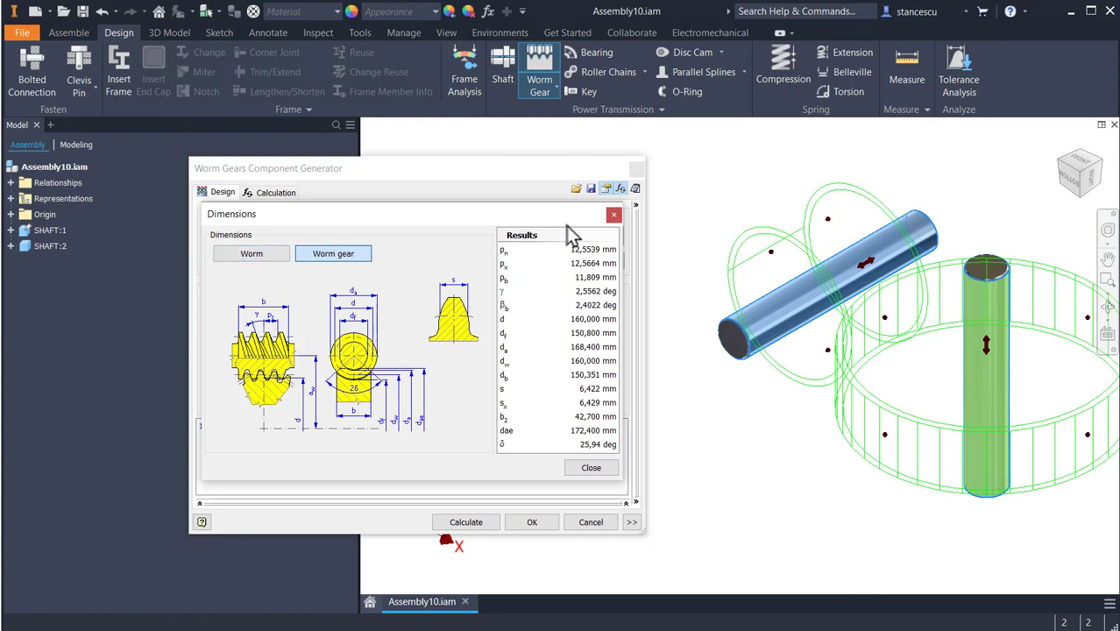
{"action": "left_click", "coordinate": [613, 214]}
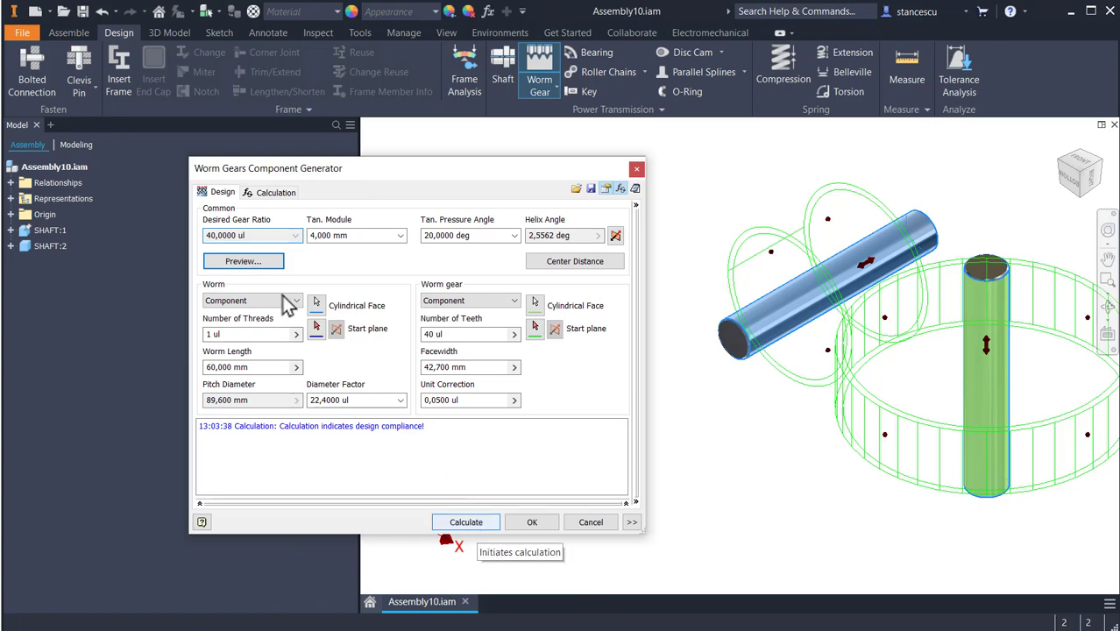
Run the Legacy ANSI strength calculation, check its messages, and generate the worm gear set with the default file names
{"action": "left_click", "coordinate": [273, 193]}
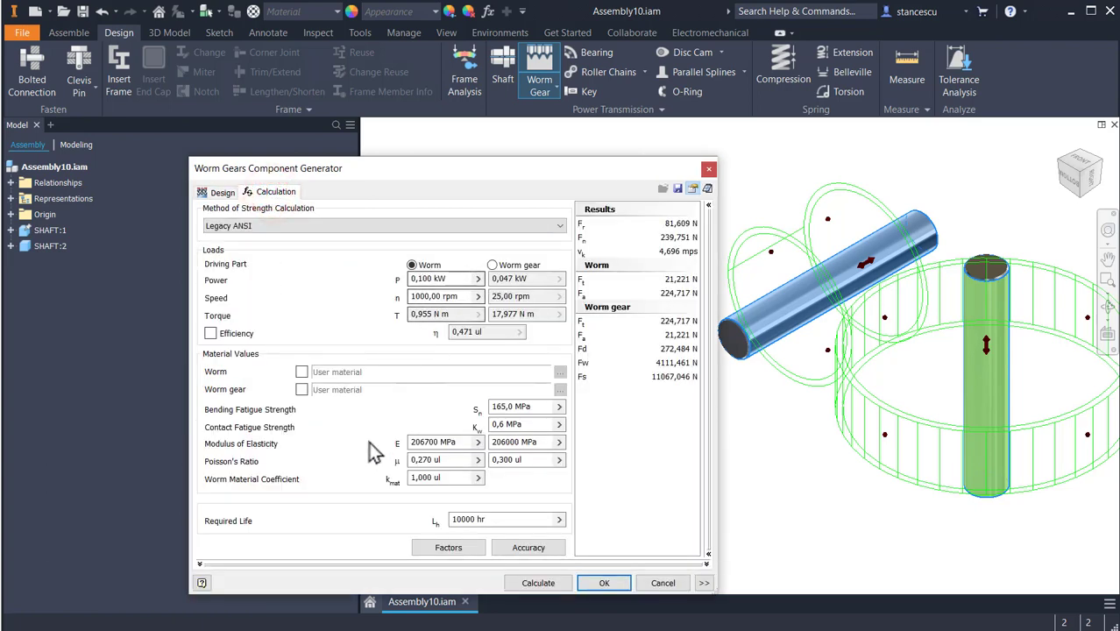
{"action": "left_click", "coordinate": [536, 584]}
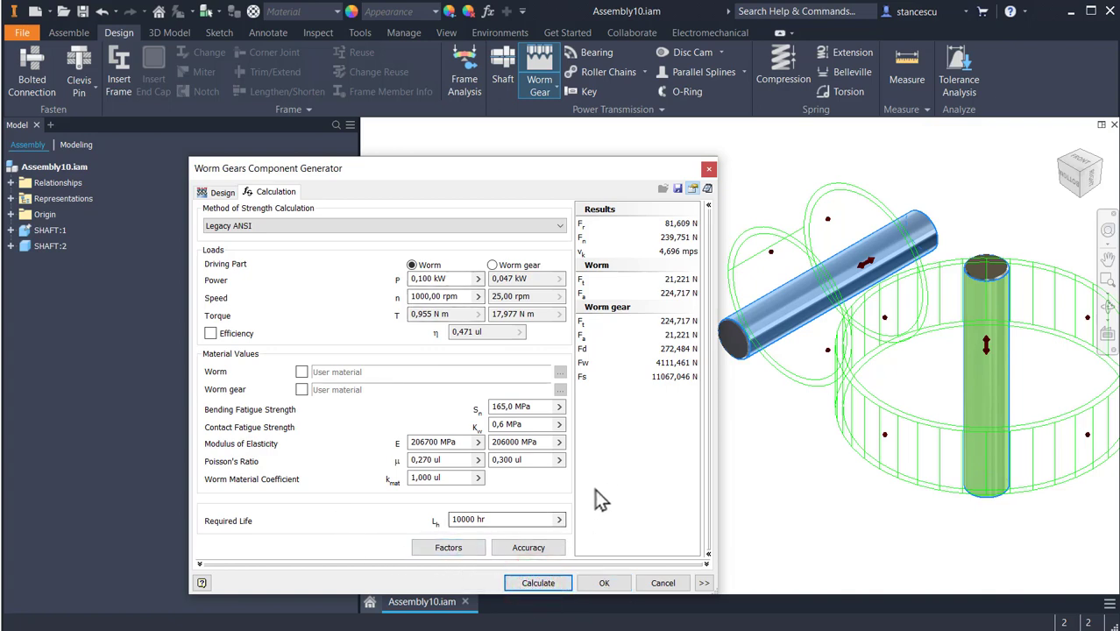
{"action": "left_click_drag", "start_coordinate": [552, 174], "coordinate": [505, 67]}
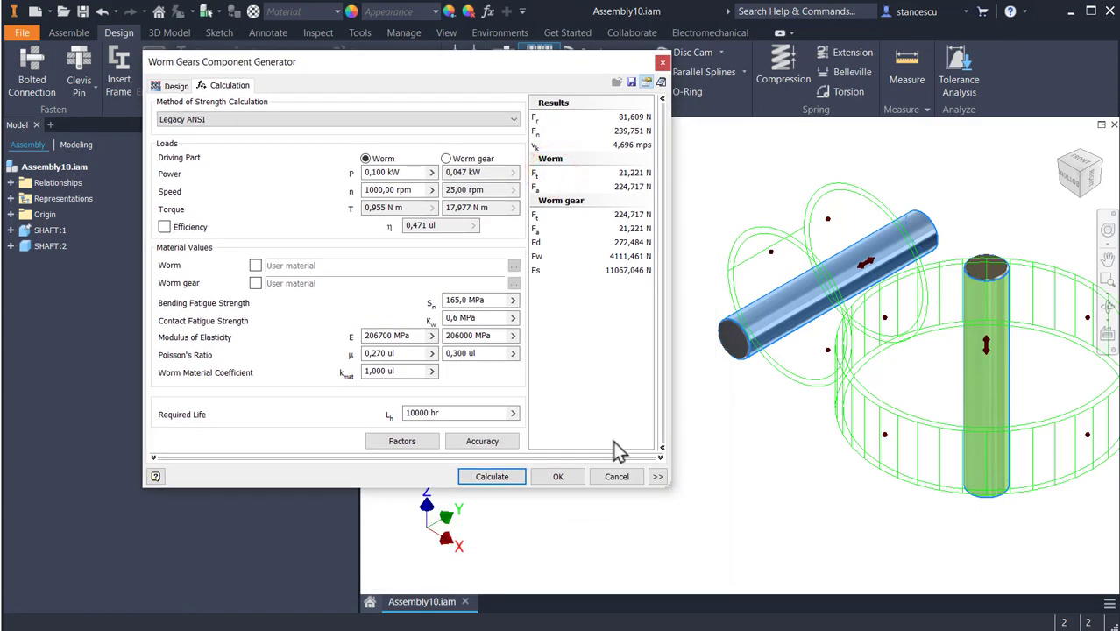
{"action": "left_click", "coordinate": [660, 458]}
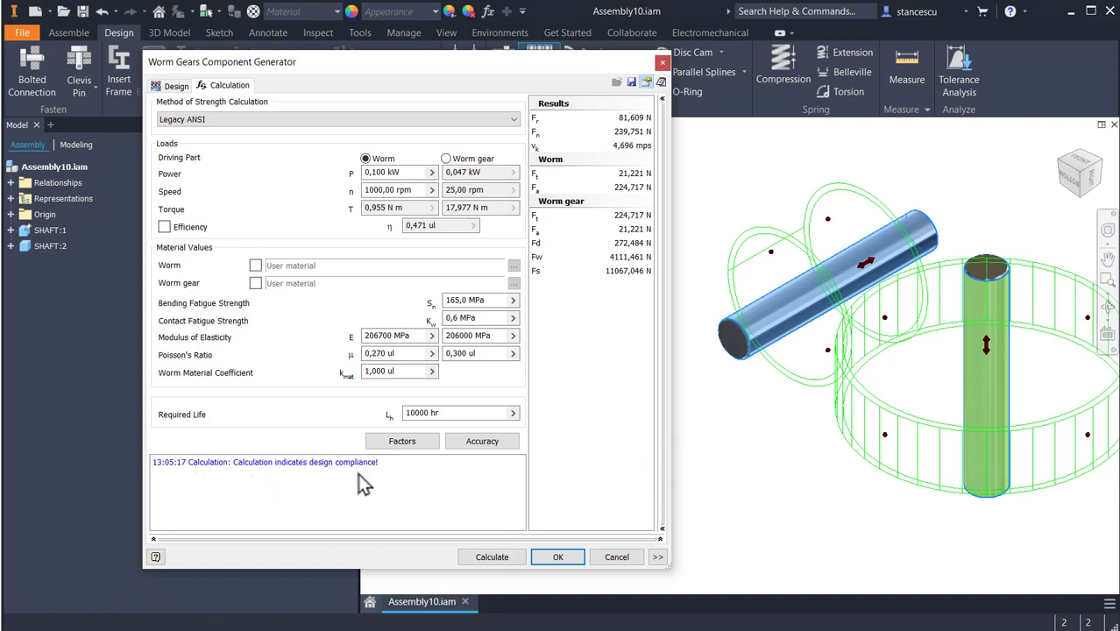
{"action": "left_click", "coordinate": [558, 557]}
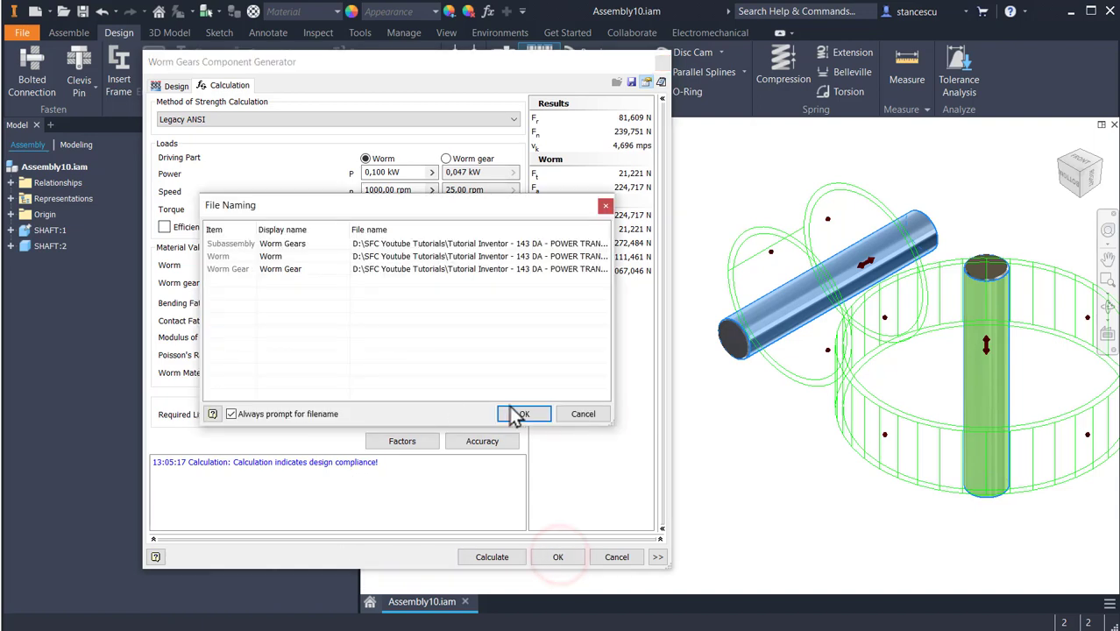
{"action": "left_click", "coordinate": [521, 413]}
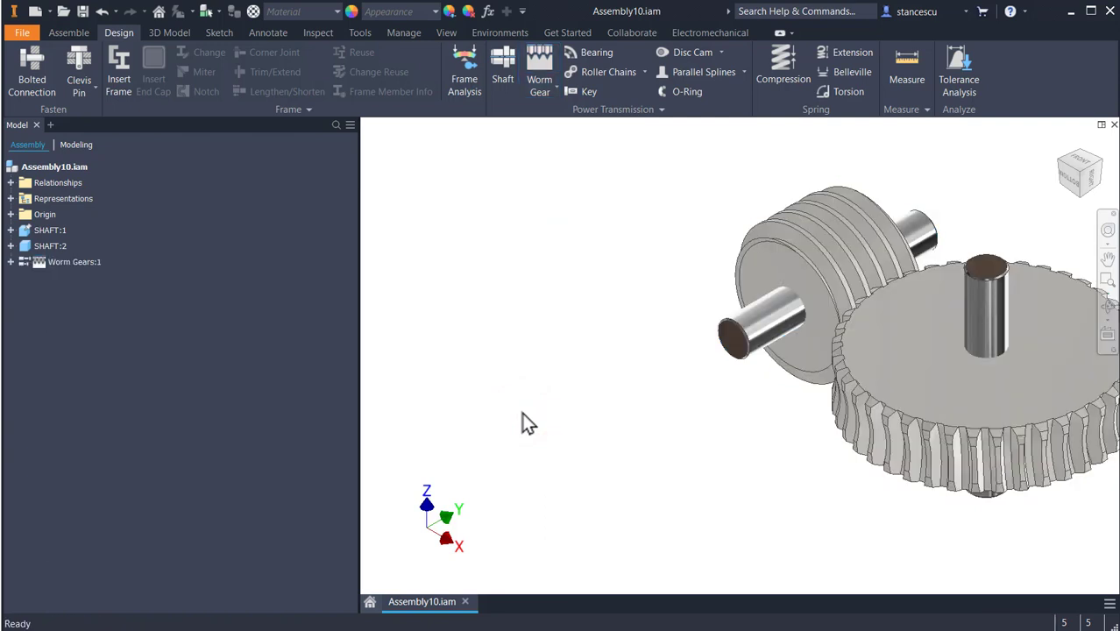
Turn the worm and the worm gear on their shafts to check how the gear set moves
{"action": "middle_click_drag", "start_coordinate": [771, 452], "coordinate": [576, 439]}
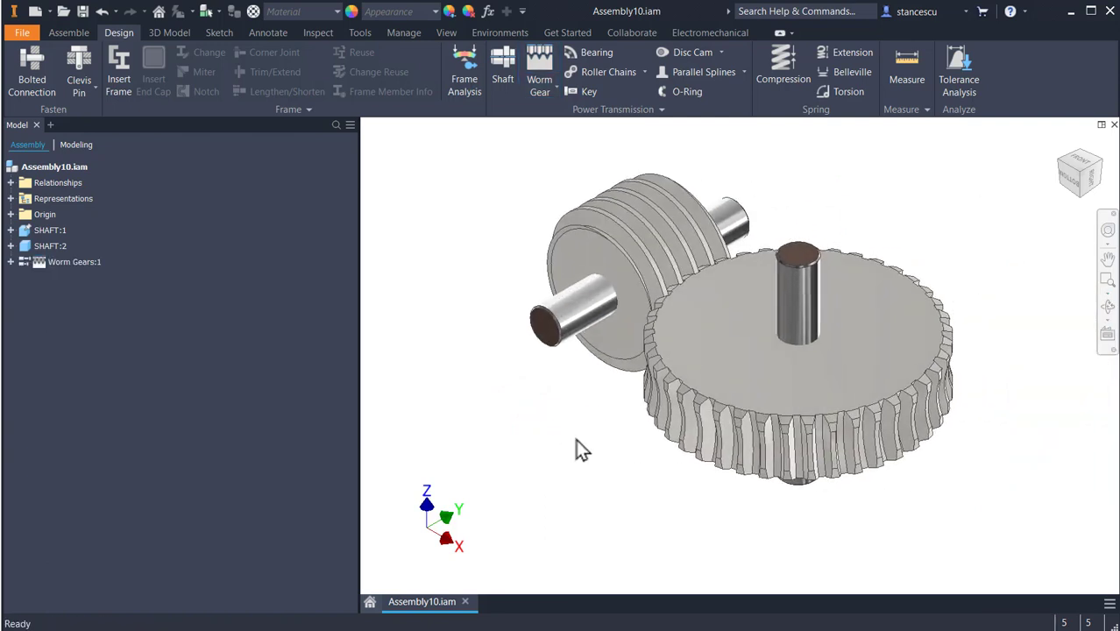
{"action": "key", "text": "F6"}
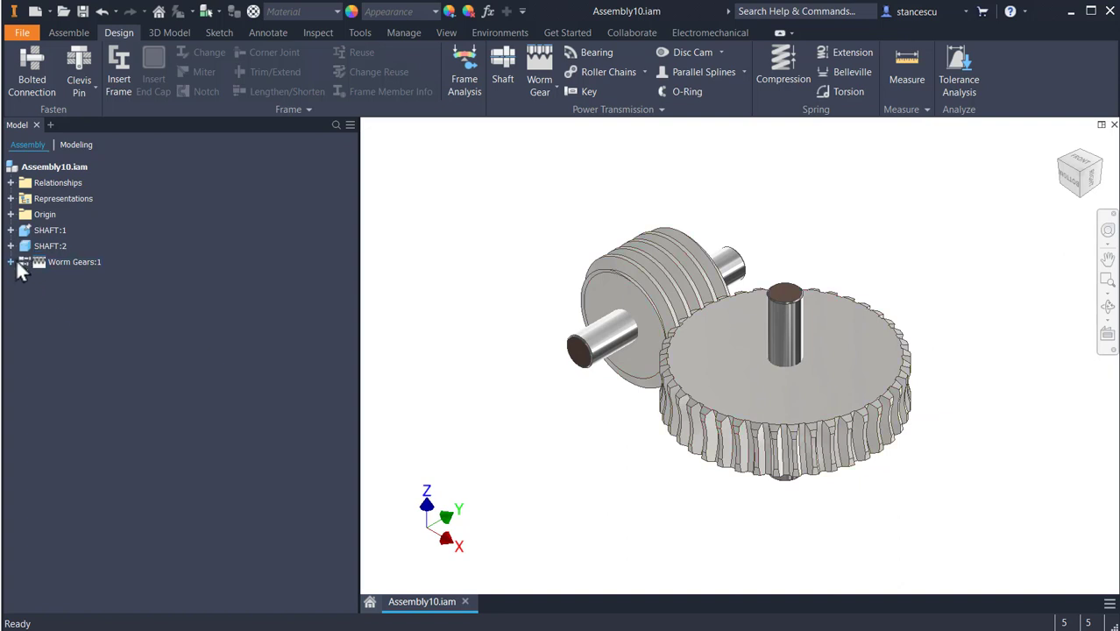
{"action": "left_click", "coordinate": [616, 288]}
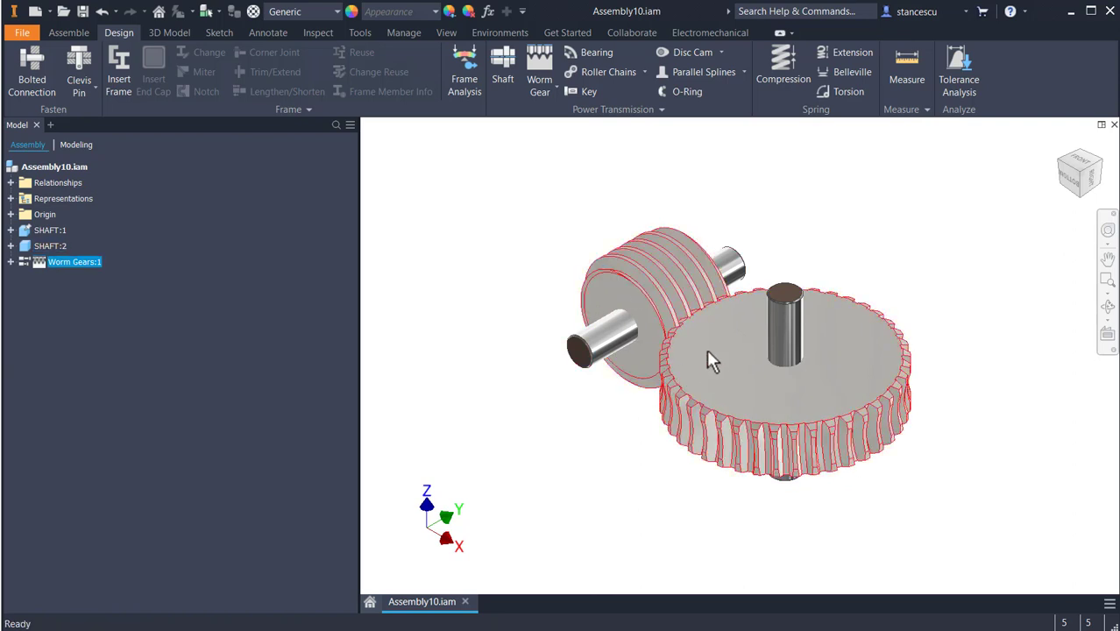
{"action": "left_click_drag", "start_coordinate": [725, 310], "coordinate": [830, 372]}
{"action": "left_click_drag", "start_coordinate": [846, 329], "coordinate": [840, 352]}
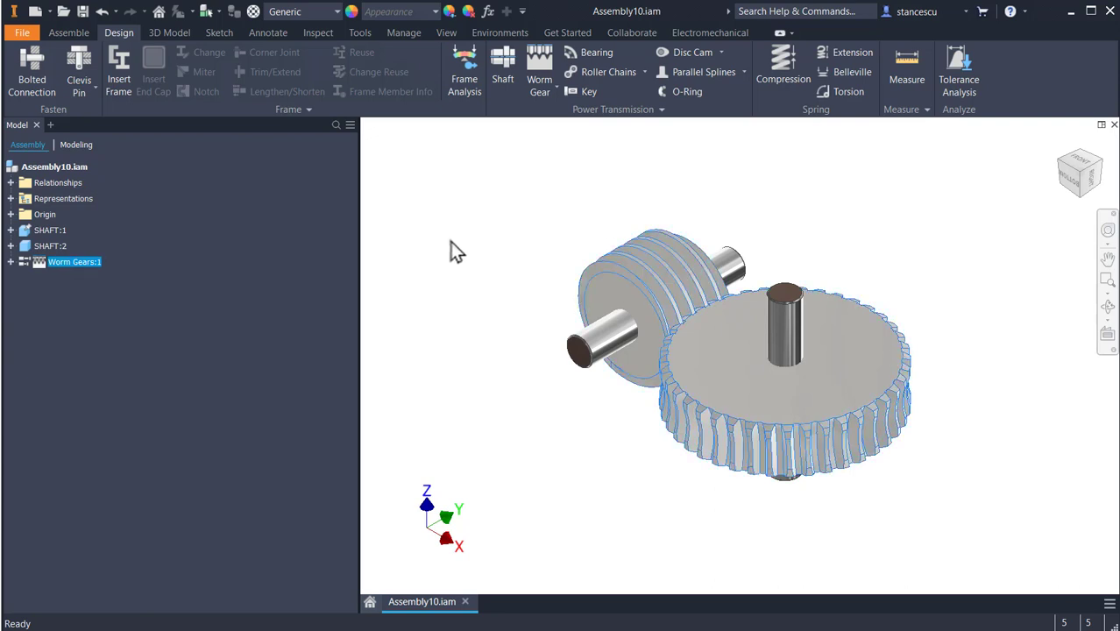
Edit the worm gear set with the Design Accelerator, setting the worm's number of threads to 3, and recalculate and regenerate it
{"action": "right_click", "coordinate": [40, 261]}
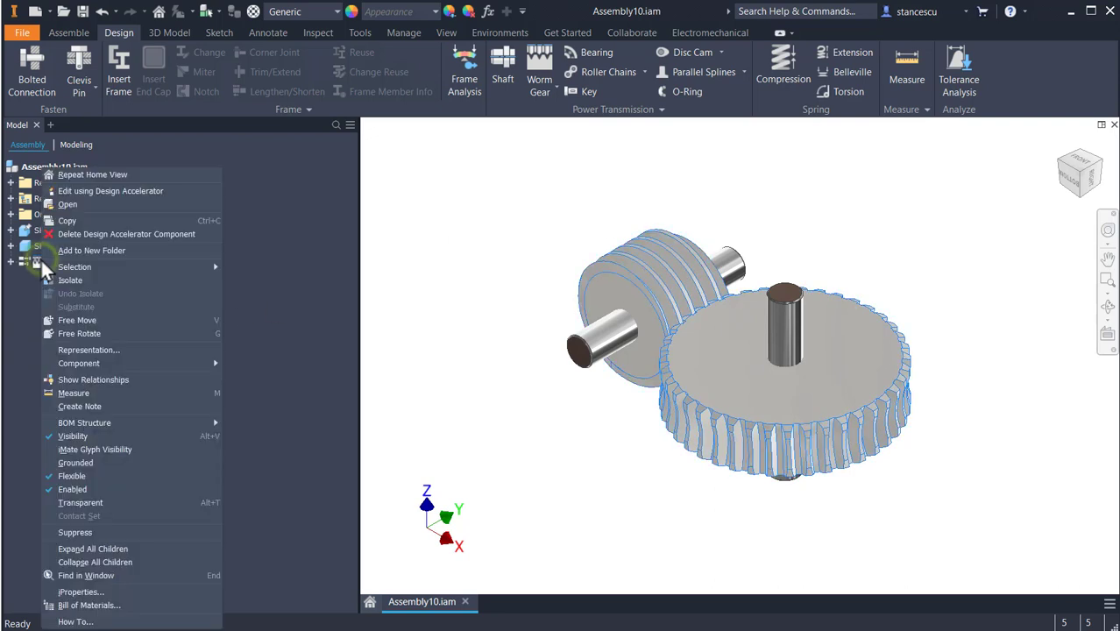
{"action": "left_click", "coordinate": [94, 193]}
{"action": "left_click_drag", "start_coordinate": [408, 60], "coordinate": [342, 52]}
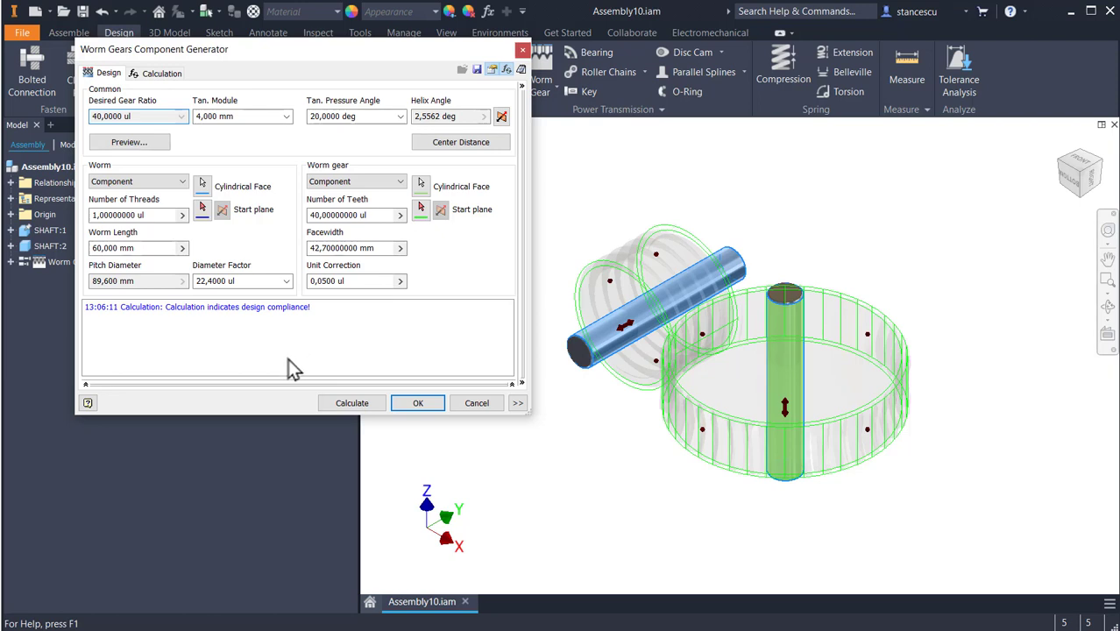
{"action": "double_click", "coordinate": [158, 215]}
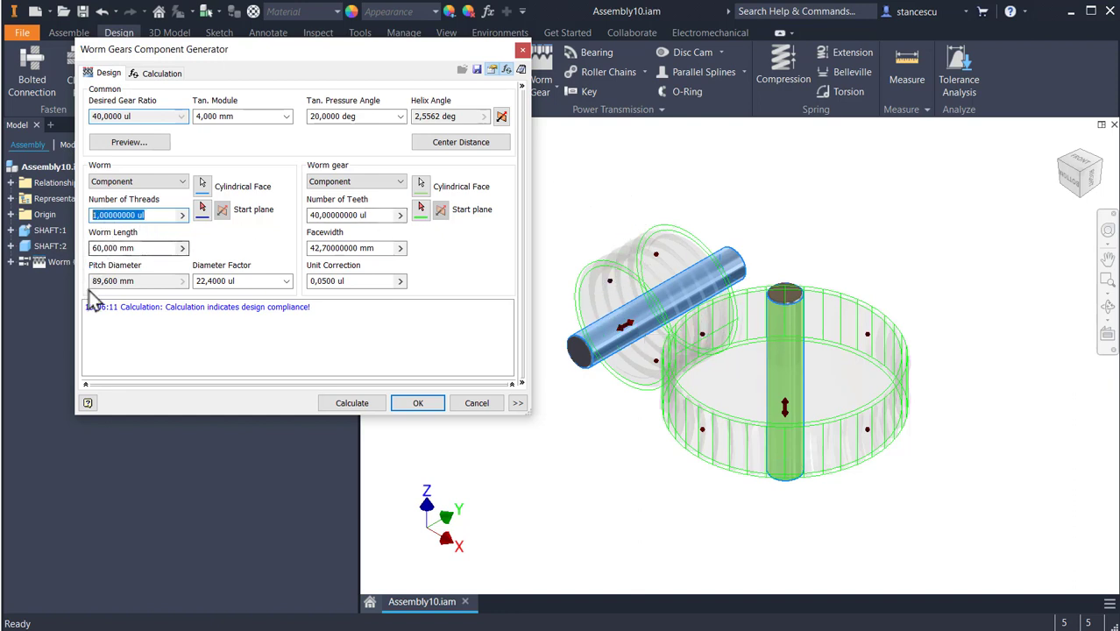
{"action": "type", "text": "3"}
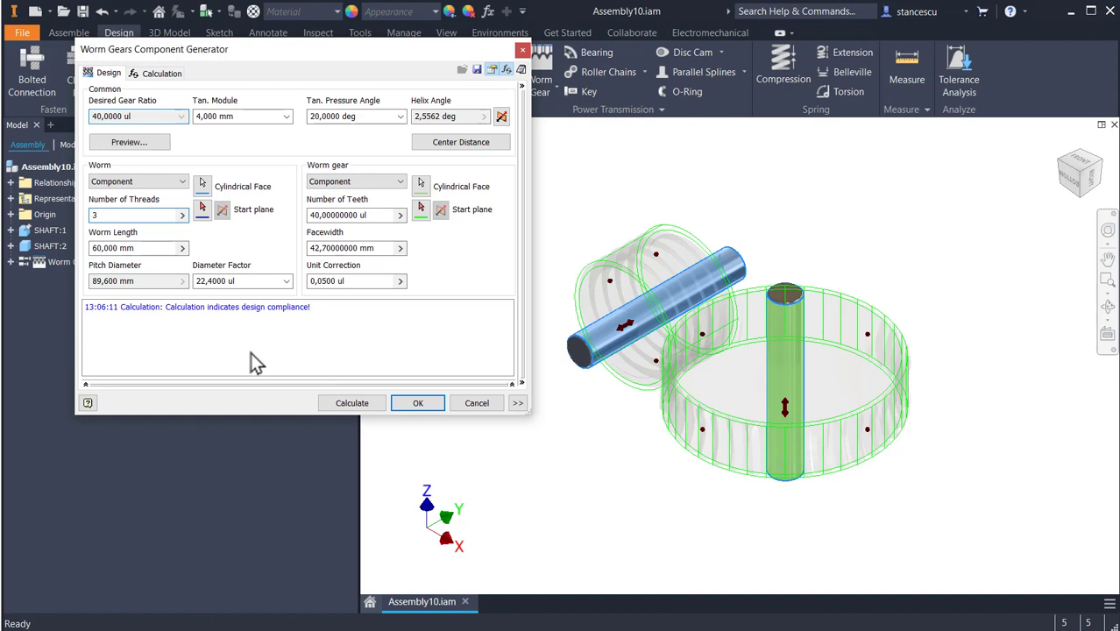
{"action": "left_click", "coordinate": [359, 405]}
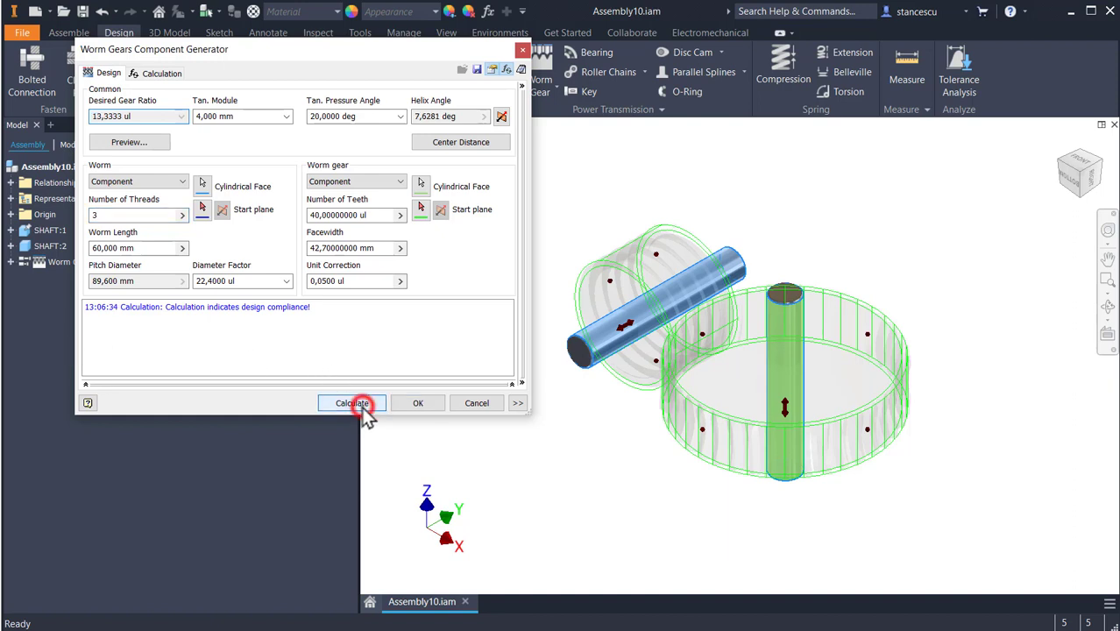
{"action": "left_click", "coordinate": [421, 403]}
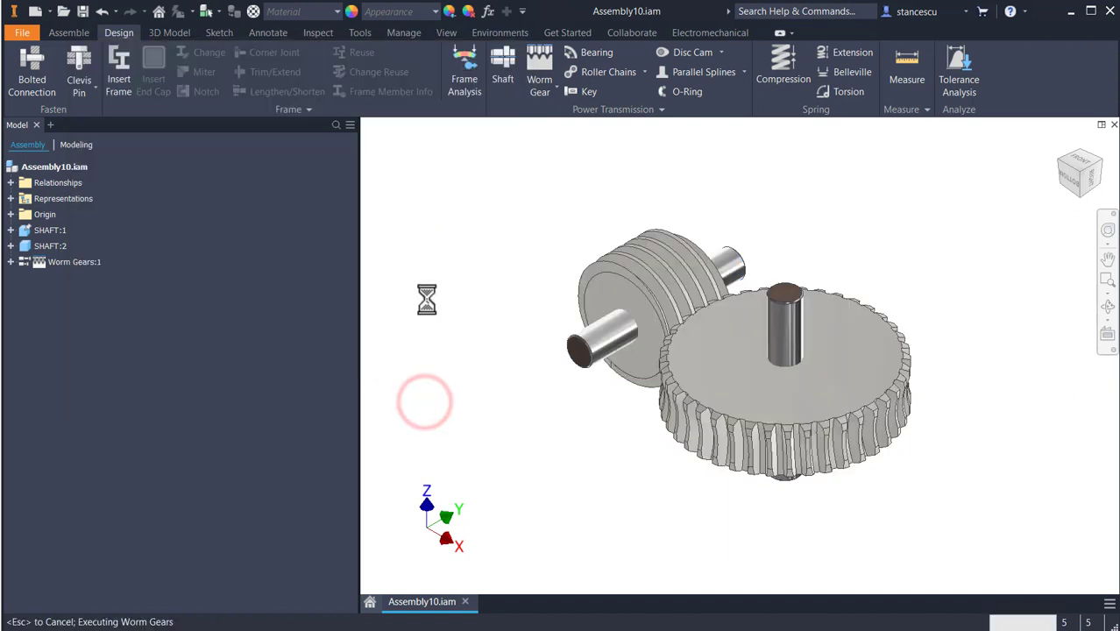
Rotate the regenerated worm and examine its thread starts and meshing with the worm gear up close
{"action": "double_click", "coordinate": [616, 279]}
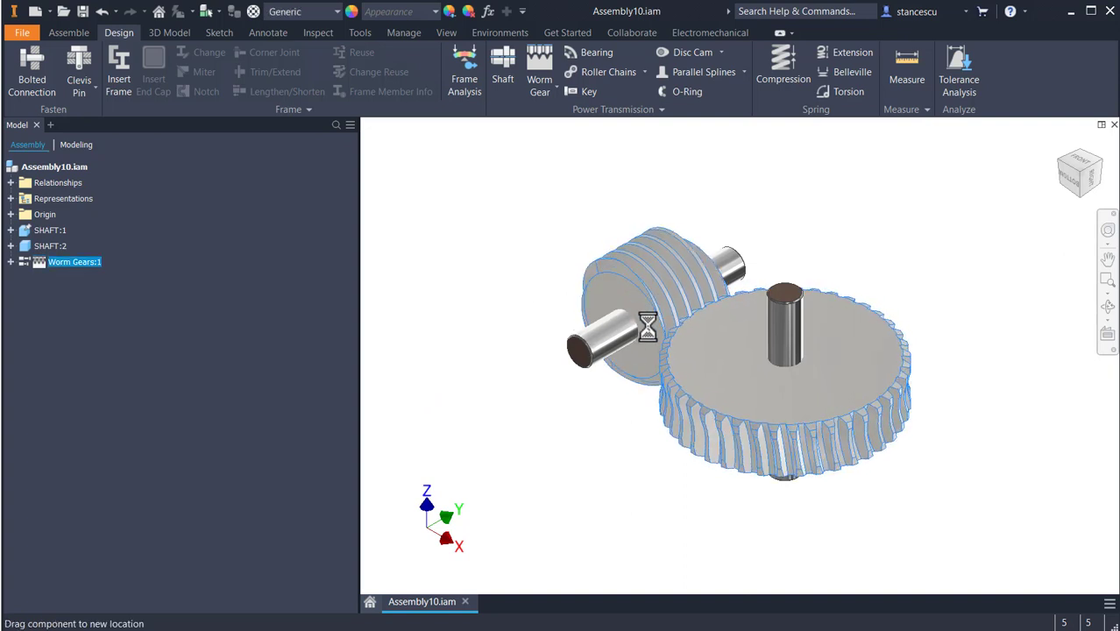
{"action": "scroll", "coordinate": [634, 294], "scroll_direction": "up", "scroll_amount": 3}
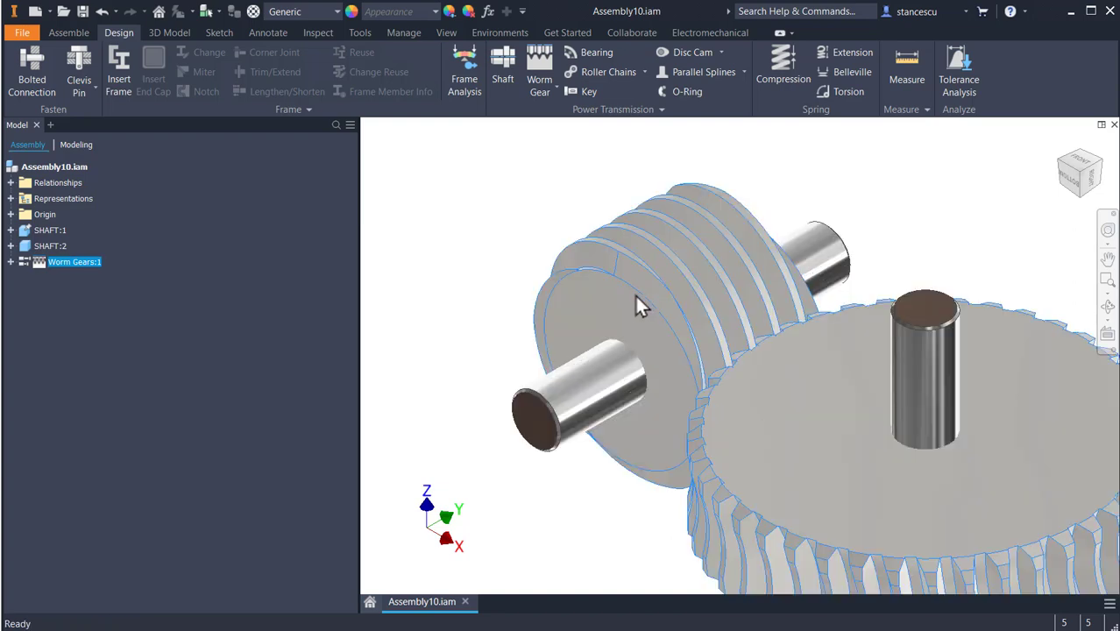
{"action": "scroll", "coordinate": [636, 296], "scroll_direction": "up", "scroll_amount": 3}
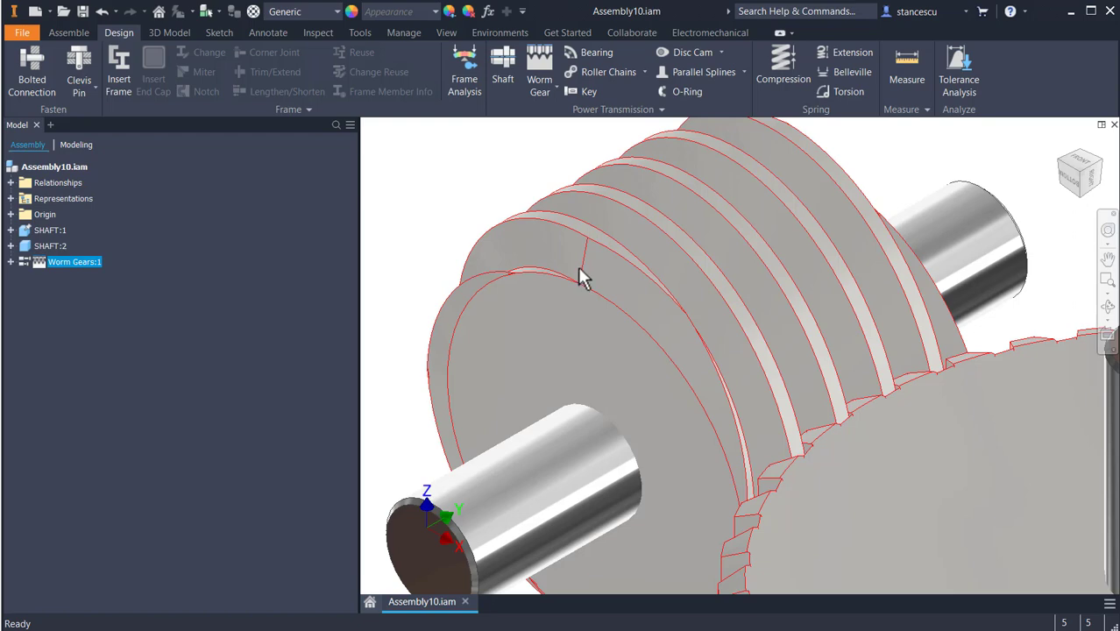
{"action": "left_click_drag", "start_coordinate": [566, 310], "coordinate": [642, 473]}
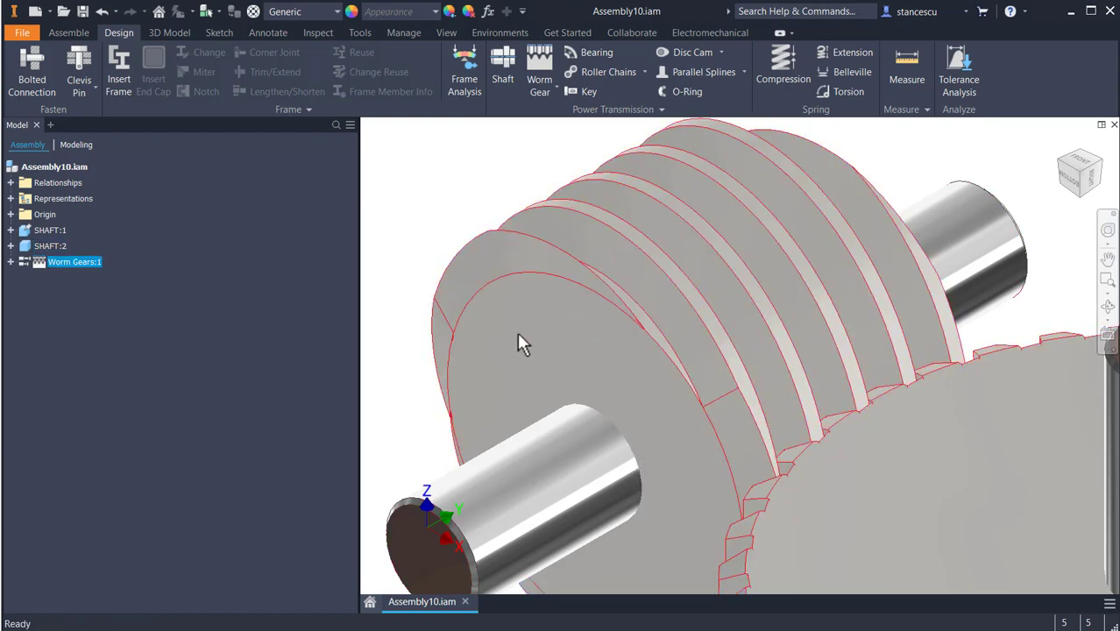
{"action": "left_click_drag", "start_coordinate": [518, 331], "coordinate": [492, 306]}
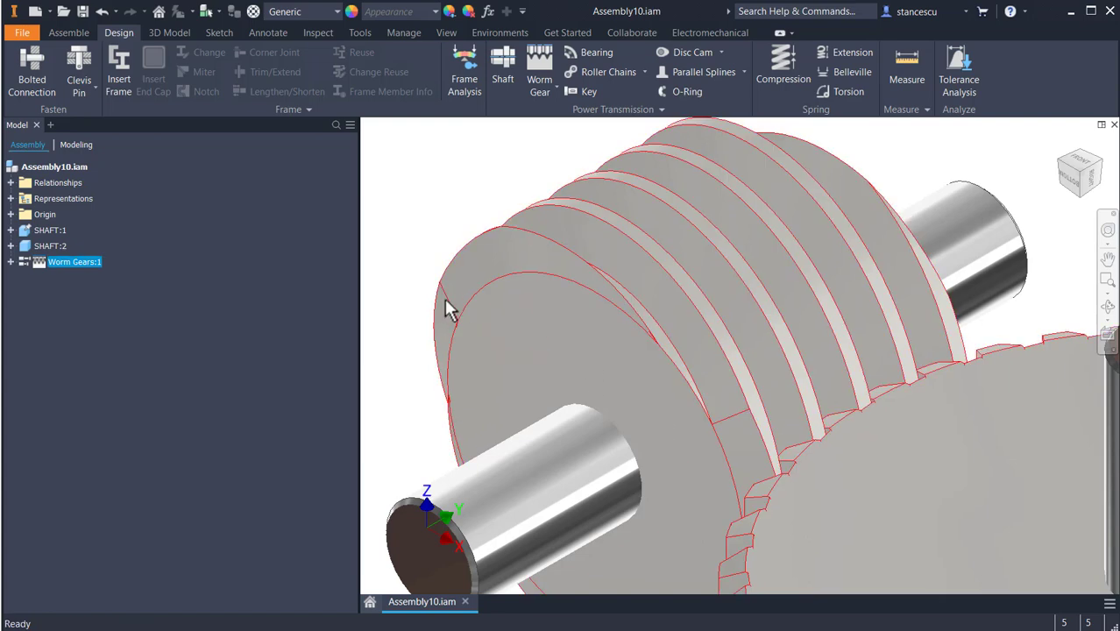
{"action": "scroll", "coordinate": [582, 349], "scroll_direction": "up", "scroll_amount": 5}
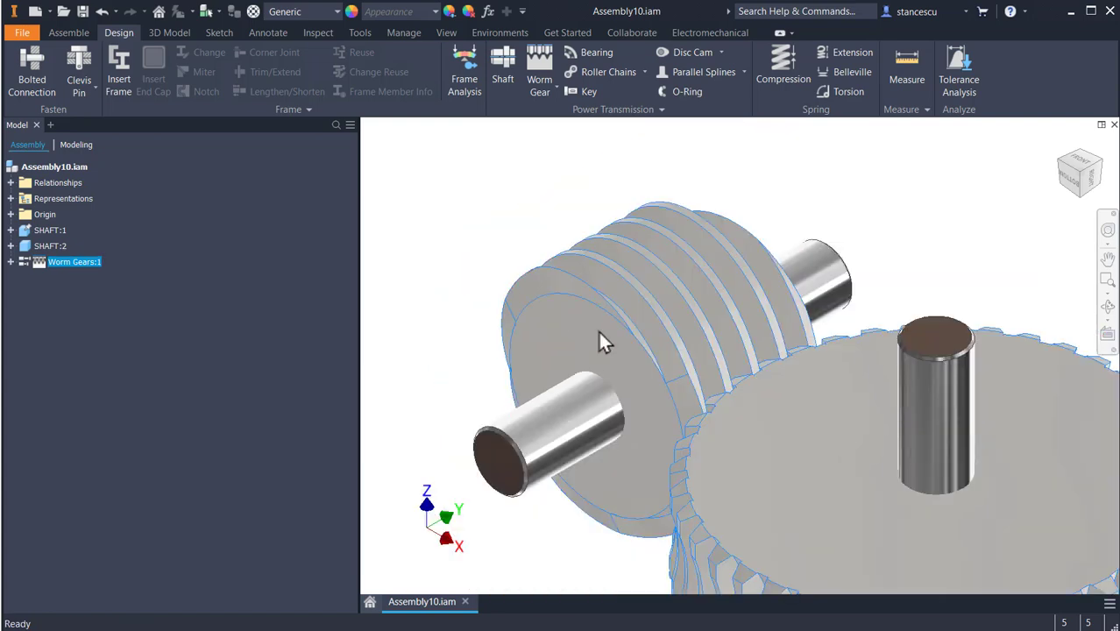
{"action": "left_click_drag", "start_coordinate": [601, 328], "coordinate": [673, 380]}
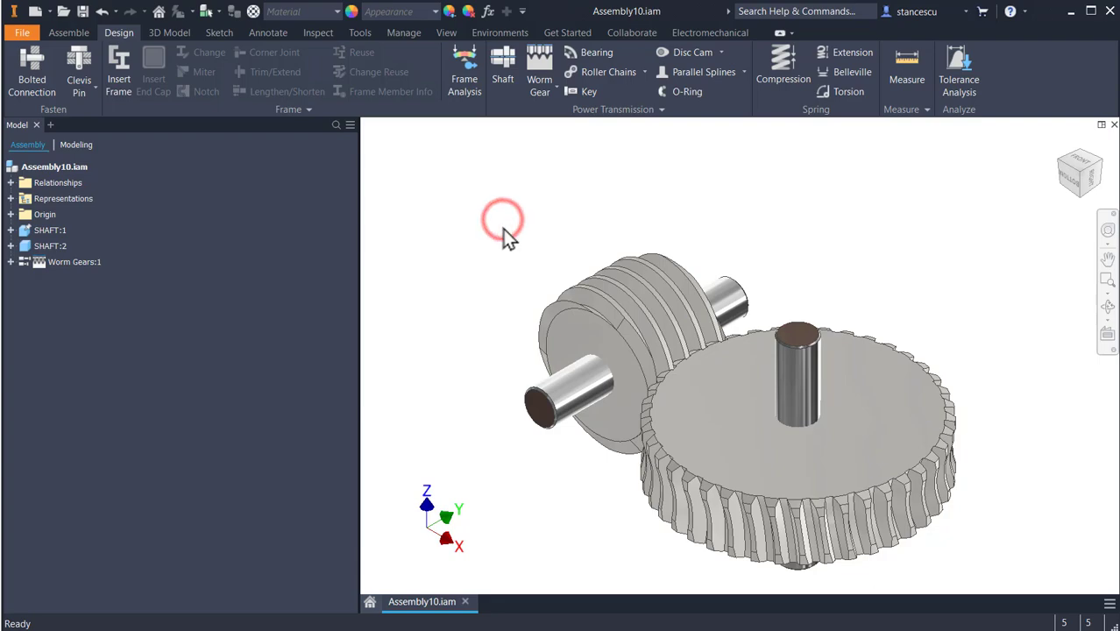
{"action": "key", "text": "F6"}
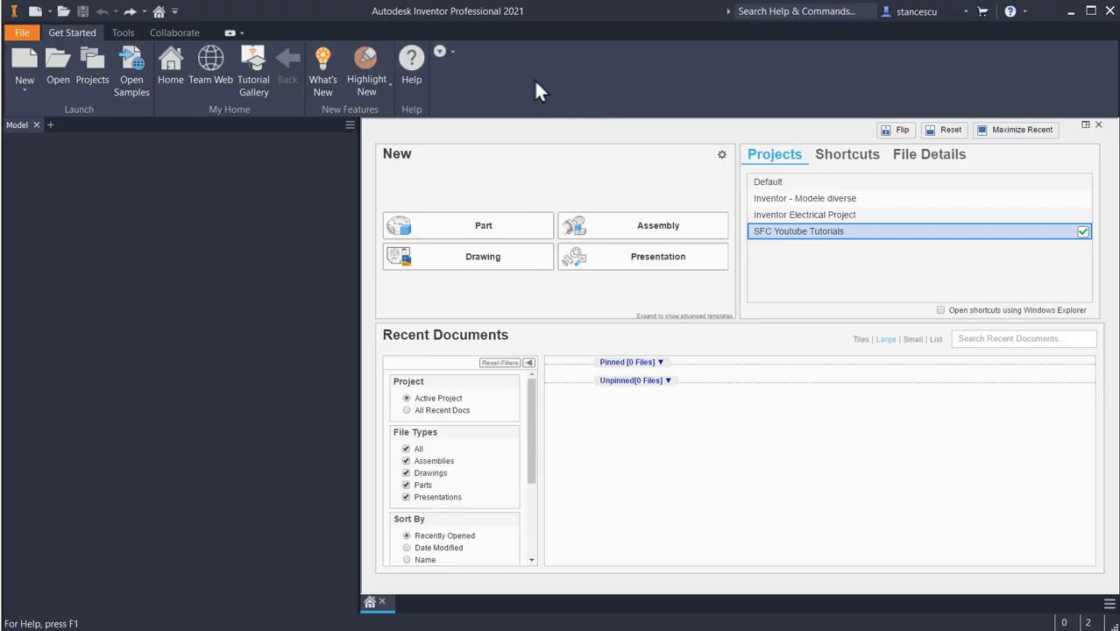
Create a new assembly from the metric Standard (mm).iam template and place SHAFT.ipt grounded at the origin
{"action": "left_click", "coordinate": [33, 12]}
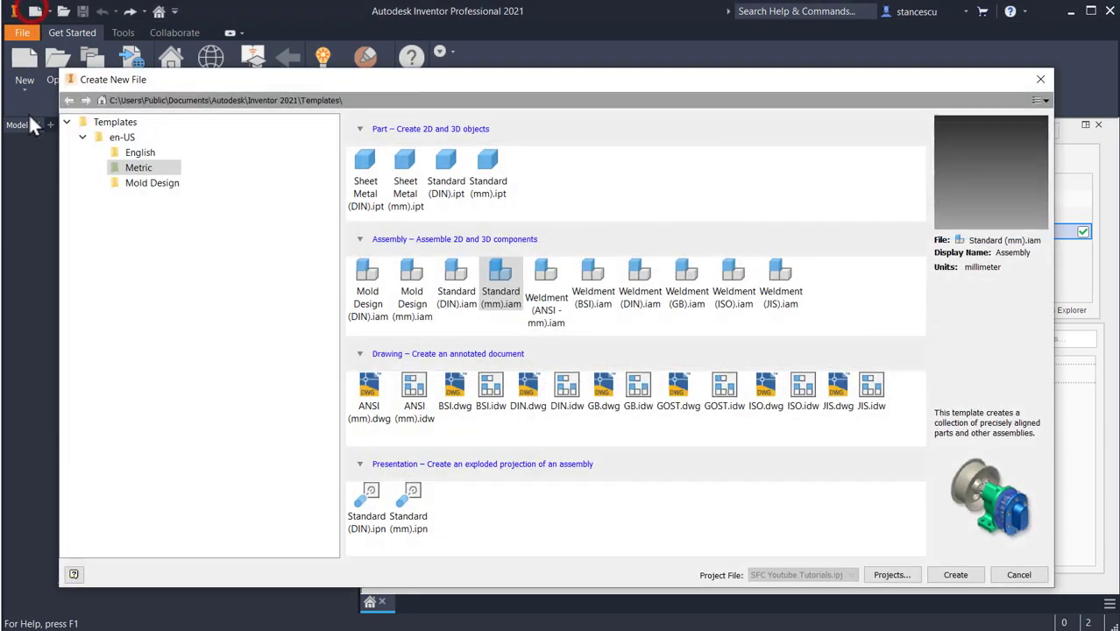
{"action": "double_click", "coordinate": [500, 293]}
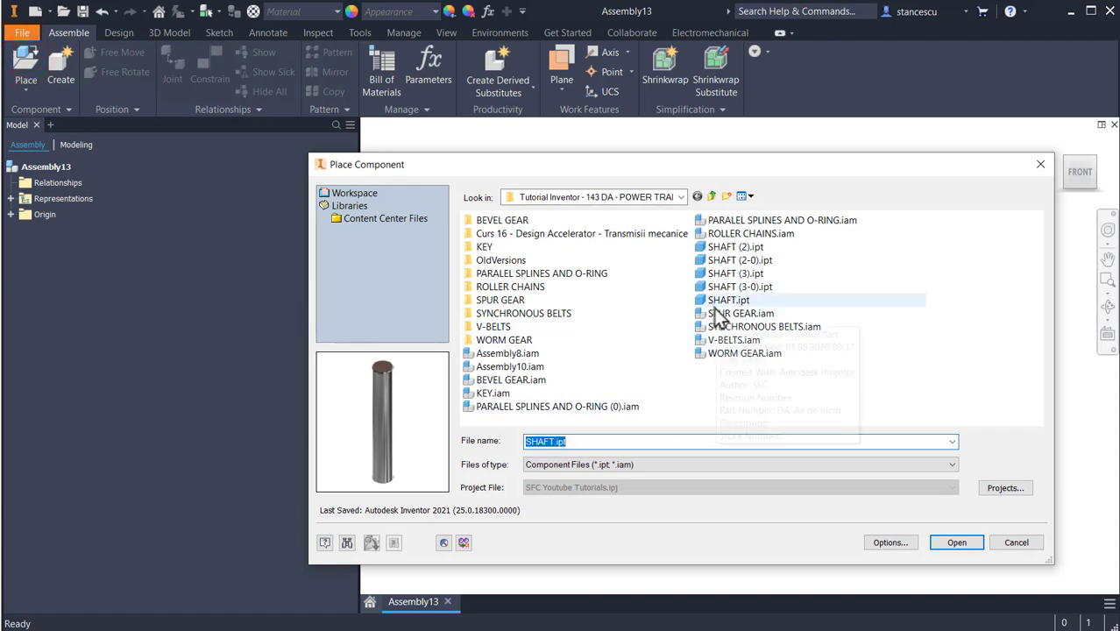
{"action": "double_click", "coordinate": [715, 304]}
{"action": "right_click", "coordinate": [718, 319]}
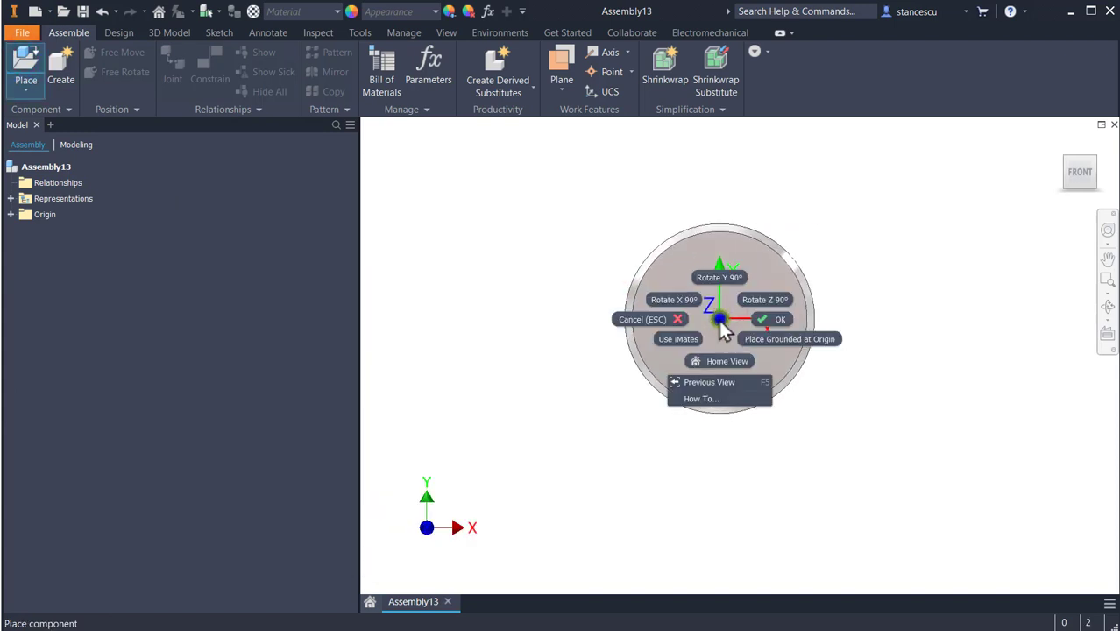
{"action": "left_click", "coordinate": [774, 341]}
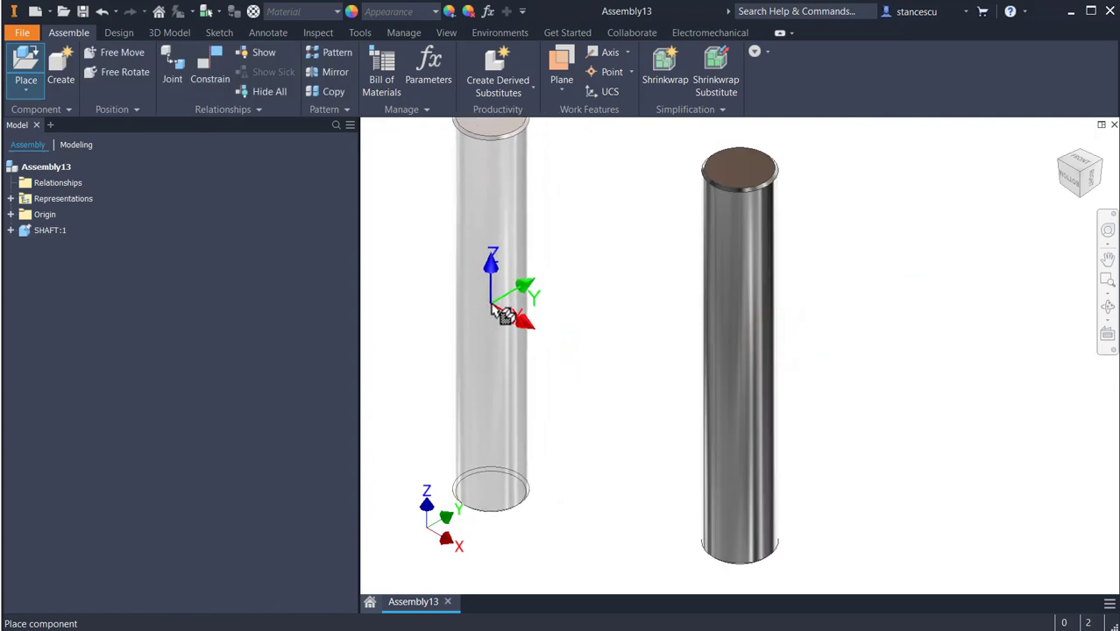
Place a second instance of SHAFT.ipt beside the grounded shaft and end the placement
{"action": "left_click", "coordinate": [490, 302]}
{"action": "key", "text": "Escape"}
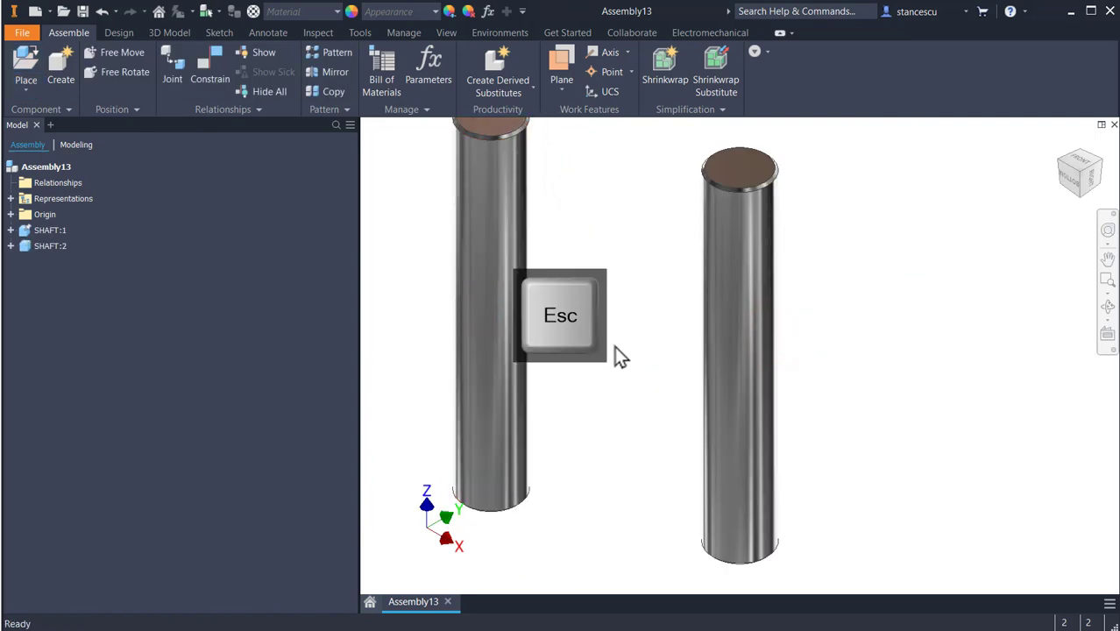
{"action": "middle_click_drag", "start_coordinate": [617, 355], "coordinate": [727, 371]}
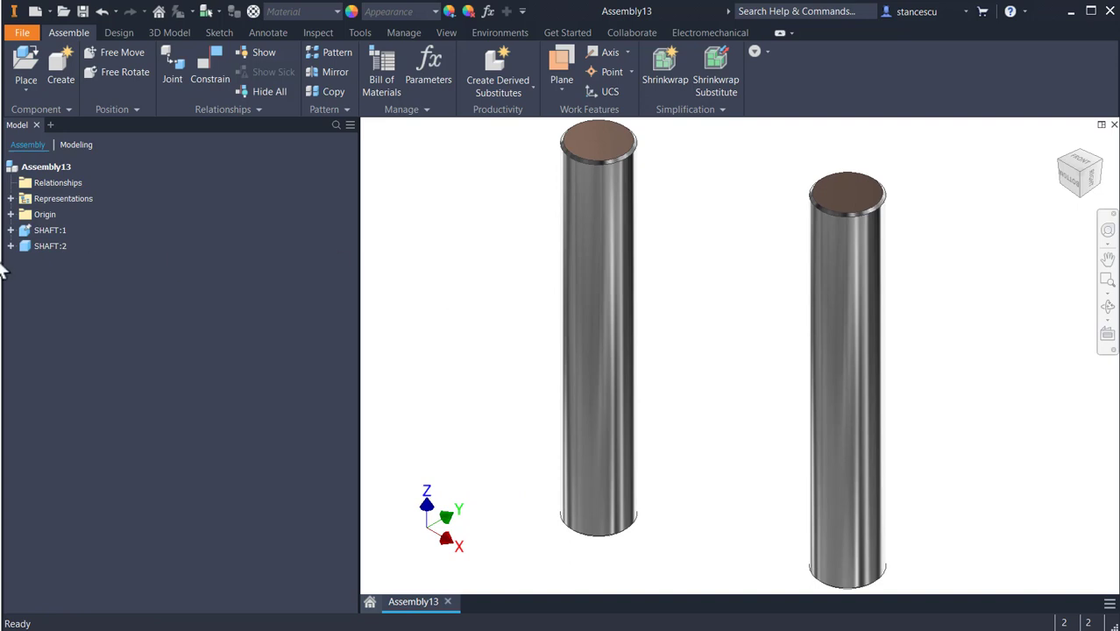
Mate the XZ Plane of the first shaft with the XZ Plane of the second shaft at 0 mm offset
{"action": "left_click", "coordinate": [10, 230]}
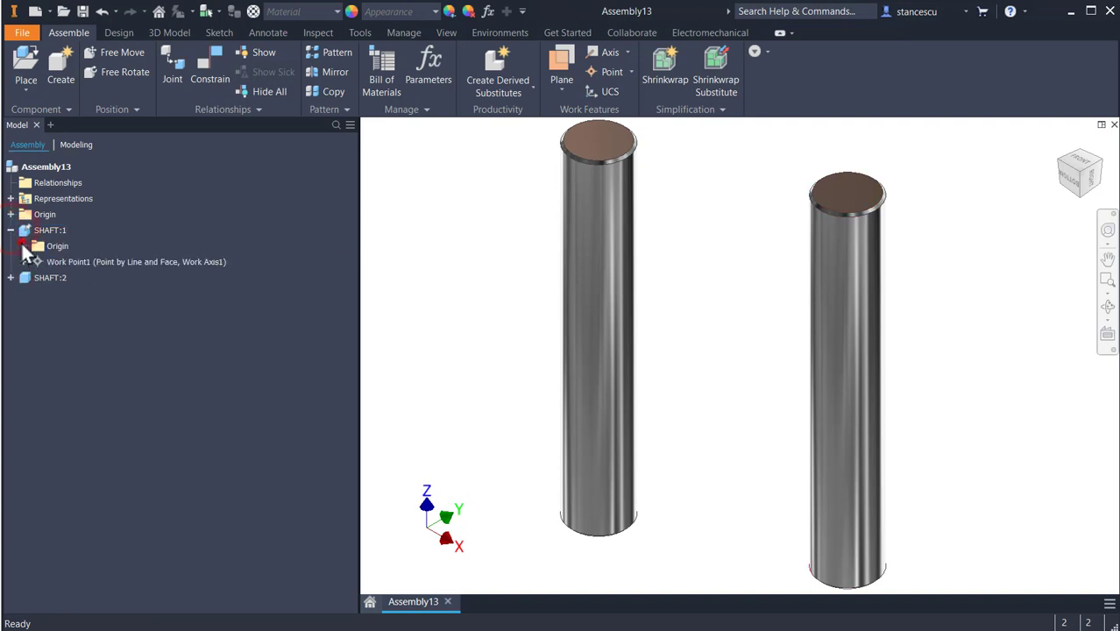
{"action": "left_click", "coordinate": [22, 245]}
{"action": "left_click", "coordinate": [10, 389]}
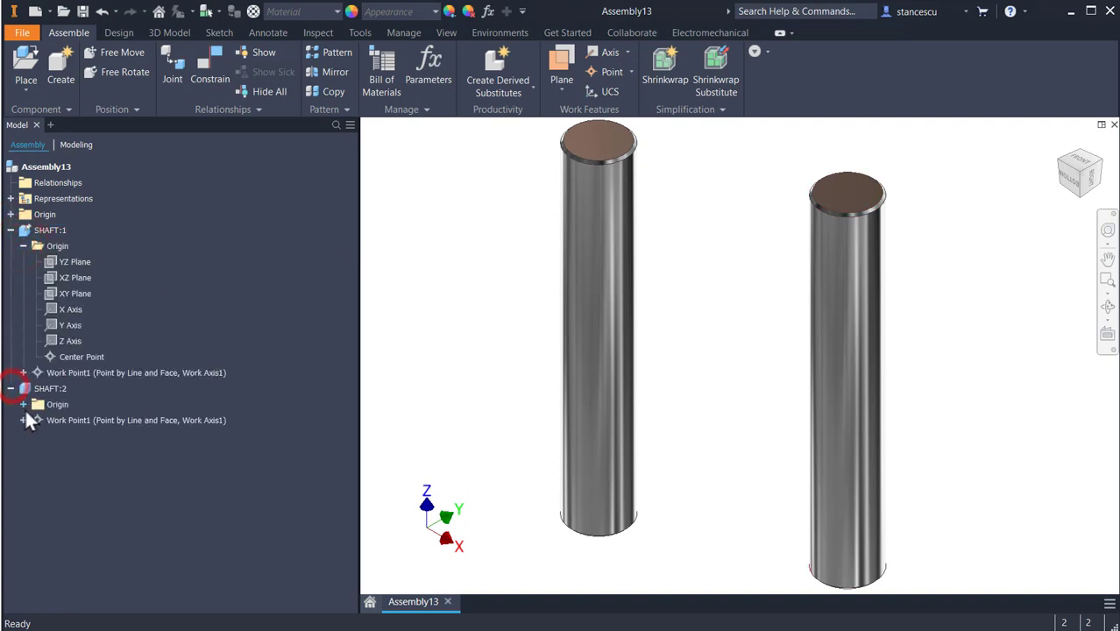
{"action": "left_click", "coordinate": [23, 403]}
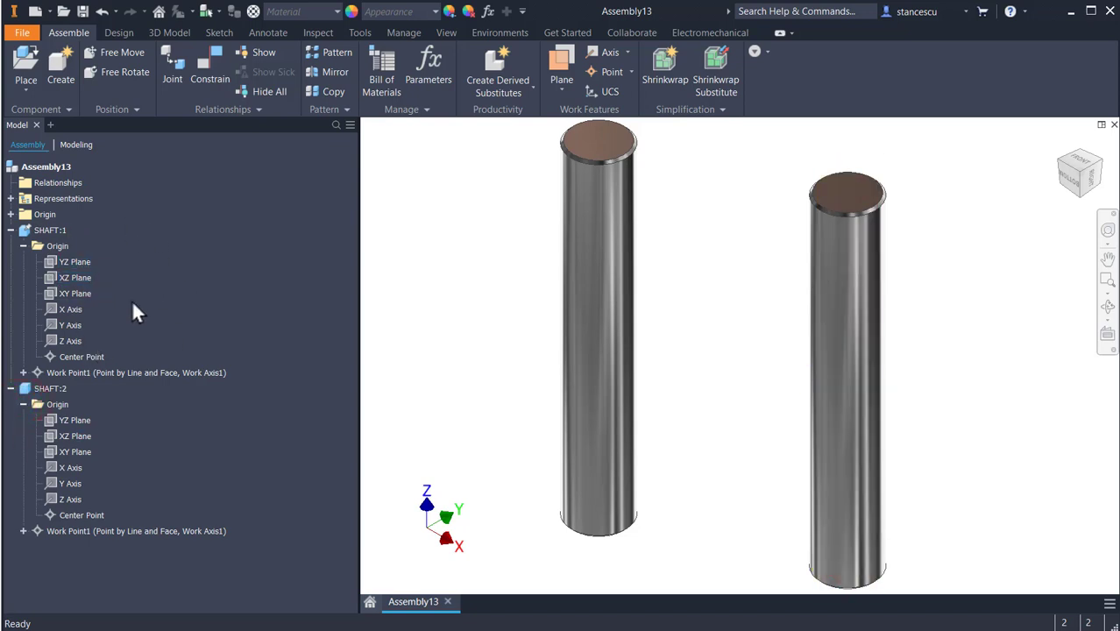
{"action": "left_click", "coordinate": [207, 68]}
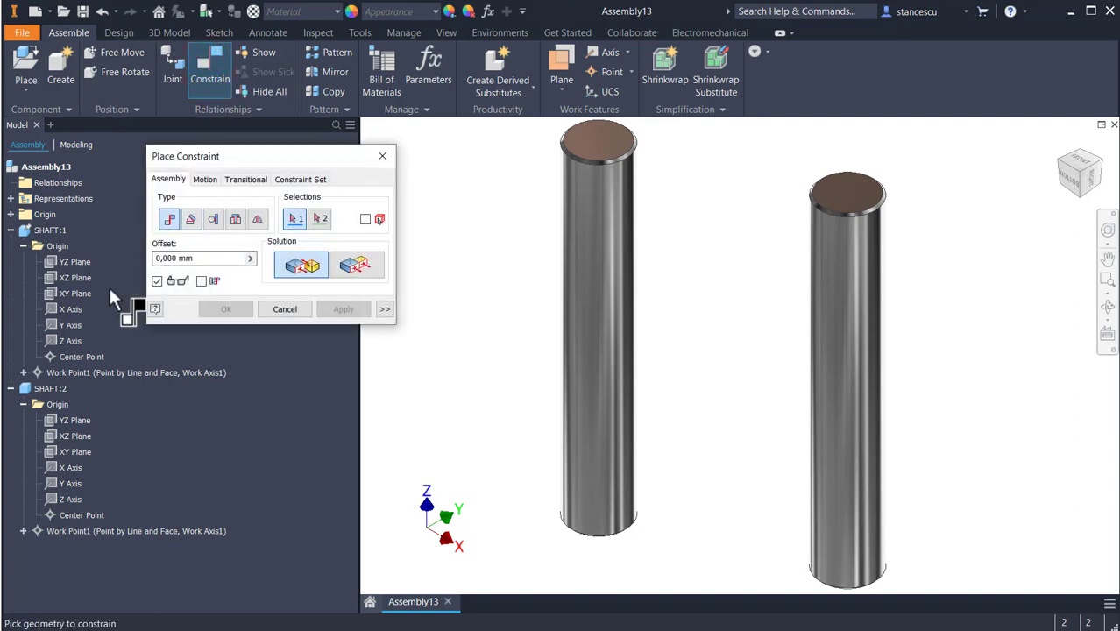
{"action": "left_click", "coordinate": [64, 275]}
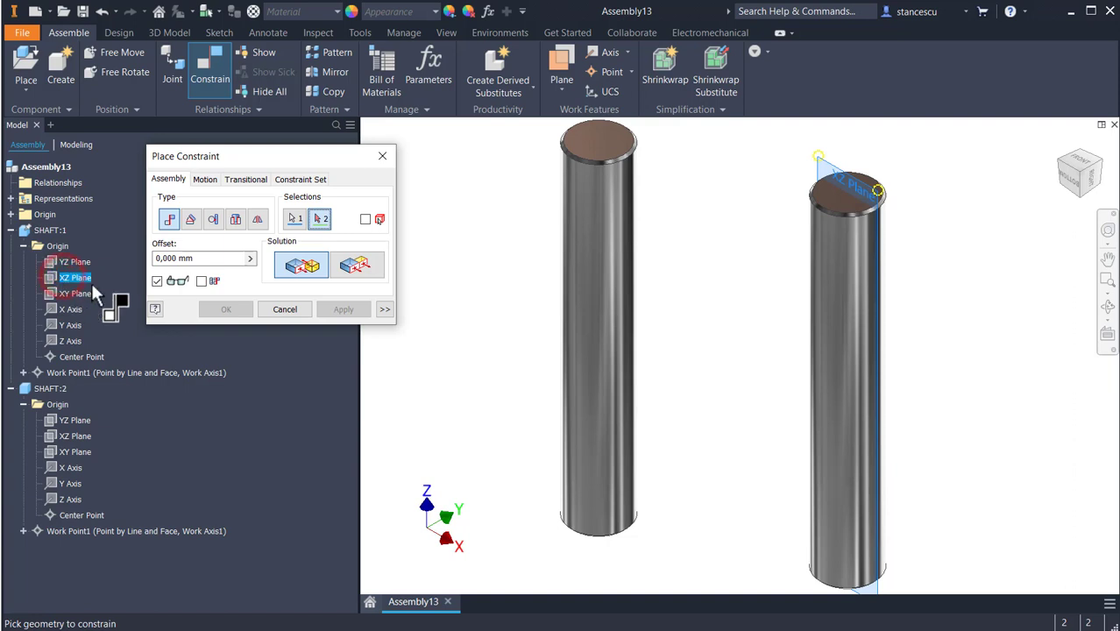
{"action": "left_click", "coordinate": [68, 435]}
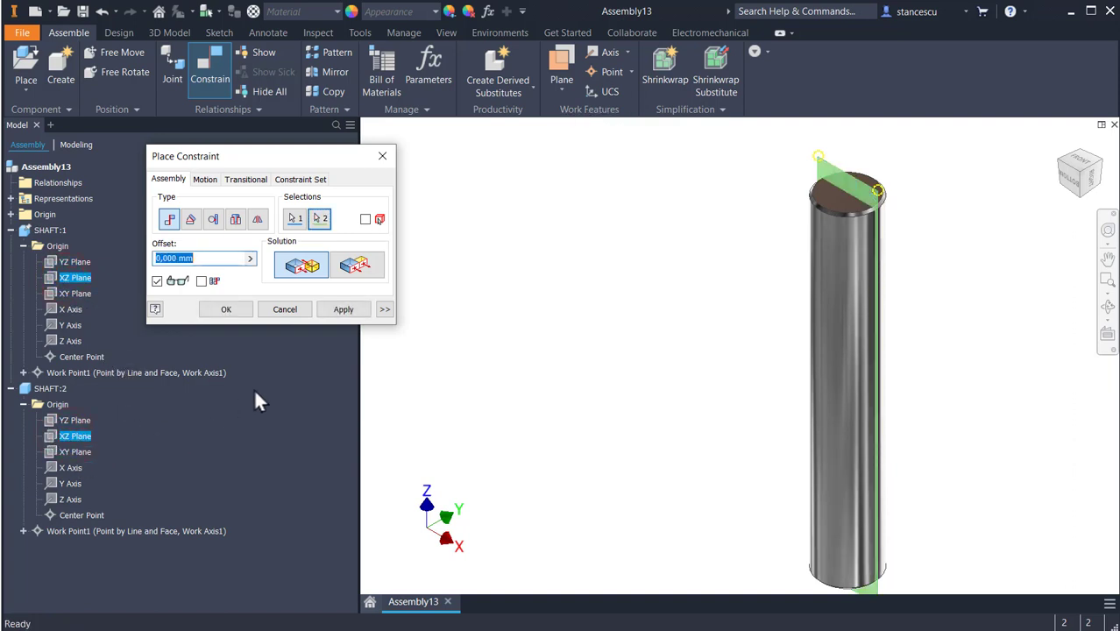
{"action": "left_click", "coordinate": [341, 312]}
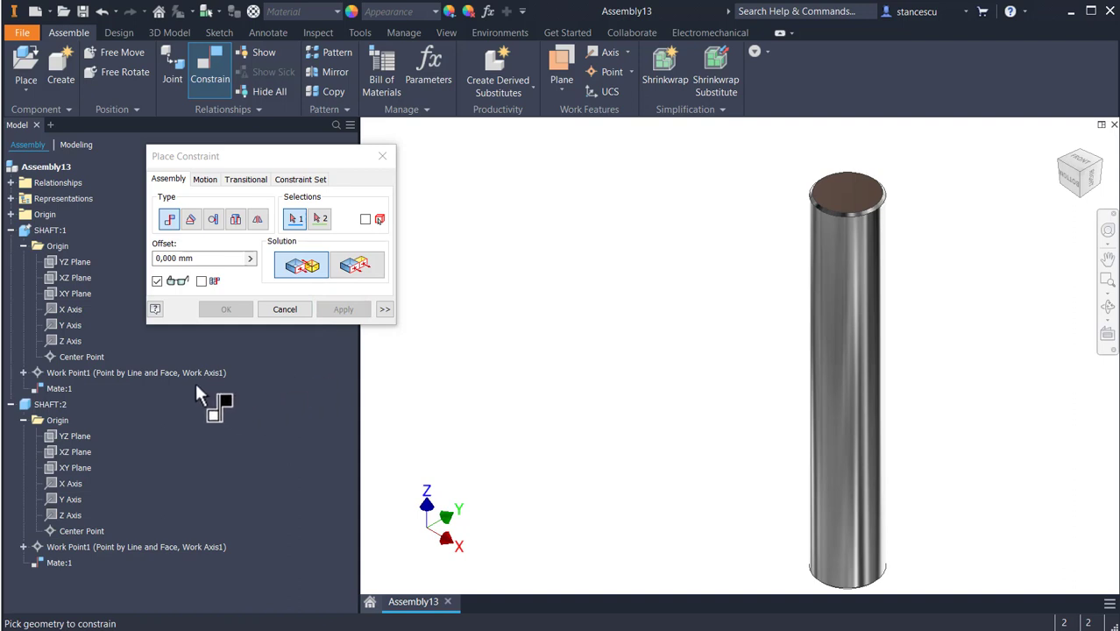
Apply a directed angle constraint of -27 deg between the first shaft's YZ Plane and the second shaft's Z Axis
{"action": "left_click", "coordinate": [68, 264]}
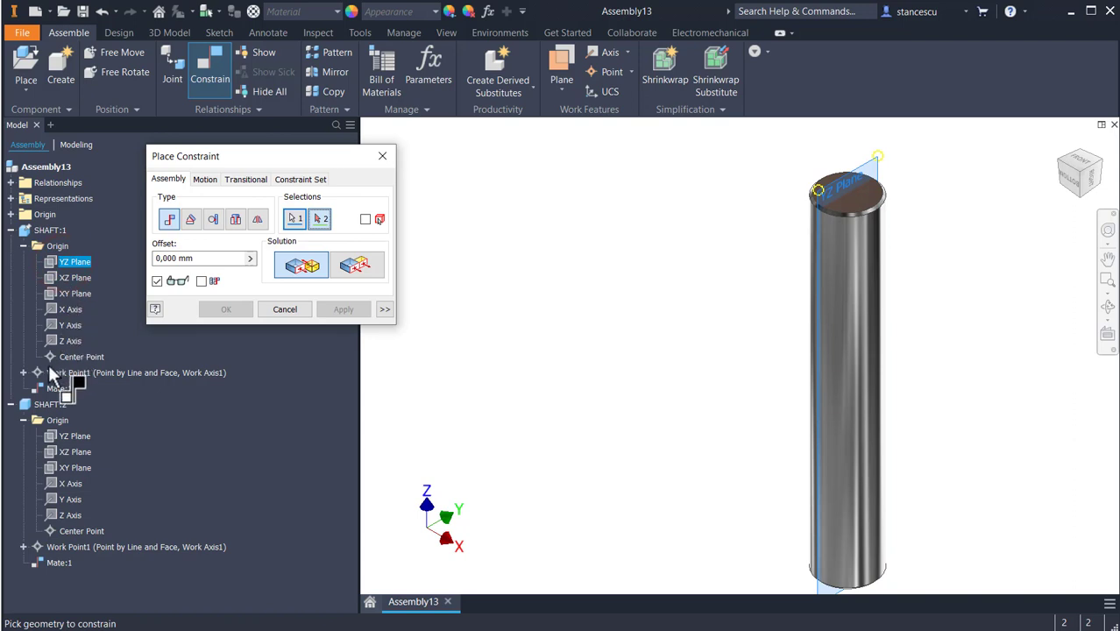
{"action": "left_click", "coordinate": [77, 452]}
{"action": "left_click", "coordinate": [87, 454], "text": "ctrl"}
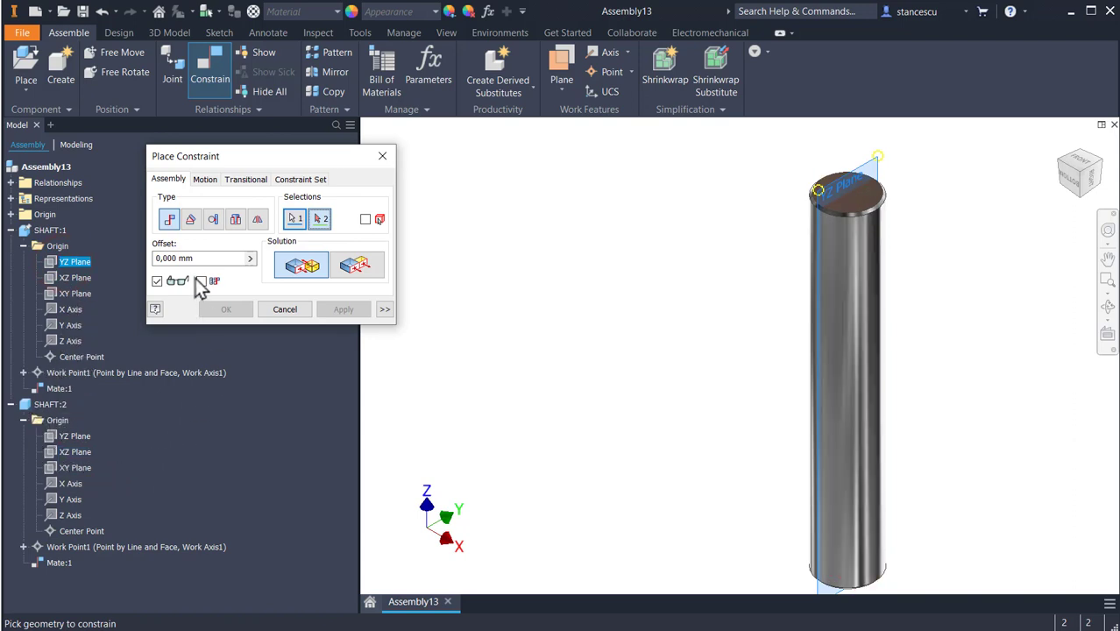
{"action": "left_click", "coordinate": [193, 221]}
{"action": "left_click", "coordinate": [283, 264]}
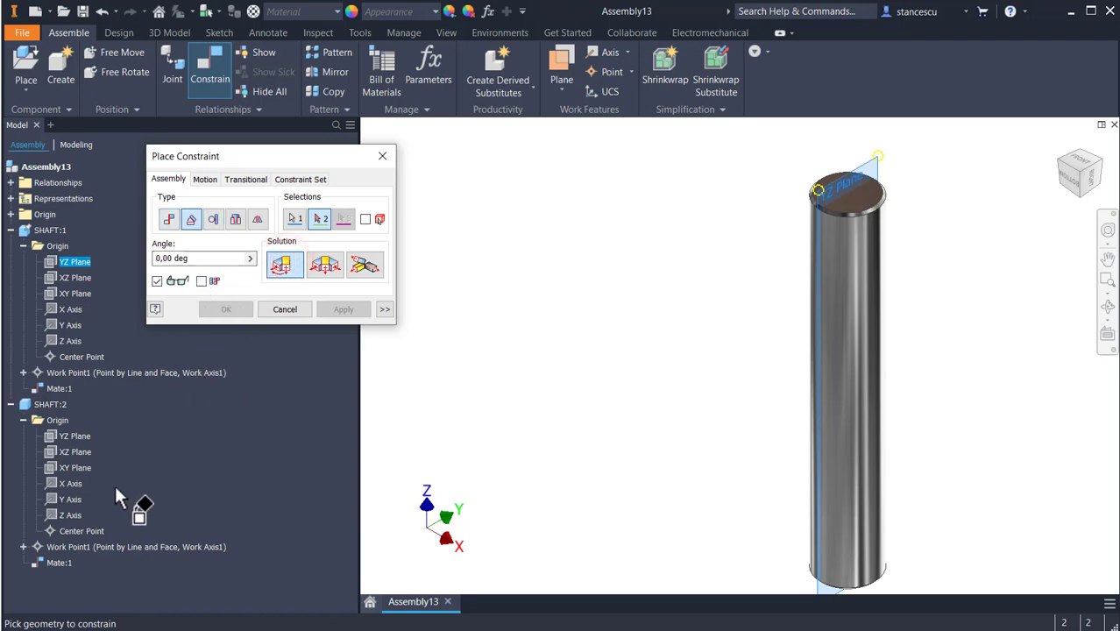
{"action": "left_click", "coordinate": [53, 515]}
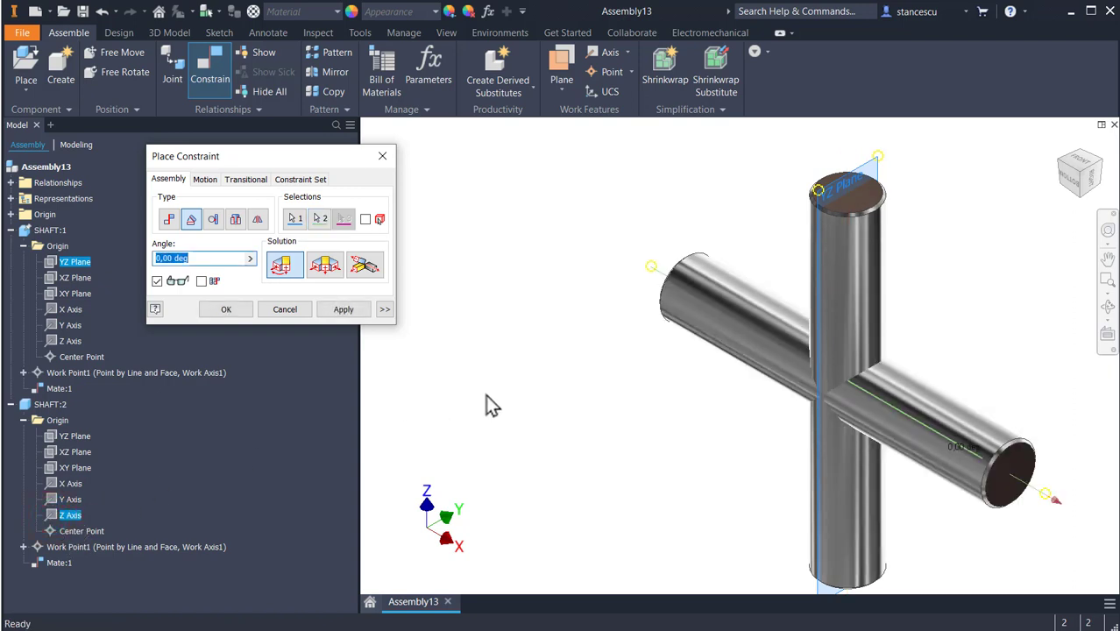
{"action": "type", "text": "-27"}
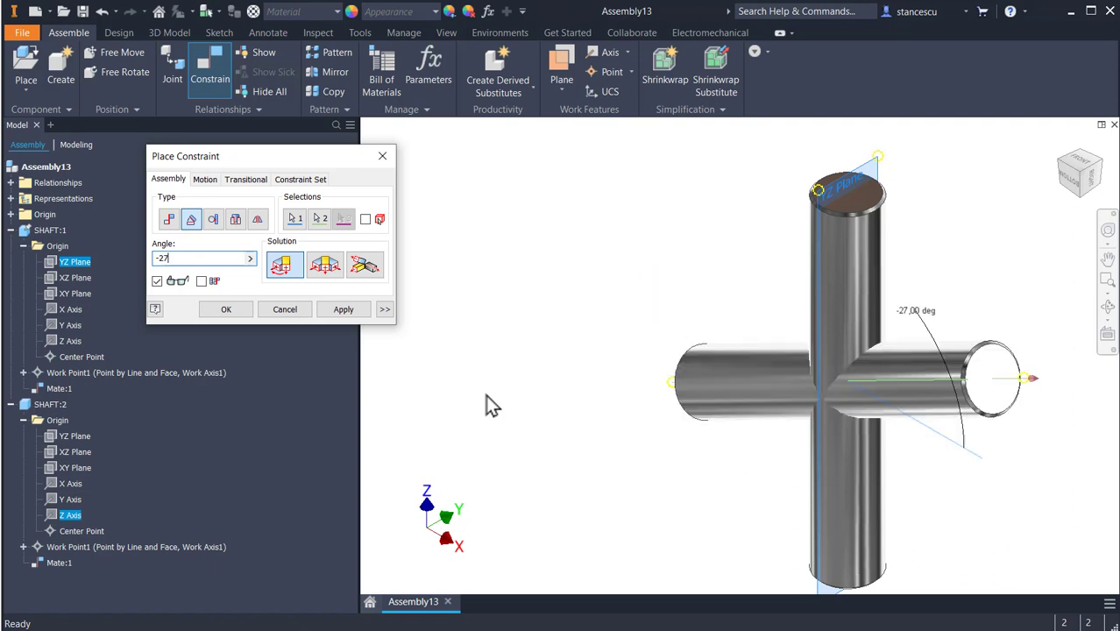
{"action": "left_click", "coordinate": [342, 309]}
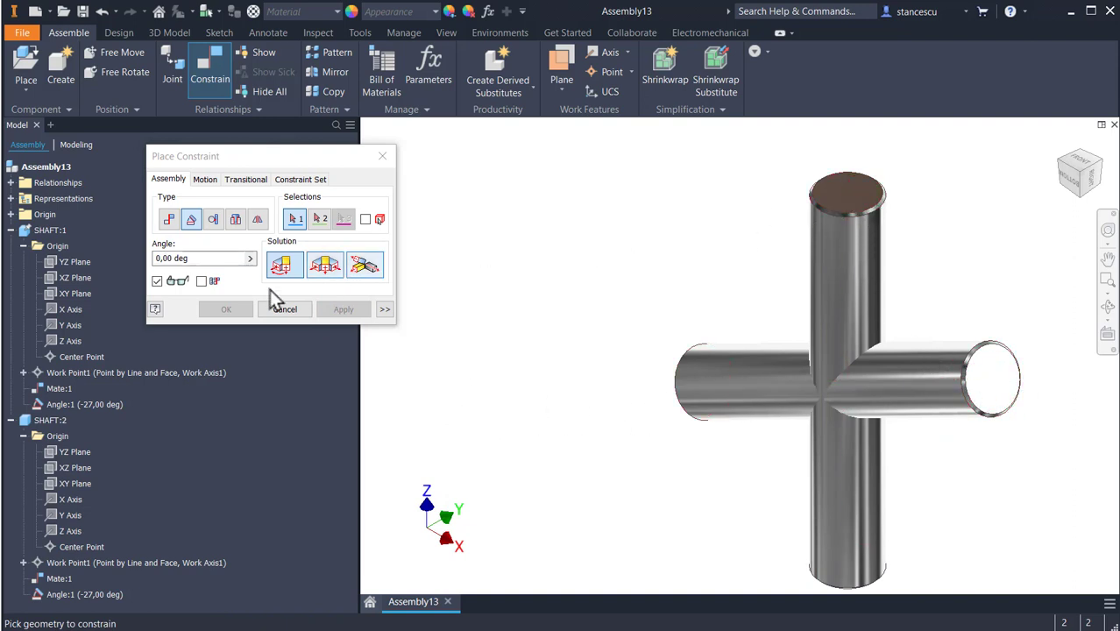
Mate the second shaft's axis to the centre point of the grounded shaft's upper end at 0 mm offset
{"action": "left_click", "coordinate": [169, 218]}
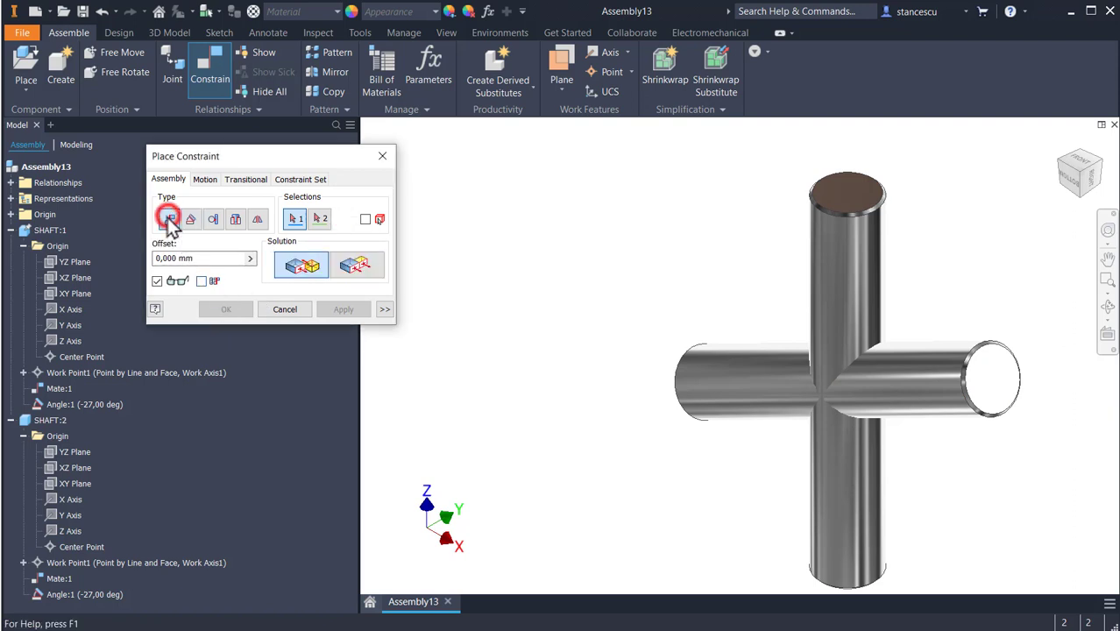
{"action": "left_click", "coordinate": [906, 381]}
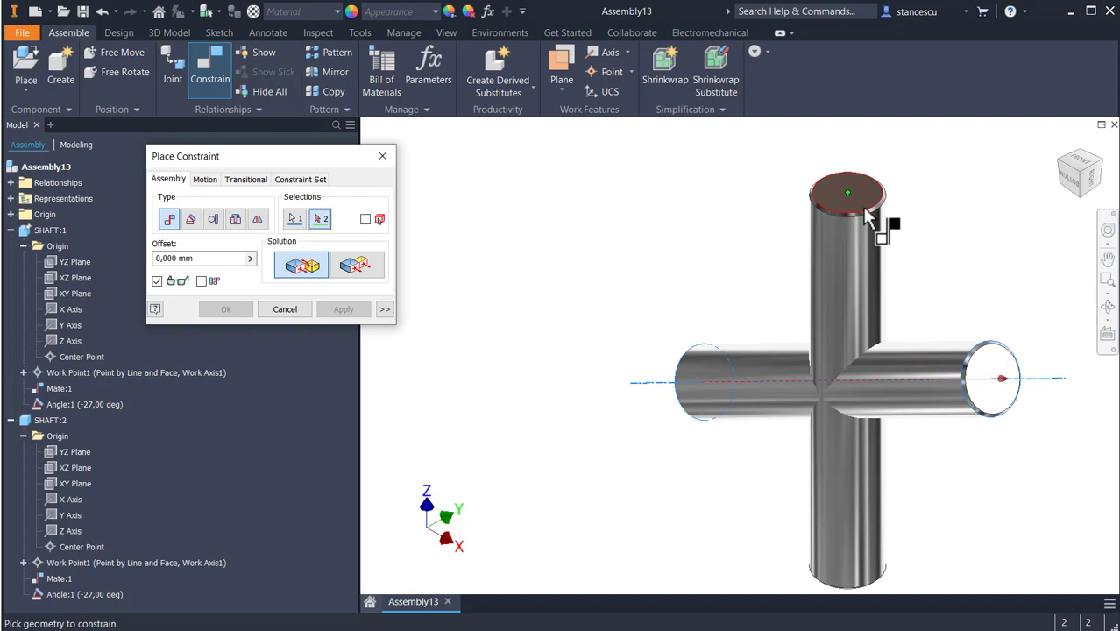
{"action": "left_click", "coordinate": [866, 213]}
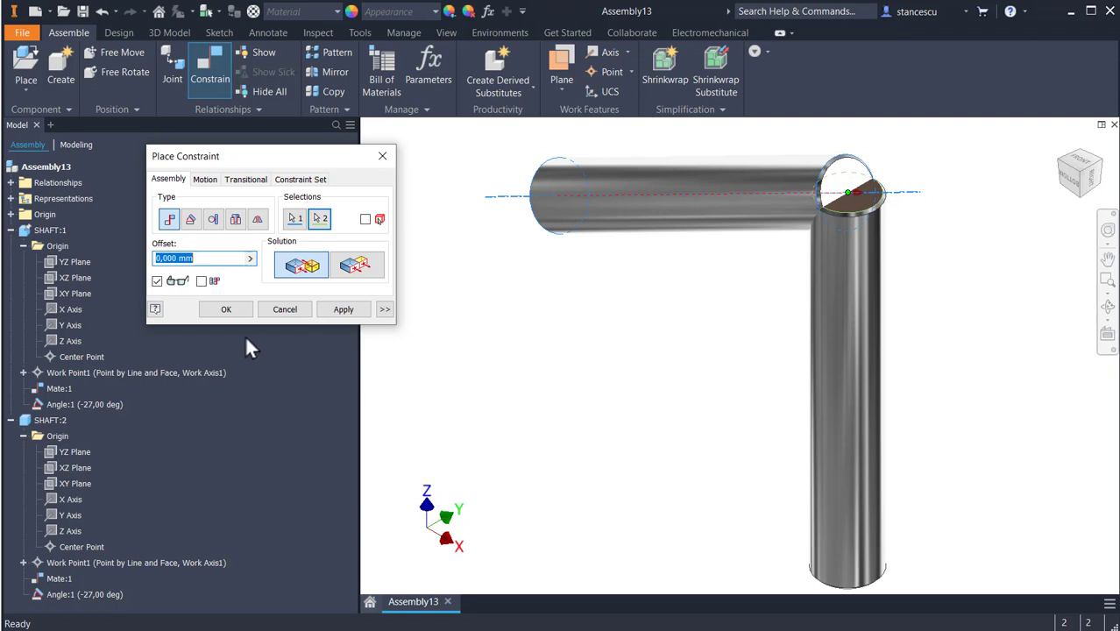
{"action": "left_click", "coordinate": [332, 311]}
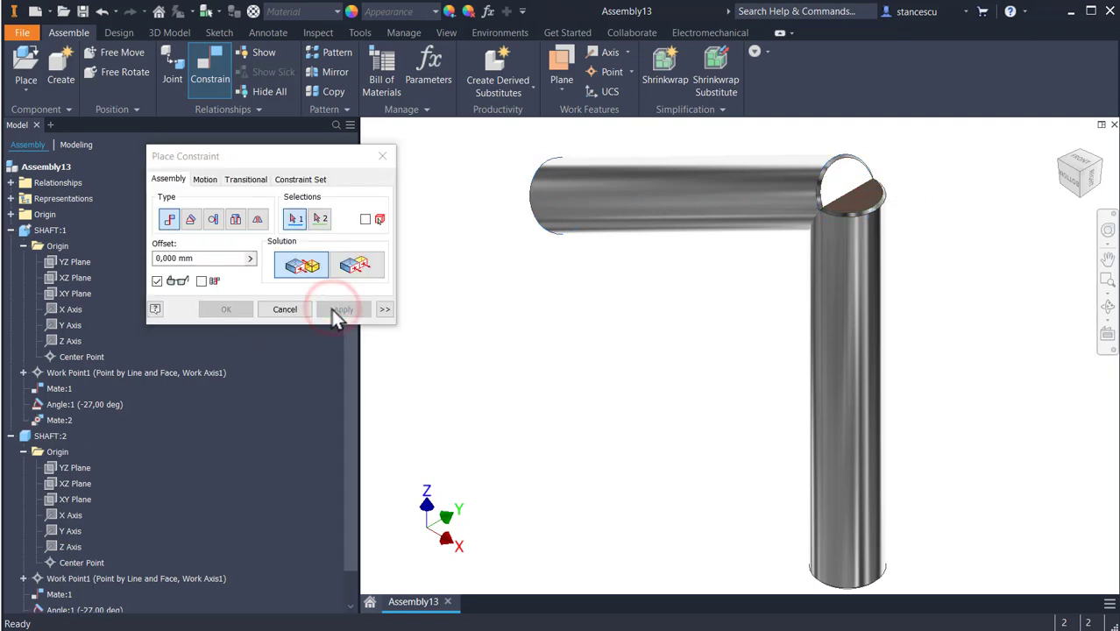
{"action": "left_click", "coordinate": [285, 309]}
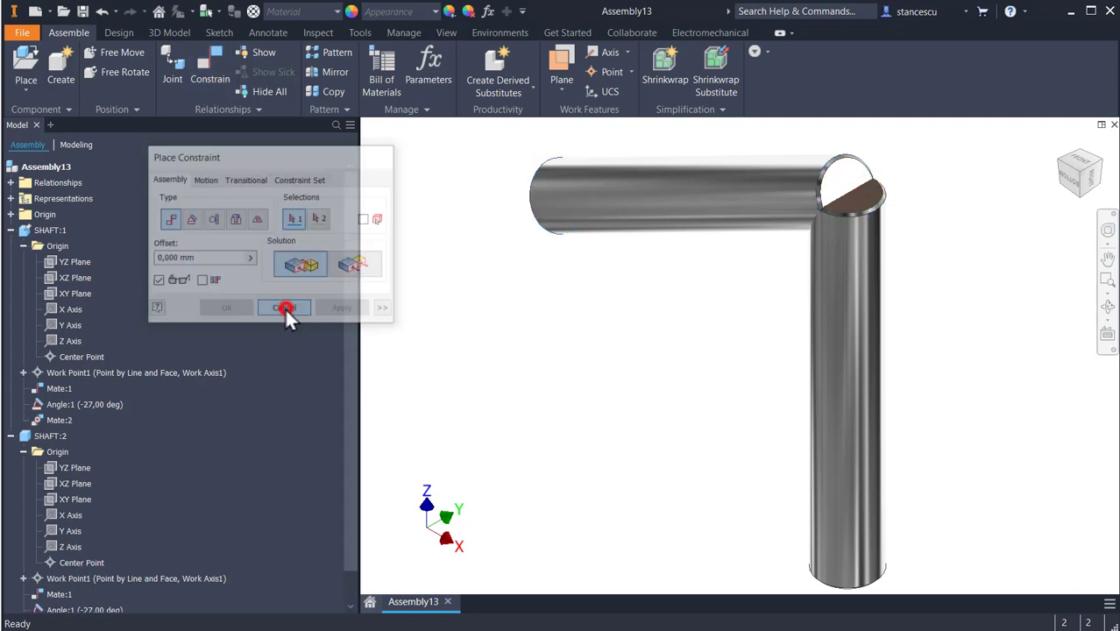
Slide the angled shaft along its axis away from the upper end of the grounded shaft
{"action": "left_click", "coordinate": [1070, 180]}
{"action": "left_click_drag", "start_coordinate": [796, 251], "coordinate": [751, 265]}
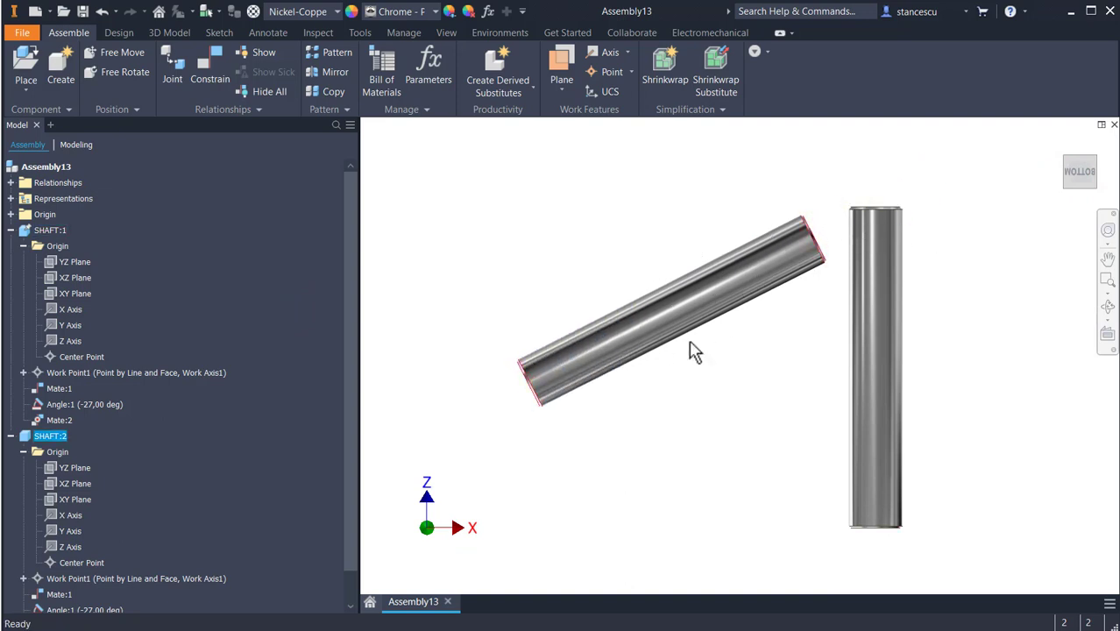
{"action": "key", "text": "F4"}
{"action": "left_click_drag", "start_coordinate": [760, 350], "coordinate": [710, 364]}
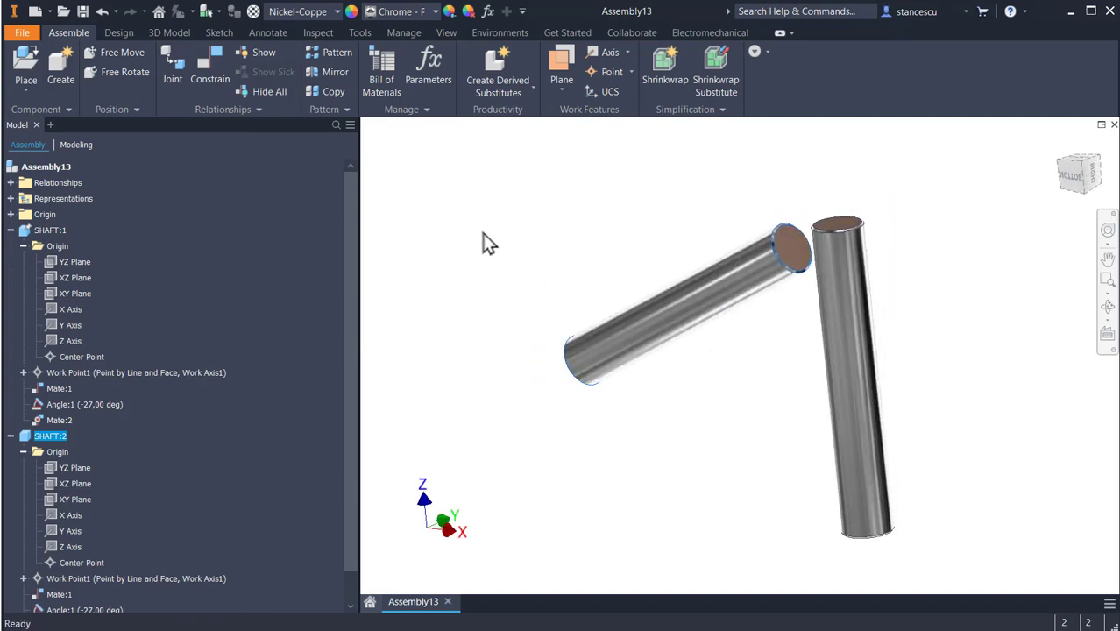
Mate the angled shaft's near end face to the centre point of the grounded shaft's upper end with a 50 mm offset
{"action": "left_click", "coordinate": [204, 71]}
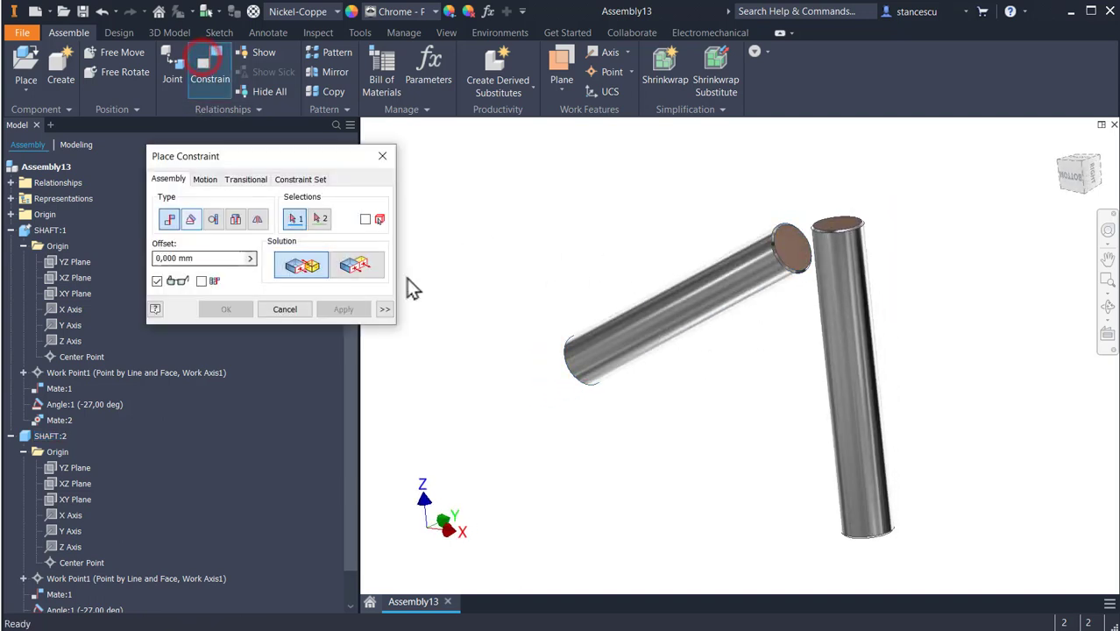
{"action": "left_click", "coordinate": [793, 253]}
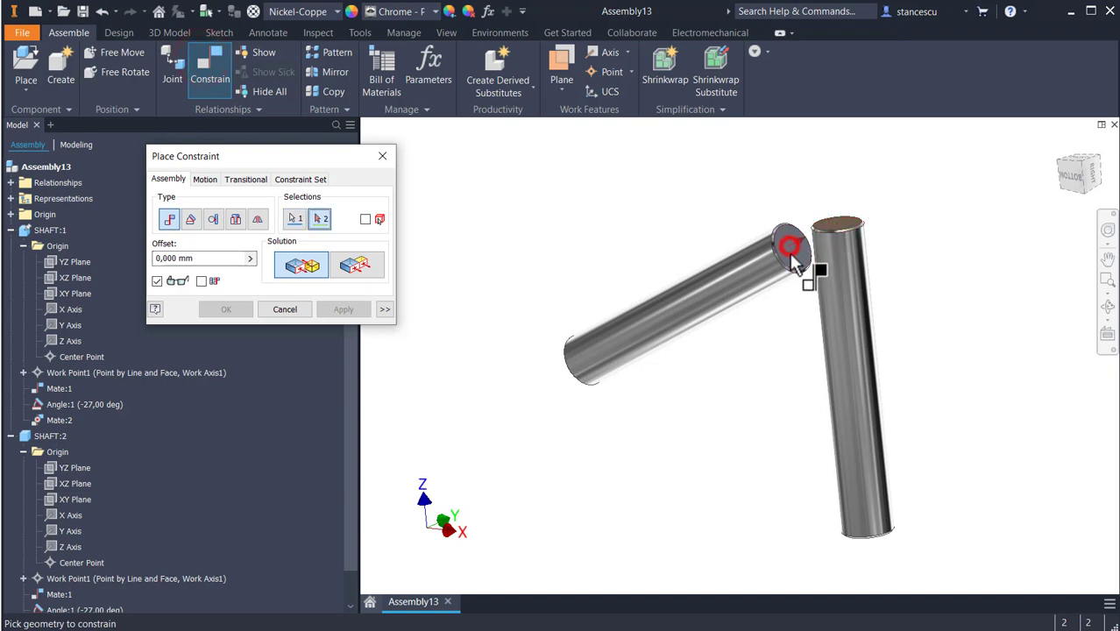
{"action": "scroll", "coordinate": [831, 222], "scroll_direction": "up", "scroll_amount": 3}
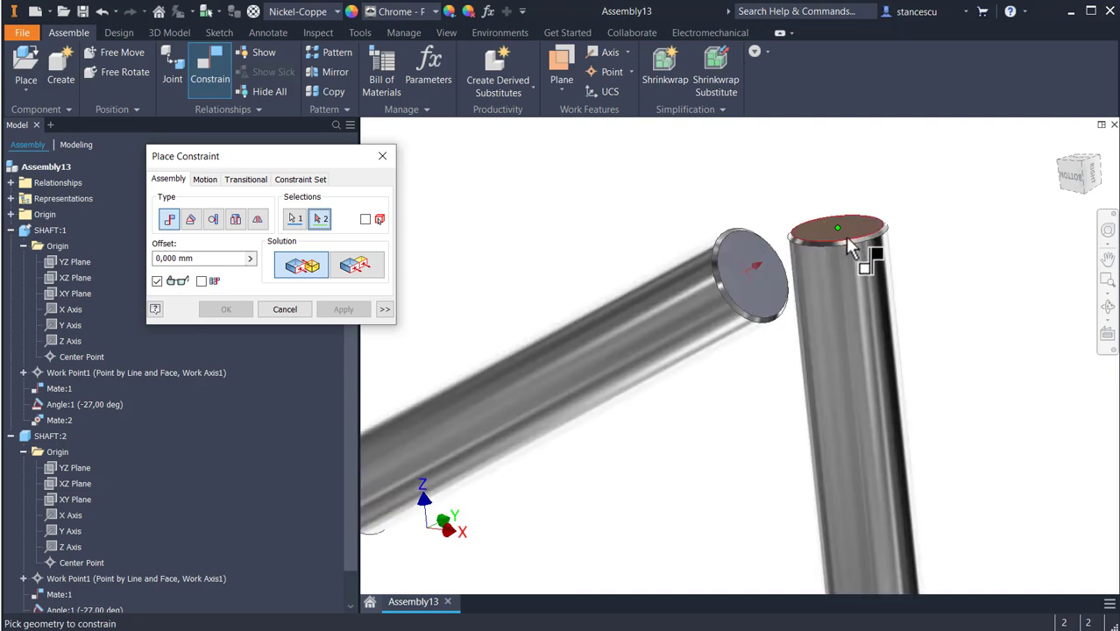
{"action": "left_click", "coordinate": [846, 235]}
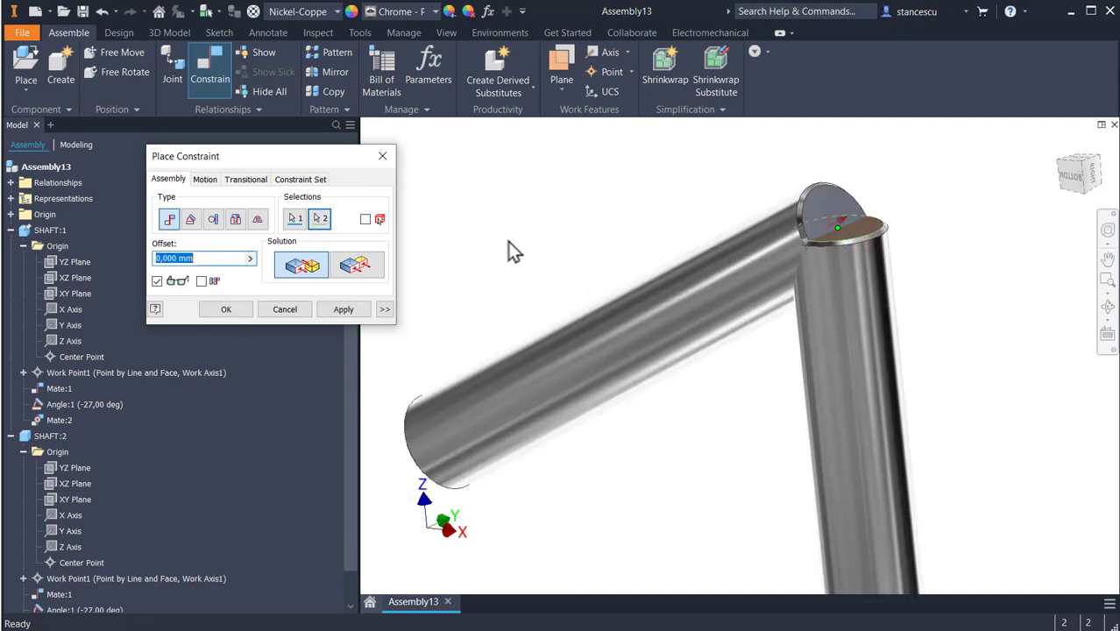
{"action": "type", "text": "50"}
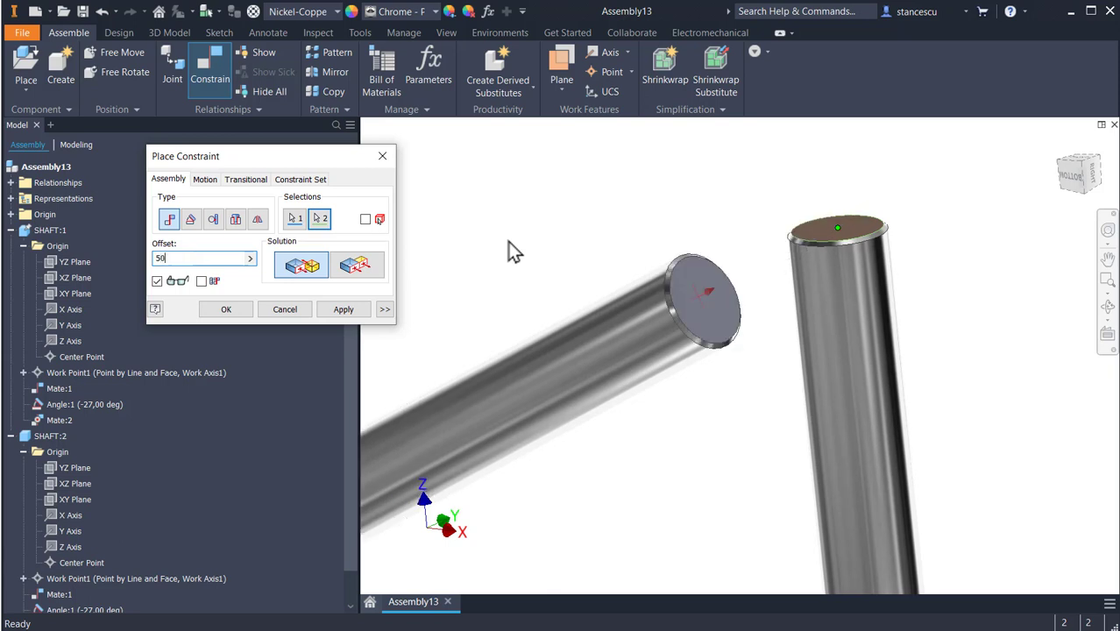
{"action": "left_click", "coordinate": [239, 308]}
Start the Bevel Gear generator for the two shafts and save the assembly as Assembly13.iam
{"action": "key", "text": "F6"}
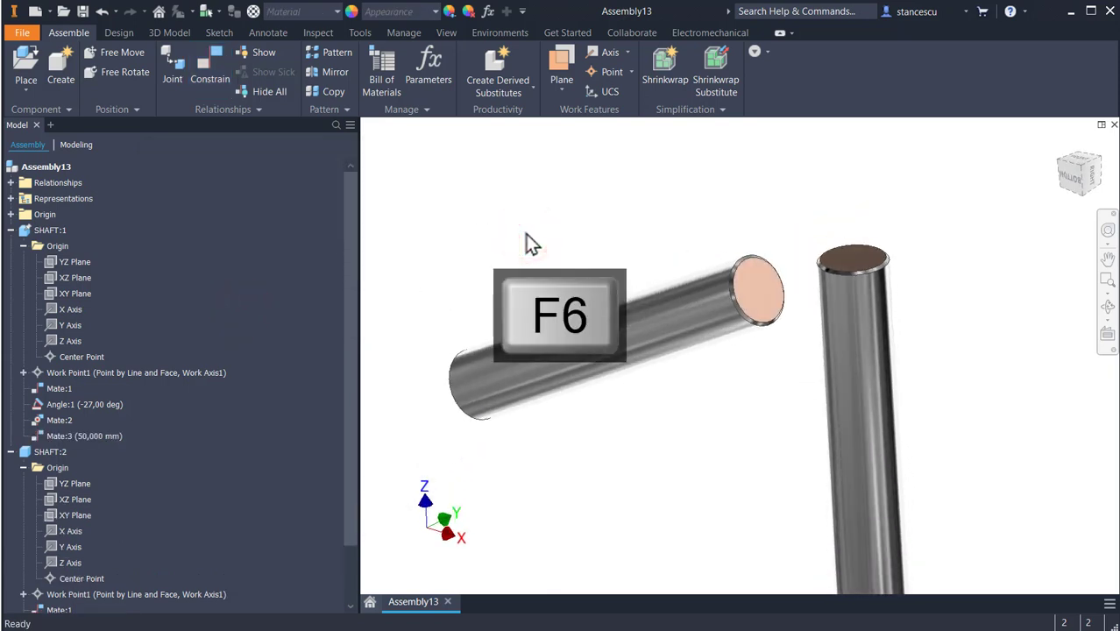
{"action": "left_click", "coordinate": [1091, 181]}
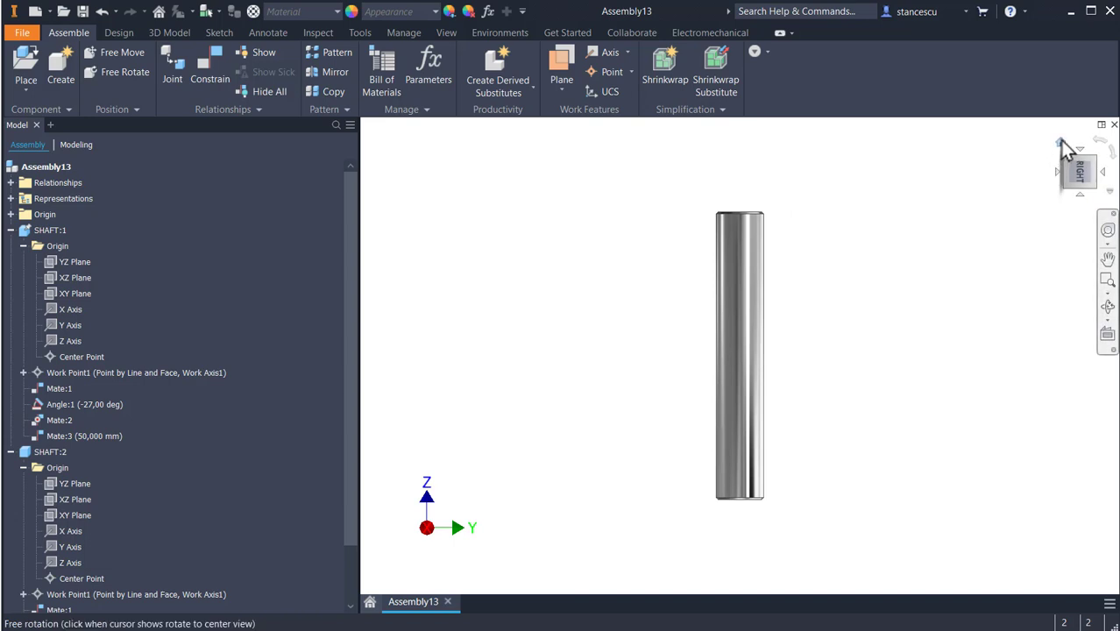
{"action": "left_click", "coordinate": [1062, 139]}
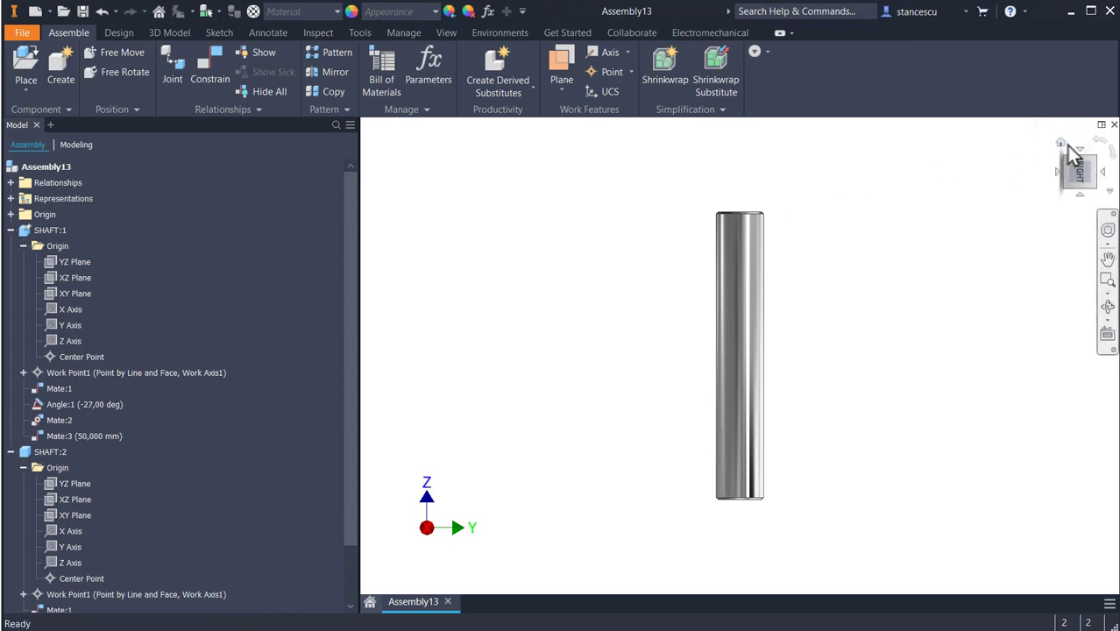
{"action": "left_click", "coordinate": [1063, 144]}
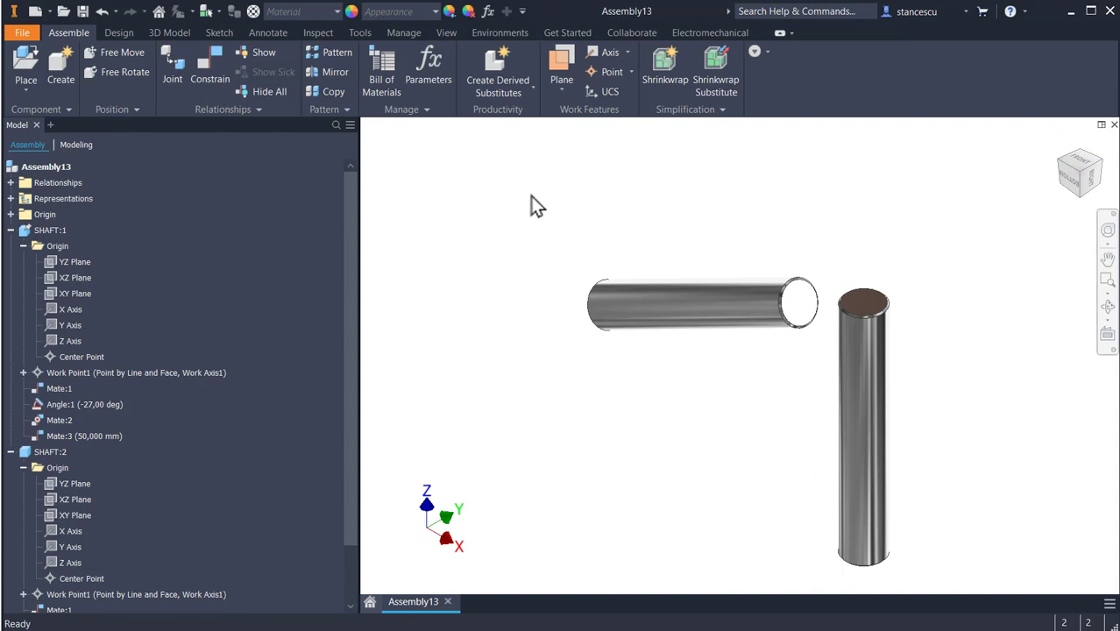
{"action": "left_click", "coordinate": [124, 27]}
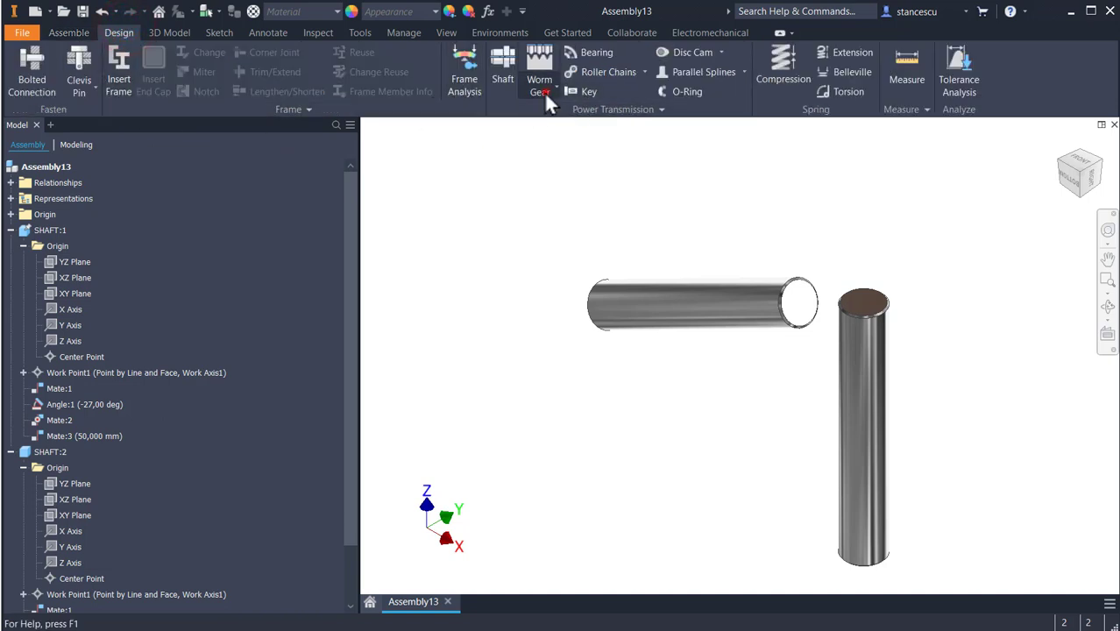
{"action": "left_click", "coordinate": [545, 96]}
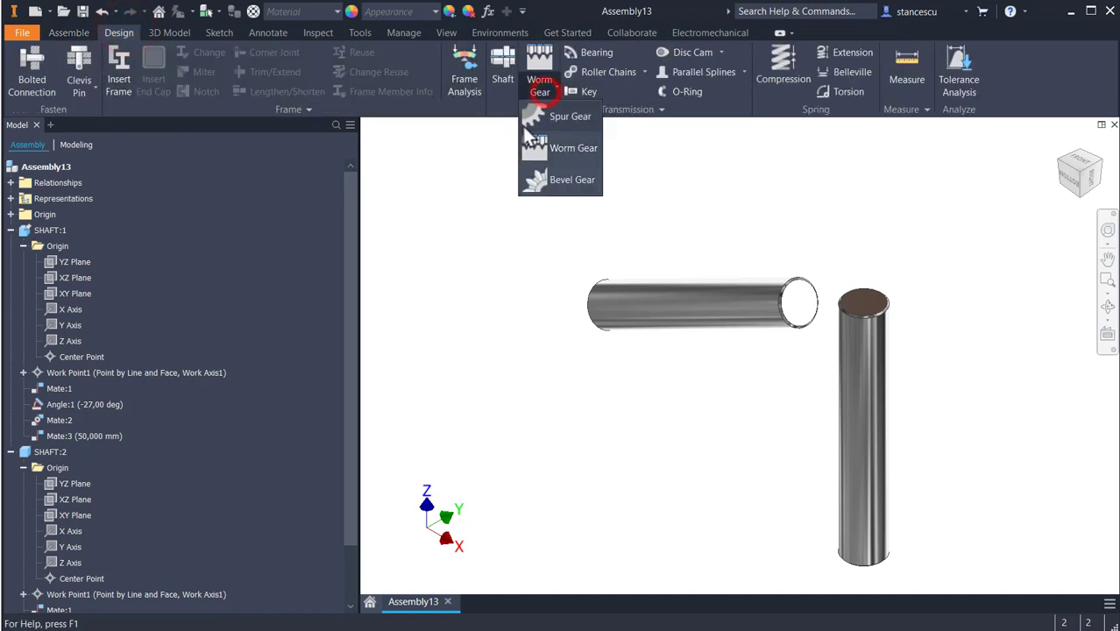
{"action": "left_click", "coordinate": [549, 183]}
{"action": "left_click", "coordinate": [859, 266]}
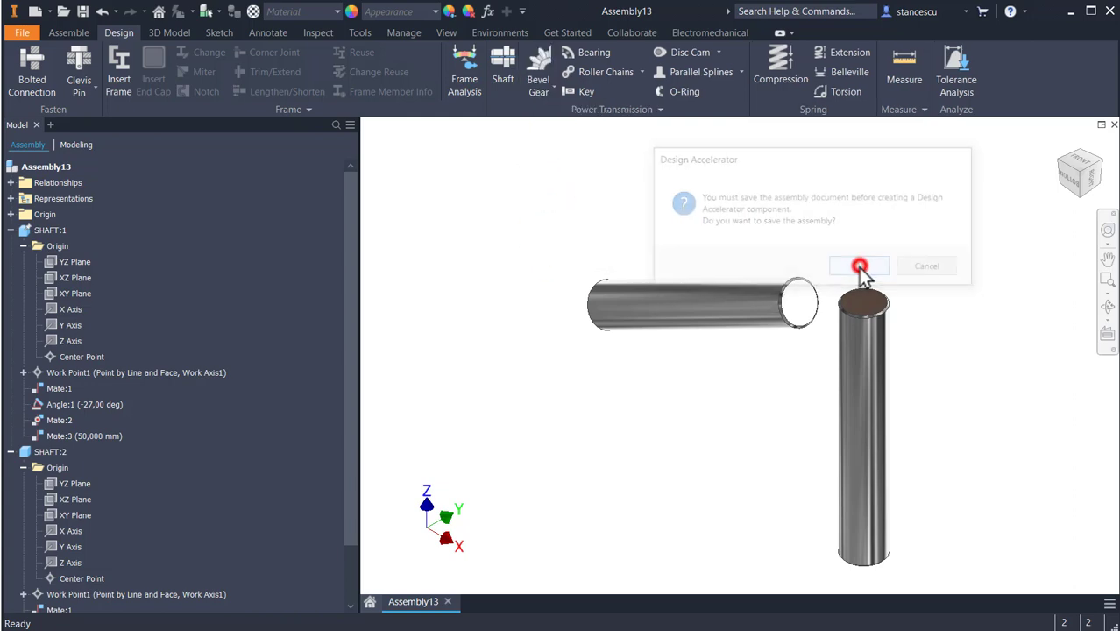
{"action": "left_click", "coordinate": [958, 560]}
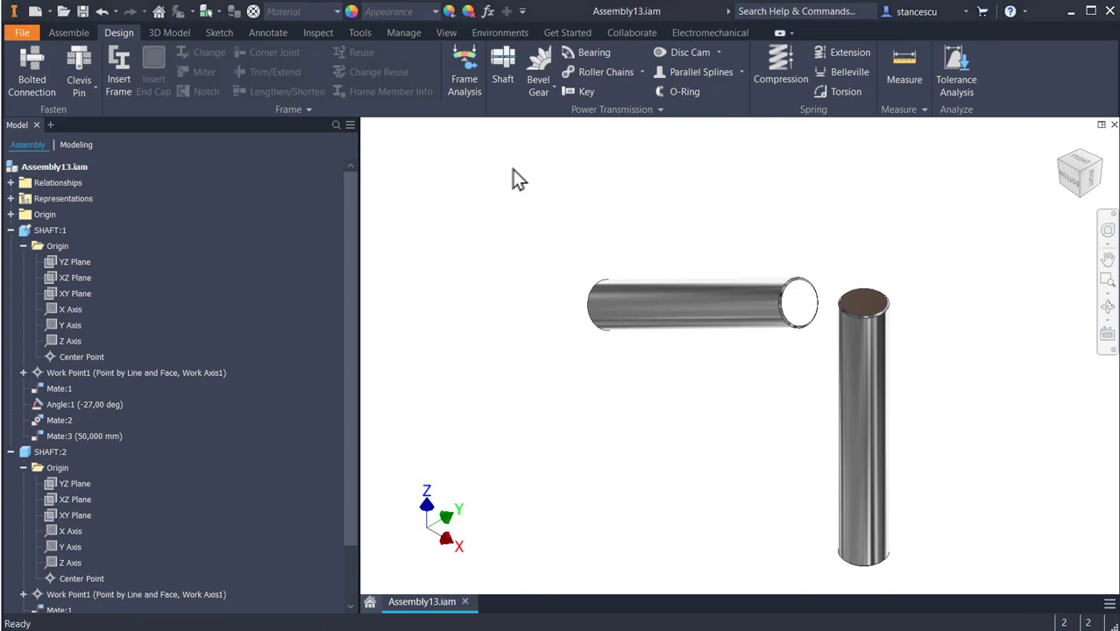
Start the Bevel Gear generator, assigning the angled shaft's cylindrical face and near end plane to Gear1 and the grounded shaft's cylindrical face to Gear2
{"action": "left_click", "coordinate": [536, 91]}
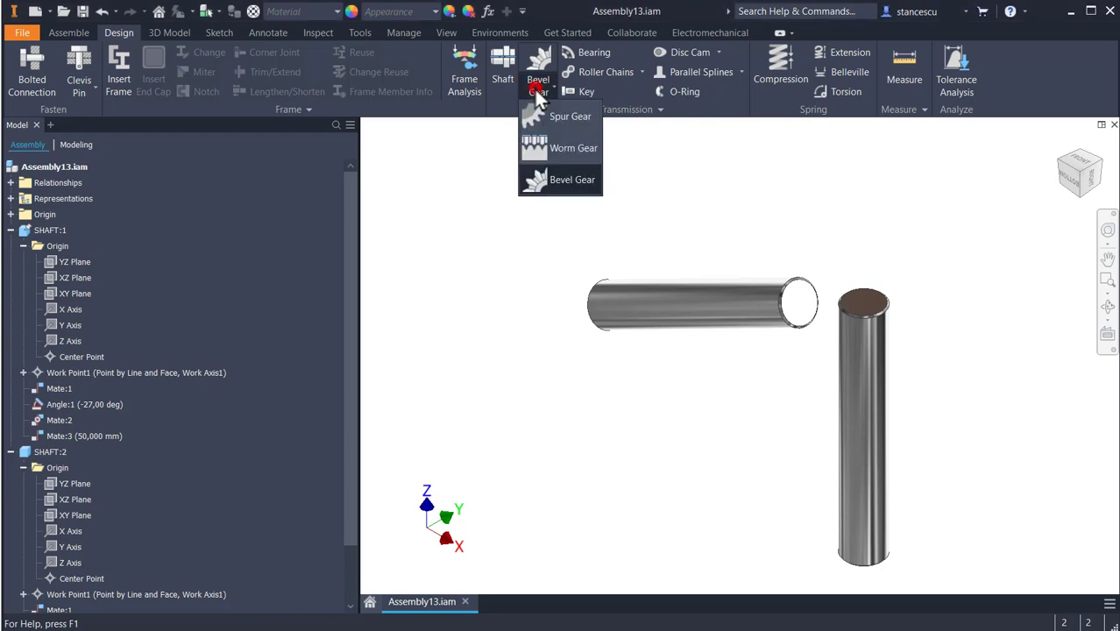
{"action": "left_click", "coordinate": [543, 184]}
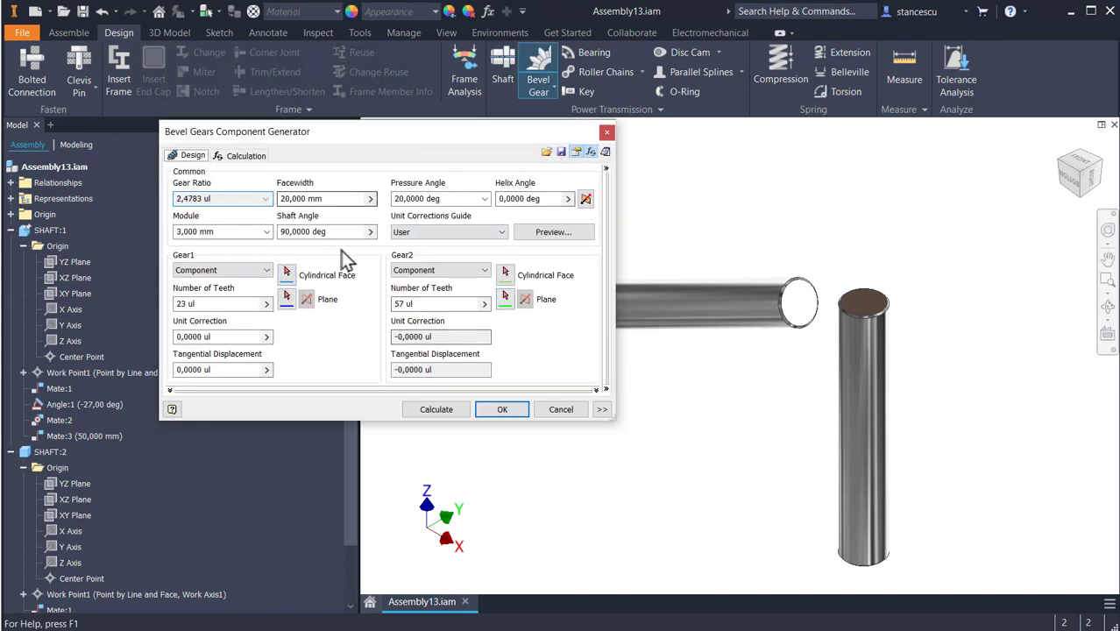
{"action": "left_click", "coordinate": [285, 299]}
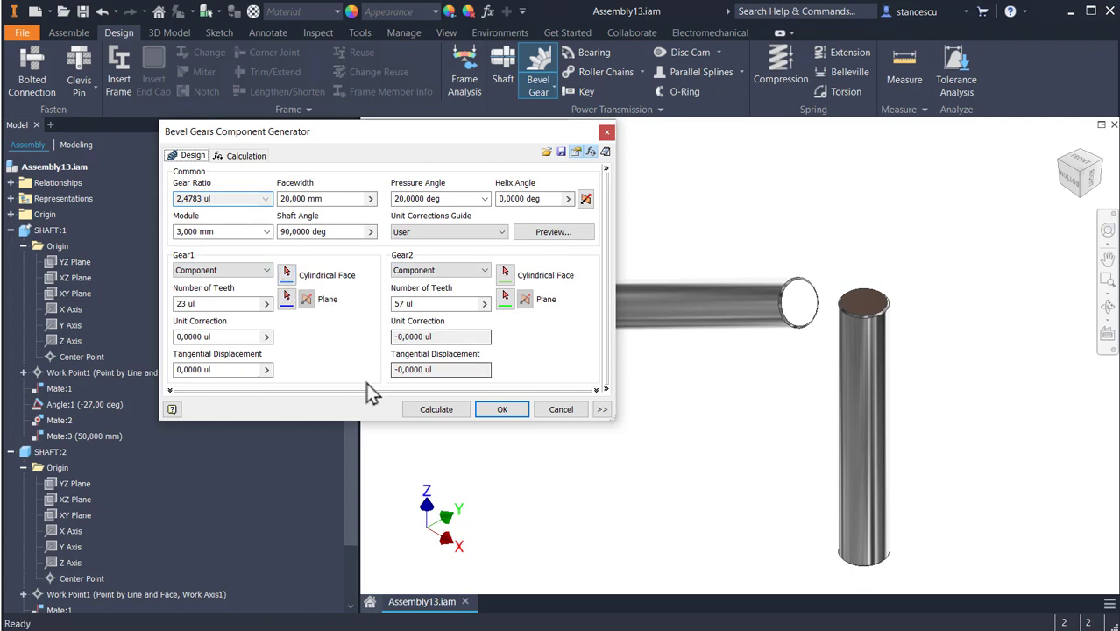
{"action": "left_click", "coordinate": [286, 273]}
{"action": "left_click", "coordinate": [712, 290]}
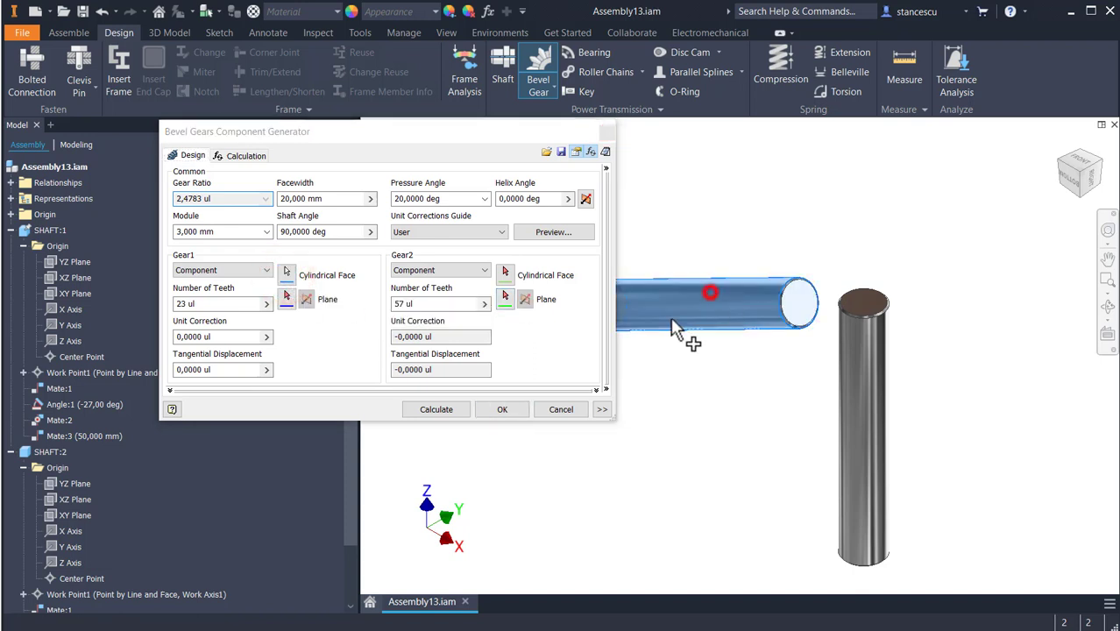
{"action": "left_click", "coordinate": [286, 299]}
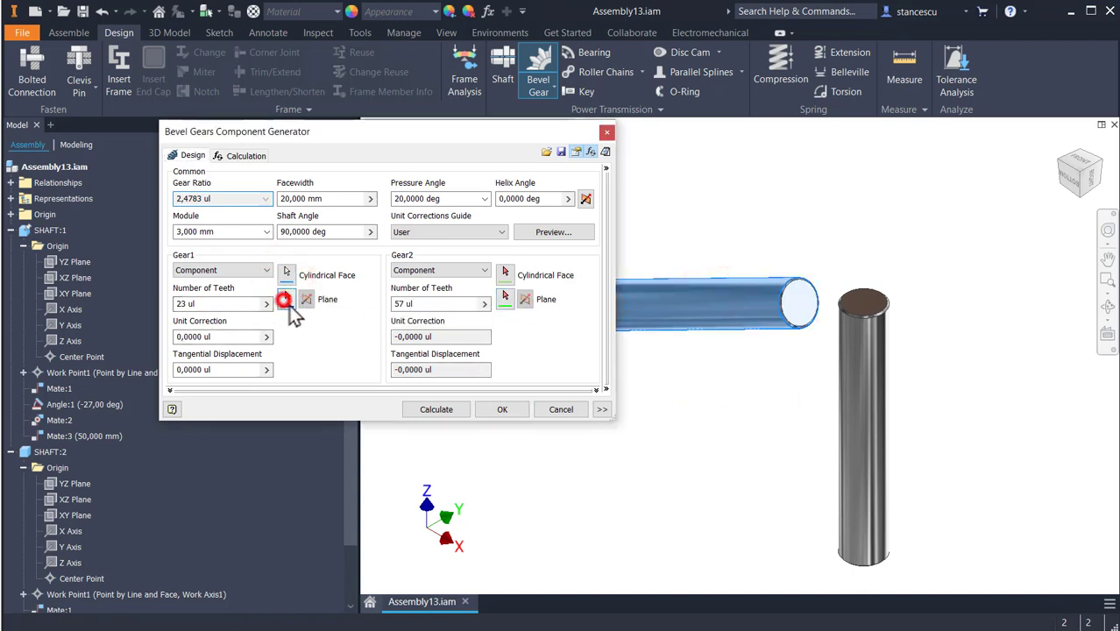
{"action": "left_click", "coordinate": [797, 314]}
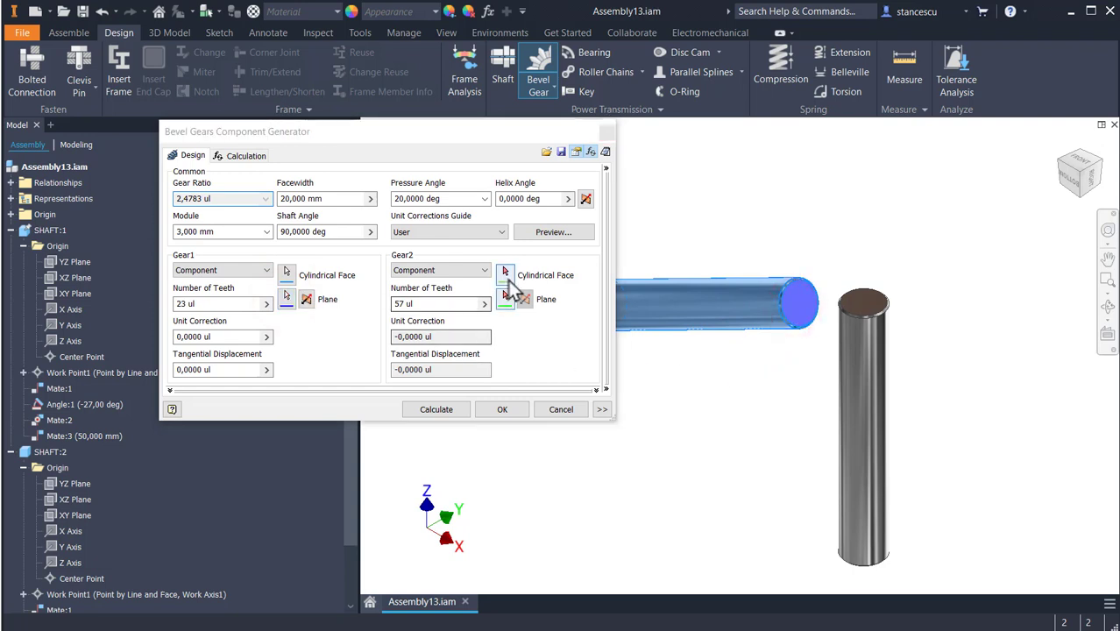
{"action": "left_click", "coordinate": [504, 274]}
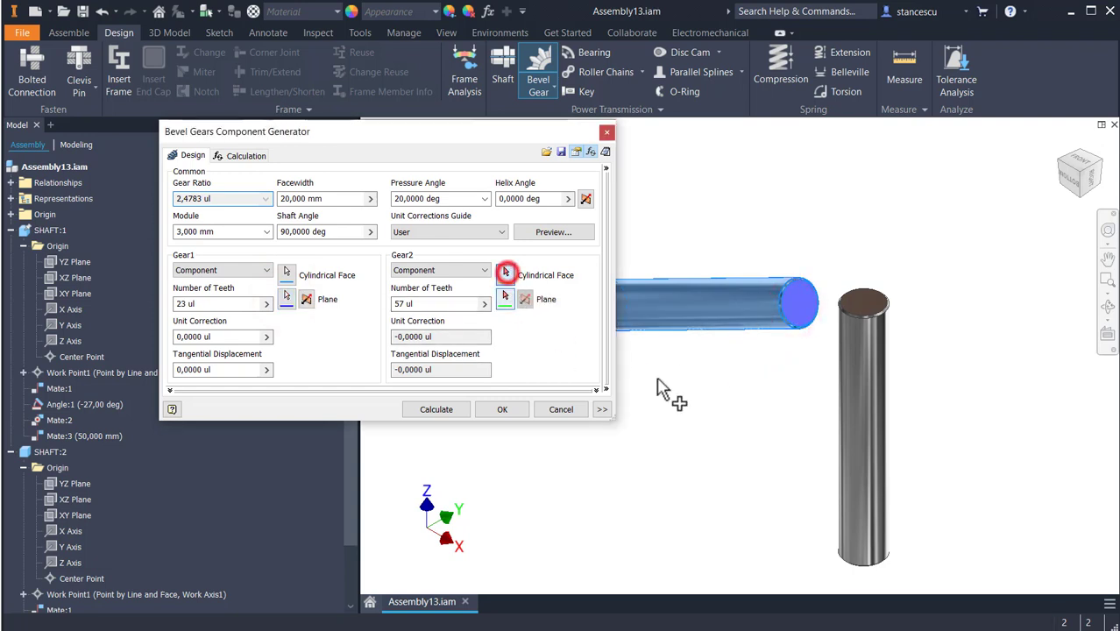
{"action": "left_click", "coordinate": [868, 384]}
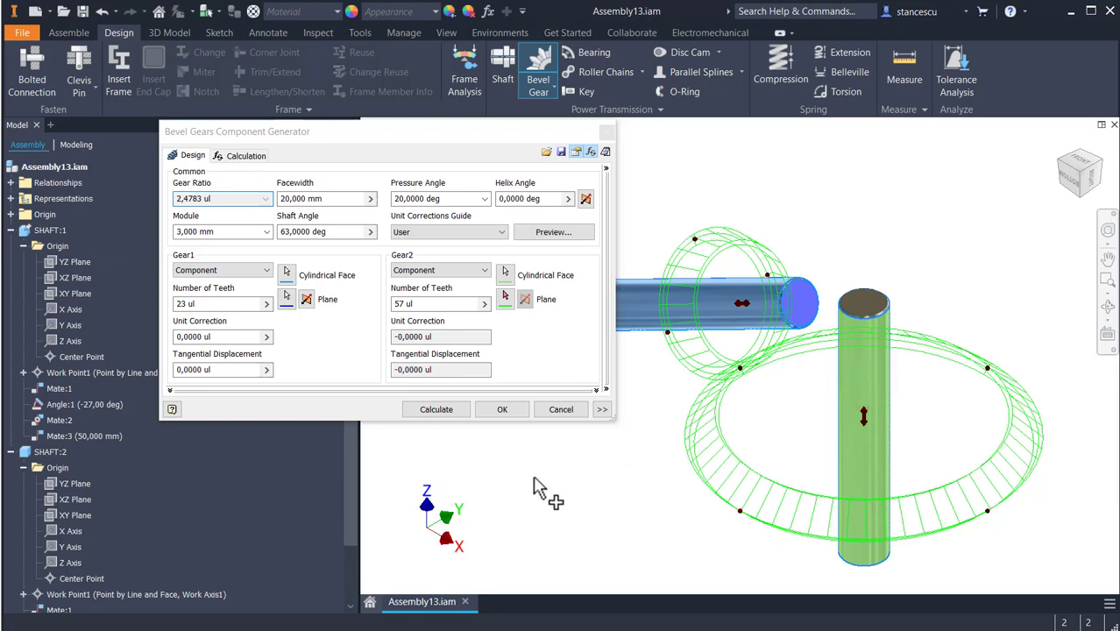
Set the number of teeth to 19 for Gear1 and 67 for Gear2
{"action": "double_click", "coordinate": [216, 303]}
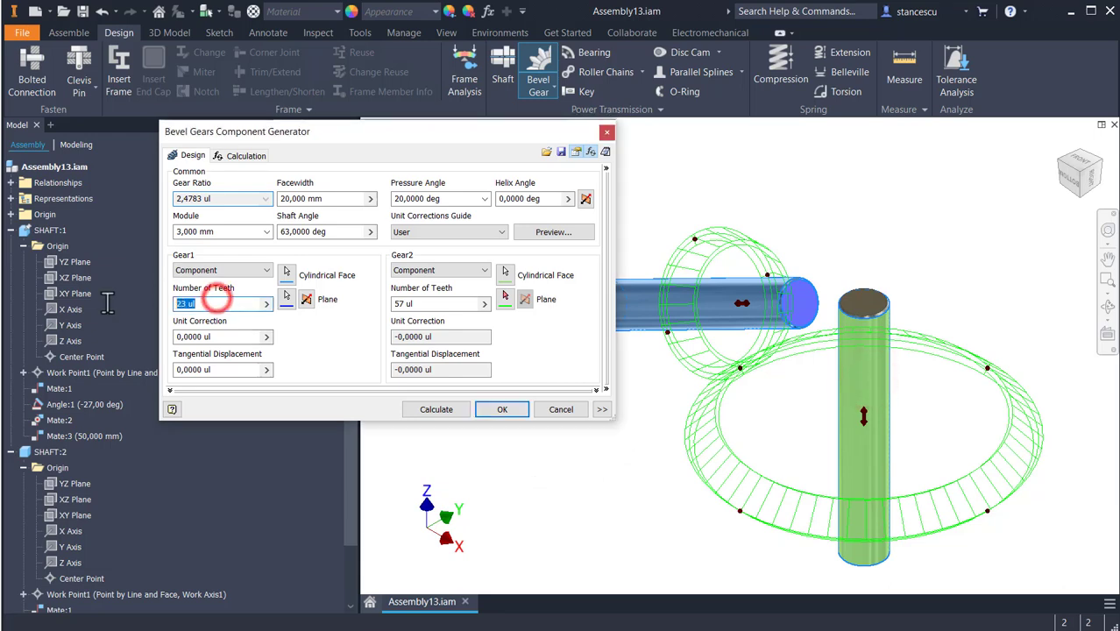
{"action": "type", "text": "19"}
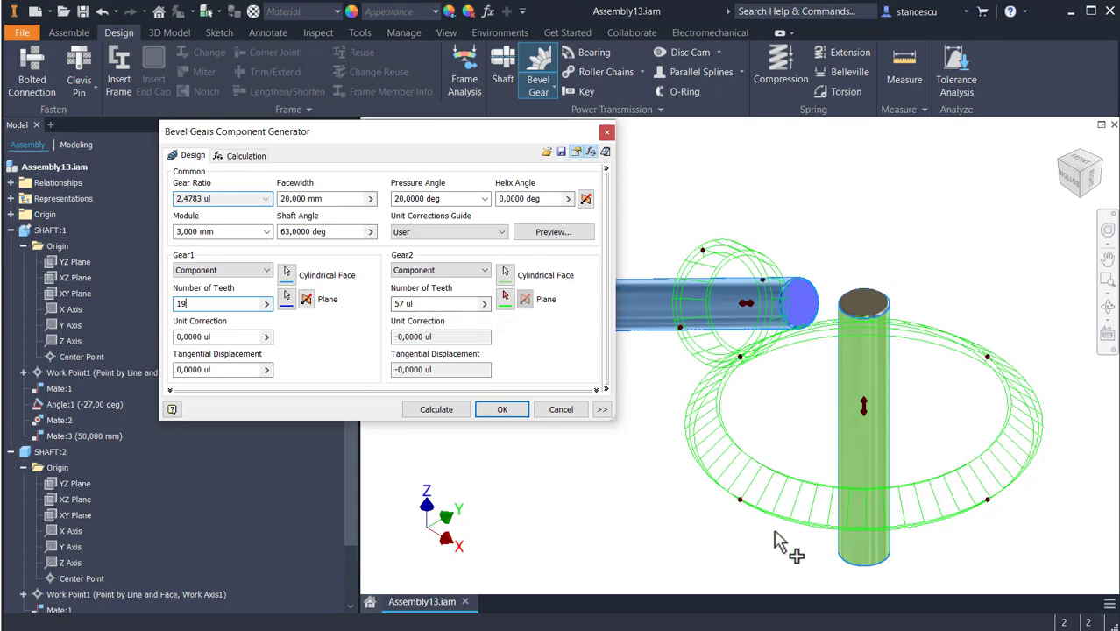
{"action": "scroll", "coordinate": [735, 524], "scroll_direction": "up", "scroll_amount": 3}
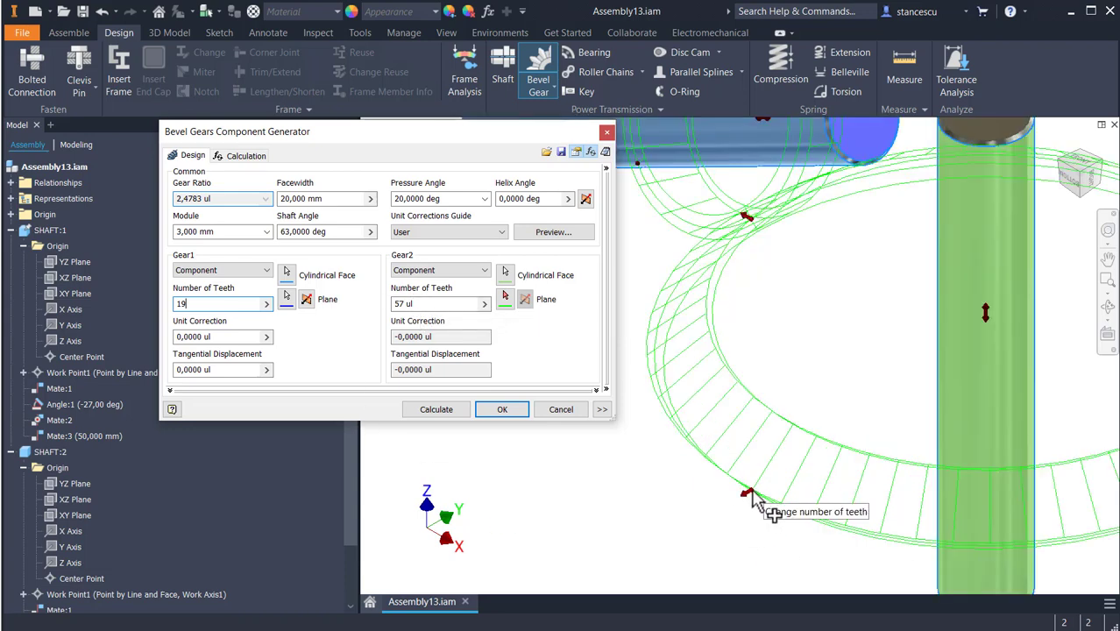
{"action": "left_click", "coordinate": [751, 495]}
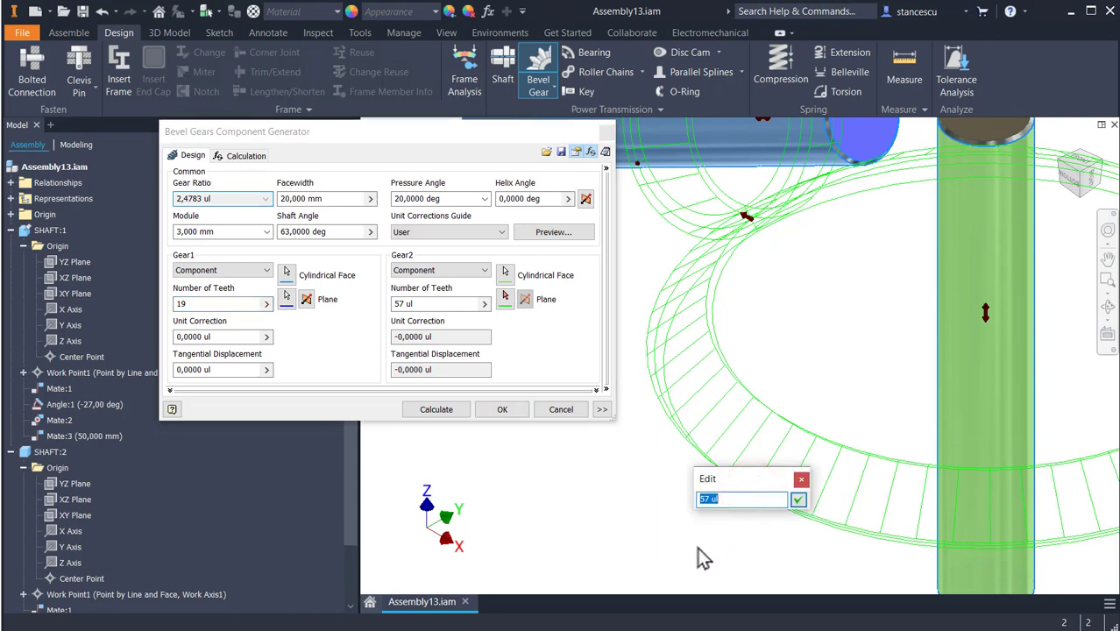
{"action": "key", "text": "BackSpace"}
{"action": "left_click", "coordinate": [717, 497]}
{"action": "key", "text": "ctrl+z"}
{"action": "key", "text": "Left"}
{"action": "key", "text": "Delete"}
{"action": "type", "text": "6"}
{"action": "left_click", "coordinate": [796, 501]}
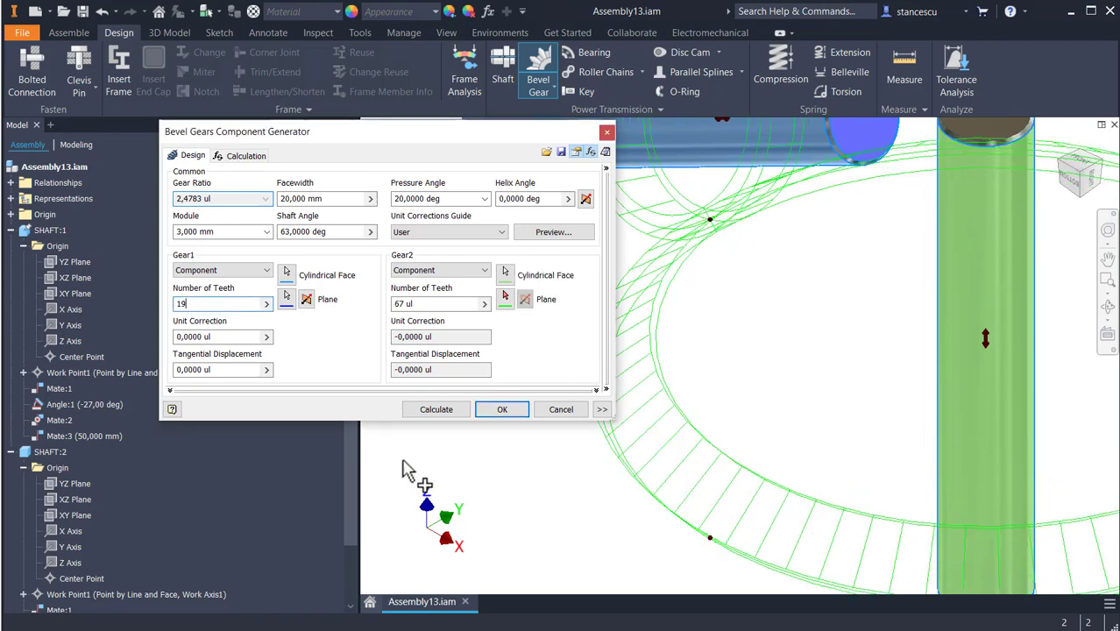
{"action": "scroll", "coordinate": [774, 387], "scroll_direction": "down", "scroll_amount": 3}
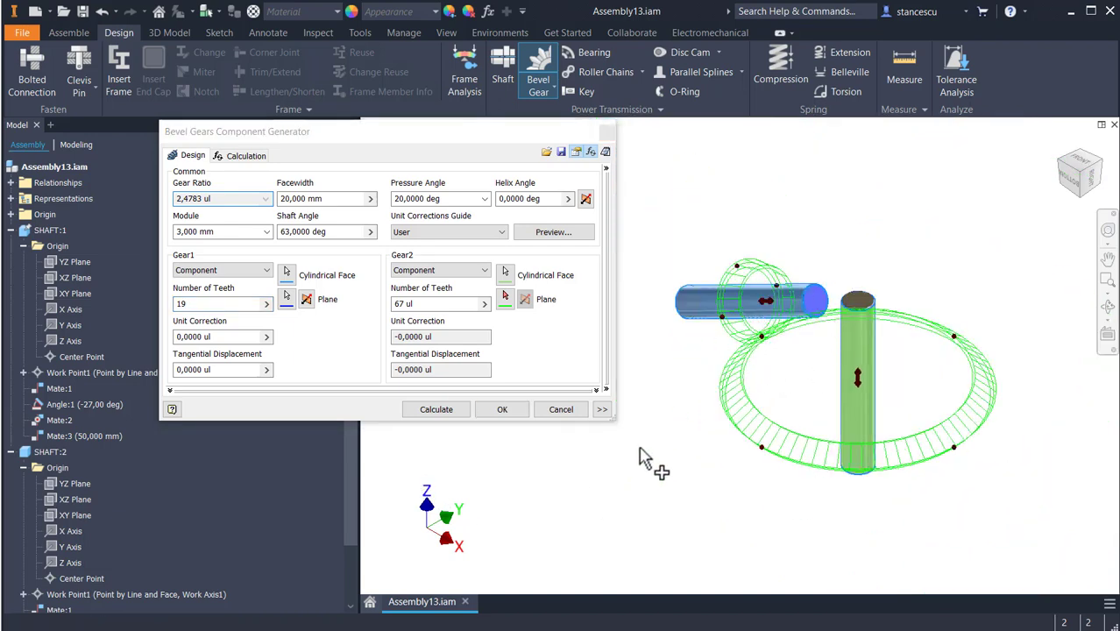
Calculate the bevel gear design and generate the gear set, accepting the proposed file names
{"action": "left_click", "coordinate": [442, 412]}
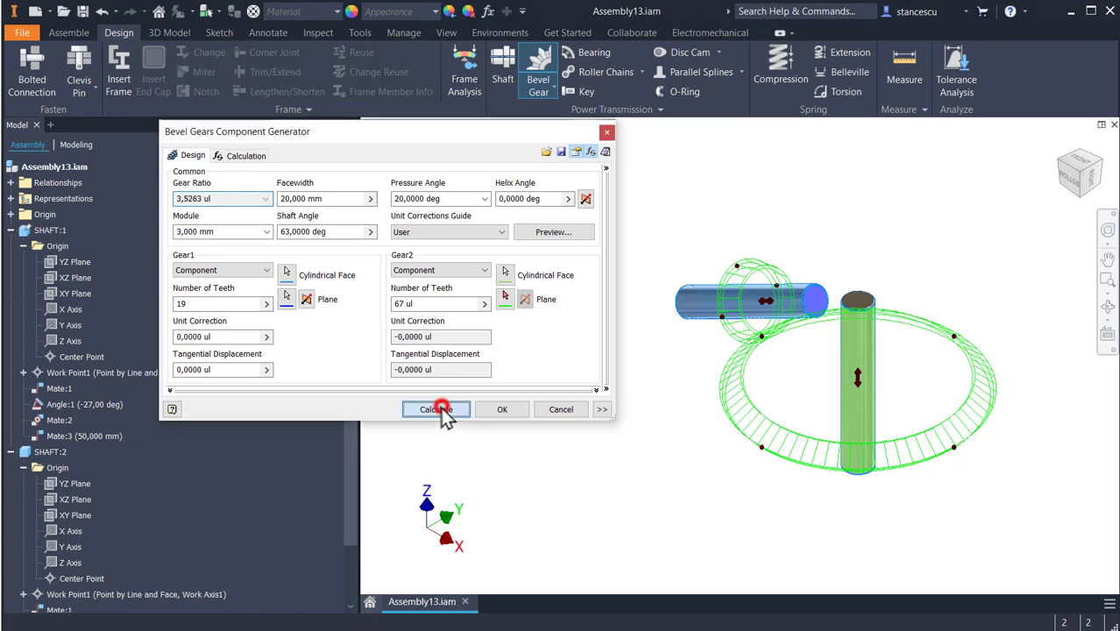
{"action": "left_click", "coordinate": [505, 412]}
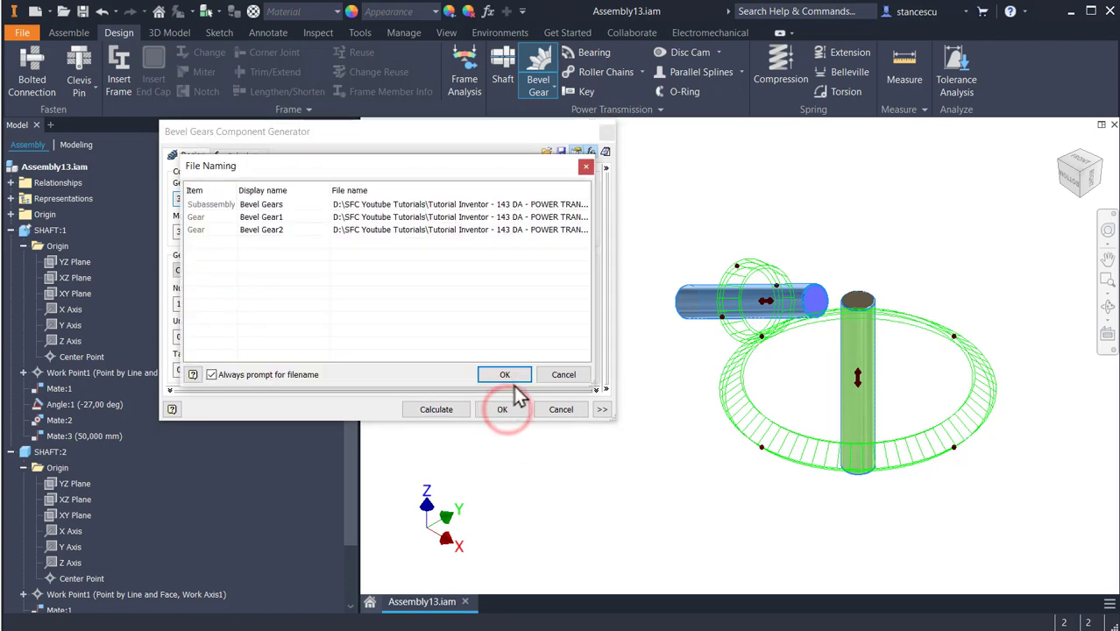
{"action": "left_click", "coordinate": [508, 376]}
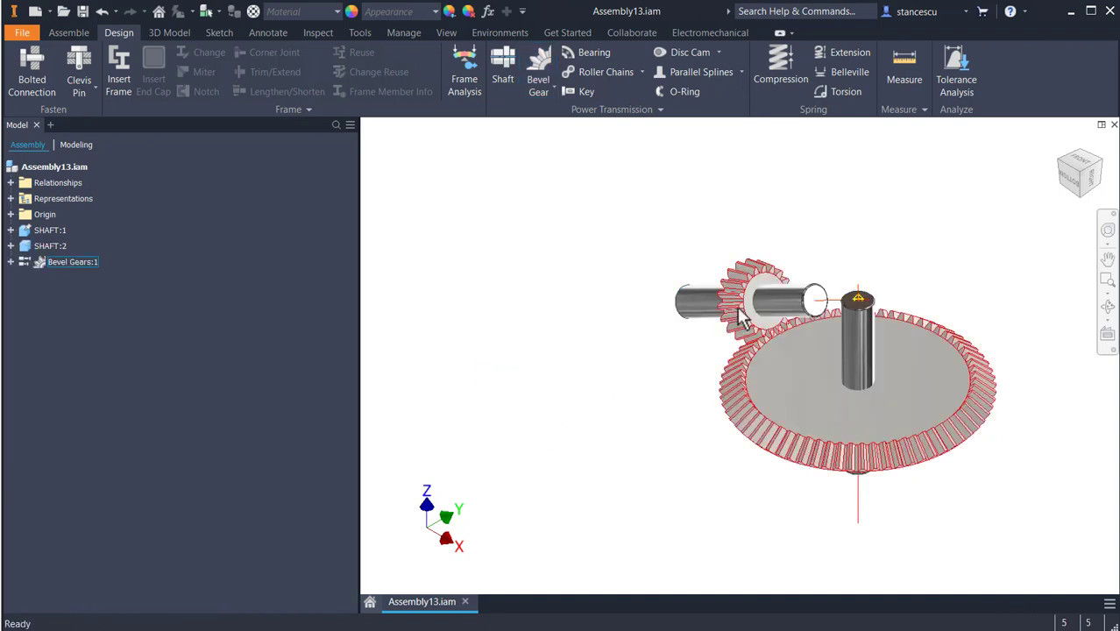
Rotate the small bevel gear on the angled shaft to check how it meshes with the large gear
{"action": "scroll", "coordinate": [640, 351], "scroll_direction": "up", "scroll_amount": 4}
{"action": "middle_click_drag", "start_coordinate": [633, 338], "coordinate": [624, 360]}
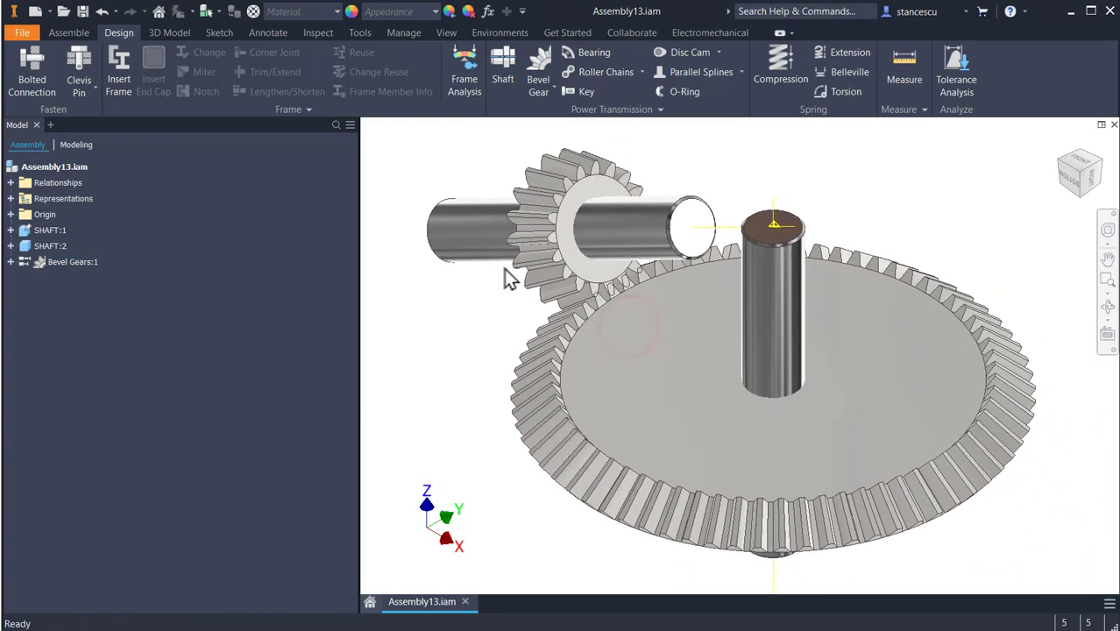
{"action": "left_click", "coordinate": [567, 193]}
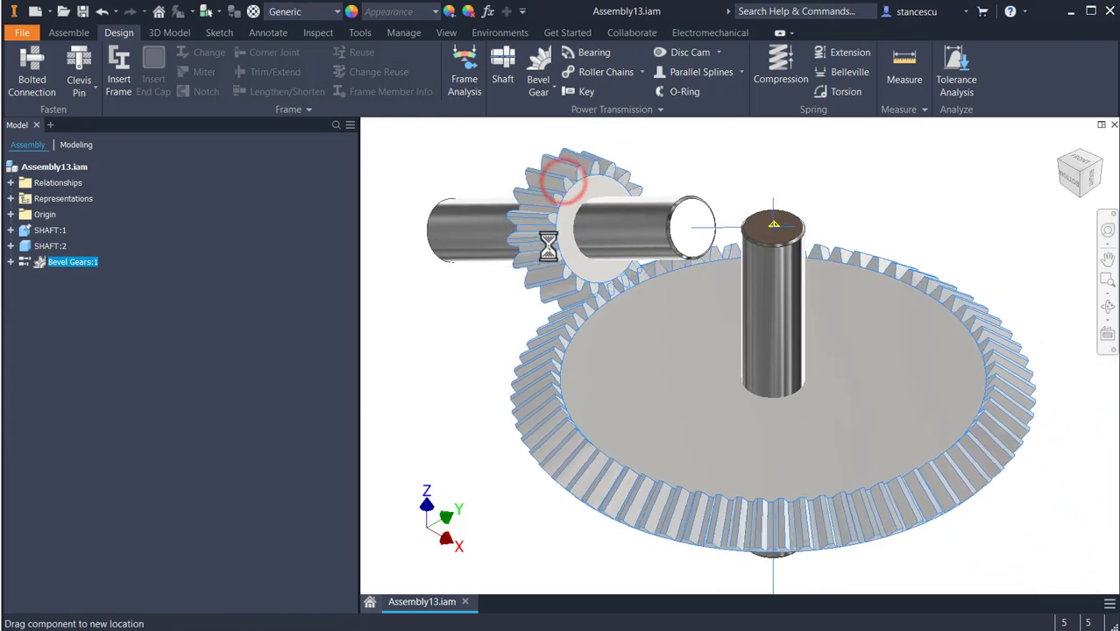
{"action": "left_click_drag", "start_coordinate": [566, 191], "coordinate": [563, 255]}
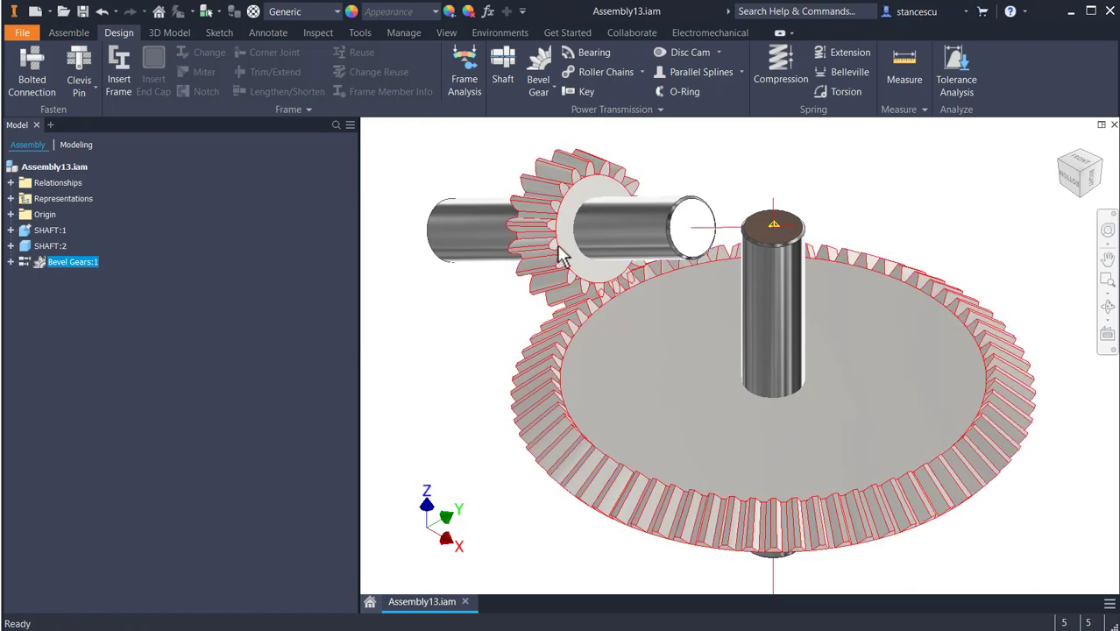
{"action": "left_click", "coordinate": [443, 363]}
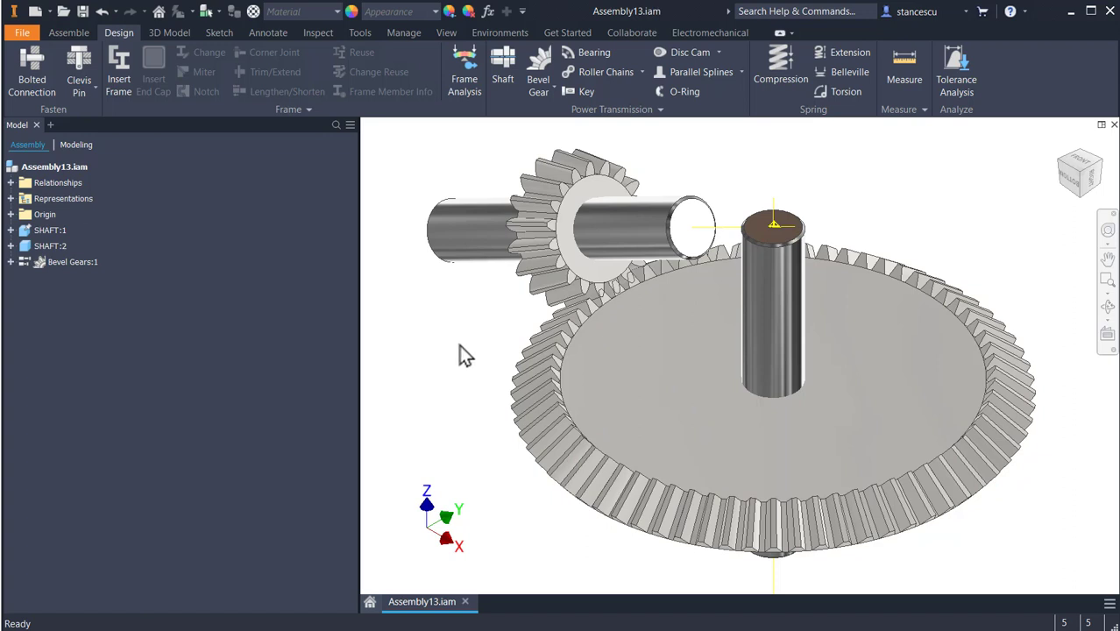
Edit the bevel gear set with the Design Accelerator, review its results report from the common parameters to the strength calculation, and close the generator
{"action": "right_click", "coordinate": [40, 265]}
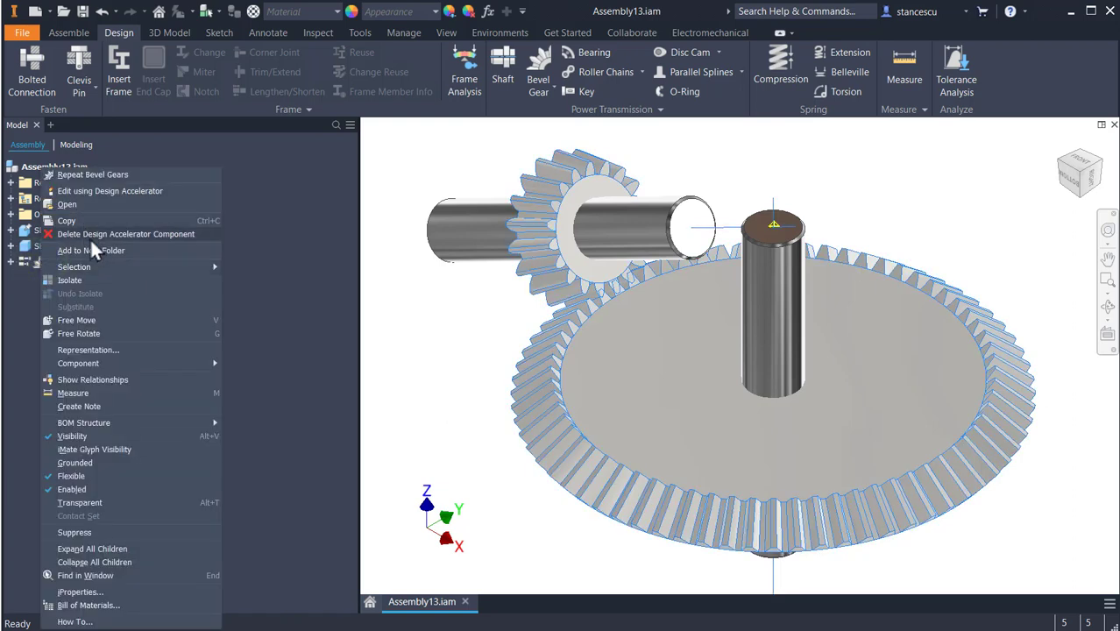
{"action": "left_click", "coordinate": [88, 191]}
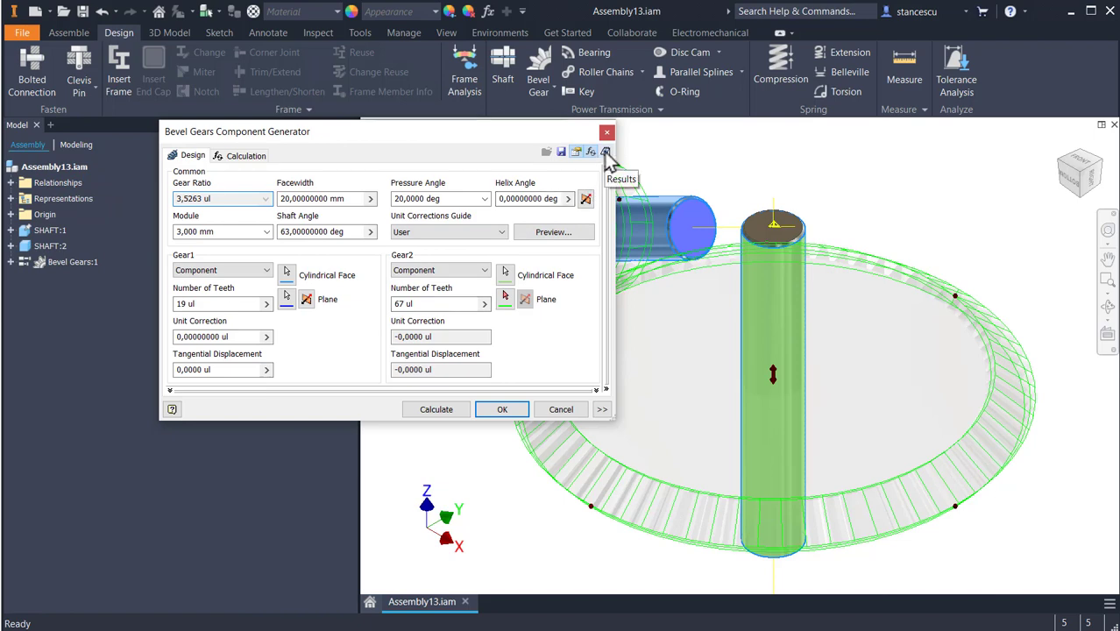
{"action": "left_click", "coordinate": [605, 152]}
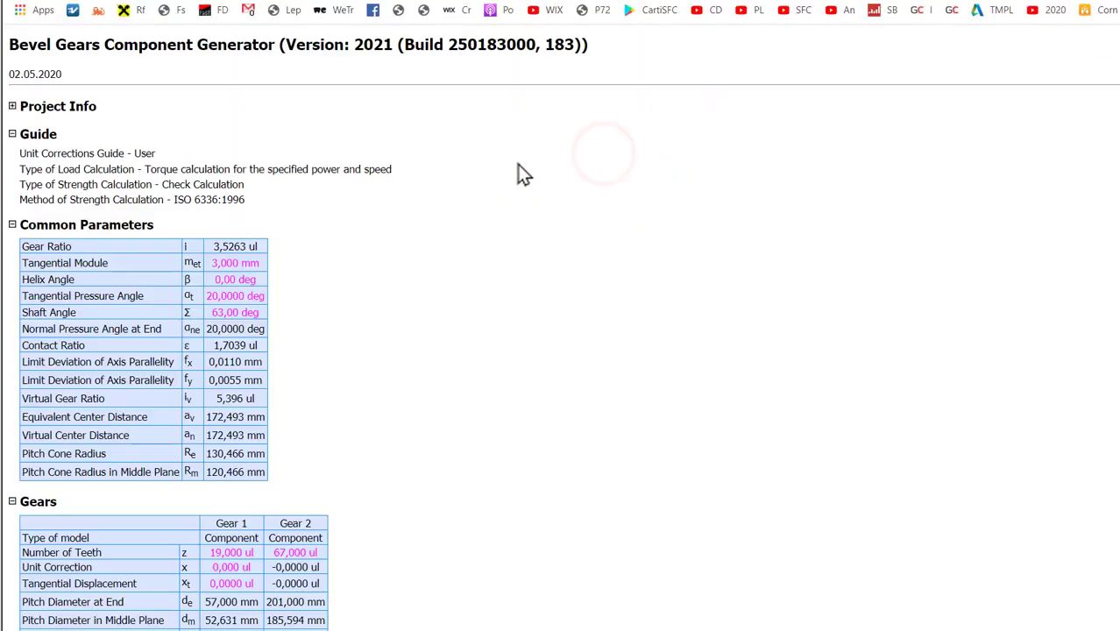
{"action": "scroll", "coordinate": [503, 249], "scroll_direction": "down", "scroll_amount": 1}
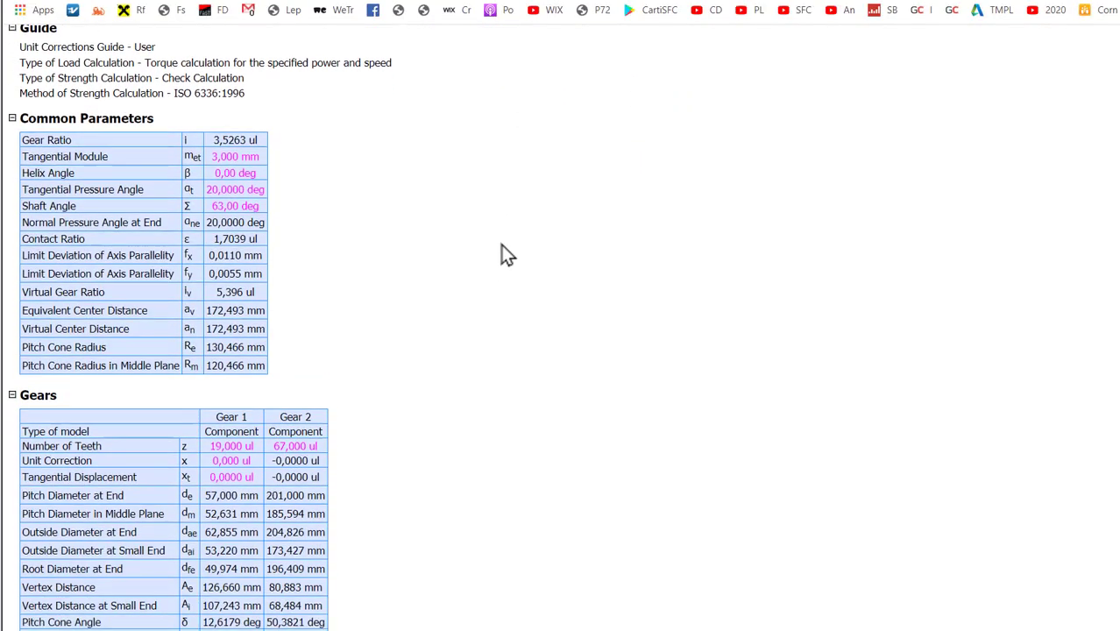
{"action": "scroll", "coordinate": [503, 254], "scroll_direction": "down", "scroll_amount": 12}
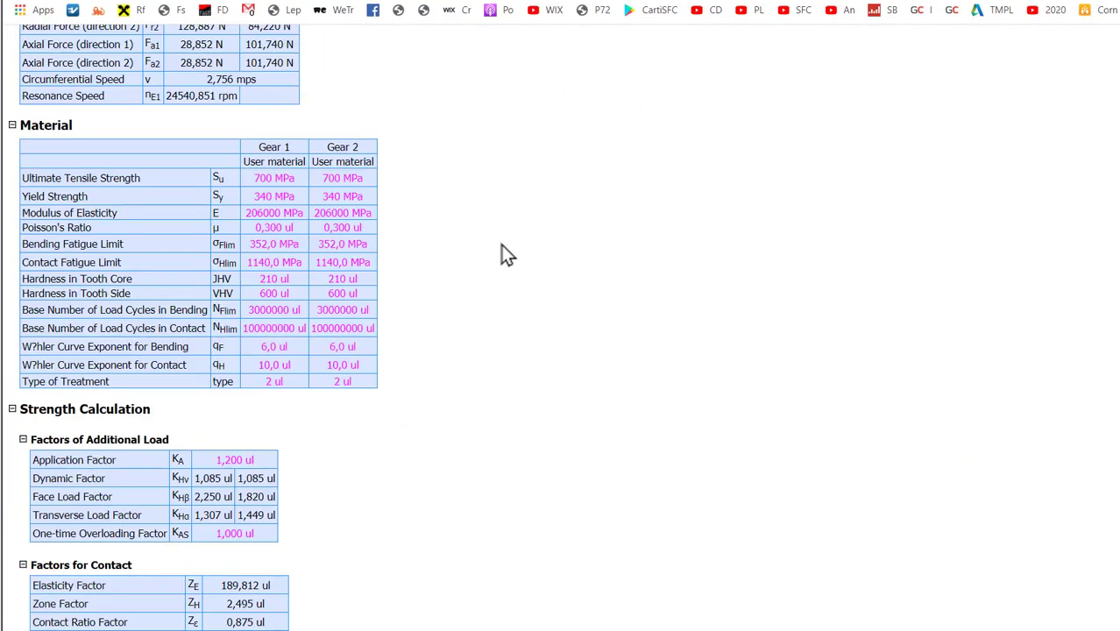
{"action": "scroll", "coordinate": [503, 254], "scroll_direction": "down", "scroll_amount": 6}
{"action": "scroll", "coordinate": [503, 254], "scroll_direction": "up", "scroll_amount": 20}
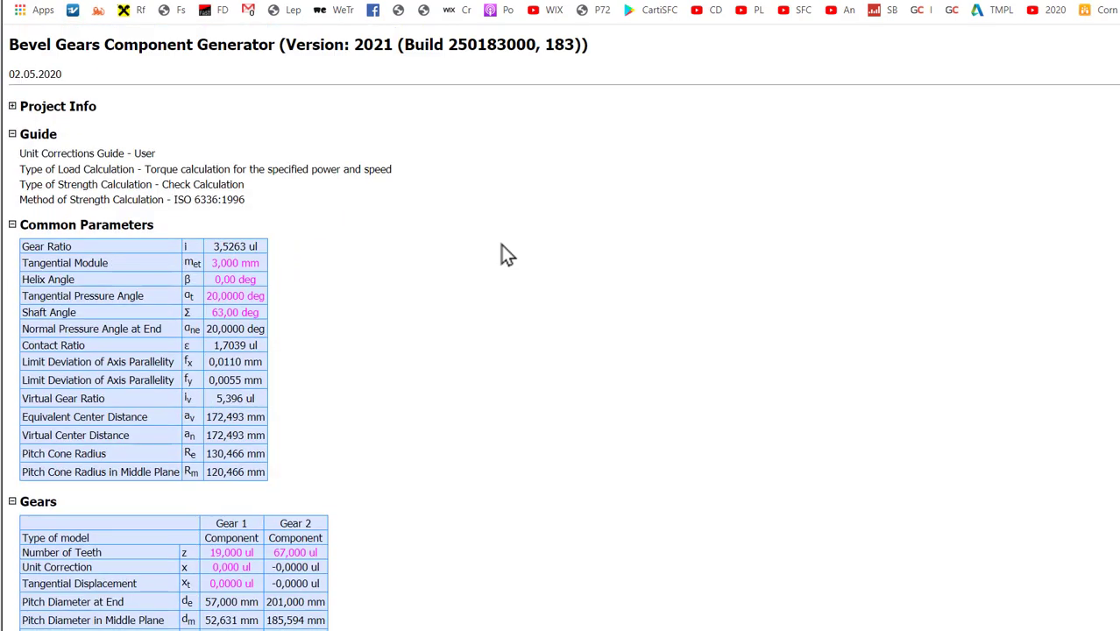
{"action": "left_click", "coordinate": [457, 247]}
{"action": "right_click", "coordinate": [359, 325]}
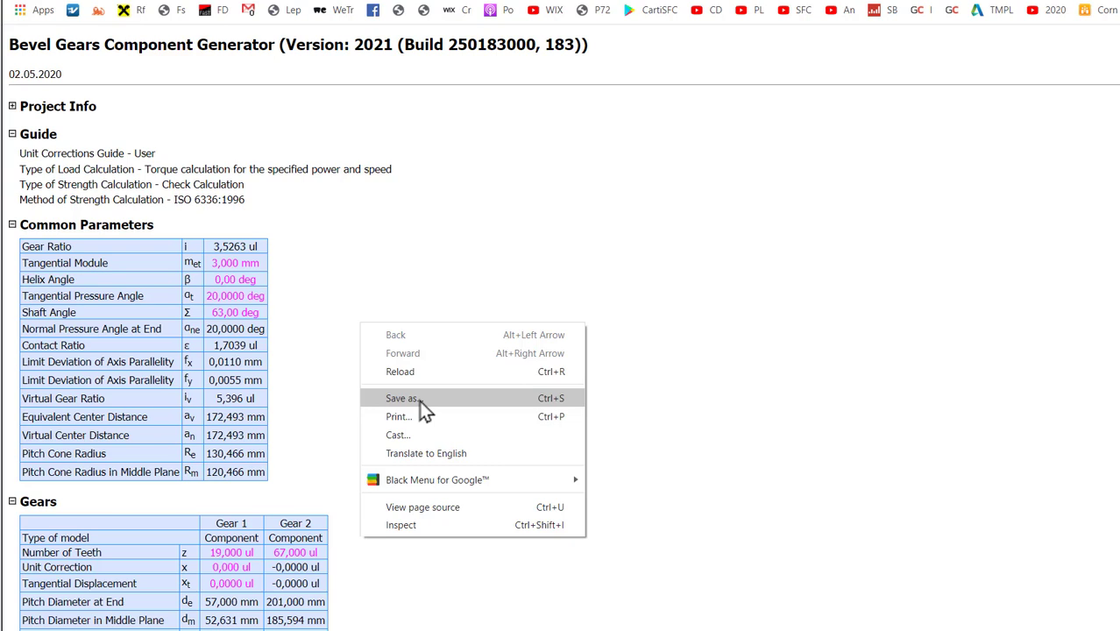
{"action": "left_click", "coordinate": [619, 229]}
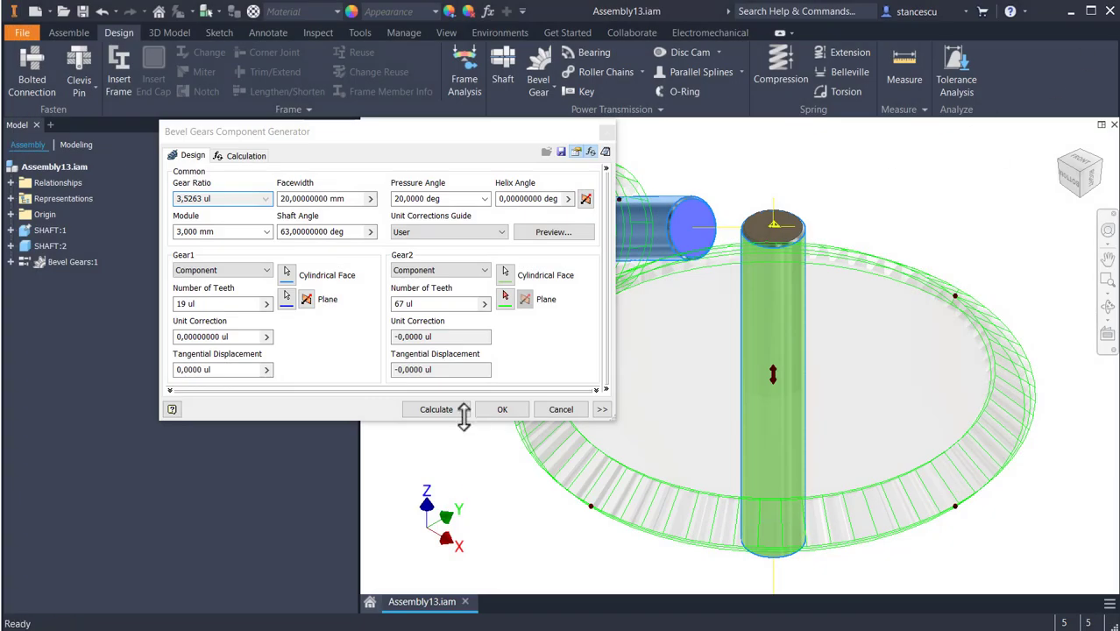
{"action": "left_click", "coordinate": [493, 410]}
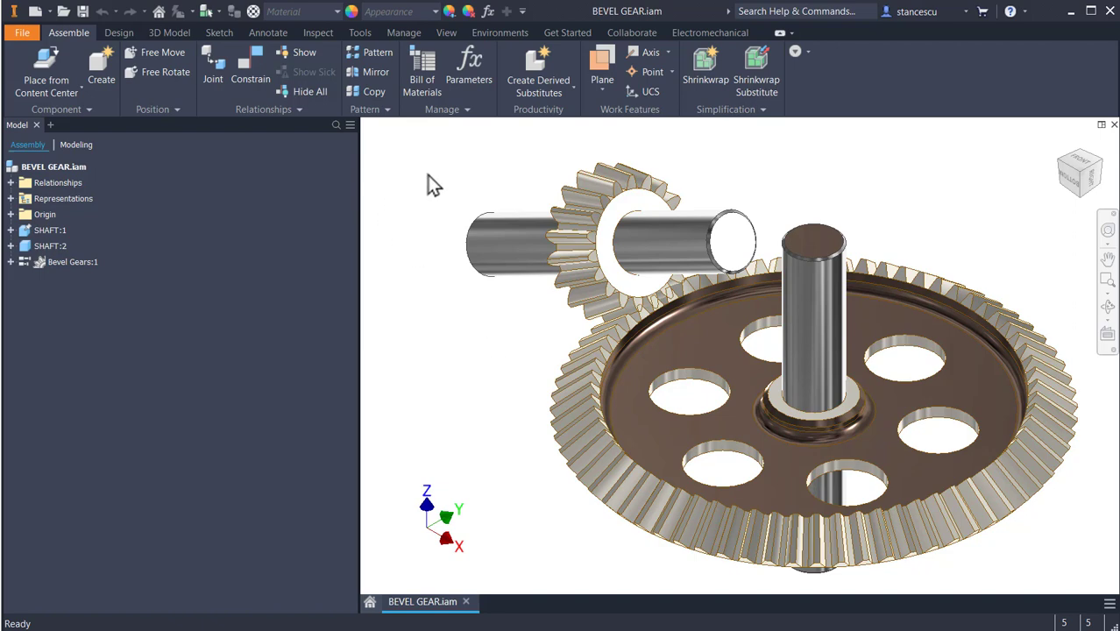
Create a drawing from the metric ISO.idw template and position a front base view of BEVEL GEAR.iam at 1:2 scale in the sheet's lower half
{"action": "left_click", "coordinate": [36, 13]}
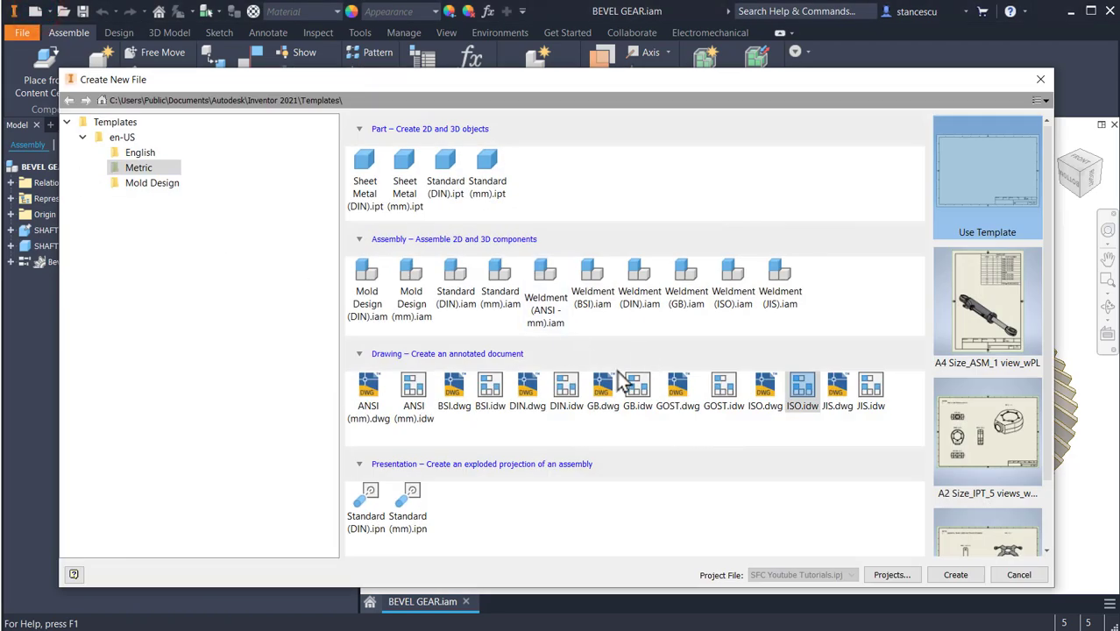
{"action": "double_click", "coordinate": [794, 396]}
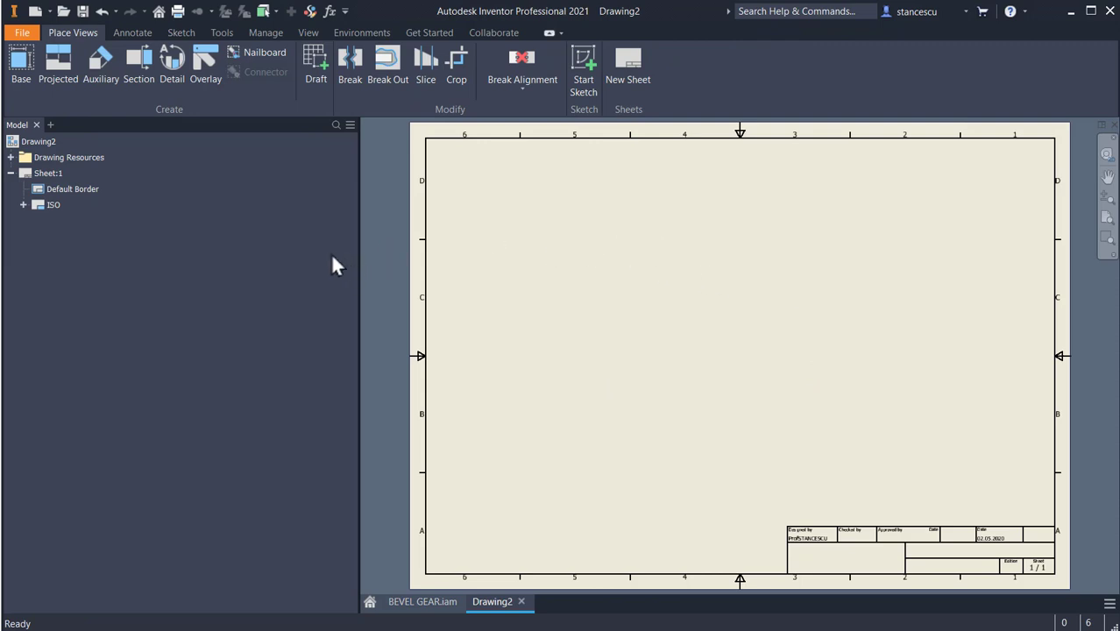
{"action": "left_click", "coordinate": [21, 63]}
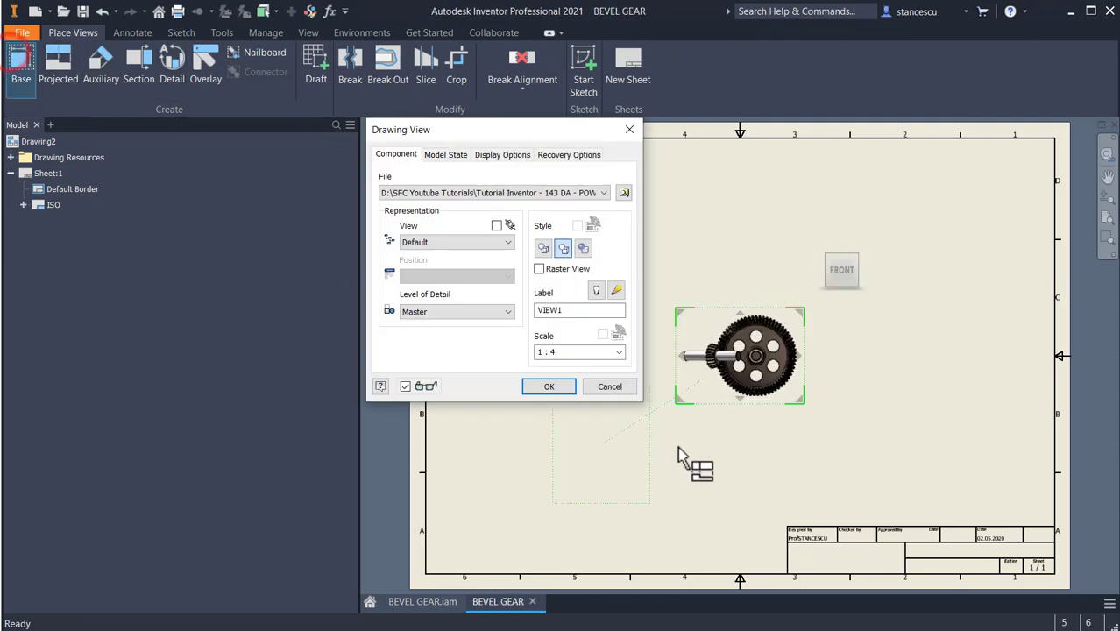
{"action": "left_click", "coordinate": [619, 352]}
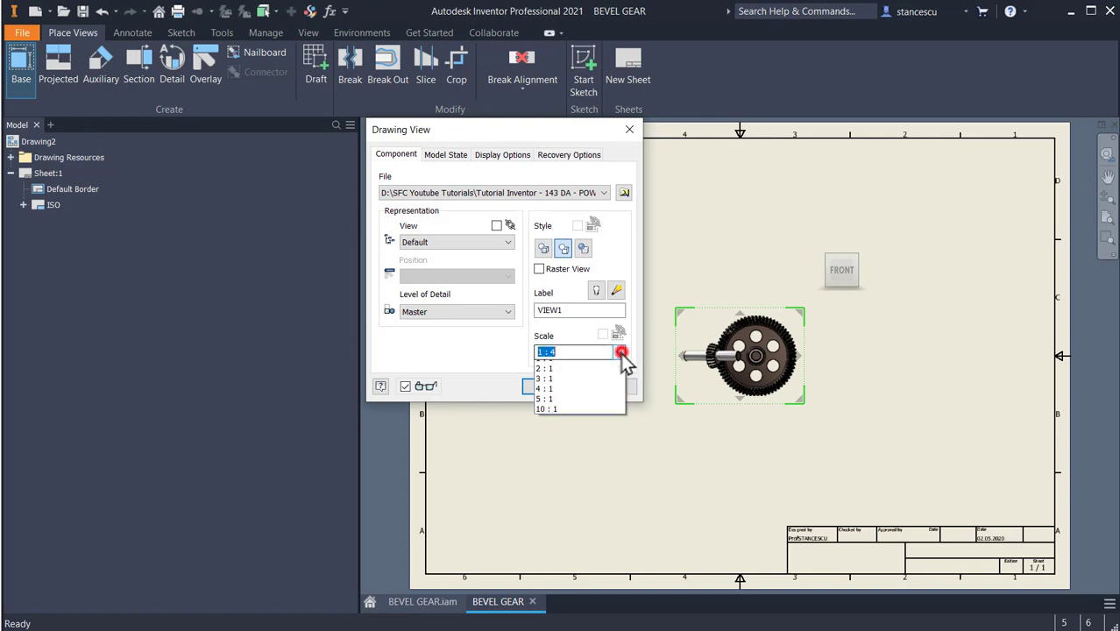
{"action": "left_click", "coordinate": [569, 372]}
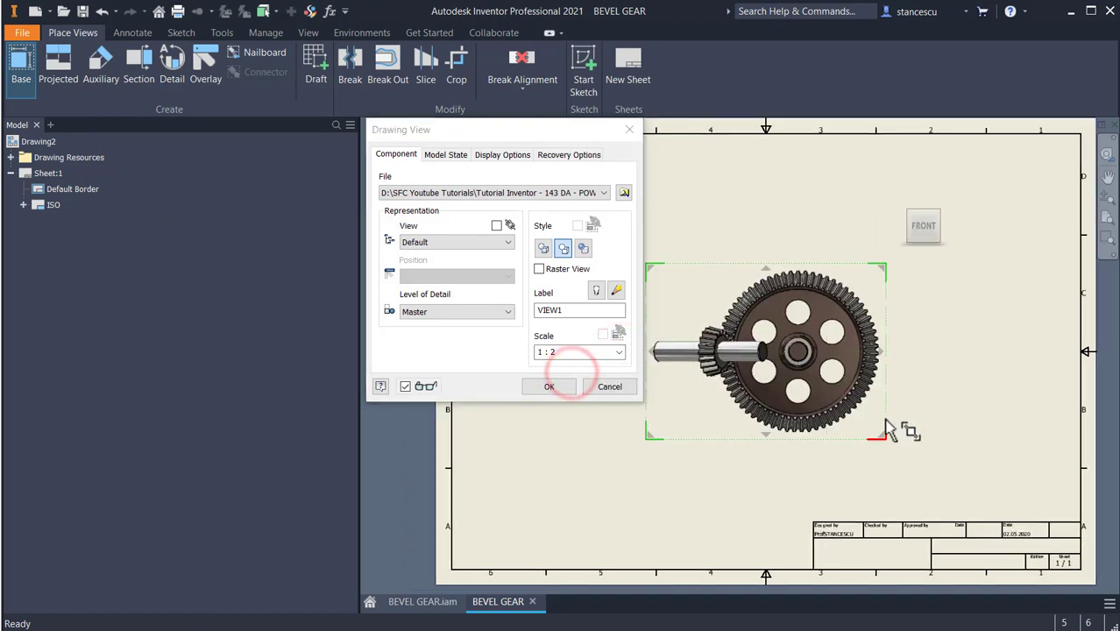
{"action": "left_click", "coordinate": [884, 419]}
{"action": "mouse_move", "coordinate": [864, 428]}
{"action": "left_mouse_down"}
{"action": "mouse_move", "coordinate": [801, 465]}
{"action": "mouse_move", "coordinate": [765, 524]}
{"action": "mouse_move", "coordinate": [777, 529]}
{"action": "mouse_move", "coordinate": [764, 528]}
{"action": "left_mouse_up"}
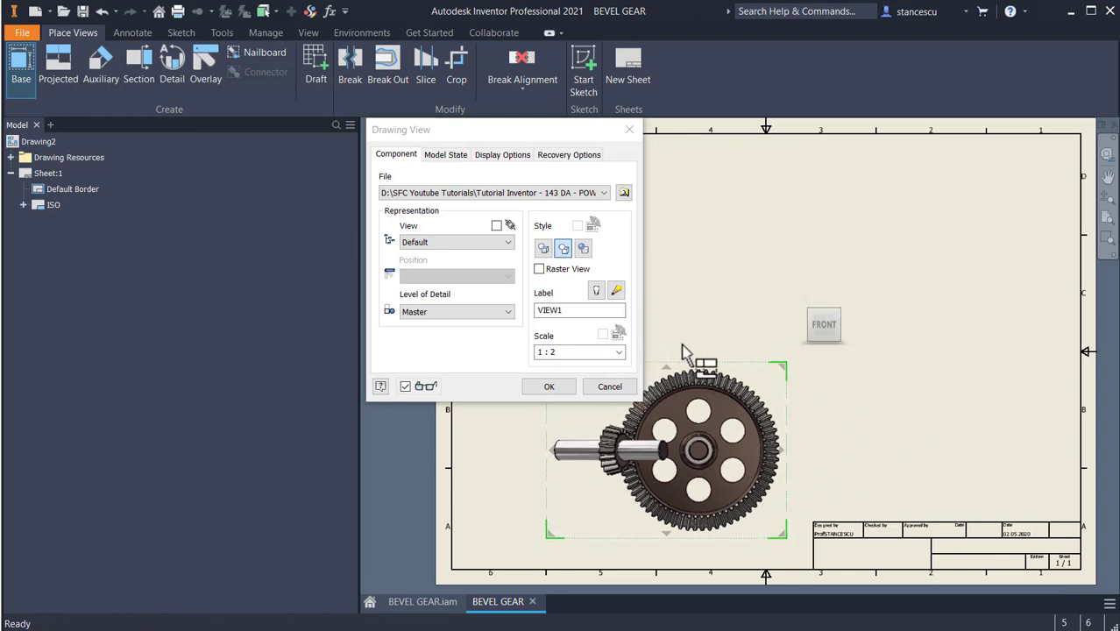
Project a second view above the front base view, create both views, and move the upper view slightly down
{"action": "left_click", "coordinate": [728, 240]}
{"action": "left_click", "coordinate": [547, 385]}
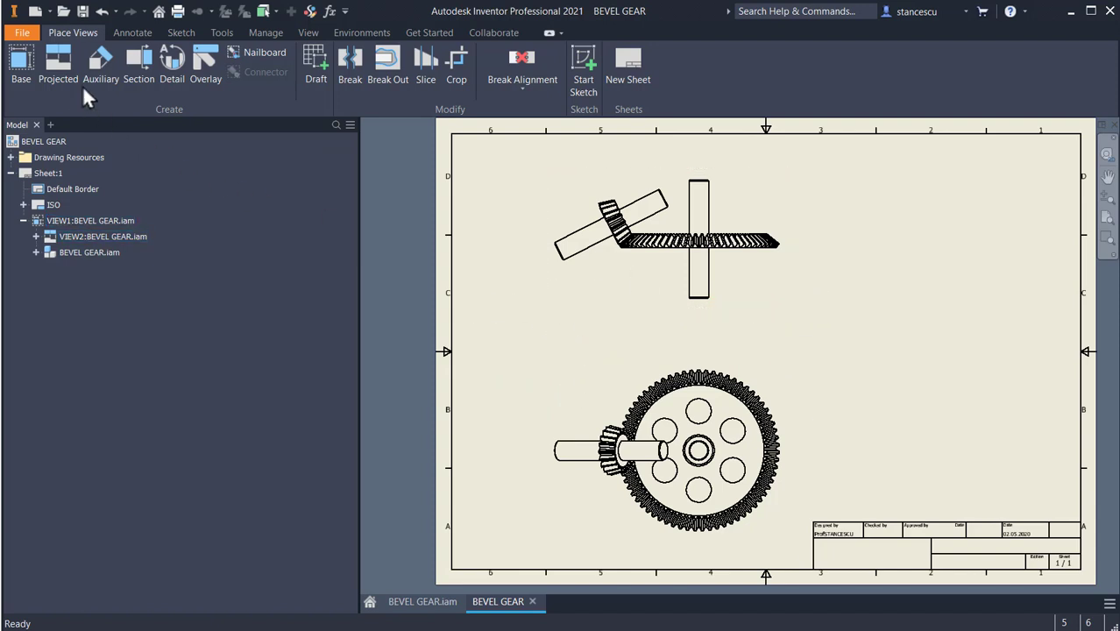
{"action": "left_click_drag", "start_coordinate": [785, 310], "coordinate": [786, 321]}
Start projecting an isometric view of the bevel gear assembly onto the free area of the sheet beside the two views
{"action": "left_click", "coordinate": [58, 64]}
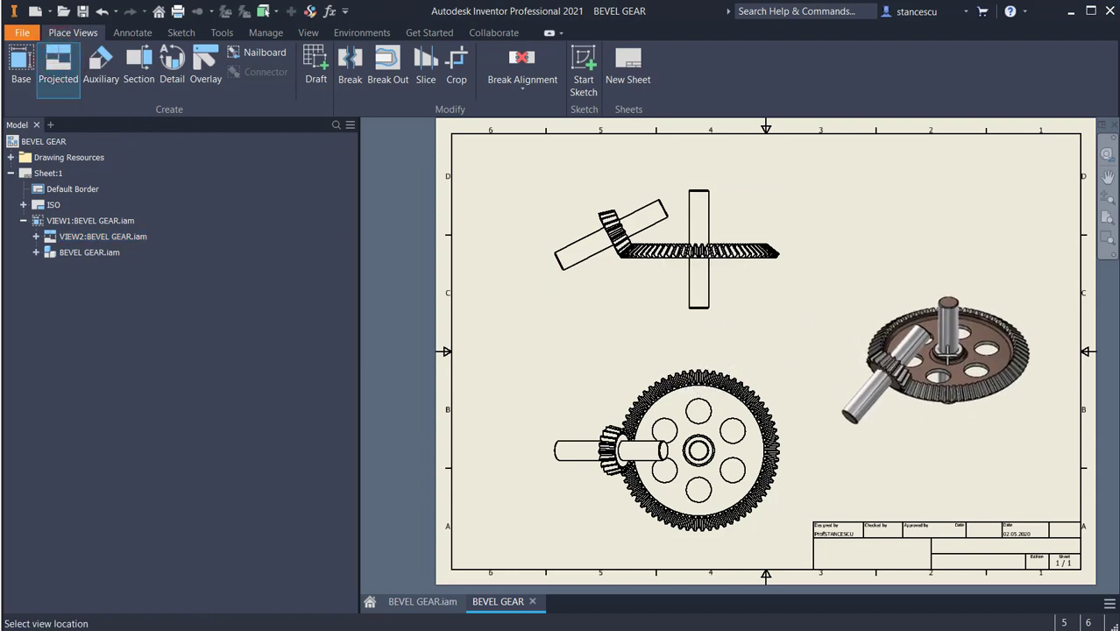
Place a projected isometric view of the bevel gear assembly on the sheet, beside the two orthographic views
{"action": "left_click", "coordinate": [946, 352]}
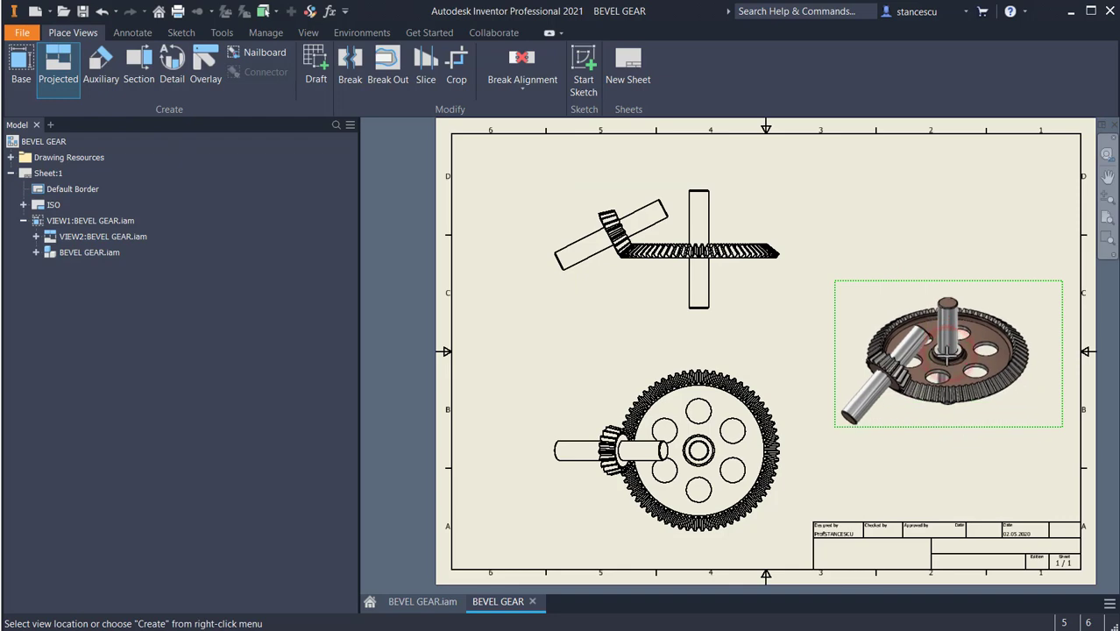
{"action": "right_click", "coordinate": [948, 355]}
{"action": "left_click", "coordinate": [989, 359]}
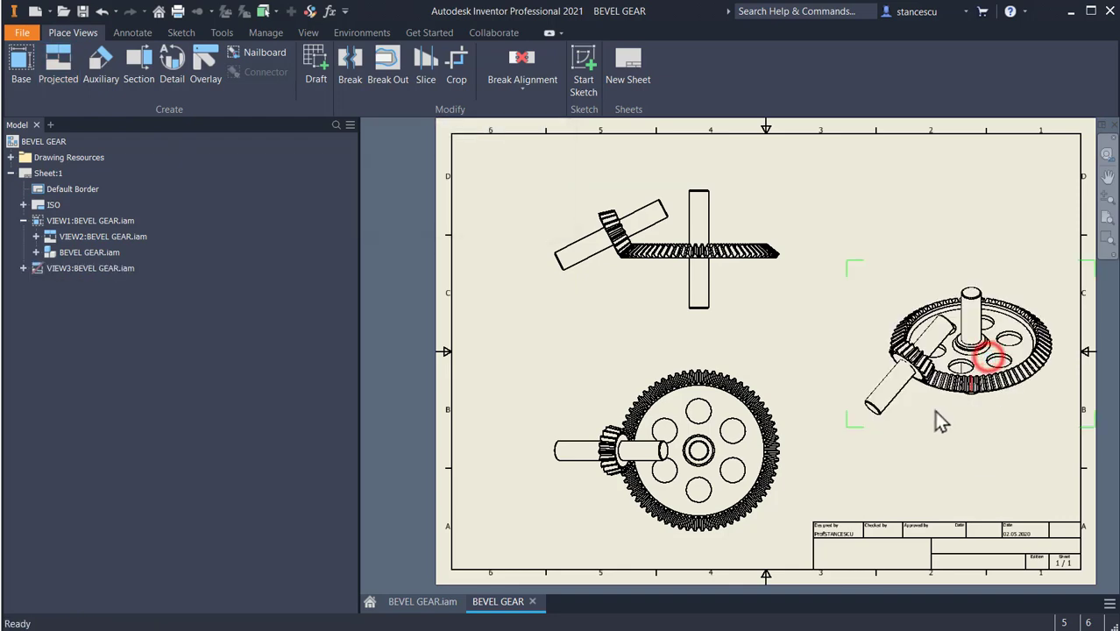
Turn on the shaded style for the isometric bevel gear view
{"action": "scroll", "coordinate": [962, 405], "scroll_direction": "up", "scroll_amount": 5}
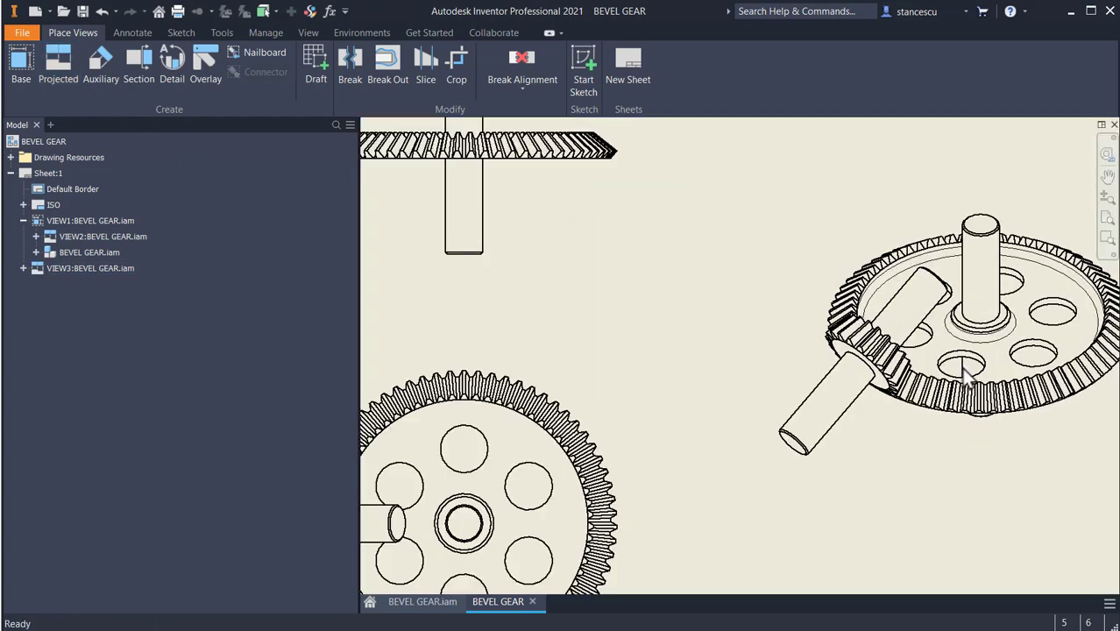
{"action": "scroll", "coordinate": [958, 377], "scroll_direction": "down", "scroll_amount": 5}
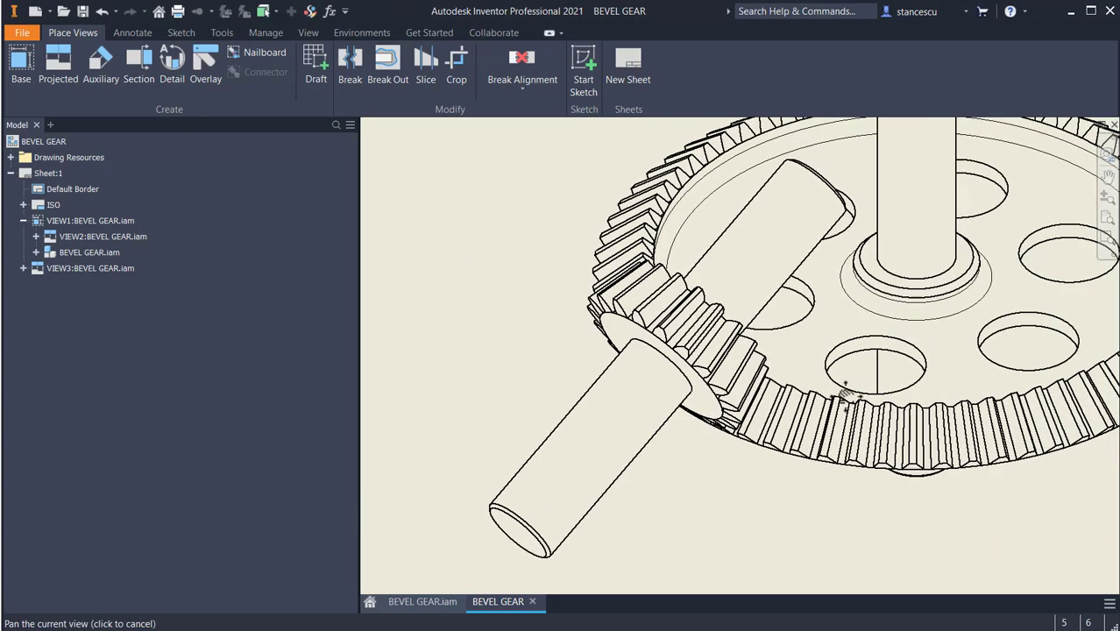
{"action": "scroll", "coordinate": [852, 355], "scroll_direction": "down", "scroll_amount": 3}
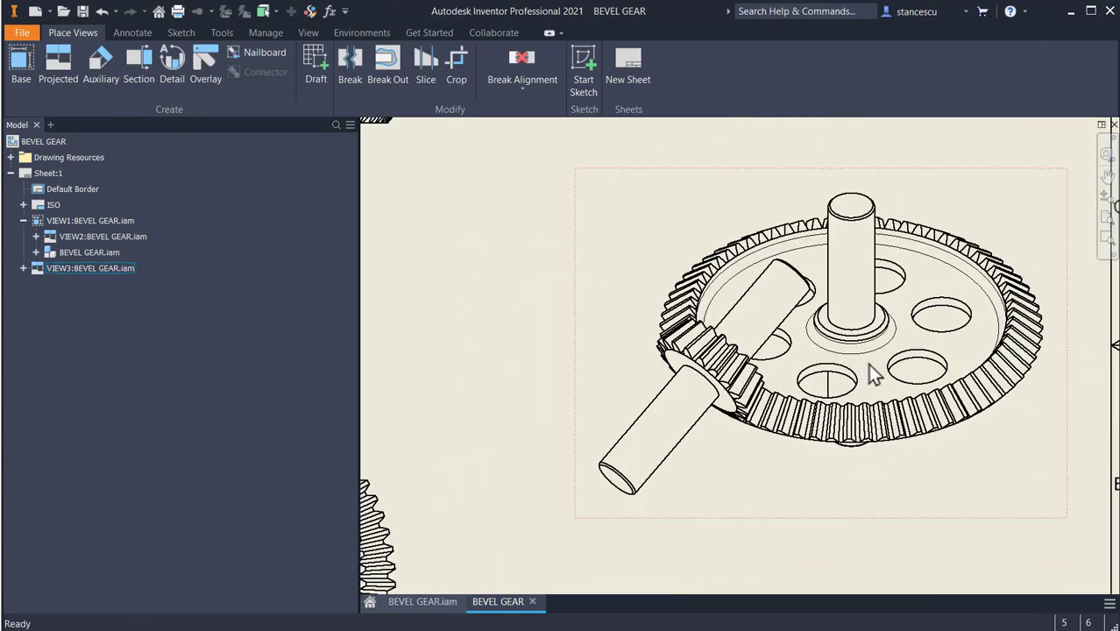
{"action": "key", "text": "Home"}
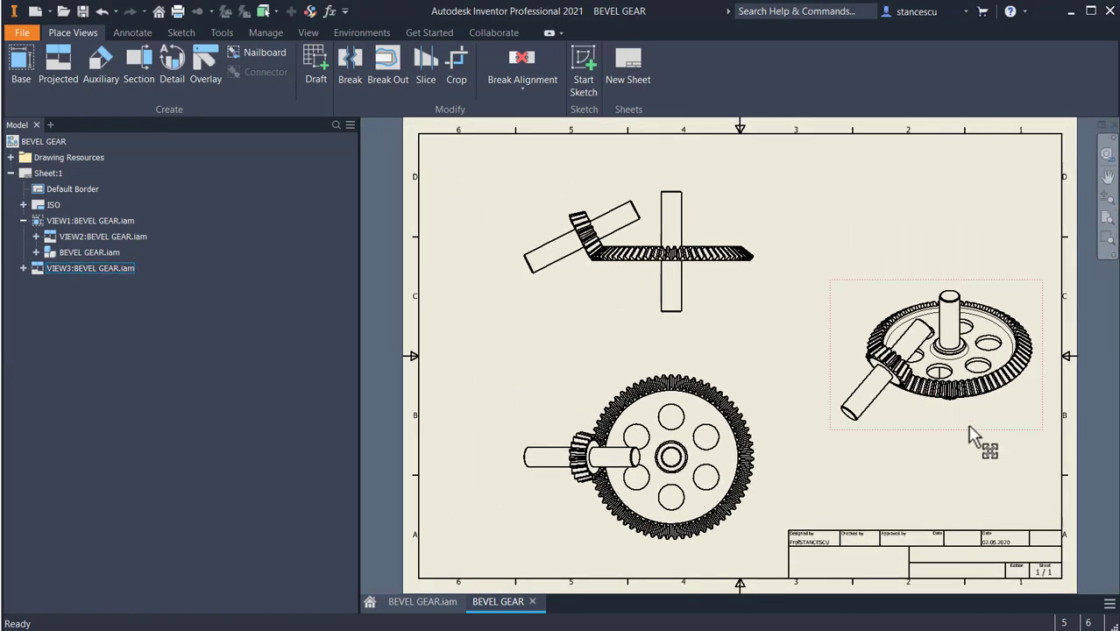
{"action": "left_click", "coordinate": [969, 422]}
{"action": "double_click", "coordinate": [936, 422]}
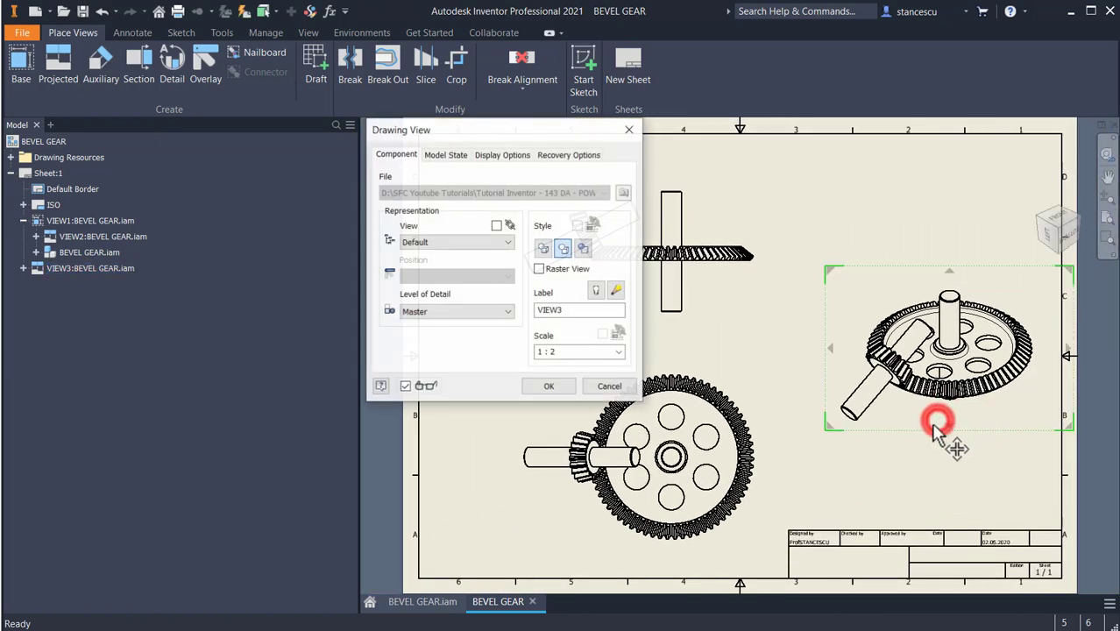
{"action": "left_click", "coordinate": [583, 248]}
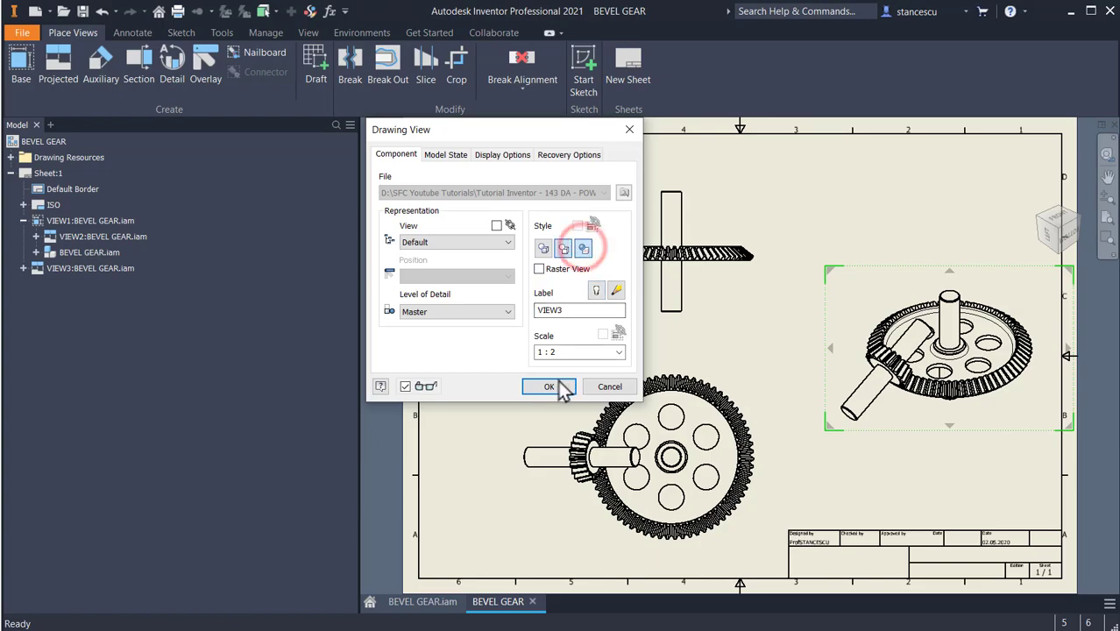
{"action": "left_click", "coordinate": [549, 386]}
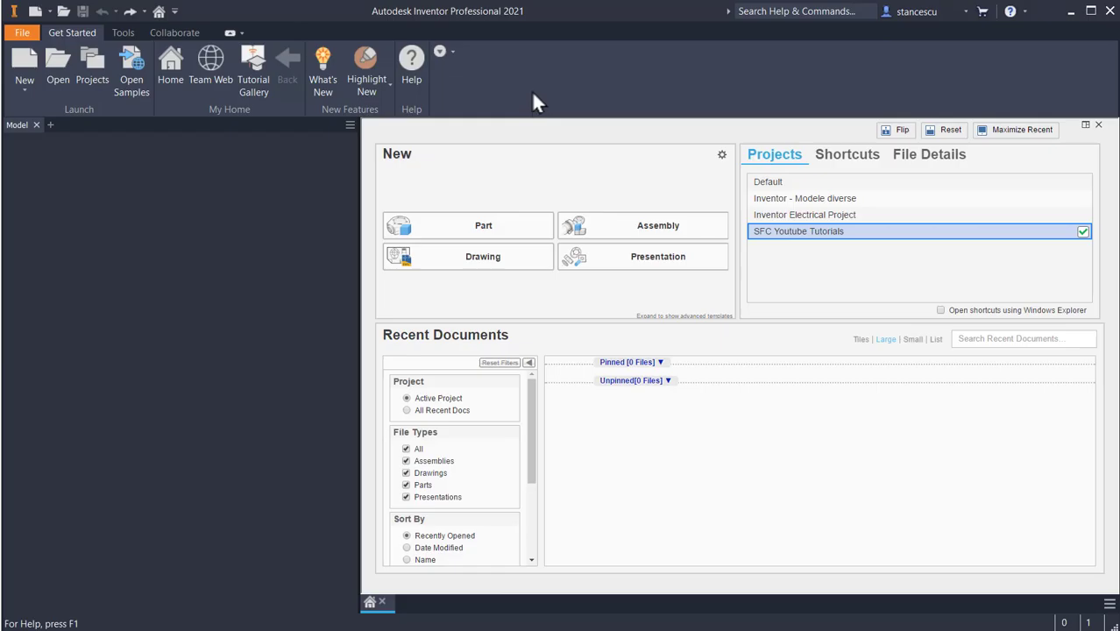
Create a metric assembly from the Standard (mm).iam template and save it as Assembly17.iam while starting the V-Belts generator
{"action": "left_click", "coordinate": [35, 10]}
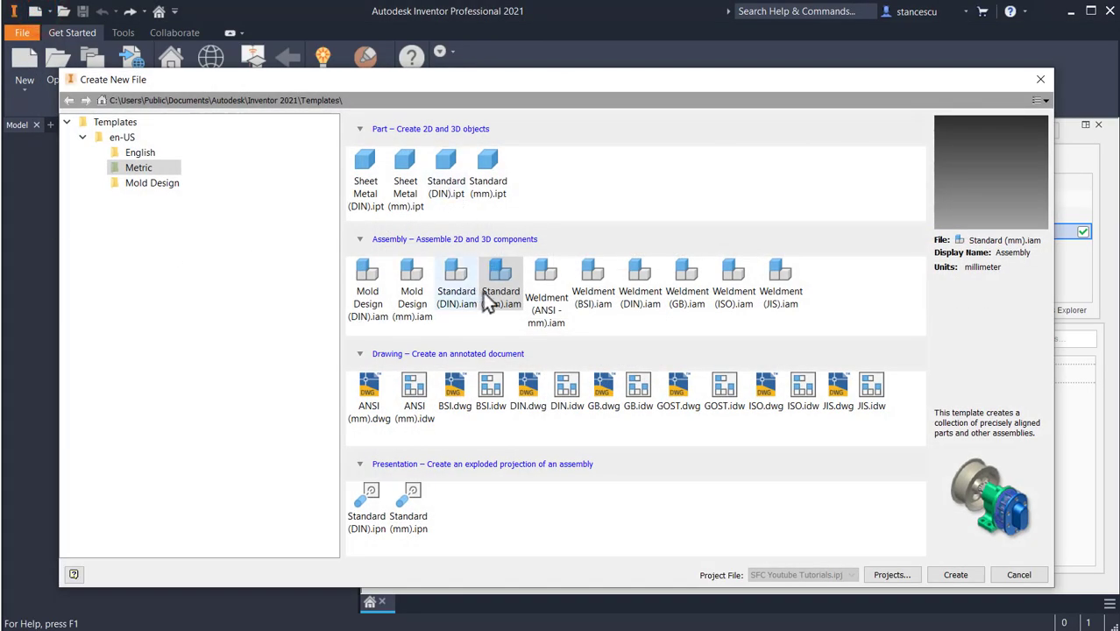
{"action": "double_click", "coordinate": [501, 270]}
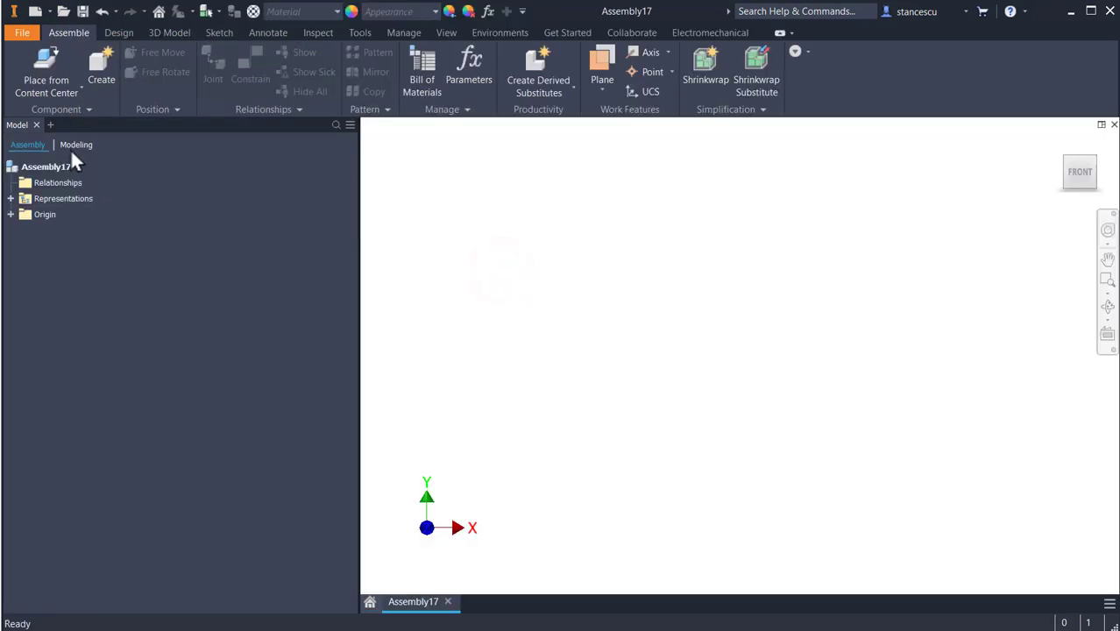
{"action": "left_click", "coordinate": [118, 33]}
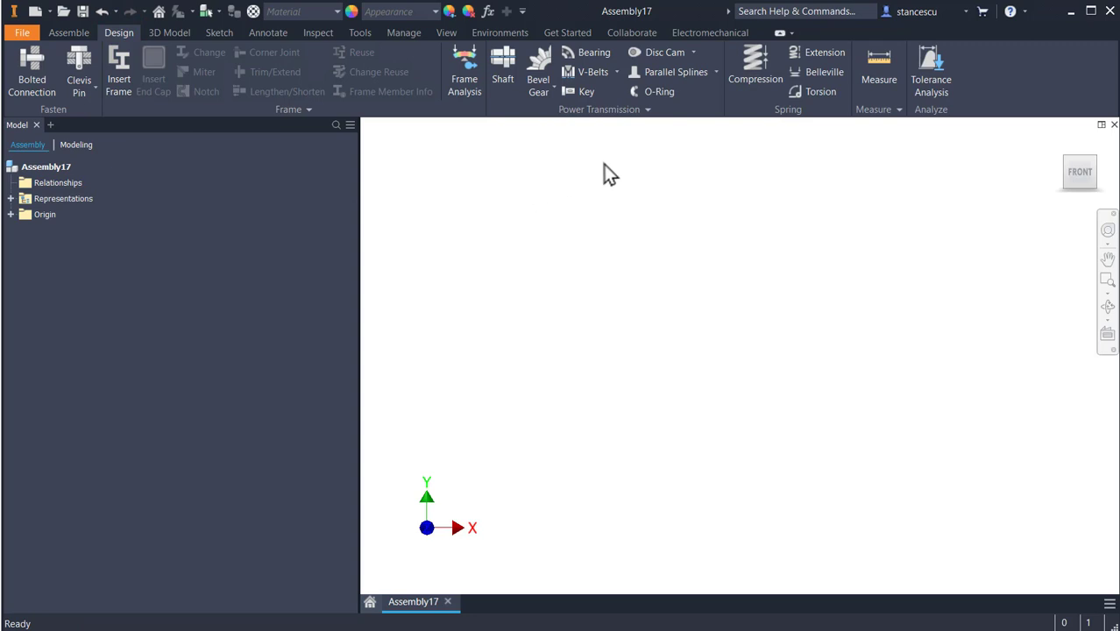
{"action": "left_click", "coordinate": [587, 69]}
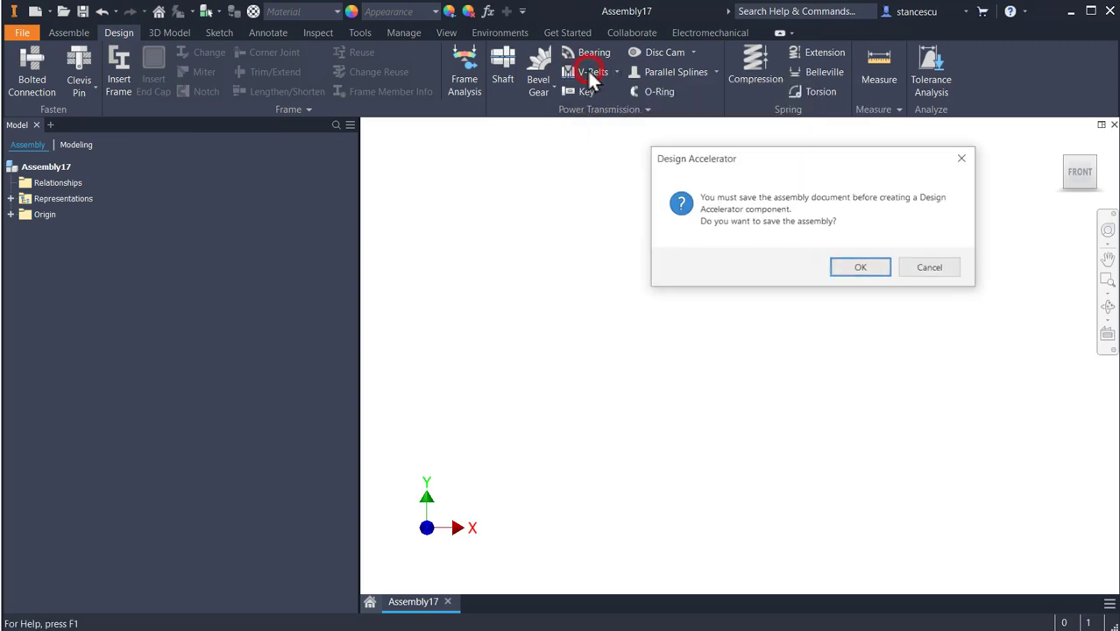
{"action": "left_click", "coordinate": [855, 269]}
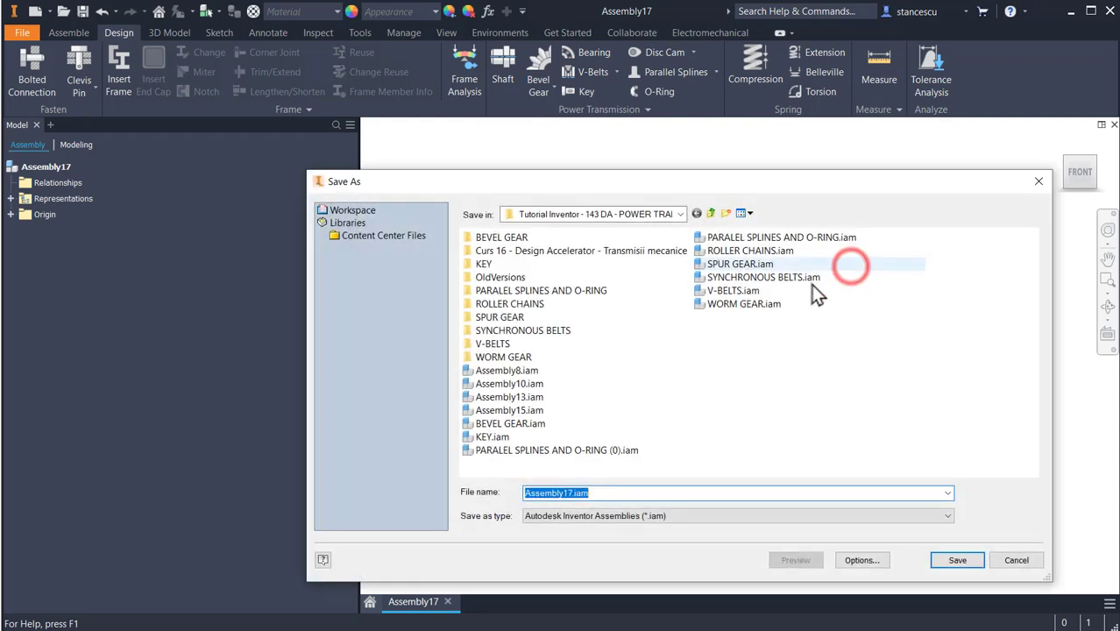
{"action": "left_click", "coordinate": [960, 558]}
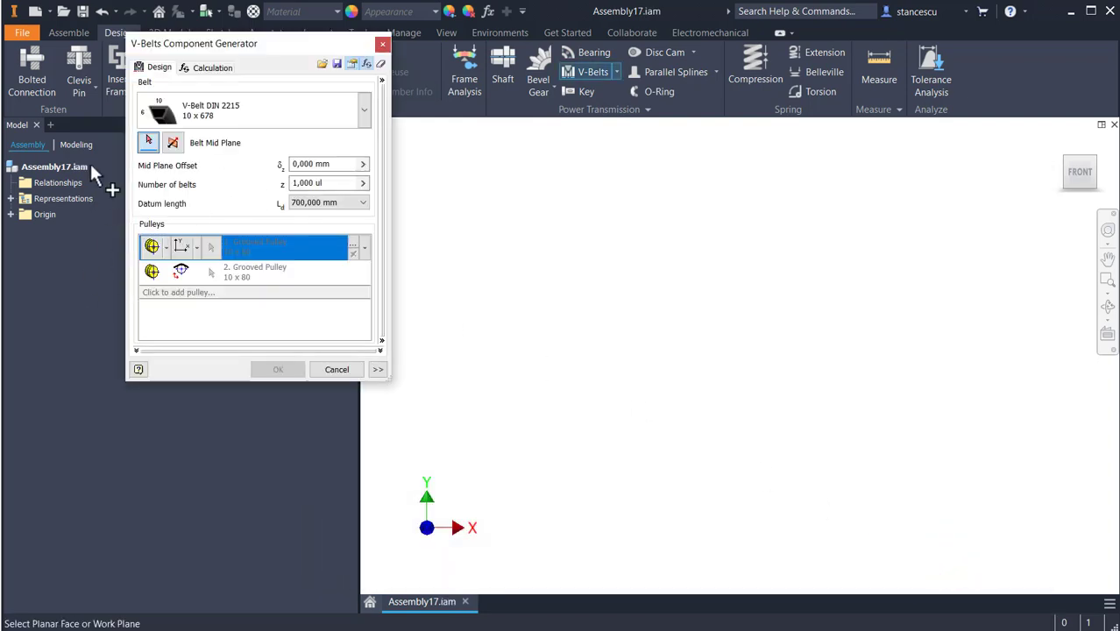
Set the origin YZ Plane as the belt mid plane for the V-belt drive
{"action": "left_click", "coordinate": [517, 458]}
{"action": "key", "text": "F6"}
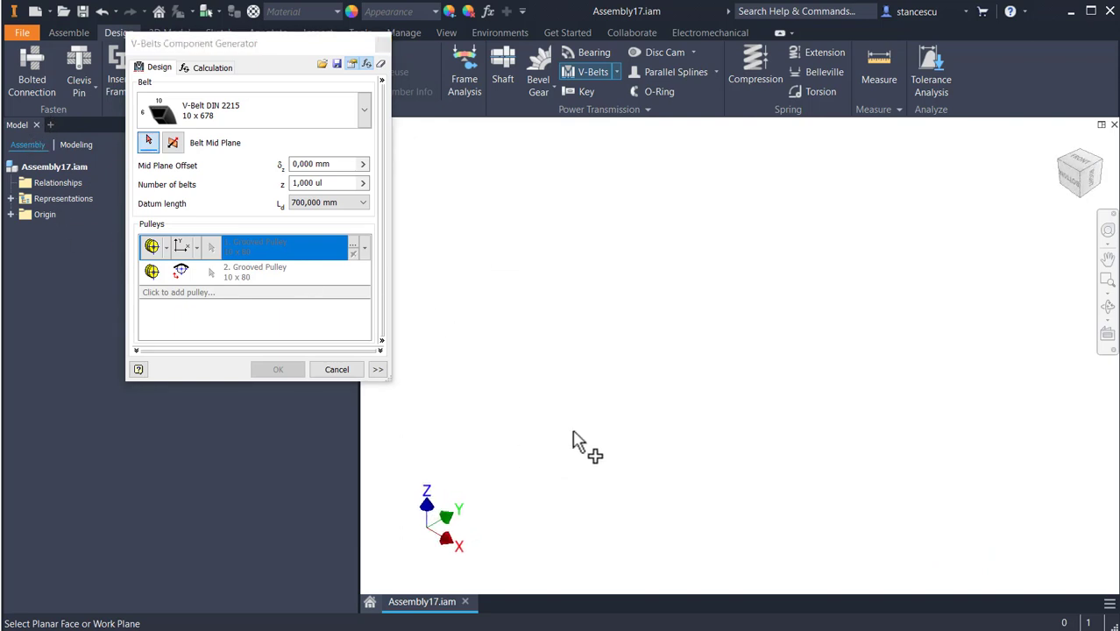
{"action": "left_click", "coordinate": [11, 215]}
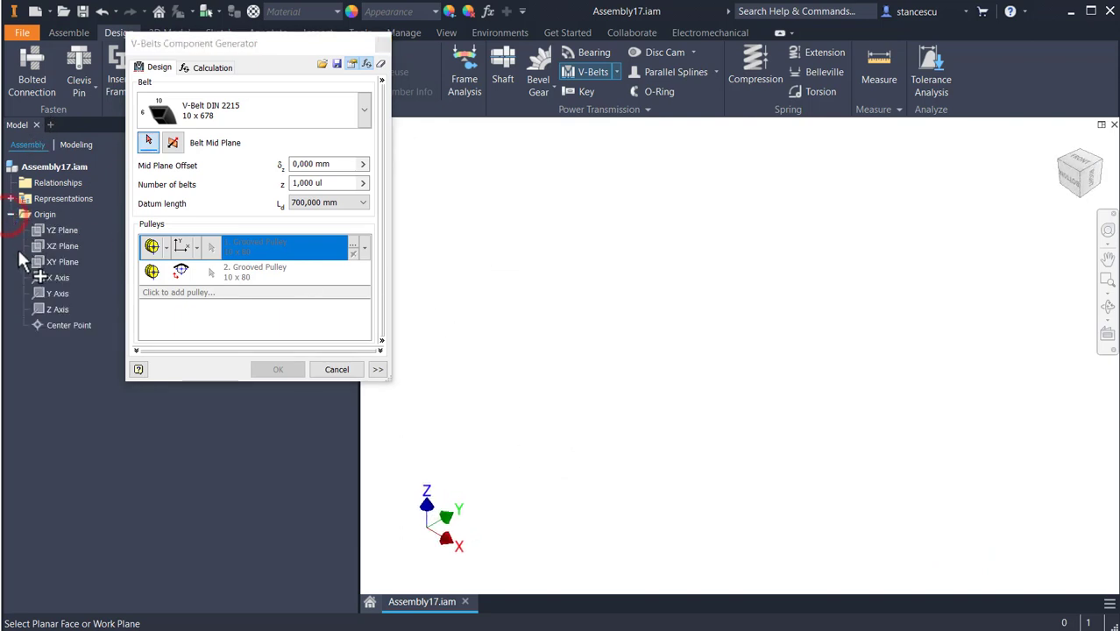
{"action": "left_click", "coordinate": [42, 233]}
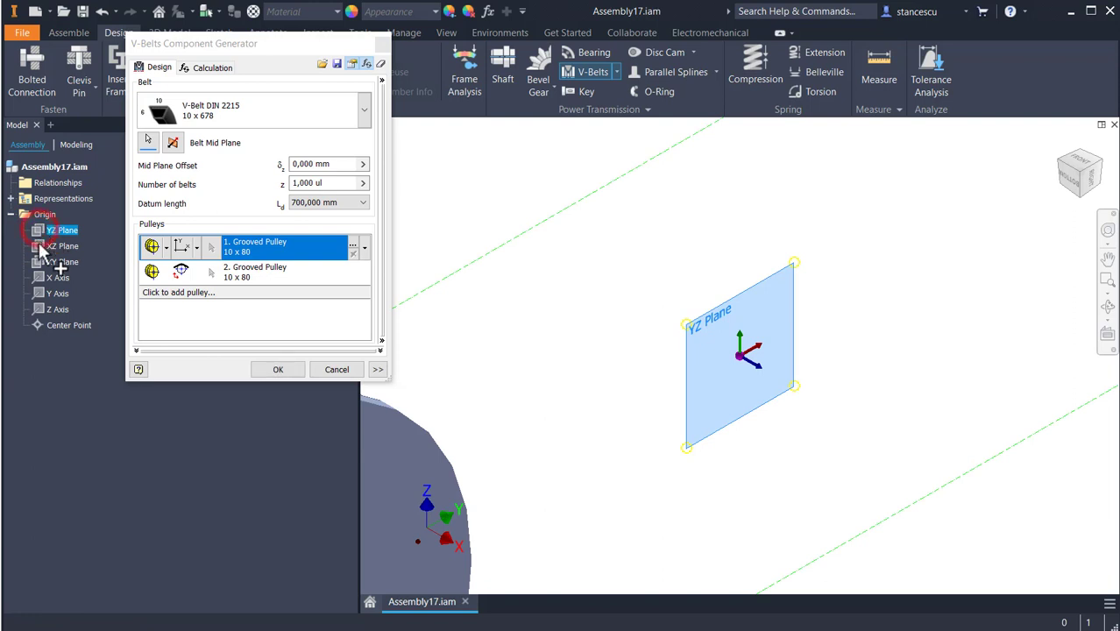
Reduce the diameter of the first grooved pulley to 50 mm in the model preview
{"action": "scroll", "coordinate": [645, 389], "scroll_direction": "down", "scroll_amount": 5}
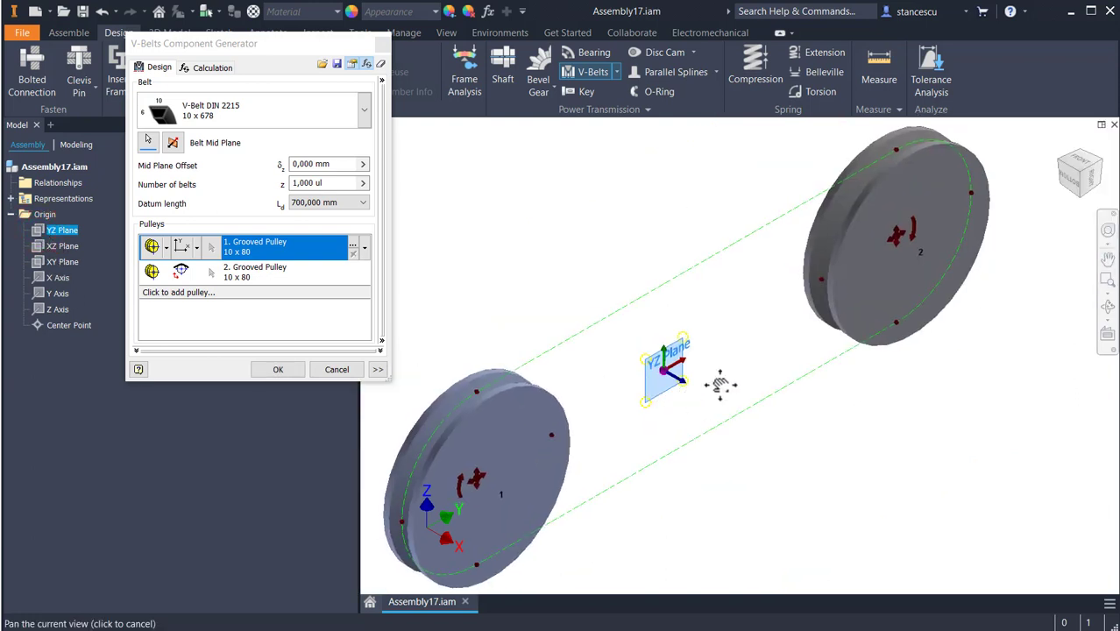
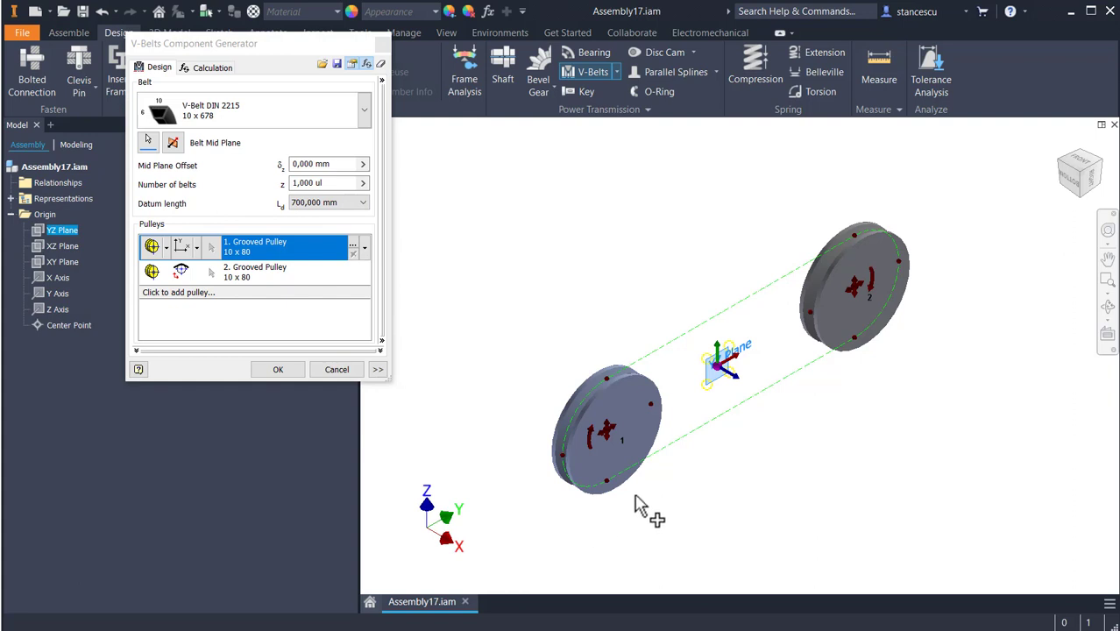
{"action": "scroll", "coordinate": [640, 505], "scroll_direction": "down", "scroll_amount": 3}
{"action": "scroll", "coordinate": [650, 517], "scroll_direction": "up", "scroll_amount": 1}
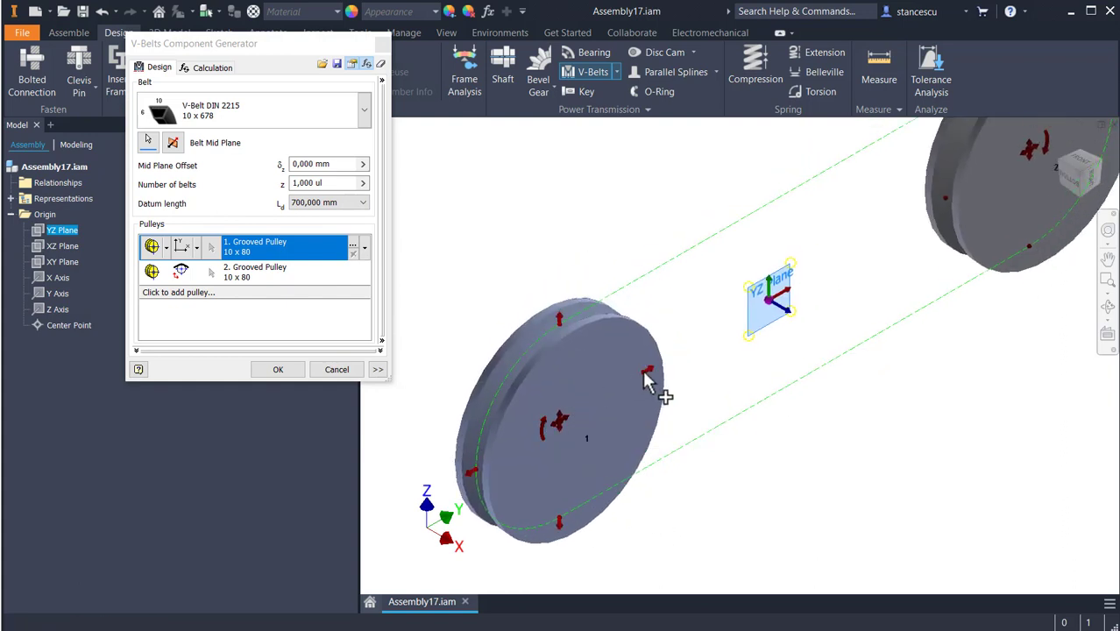
{"action": "left_click_drag", "start_coordinate": [646, 379], "coordinate": [613, 400]}
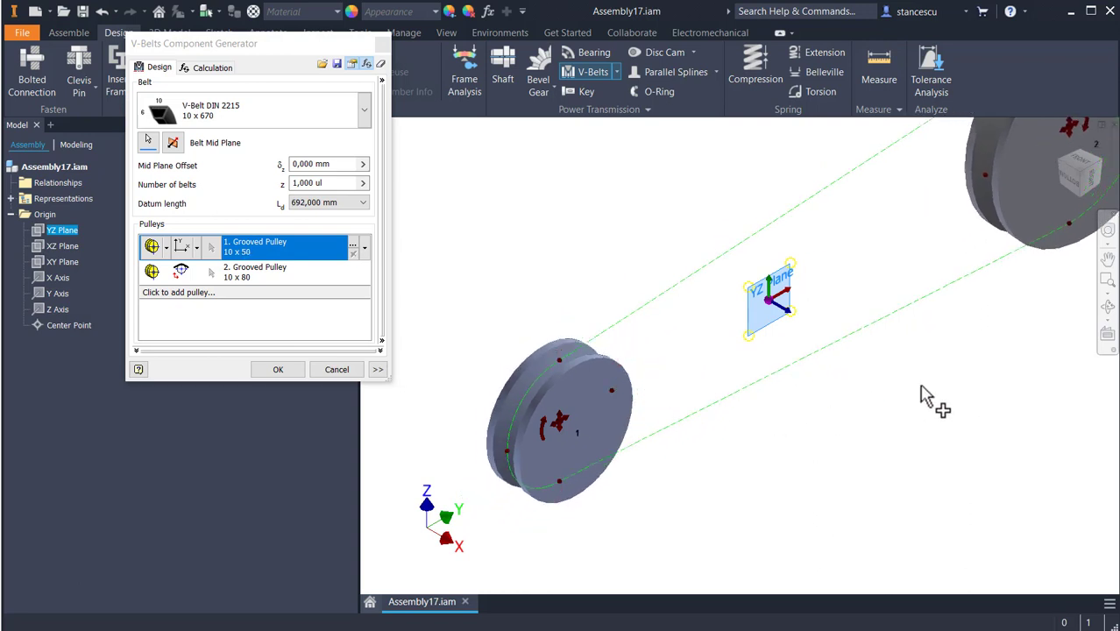
Enlarge the second grooved pulley to a diameter of 180 mm in the model preview
{"action": "middle_click_drag", "start_coordinate": [920, 395], "coordinate": [696, 520]}
{"action": "middle_click_drag", "start_coordinate": [840, 428], "coordinate": [791, 477]}
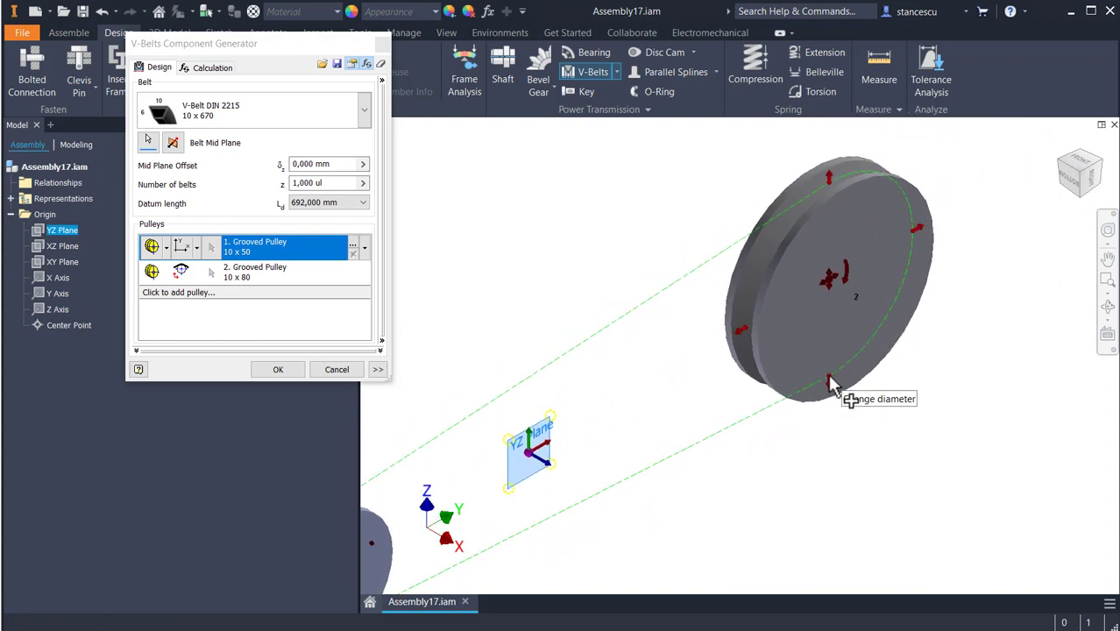
{"action": "left_click_drag", "start_coordinate": [831, 379], "coordinate": [850, 520]}
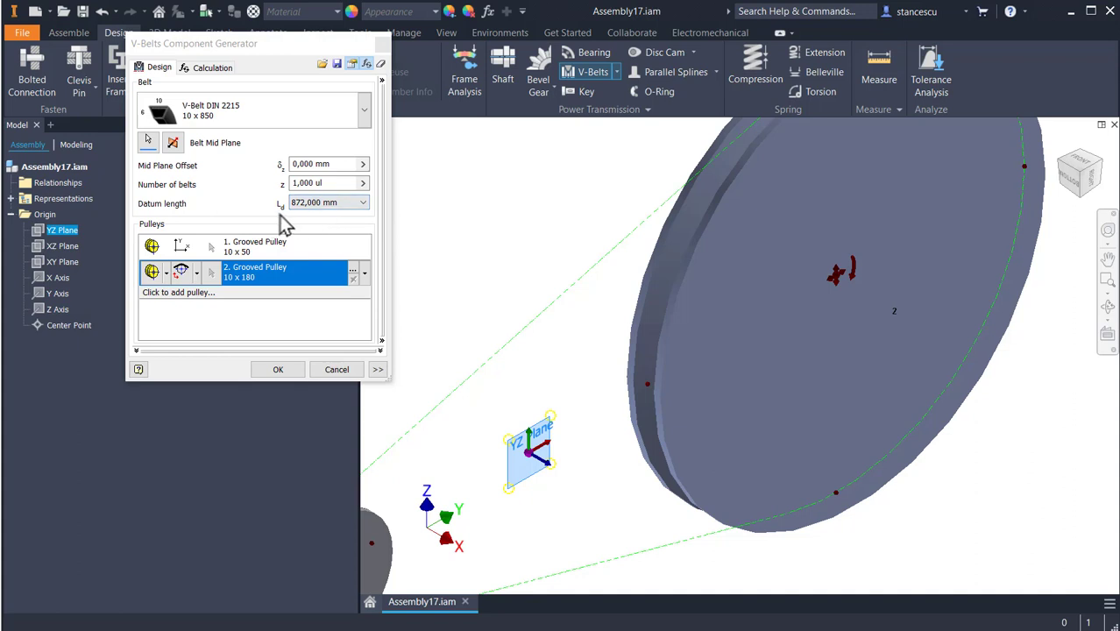
Run the V-belt strength check with the default load values
{"action": "middle_click_drag", "start_coordinate": [500, 274], "coordinate": [626, 254]}
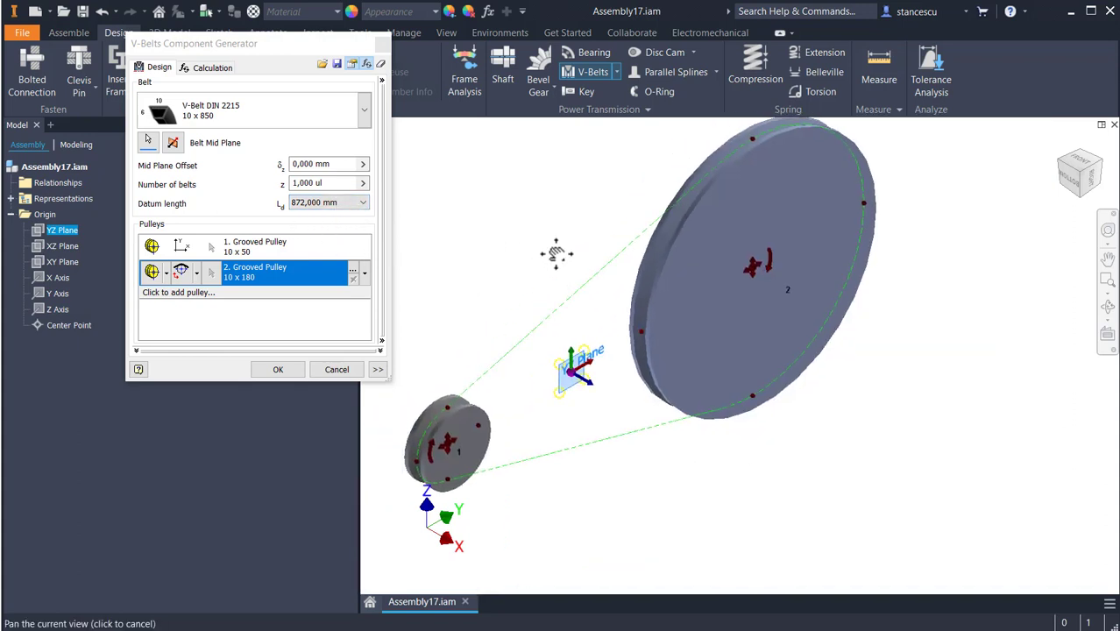
{"action": "scroll", "coordinate": [637, 258], "scroll_direction": "down", "scroll_amount": 2}
{"action": "scroll", "coordinate": [618, 267], "scroll_direction": "down", "scroll_amount": 2}
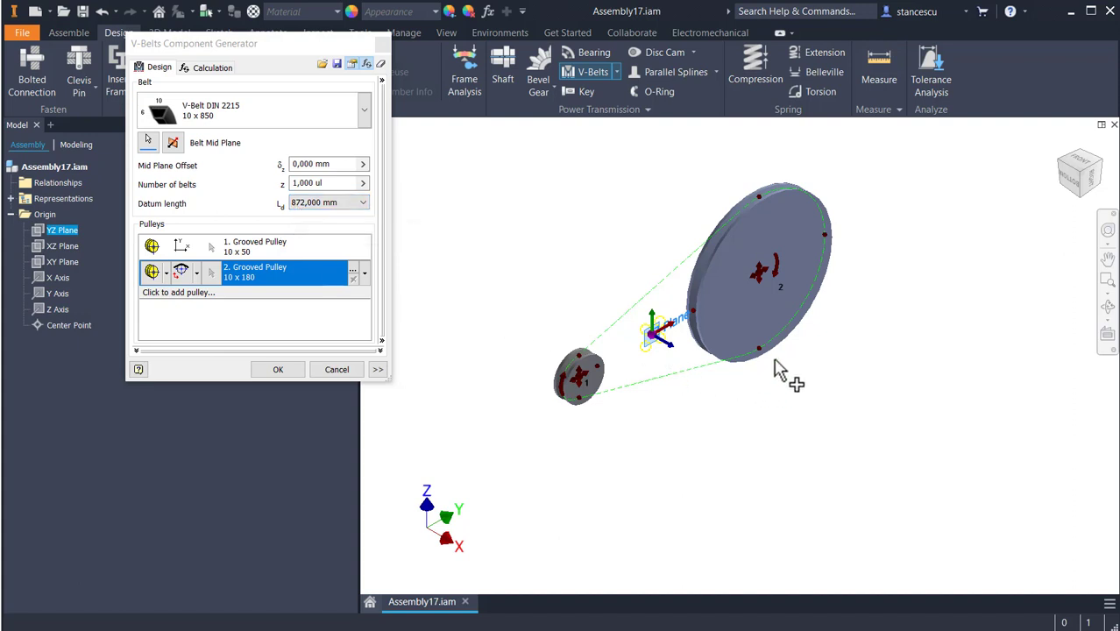
{"action": "mouse_move", "coordinate": [765, 363]}
{"action": "left_mouse_down"}
{"action": "mouse_move", "coordinate": [775, 374]}
{"action": "mouse_move", "coordinate": [760, 356]}
{"action": "left_mouse_up"}
{"action": "left_click", "coordinate": [210, 70]}
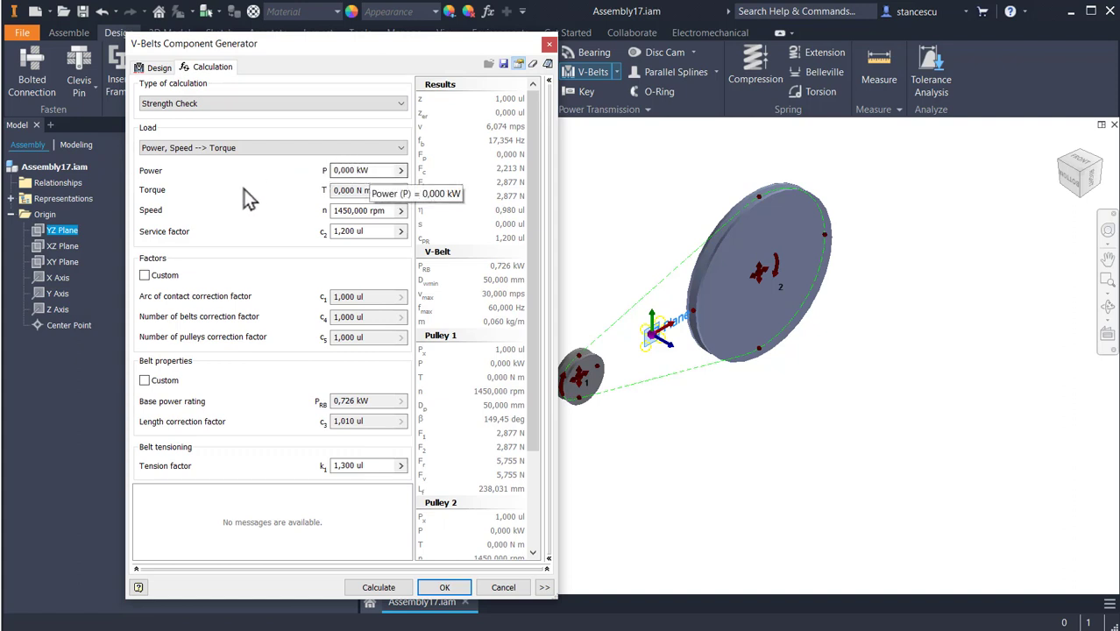
{"action": "left_click", "coordinate": [373, 591]}
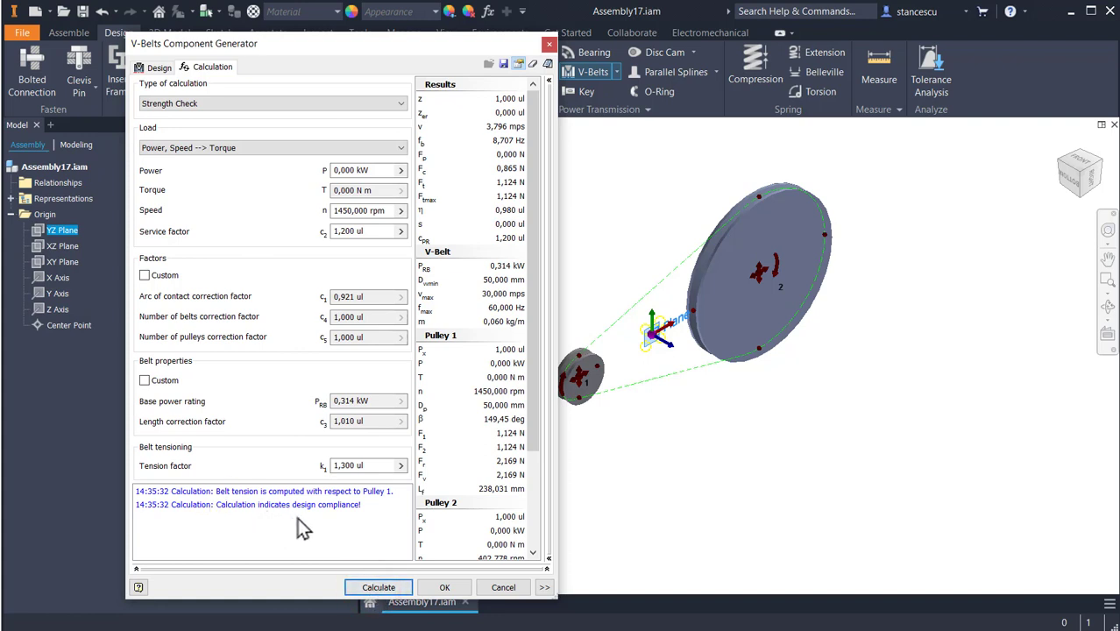
Set the belt drive's power to 2 kW and speed to 3000 rpm, and recalculate the strength check
{"action": "left_click", "coordinate": [375, 169]}
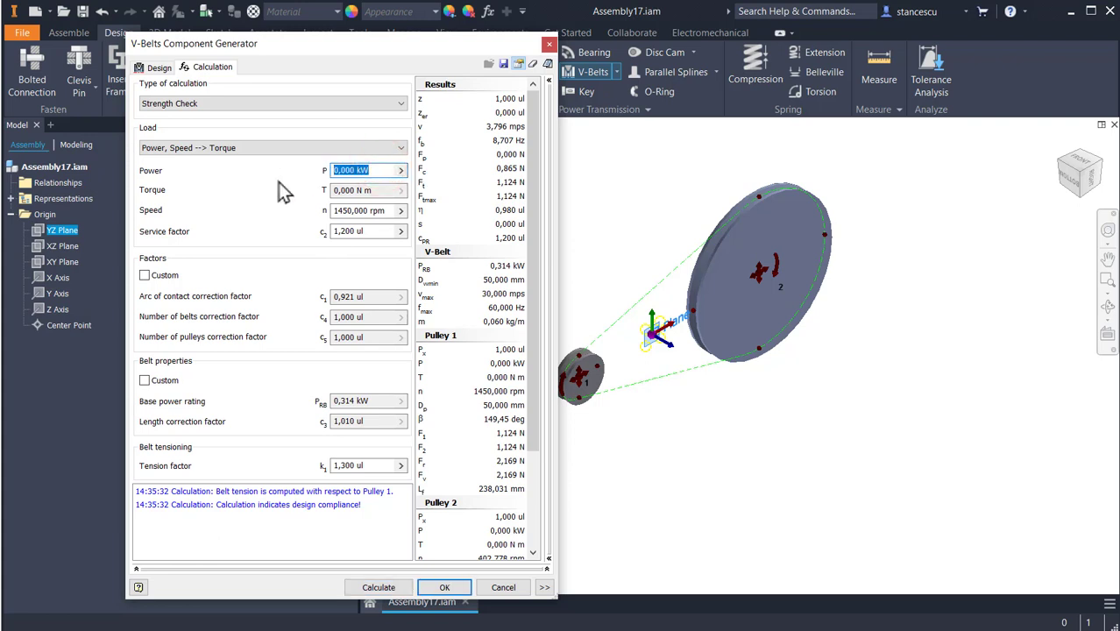
{"action": "type", "text": "2"}
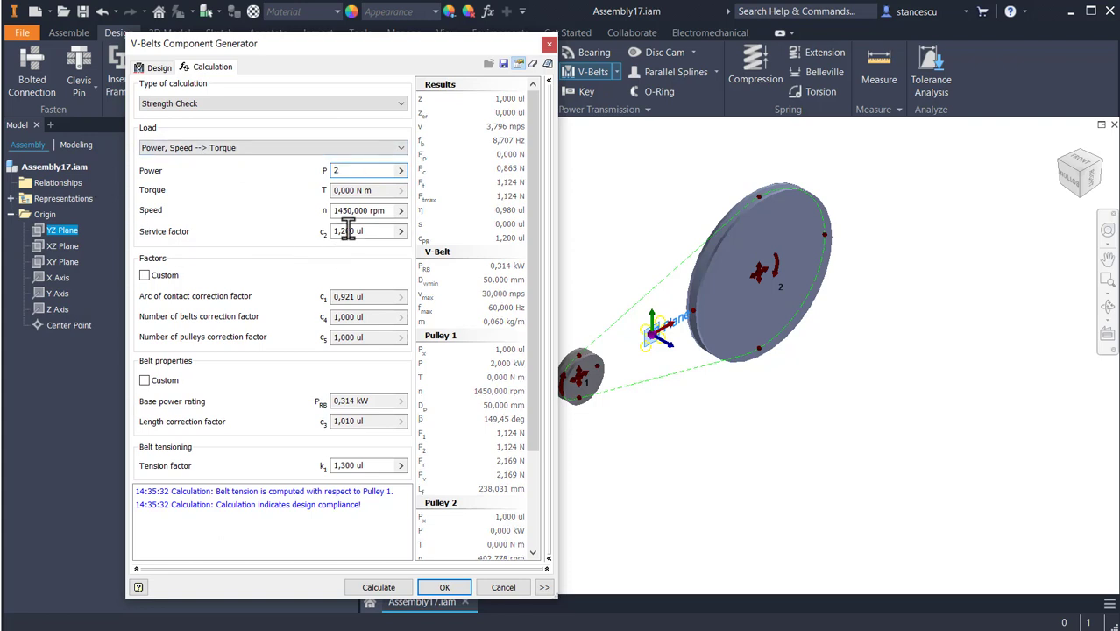
{"action": "left_click", "coordinate": [386, 211]}
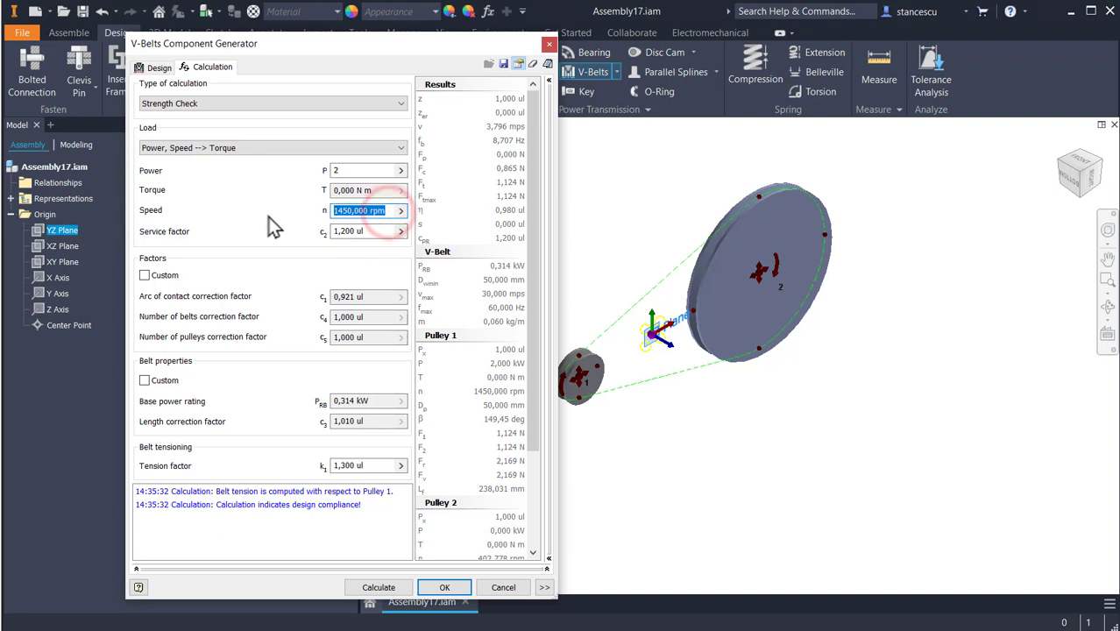
{"action": "type", "text": "3000"}
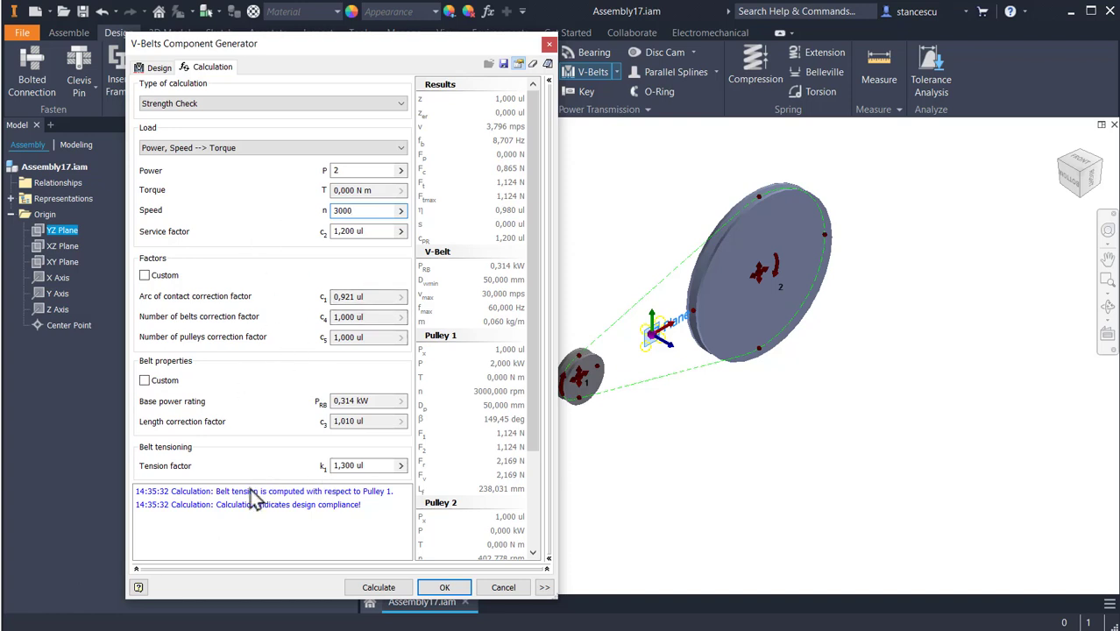
{"action": "left_click", "coordinate": [377, 588]}
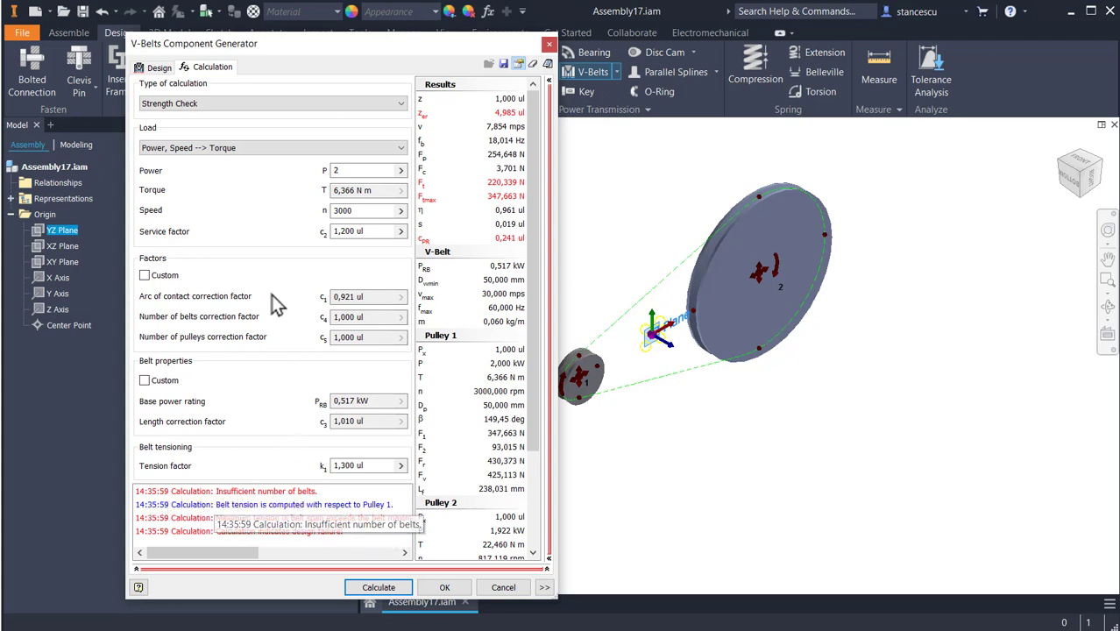
Try 4 belts in the V-belt design and recalculate the strength check
{"action": "left_click", "coordinate": [159, 70]}
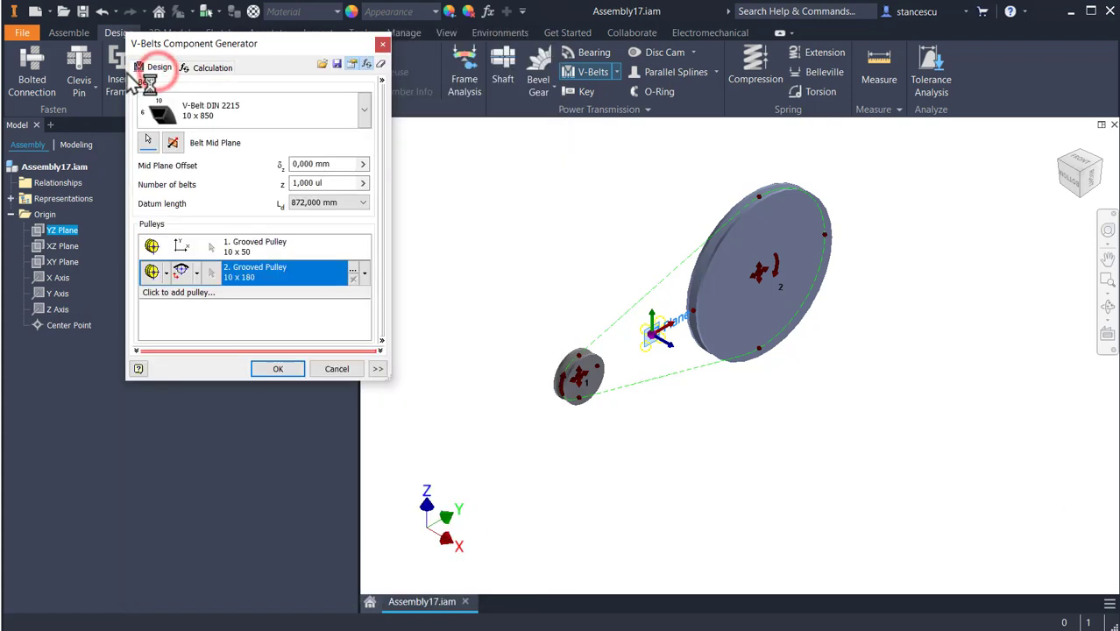
{"action": "double_click", "coordinate": [327, 184]}
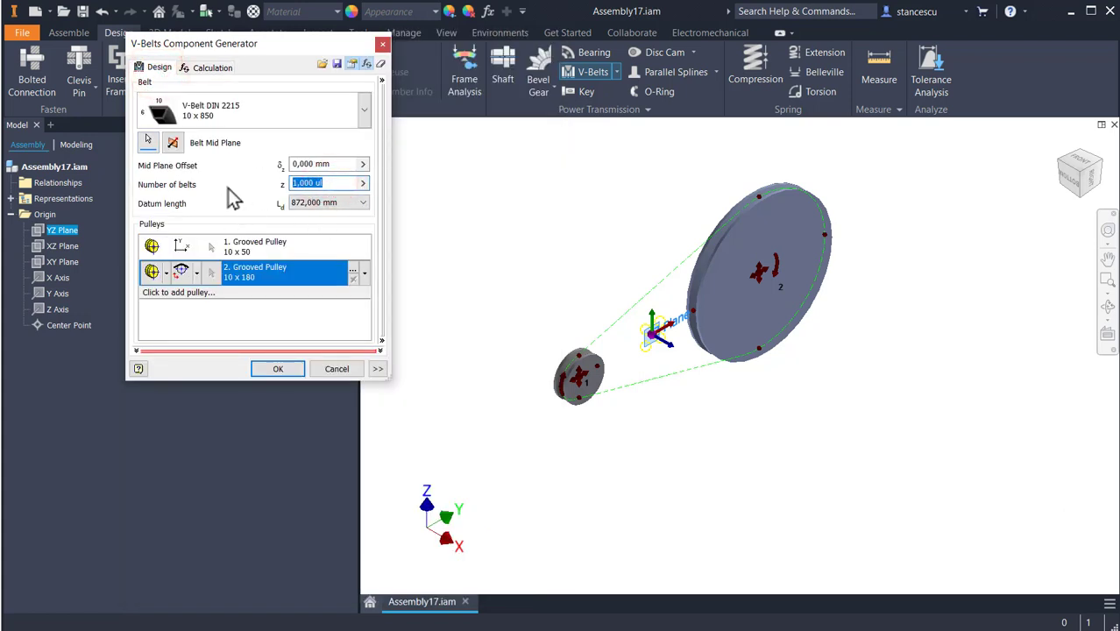
{"action": "type", "text": "4"}
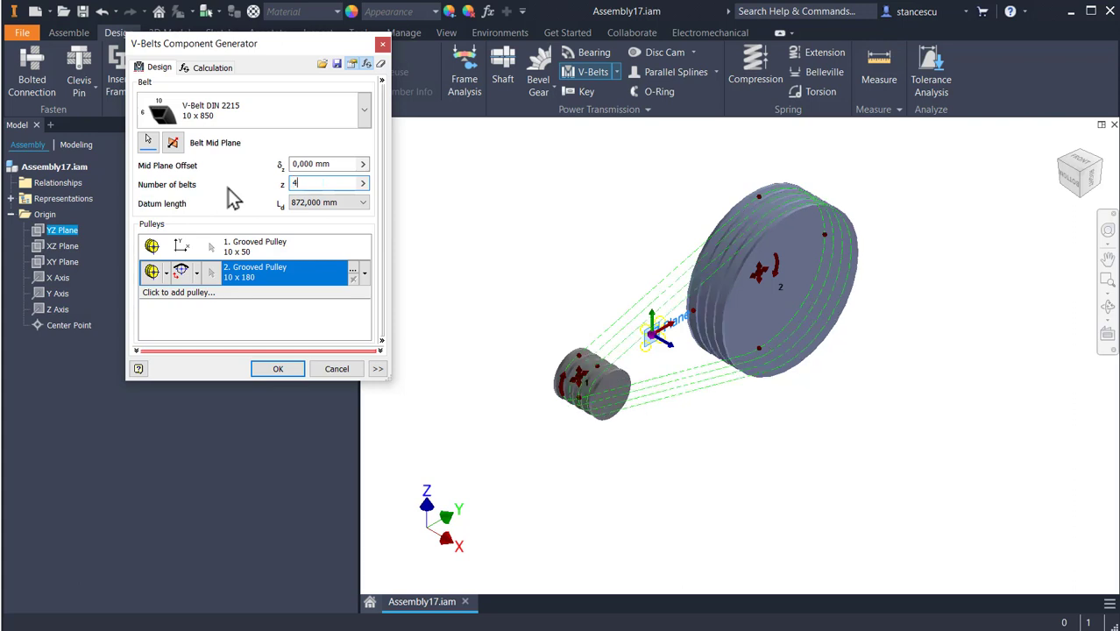
{"action": "scroll", "coordinate": [712, 394], "scroll_direction": "up", "scroll_amount": 2}
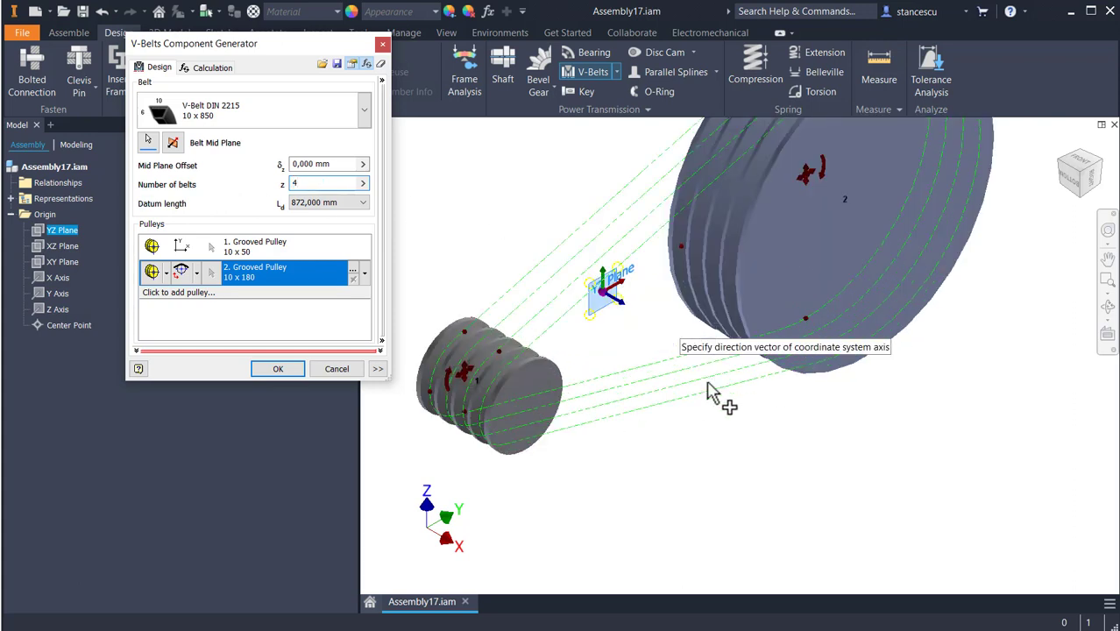
{"action": "middle_click_drag", "start_coordinate": [712, 394], "coordinate": [745, 495]}
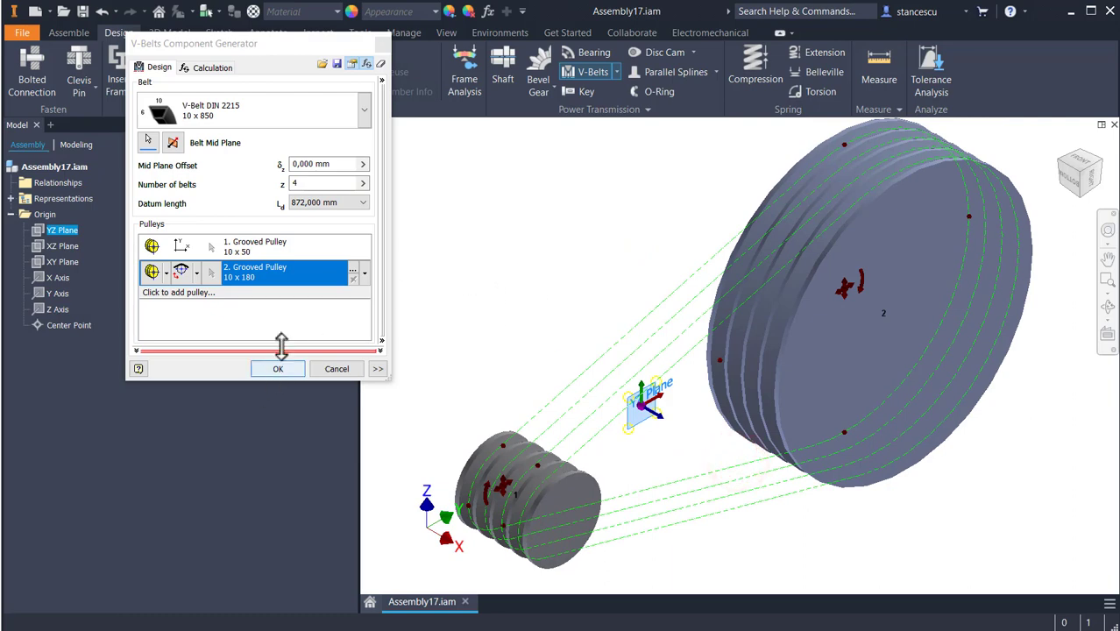
{"action": "left_click", "coordinate": [205, 69]}
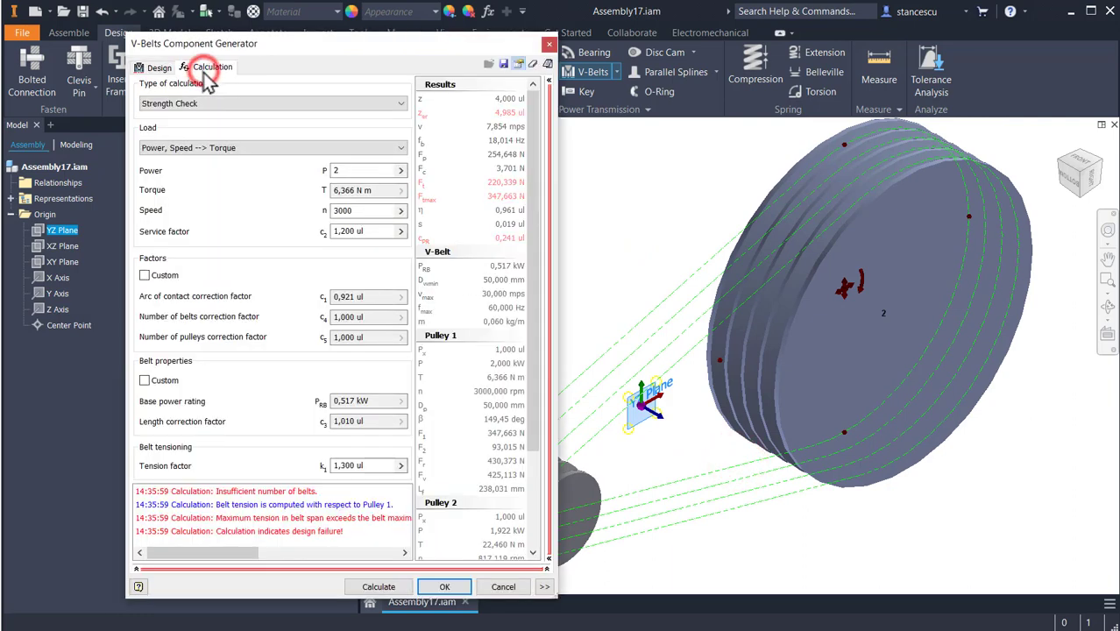
{"action": "left_click", "coordinate": [380, 587]}
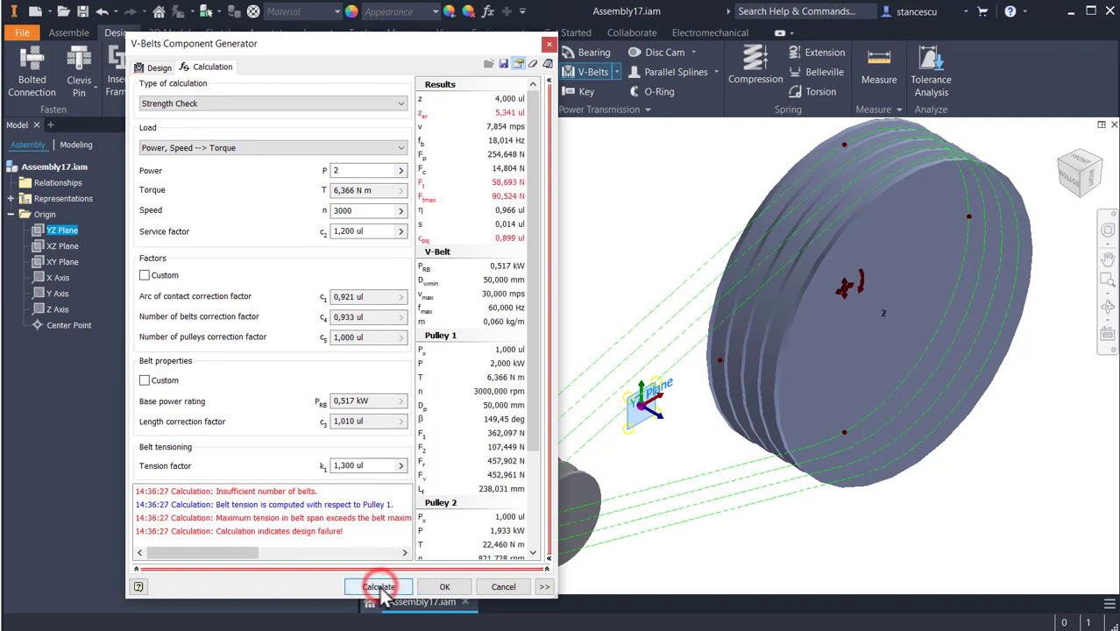
Set the number of belts to 7 and recalculate the strength check
{"action": "left_click", "coordinate": [160, 68]}
{"action": "double_click", "coordinate": [325, 183]}
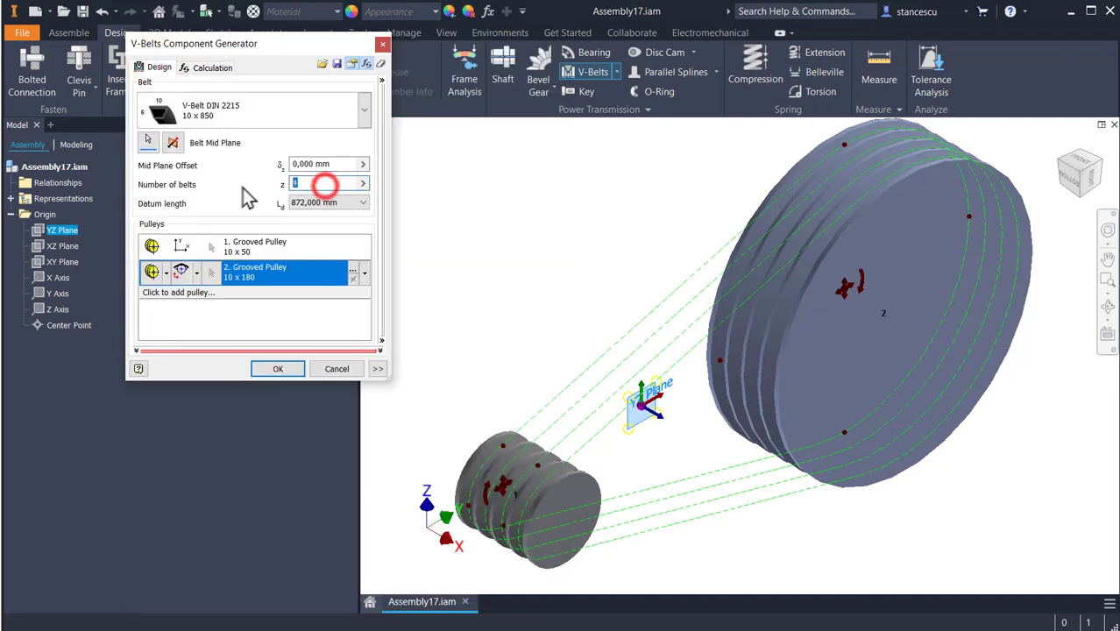
{"action": "type", "text": "7"}
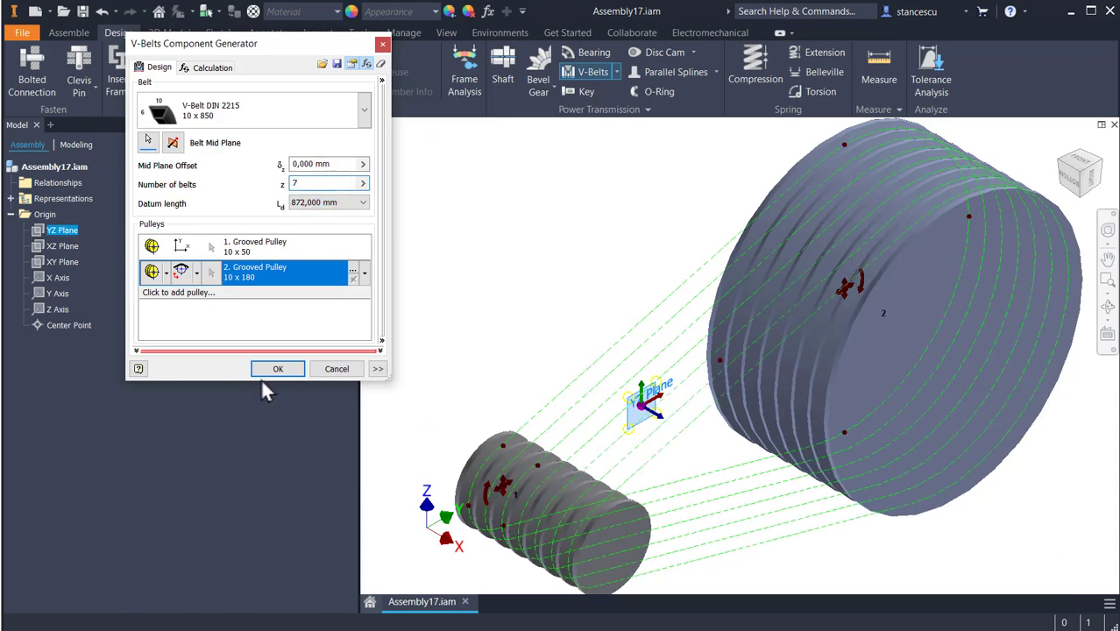
{"action": "left_click", "coordinate": [193, 66]}
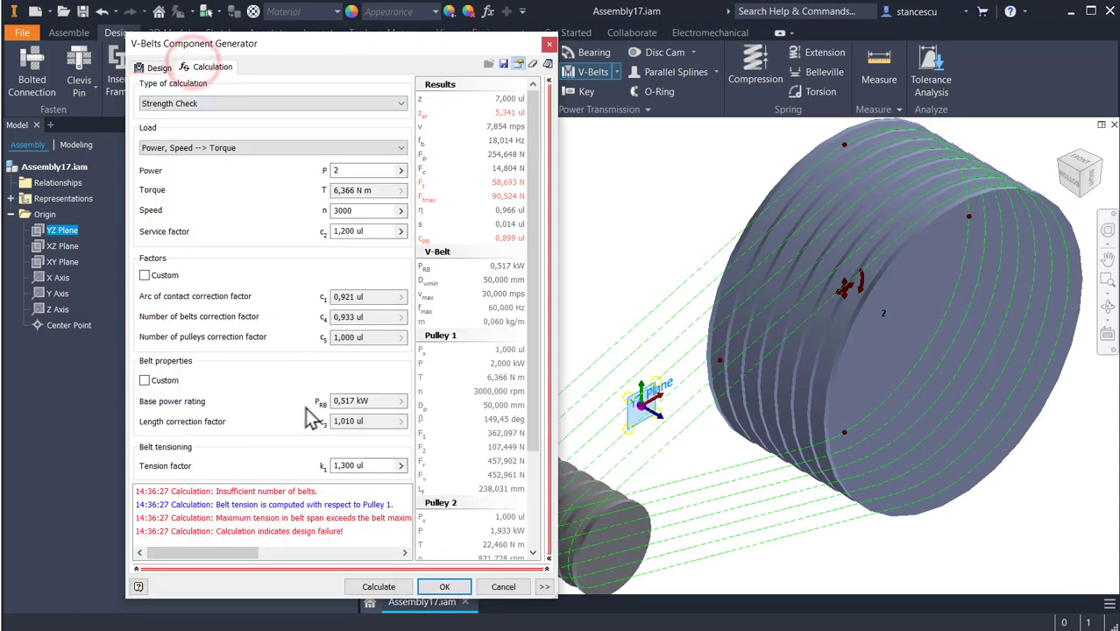
{"action": "left_click", "coordinate": [374, 588]}
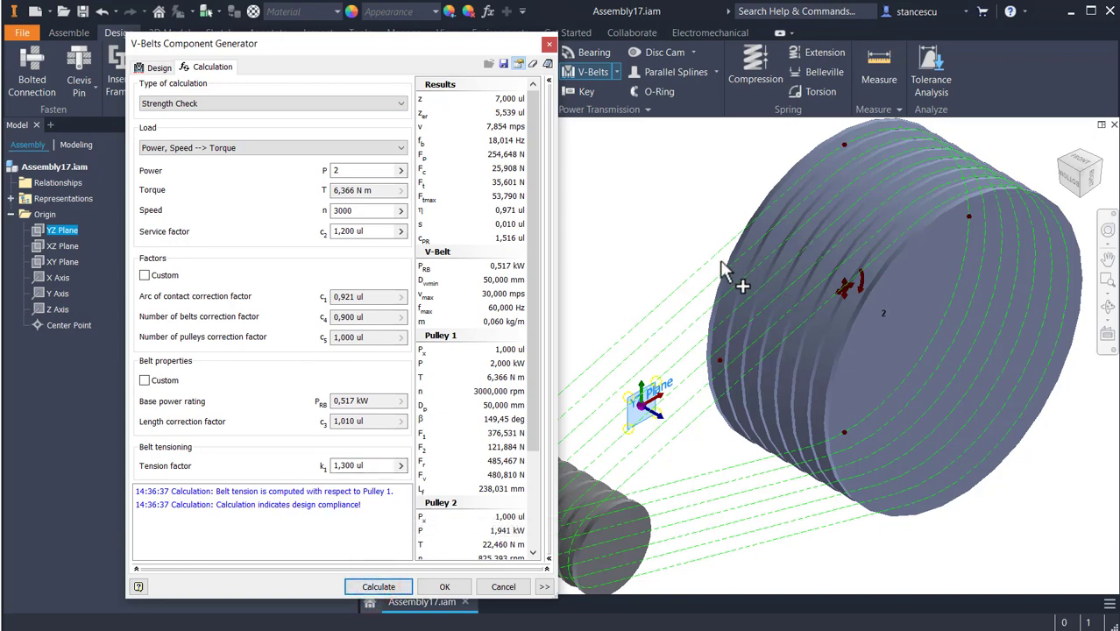
Generate the V-belt transmission in the assembly, accepting the default display and file names
{"action": "left_click", "coordinate": [442, 588]}
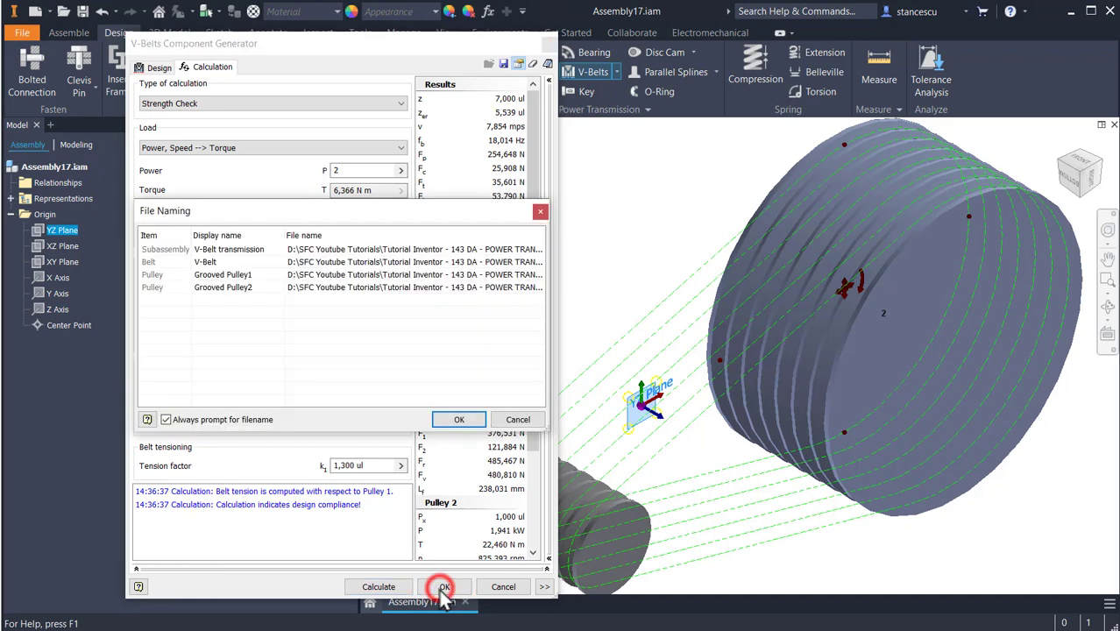
{"action": "left_click", "coordinate": [461, 417]}
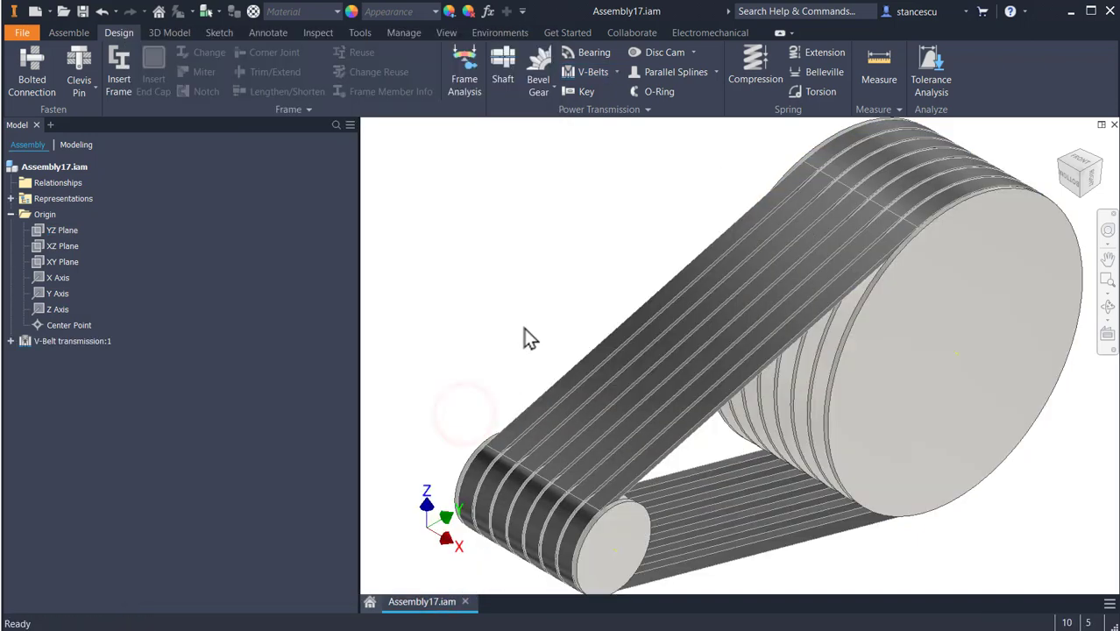
{"action": "scroll", "coordinate": [552, 263], "scroll_direction": "down", "scroll_amount": 1}
{"action": "scroll", "coordinate": [595, 275], "scroll_direction": "down", "scroll_amount": 3}
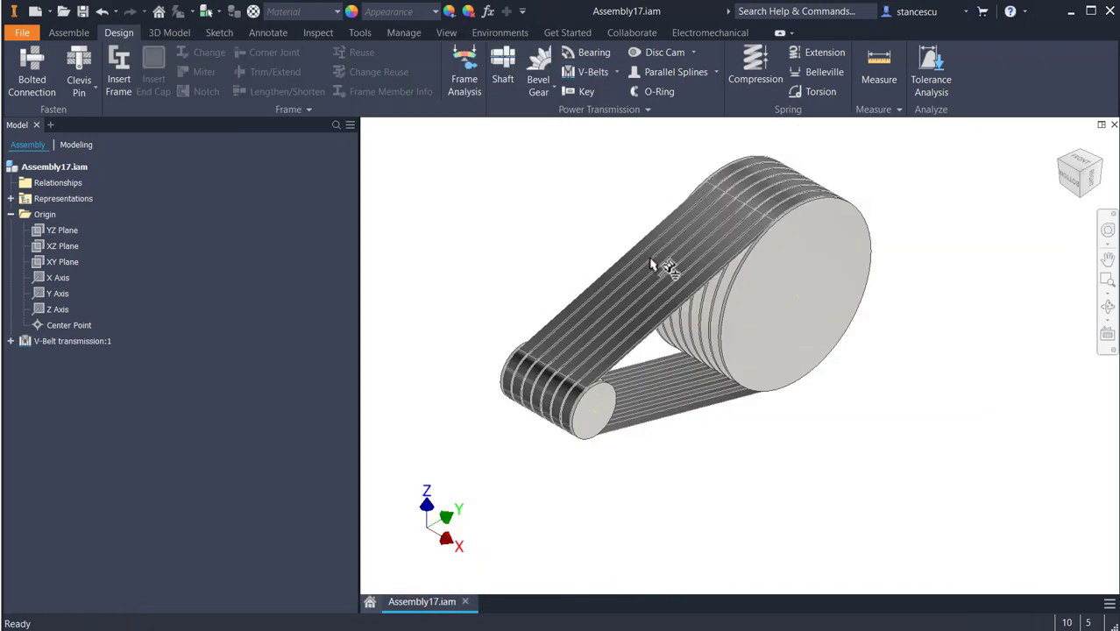
{"action": "middle_click_drag", "start_coordinate": [670, 321], "coordinate": [697, 347]}
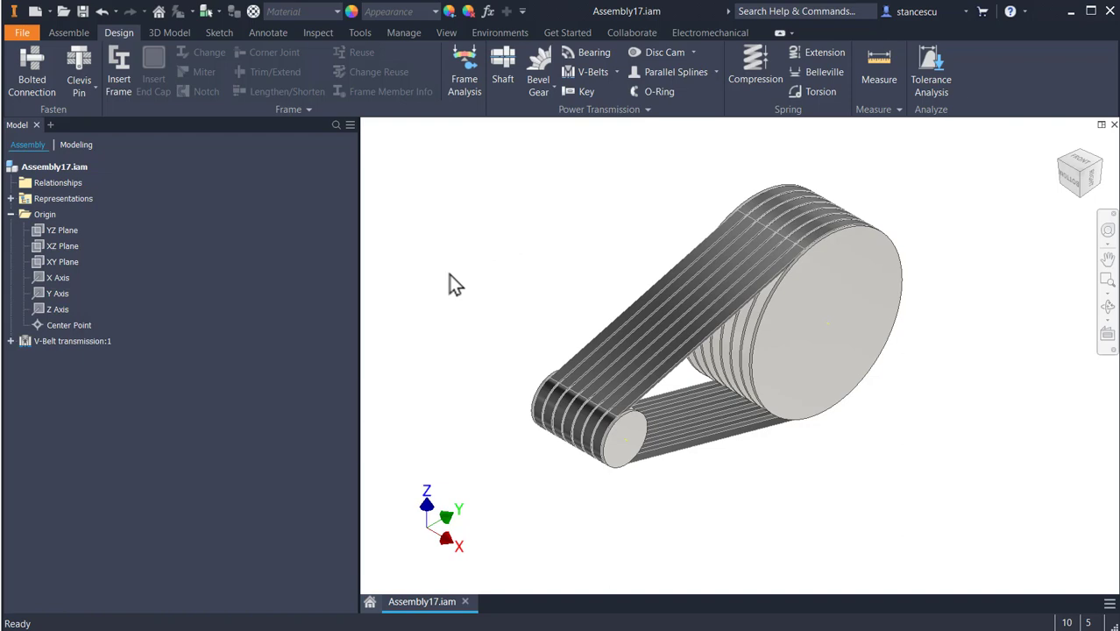
Edit the V-belt transmission using Design Accelerator and change its belt type to the 13/A DIN 2215 Classical Wrapped V-Belt
{"action": "right_click", "coordinate": [44, 341]}
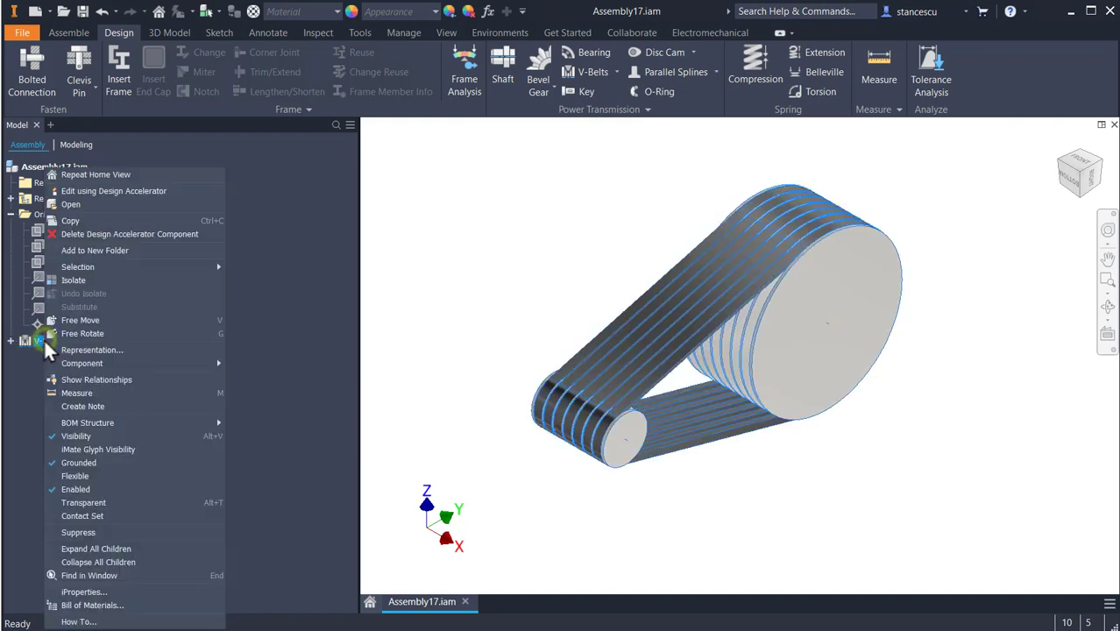
{"action": "left_click", "coordinate": [91, 192]}
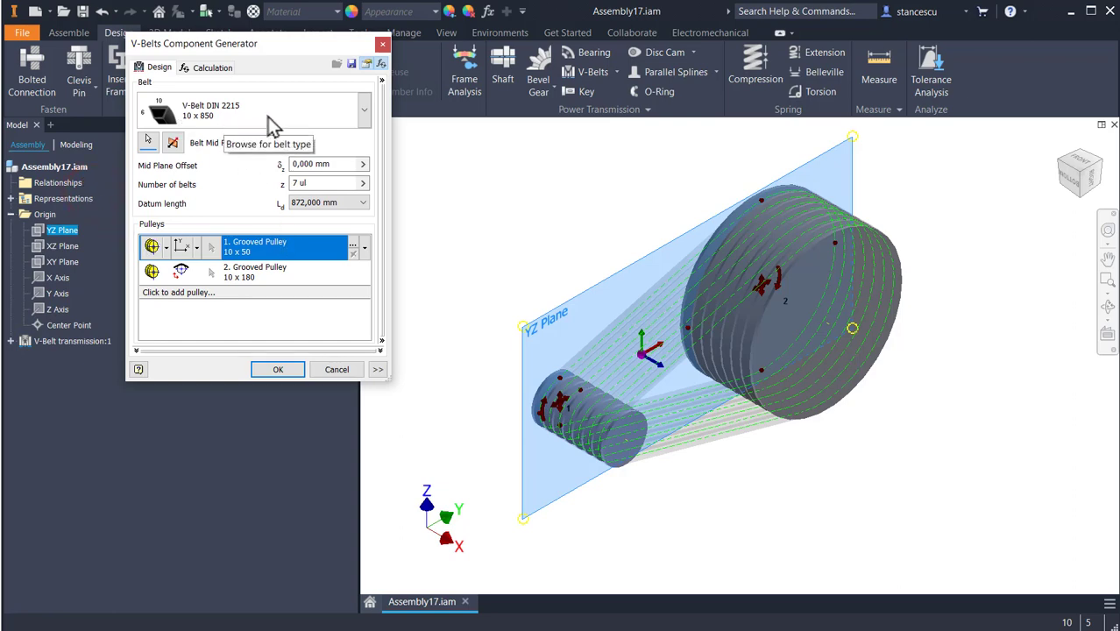
{"action": "left_click", "coordinate": [272, 125]}
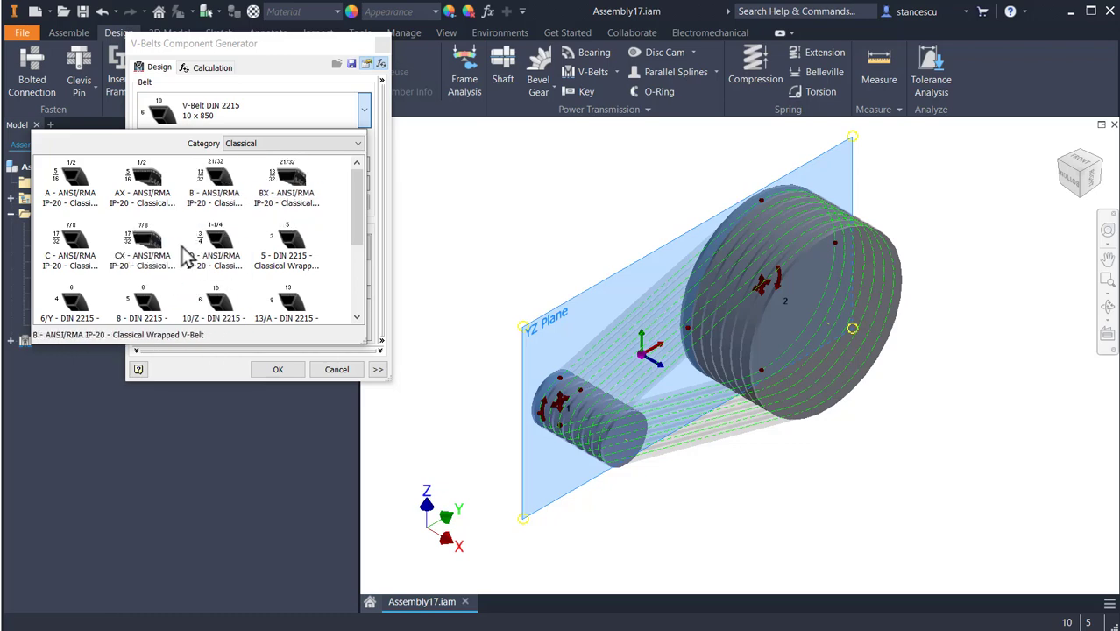
{"action": "scroll", "coordinate": [184, 254], "scroll_direction": "down", "scroll_amount": 2}
{"action": "left_click", "coordinate": [268, 272]}
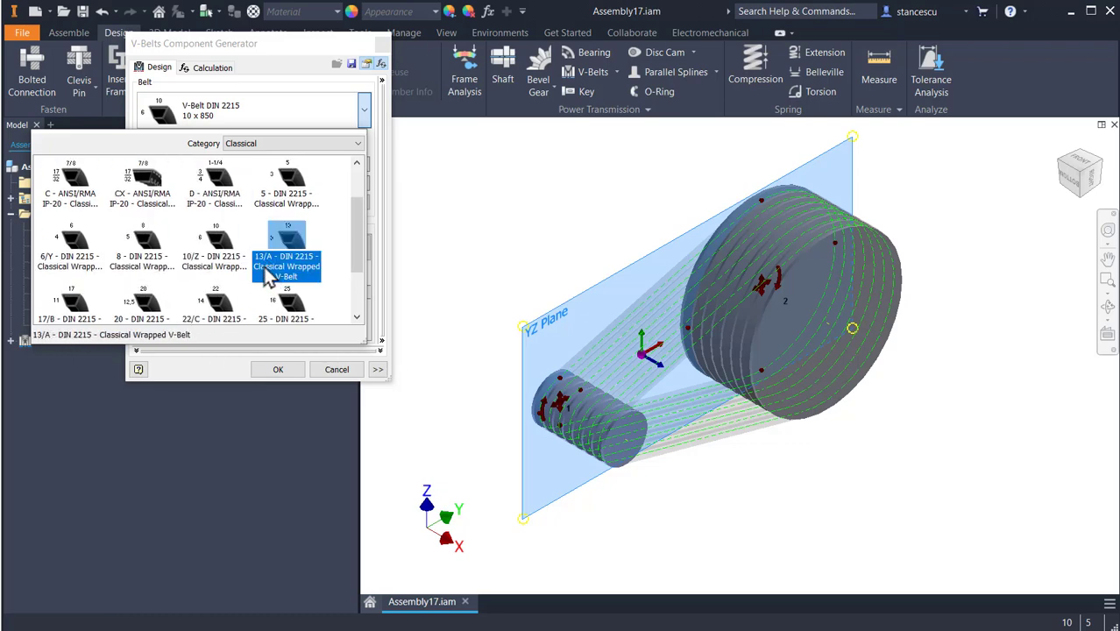
{"action": "left_click", "coordinate": [194, 274]}
{"action": "left_click", "coordinate": [280, 267]}
{"action": "left_click", "coordinate": [287, 250]}
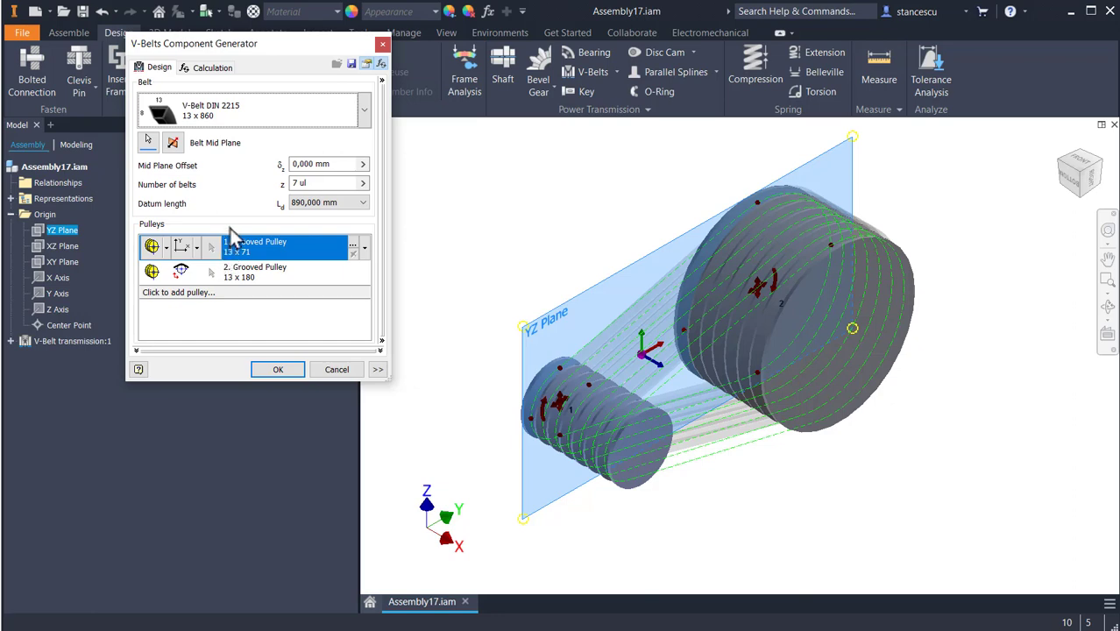
Set the number of 13/A belts to 5 and run the strength check
{"action": "left_click", "coordinate": [317, 183]}
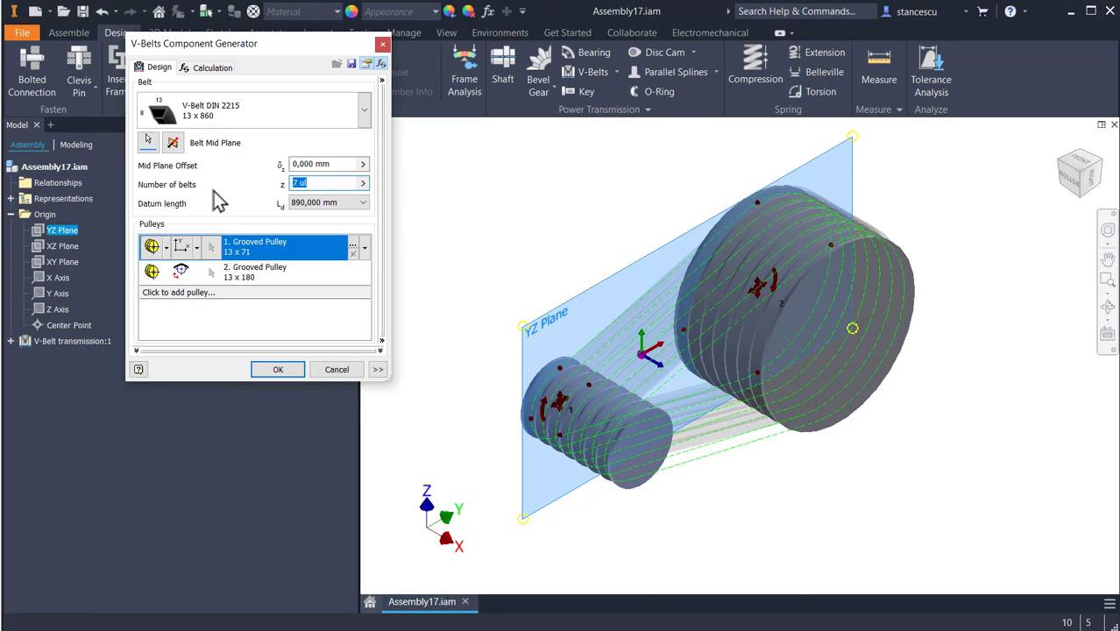
{"action": "type", "text": "5"}
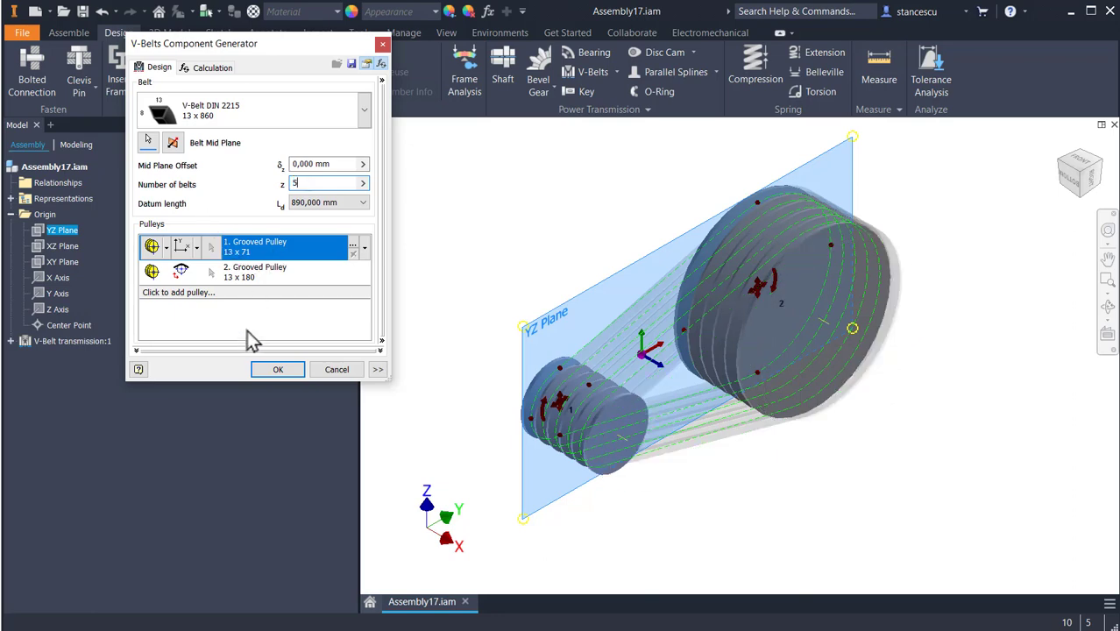
{"action": "left_click", "coordinate": [210, 69]}
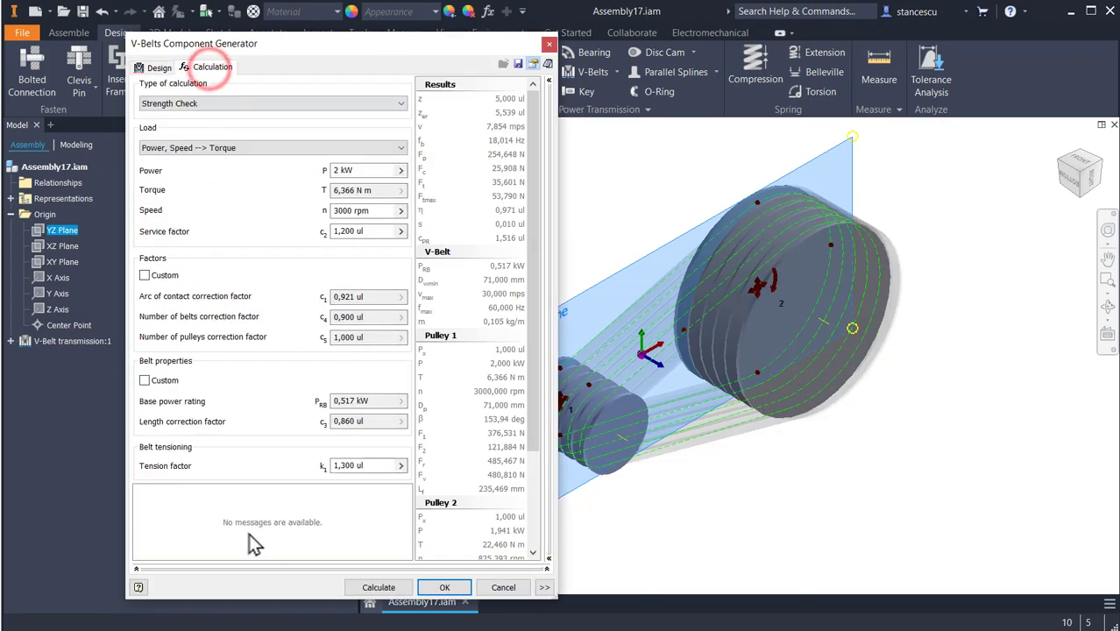
{"action": "left_click", "coordinate": [376, 587]}
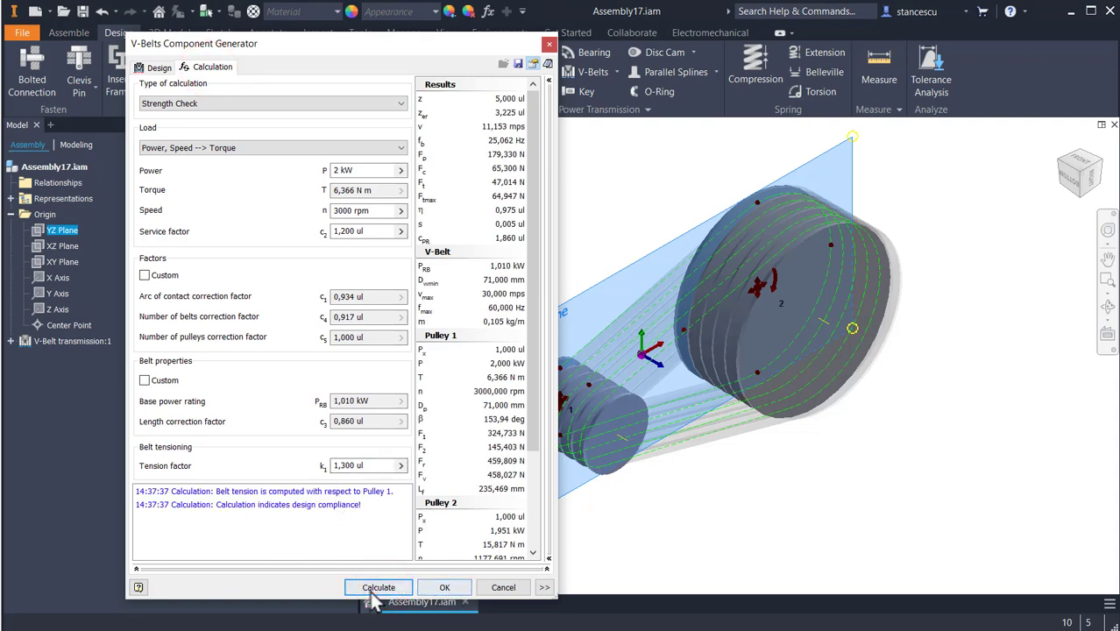
Try reducing the 13/A belt drive to 4 belts and recalculate its strength
{"action": "left_click", "coordinate": [162, 69]}
{"action": "double_click", "coordinate": [313, 184]}
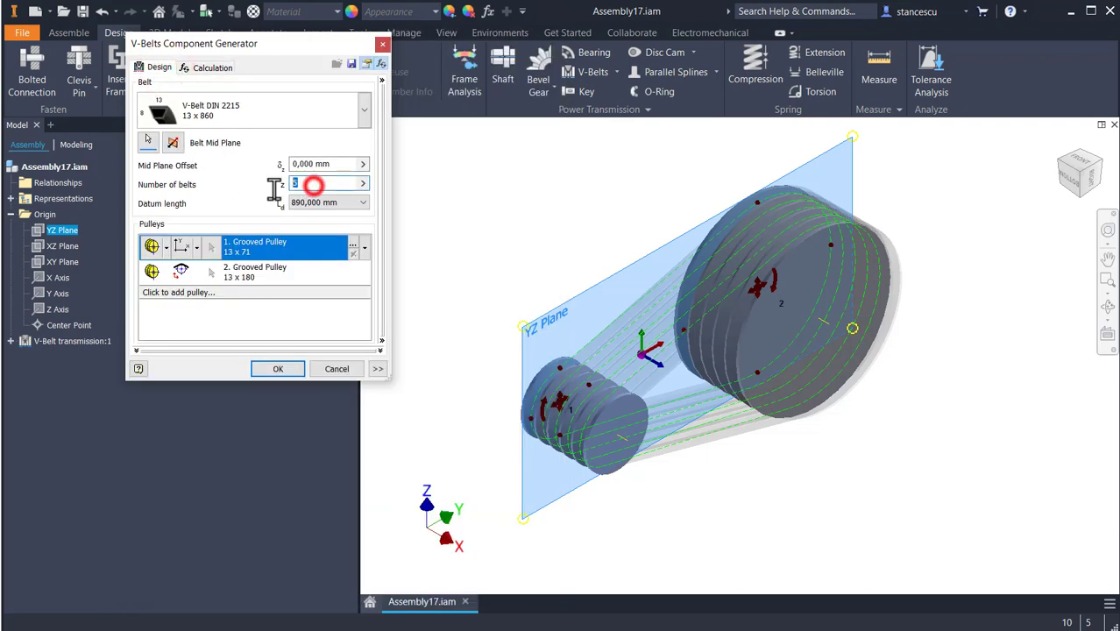
{"action": "type", "text": "4"}
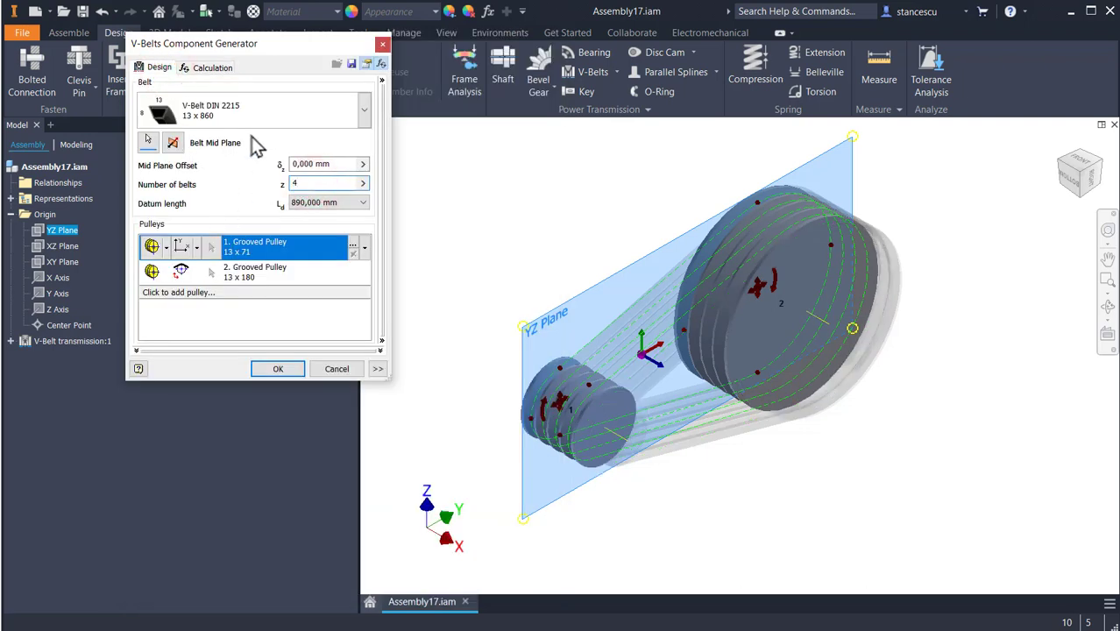
{"action": "left_click", "coordinate": [204, 70]}
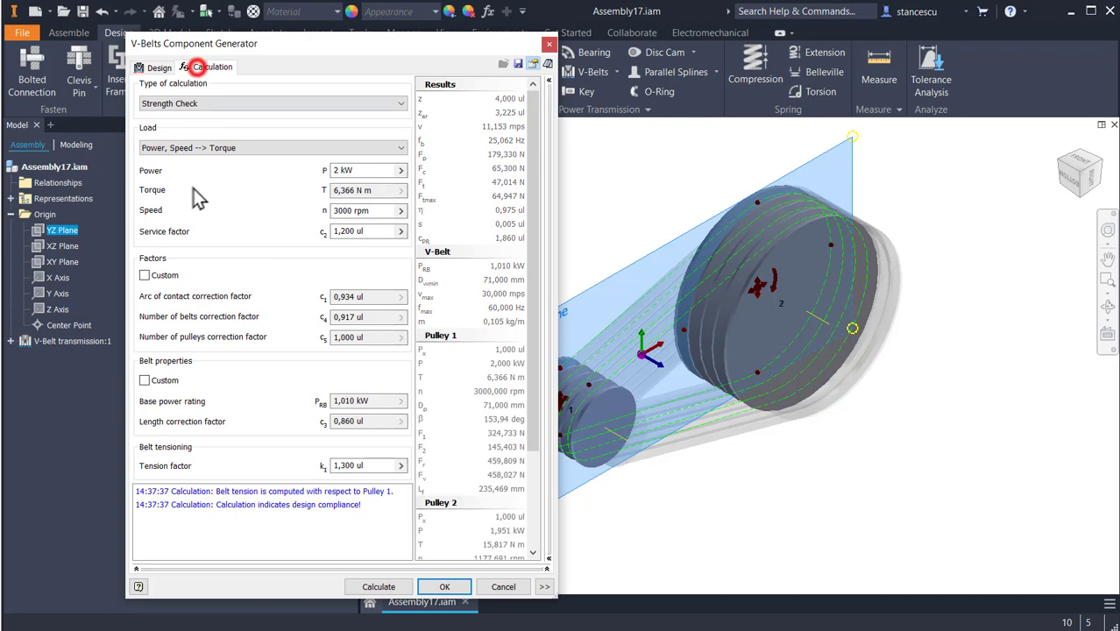
{"action": "left_click", "coordinate": [388, 589]}
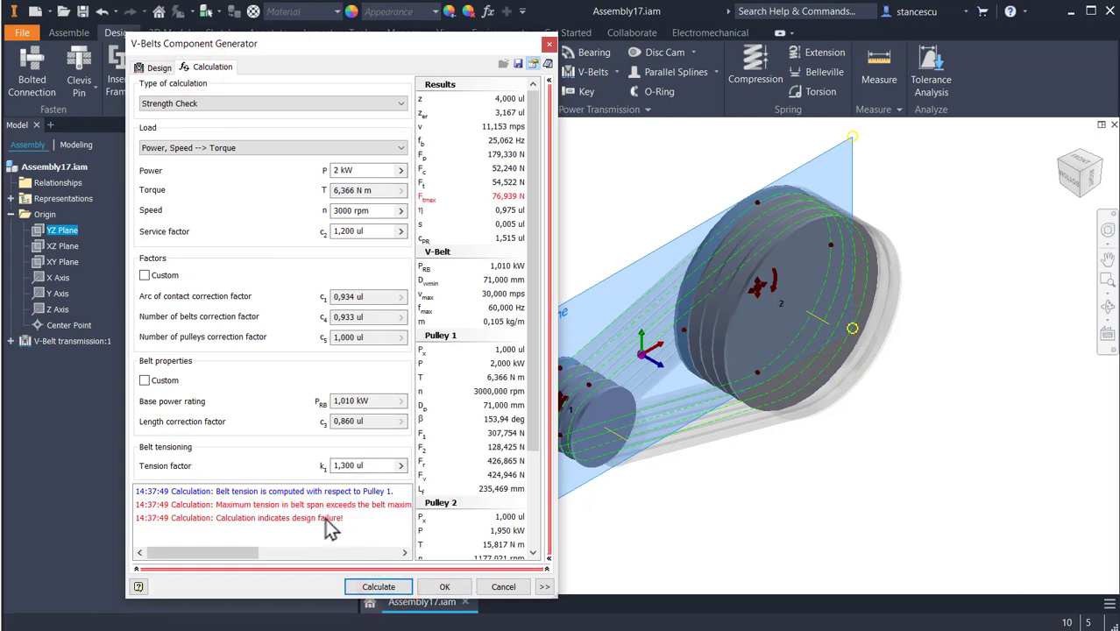
Return the number of belts to 5, recalculate the strength check and accept the edited V-belt design
{"action": "left_click", "coordinate": [156, 68]}
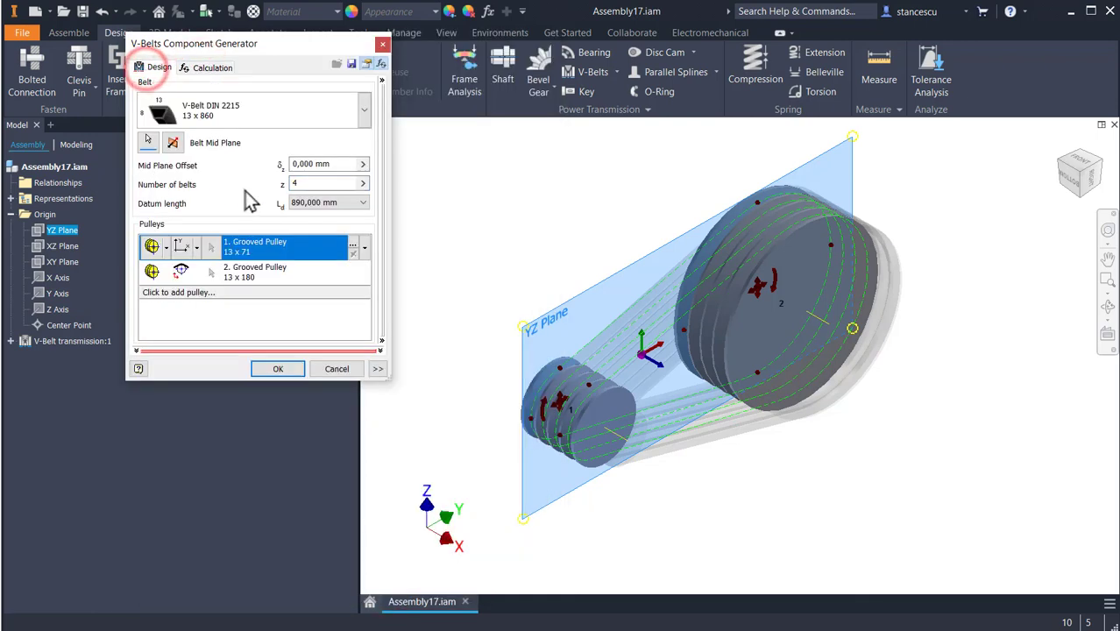
{"action": "double_click", "coordinate": [312, 184]}
{"action": "type", "text": "5"}
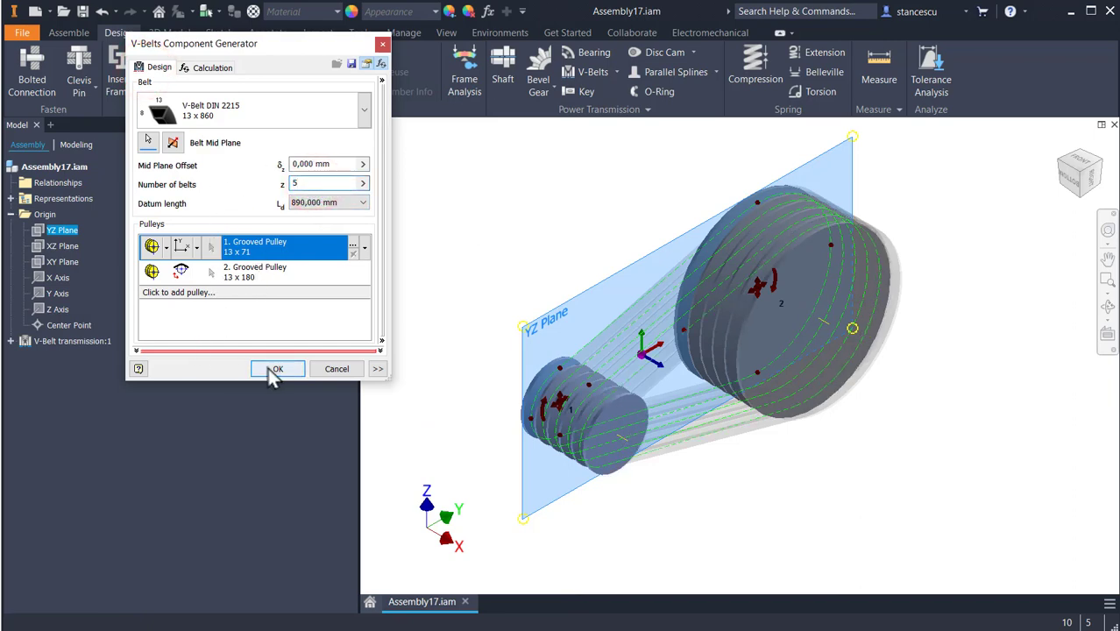
{"action": "left_click", "coordinate": [210, 68]}
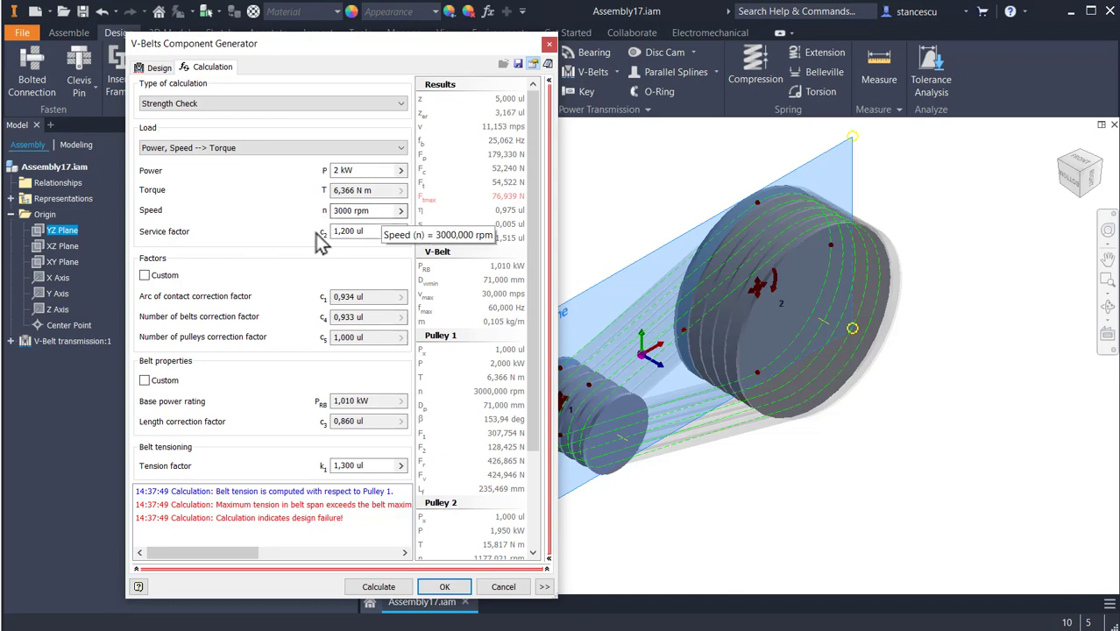
{"action": "left_click", "coordinate": [353, 587]}
{"action": "left_click", "coordinate": [444, 587]}
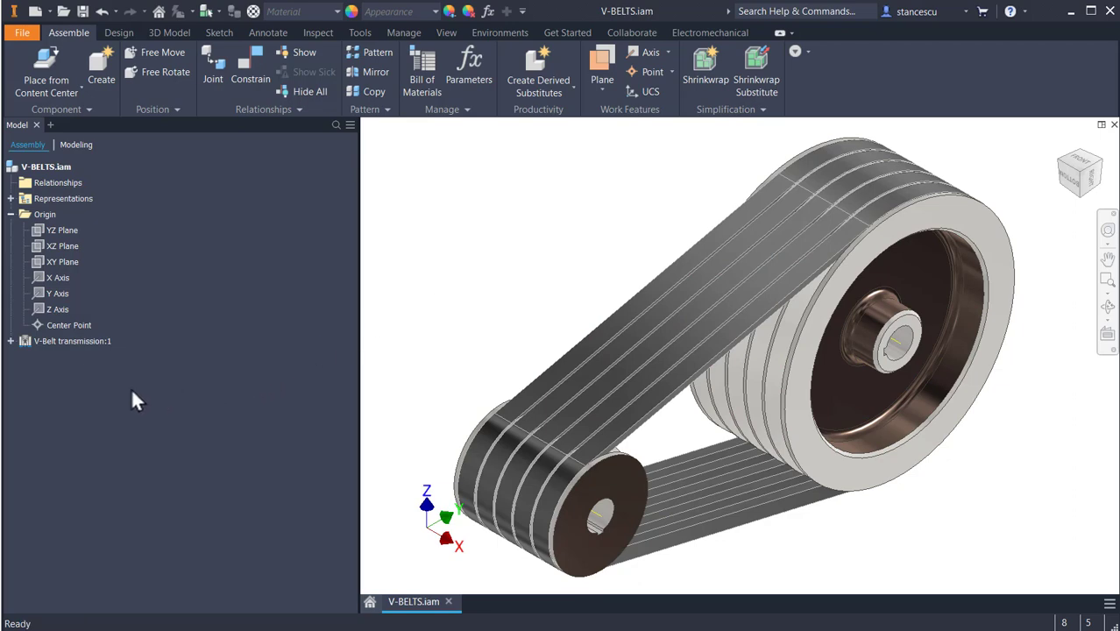
Make the V-Belt transmission component flexible in the V-BELTS assembly
{"action": "left_click", "coordinate": [870, 365]}
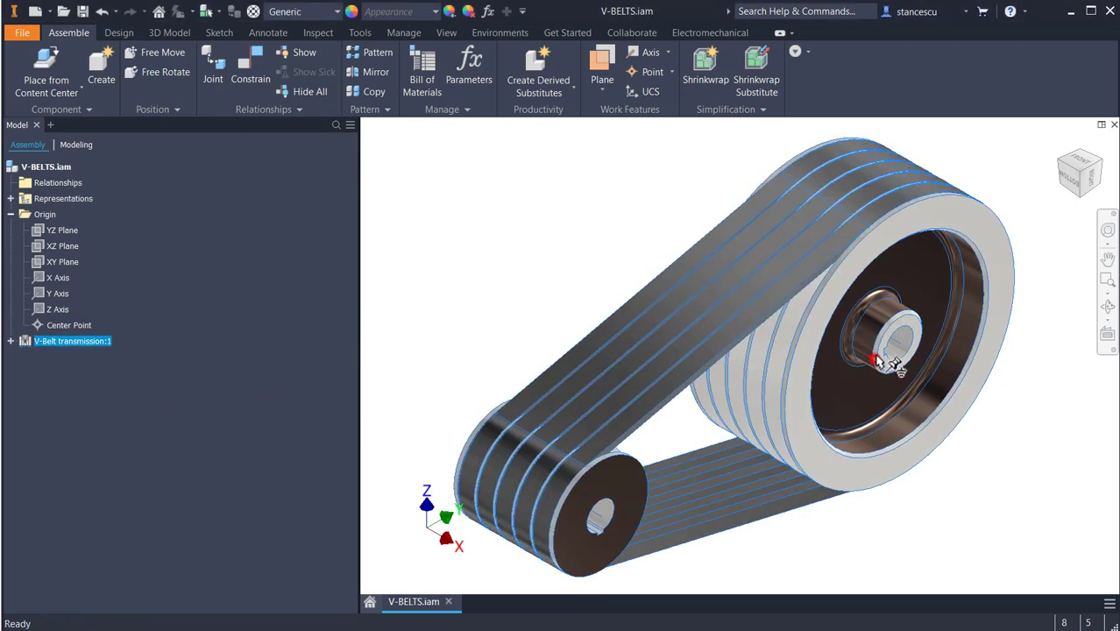
{"action": "left_click_drag", "start_coordinate": [607, 478], "coordinate": [628, 512]}
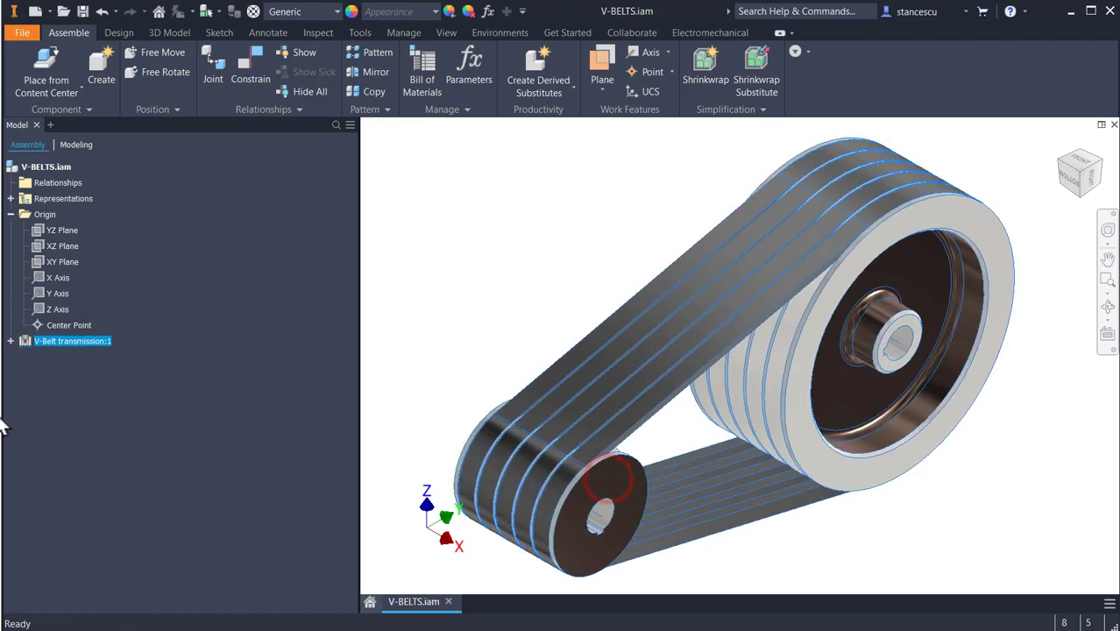
{"action": "right_click", "coordinate": [26, 337]}
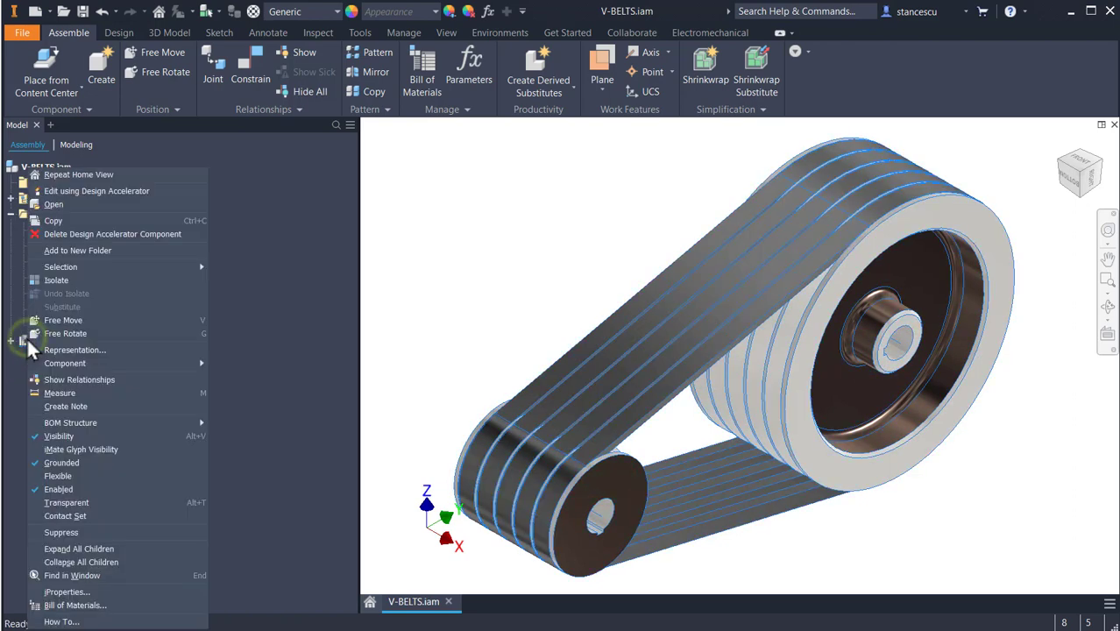
{"action": "left_click", "coordinate": [69, 477]}
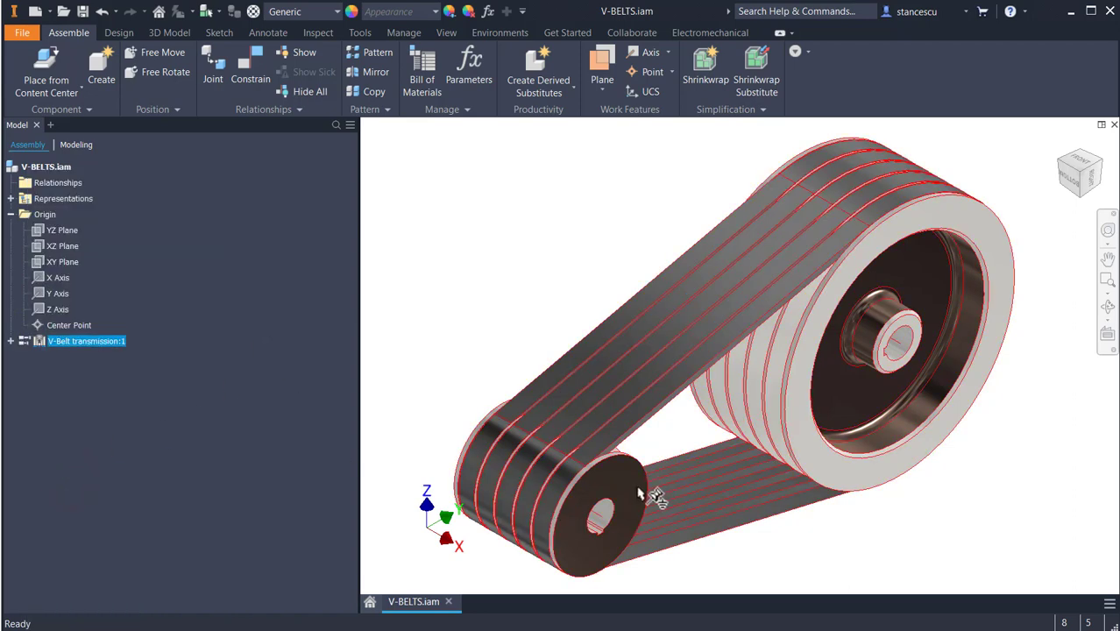
Try turning the small and large pulleys of the flexible V-belt transmission to test its motion
{"action": "left_click", "coordinate": [498, 308]}
{"action": "left_click", "coordinate": [621, 471]}
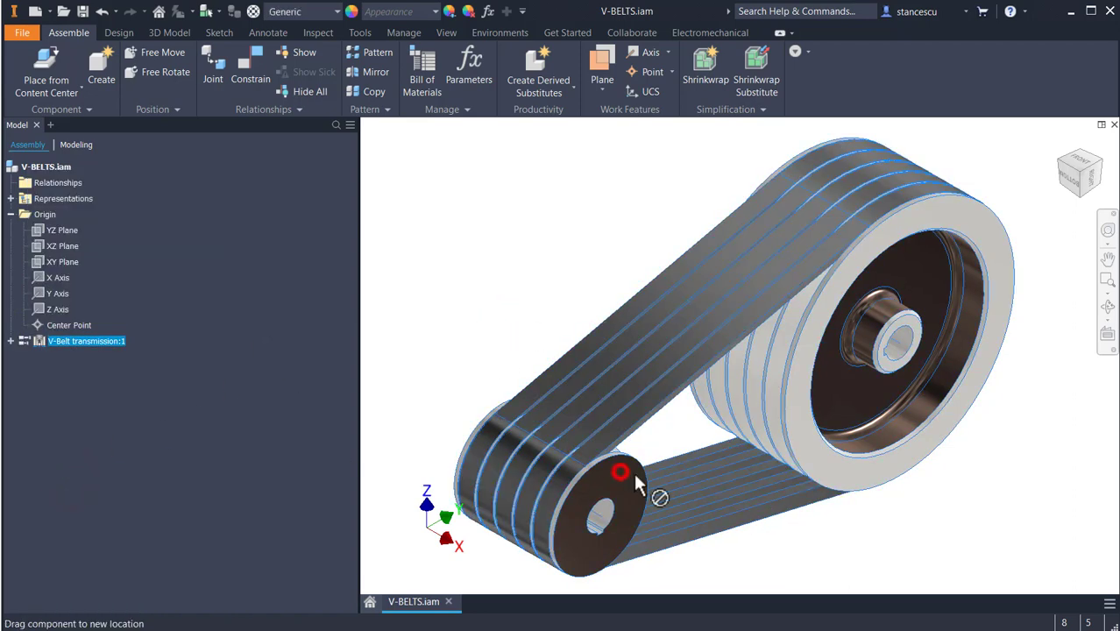
{"action": "left_click_drag", "start_coordinate": [624, 517], "coordinate": [562, 424]}
{"action": "scroll", "coordinate": [596, 530], "scroll_direction": "up", "scroll_amount": 4}
{"action": "scroll", "coordinate": [721, 391], "scroll_direction": "down", "scroll_amount": 3}
{"action": "middle_click_drag", "start_coordinate": [845, 382], "coordinate": [630, 437]}
{"action": "scroll", "coordinate": [900, 313], "scroll_direction": "up", "scroll_amount": 4}
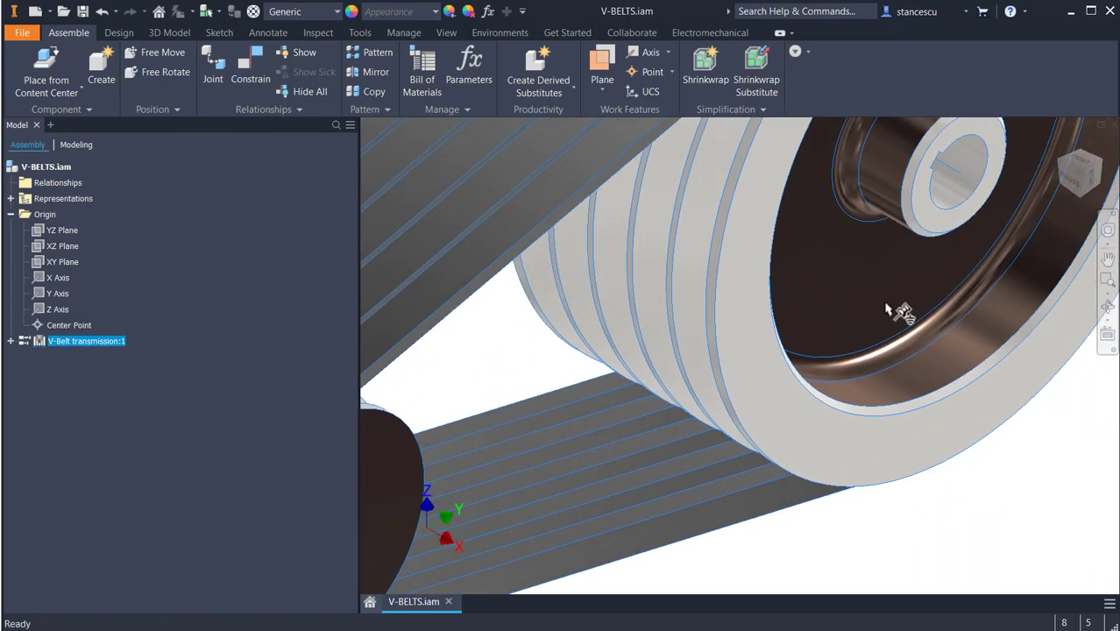
{"action": "scroll", "coordinate": [860, 325], "scroll_direction": "down", "scroll_amount": 3}
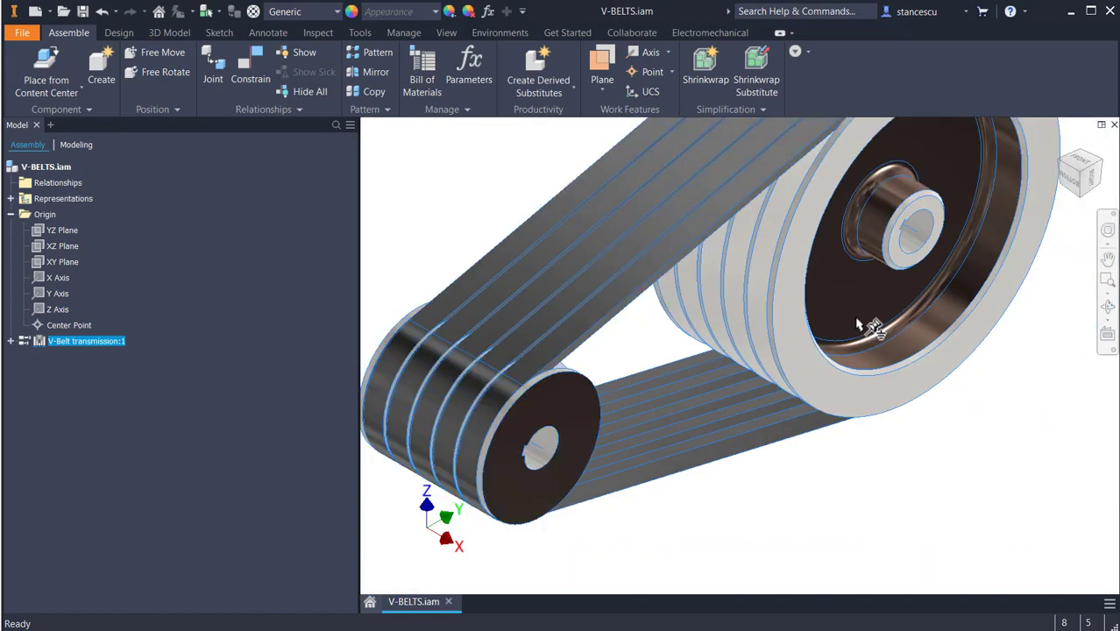
{"action": "left_click", "coordinate": [889, 249]}
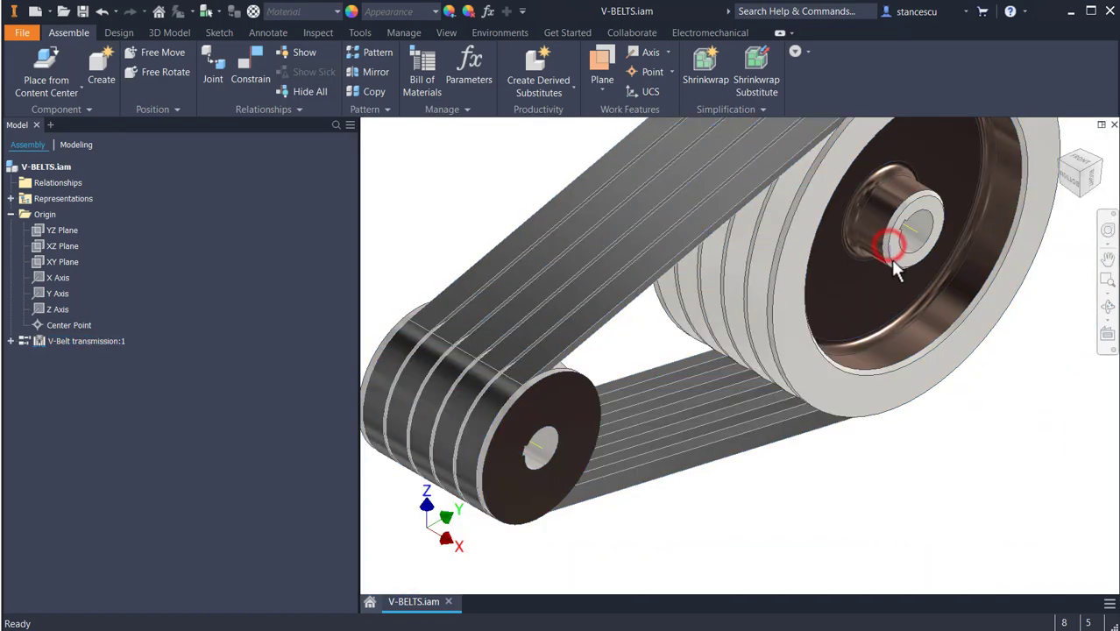
{"action": "left_click_drag", "start_coordinate": [890, 249], "coordinate": [779, 333]}
{"action": "left_click", "coordinate": [900, 493]}
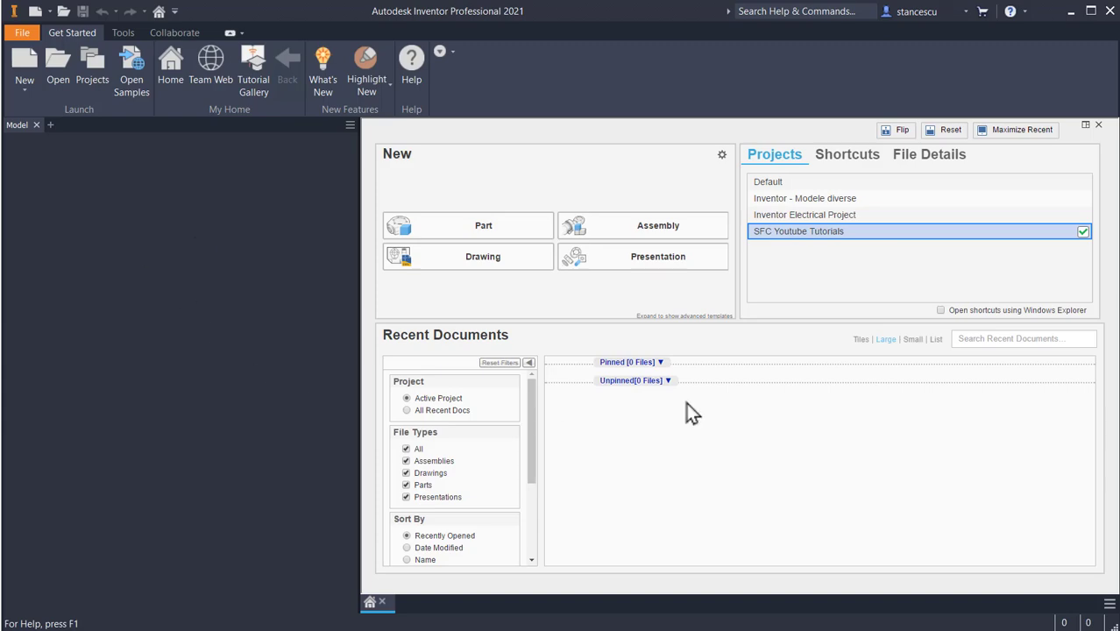
Create a metric Standard (mm).iam assembly, start the Synchronous Belts generator and save the assembly as Assembly21.iam
{"action": "left_click", "coordinate": [34, 13]}
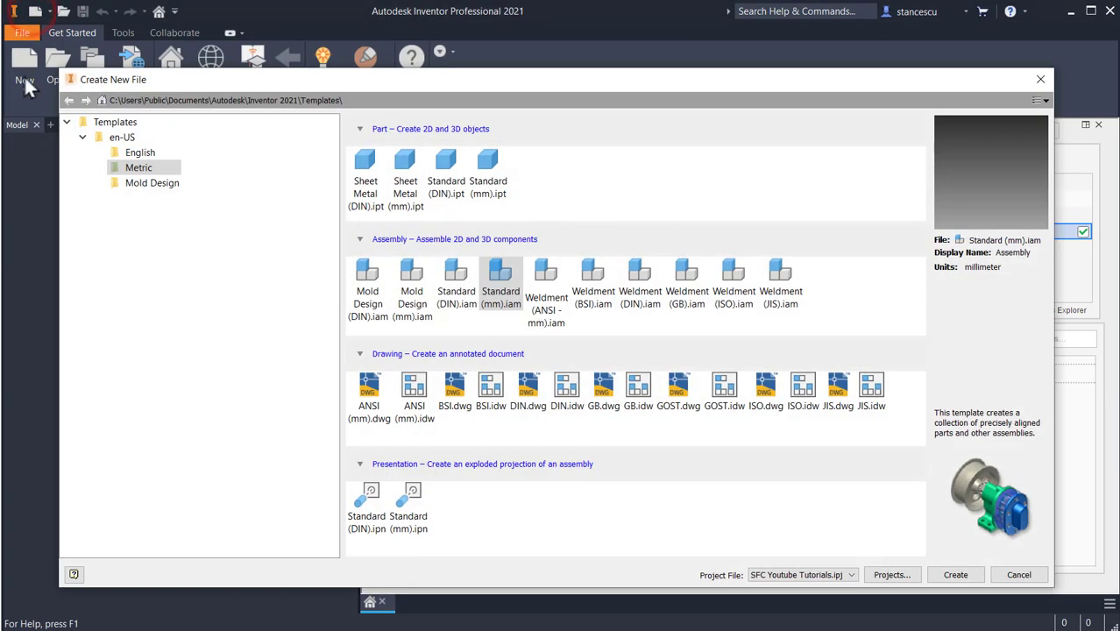
{"action": "double_click", "coordinate": [484, 280]}
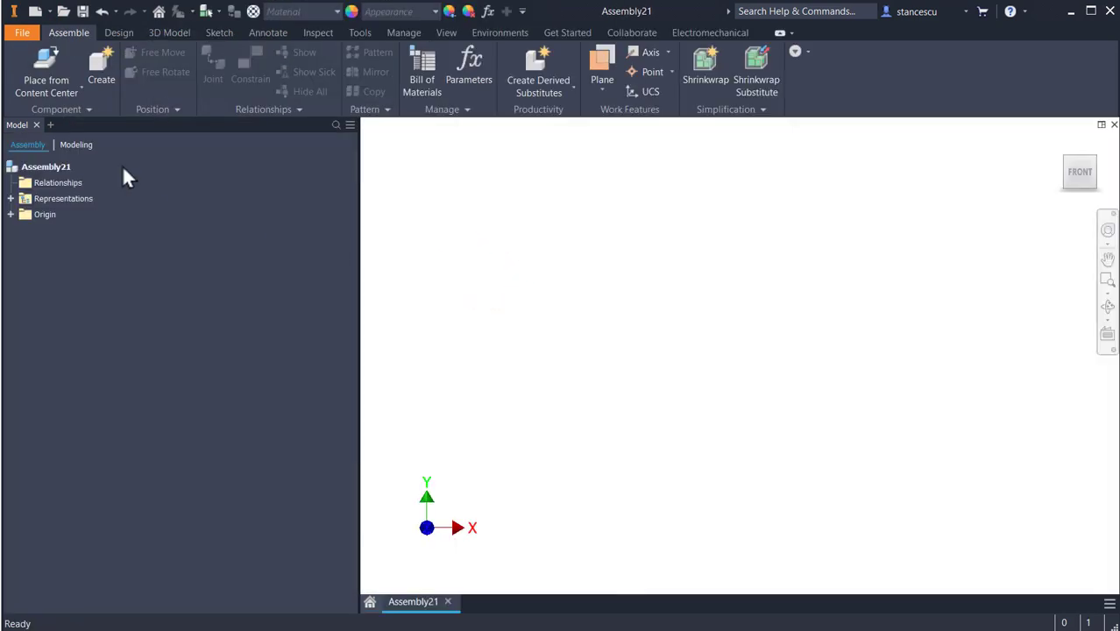
{"action": "left_click", "coordinate": [109, 33]}
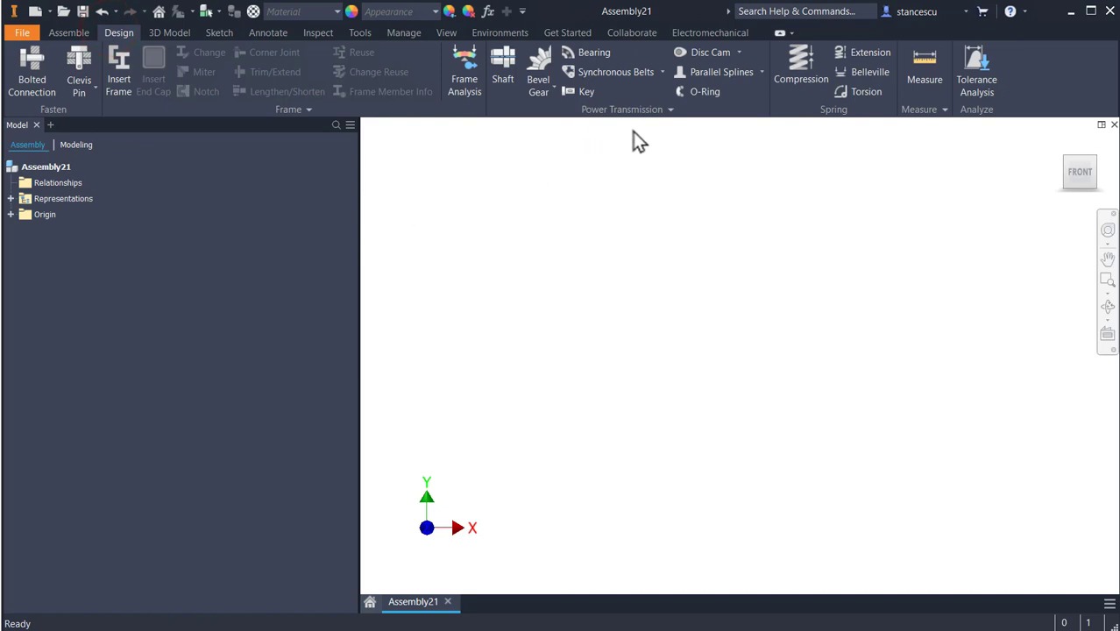
{"action": "left_click", "coordinate": [614, 74]}
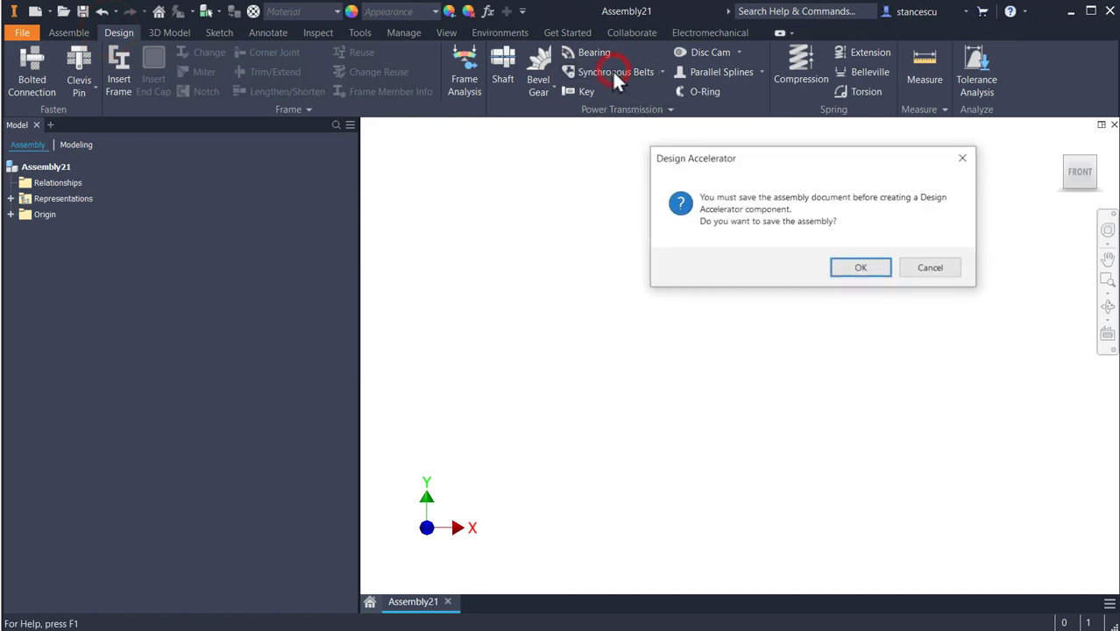
{"action": "left_click", "coordinate": [879, 273]}
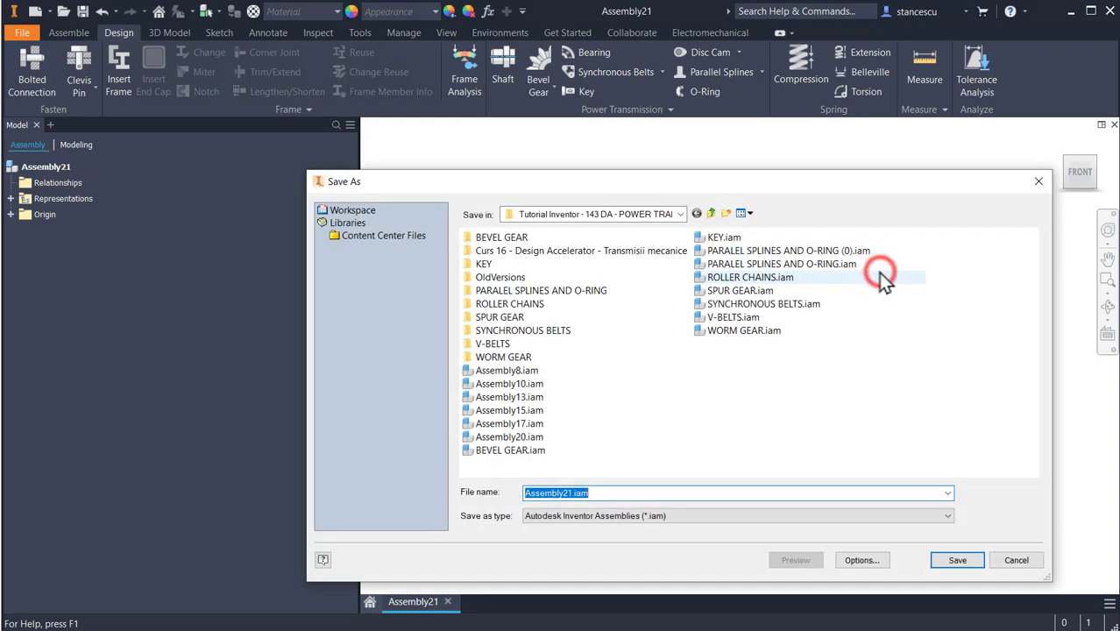
{"action": "left_click", "coordinate": [954, 562]}
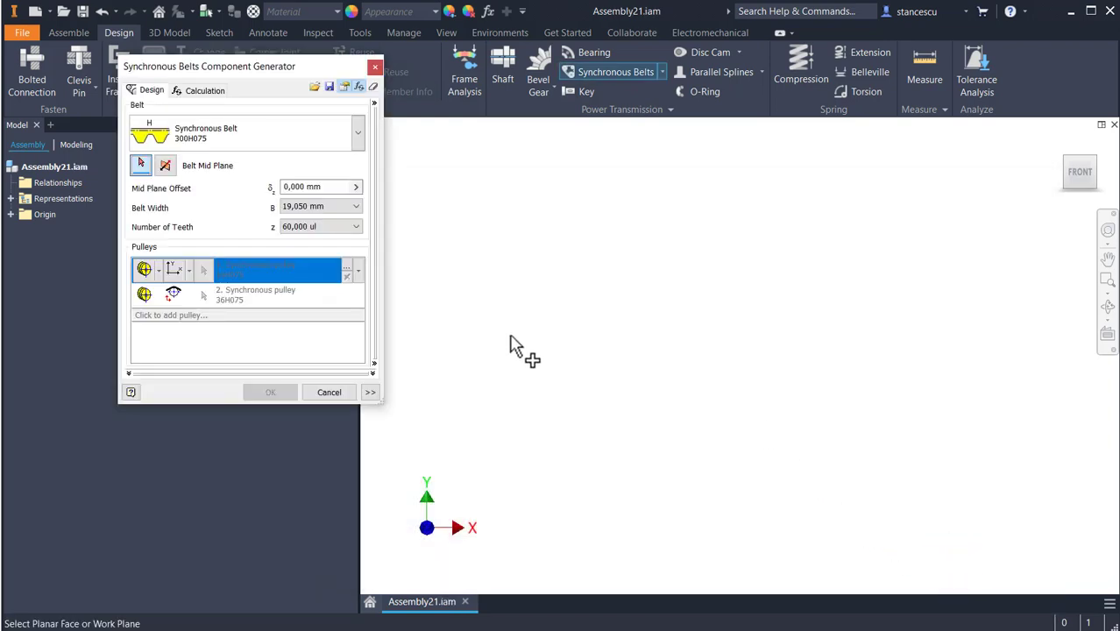
Set the assembly's YZ origin plane as the synchronous belt's mid plane and show the drive in the home view
{"action": "left_click", "coordinate": [577, 382]}
{"action": "key", "text": "F6"}
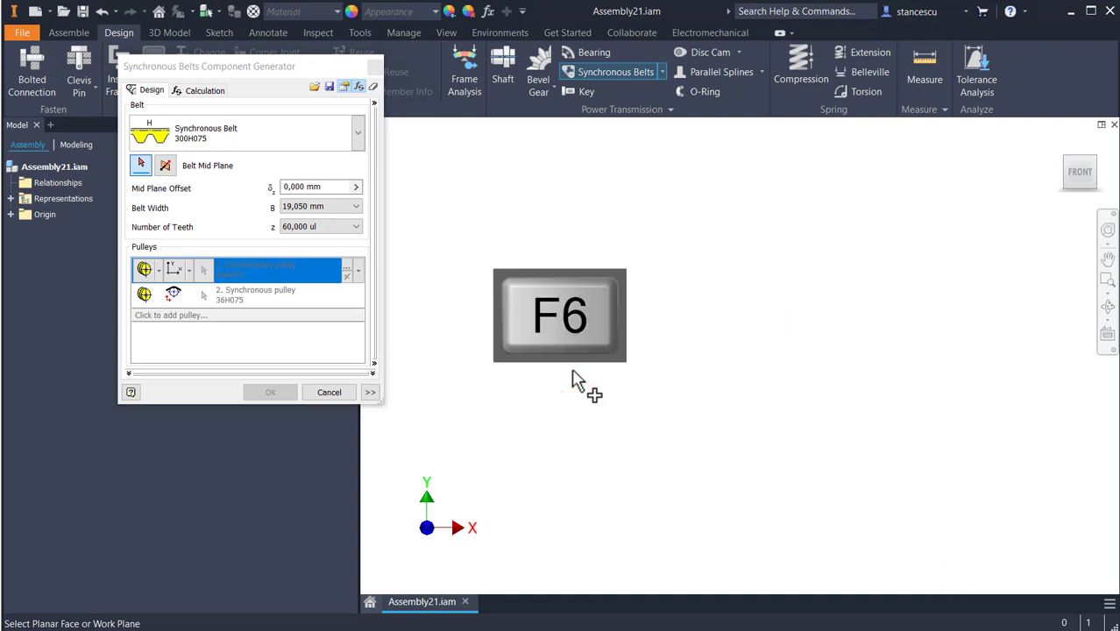
{"action": "left_click", "coordinate": [11, 214]}
{"action": "left_click", "coordinate": [35, 230]}
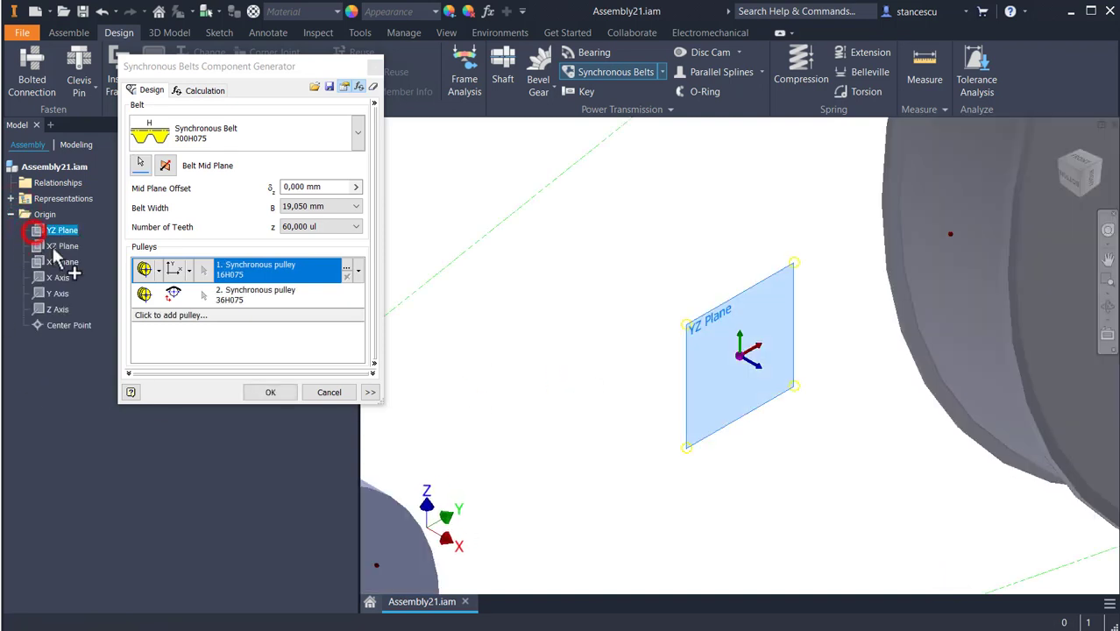
{"action": "scroll", "coordinate": [631, 399], "scroll_direction": "down", "scroll_amount": 5}
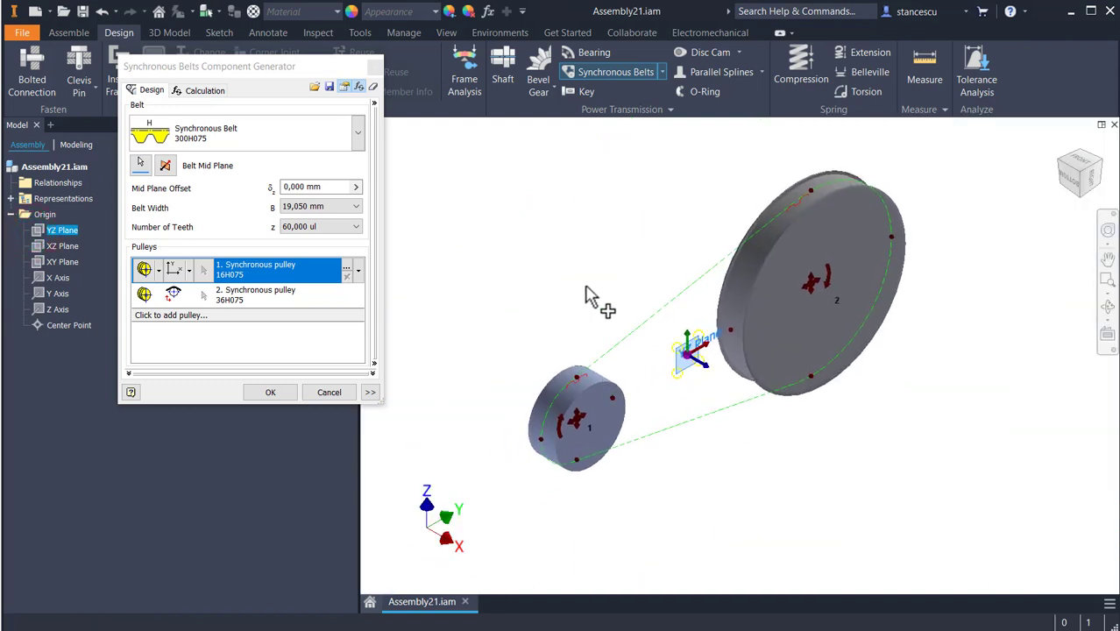
Add an H double-flanged straight-sided pulley as pulley 3, place it below the belt path and move pulley 2 up and away from it
{"action": "left_click", "coordinate": [164, 315]}
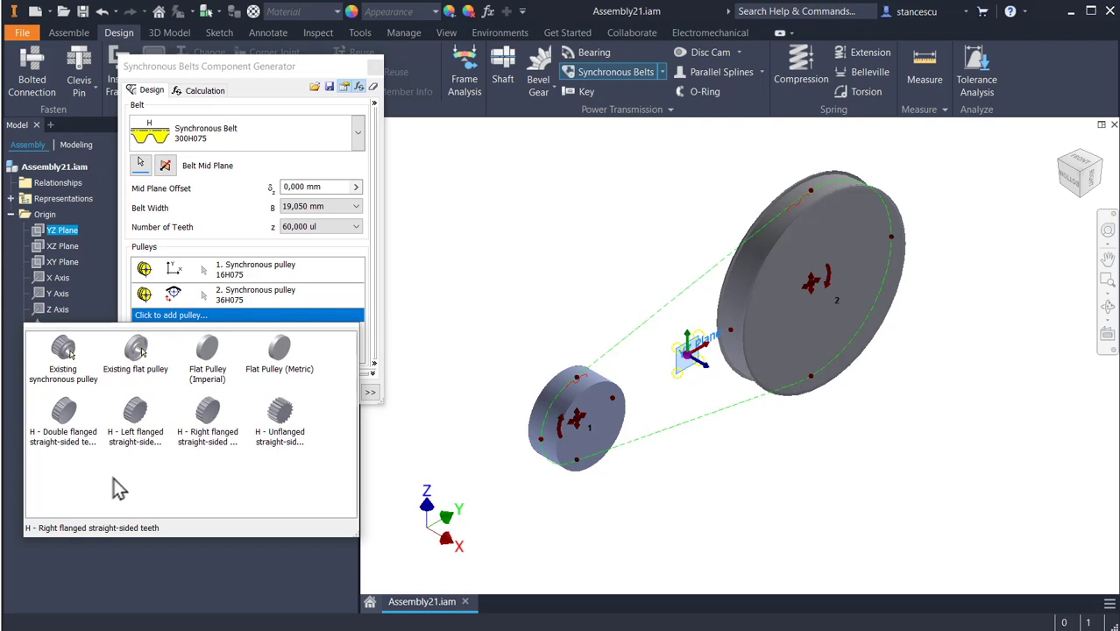
{"action": "left_click", "coordinate": [62, 419]}
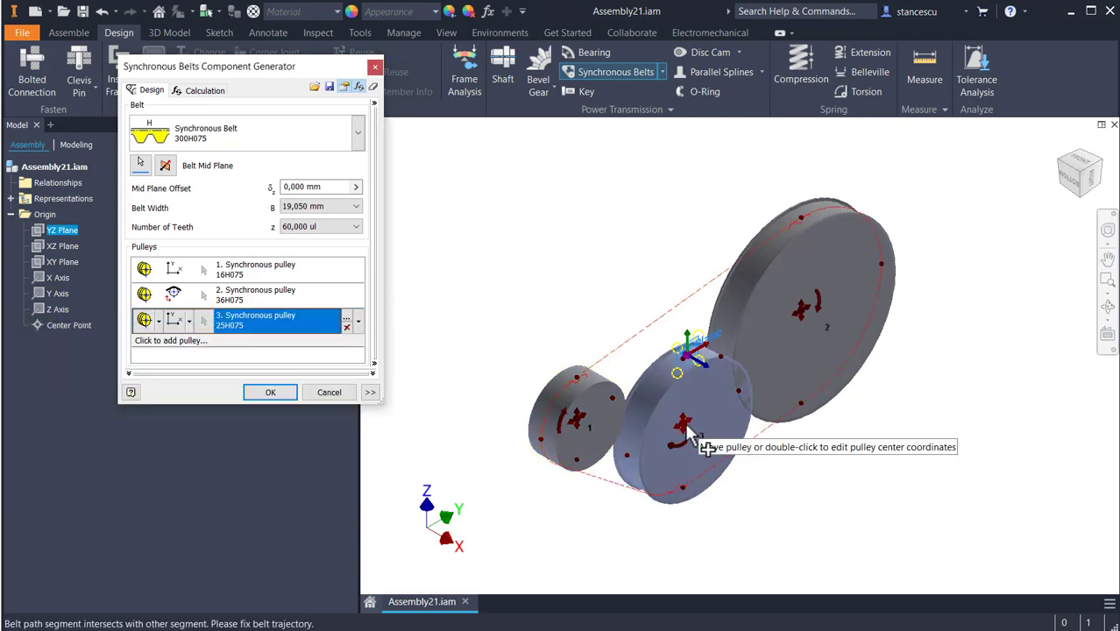
{"action": "left_click_drag", "start_coordinate": [690, 436], "coordinate": [698, 460]}
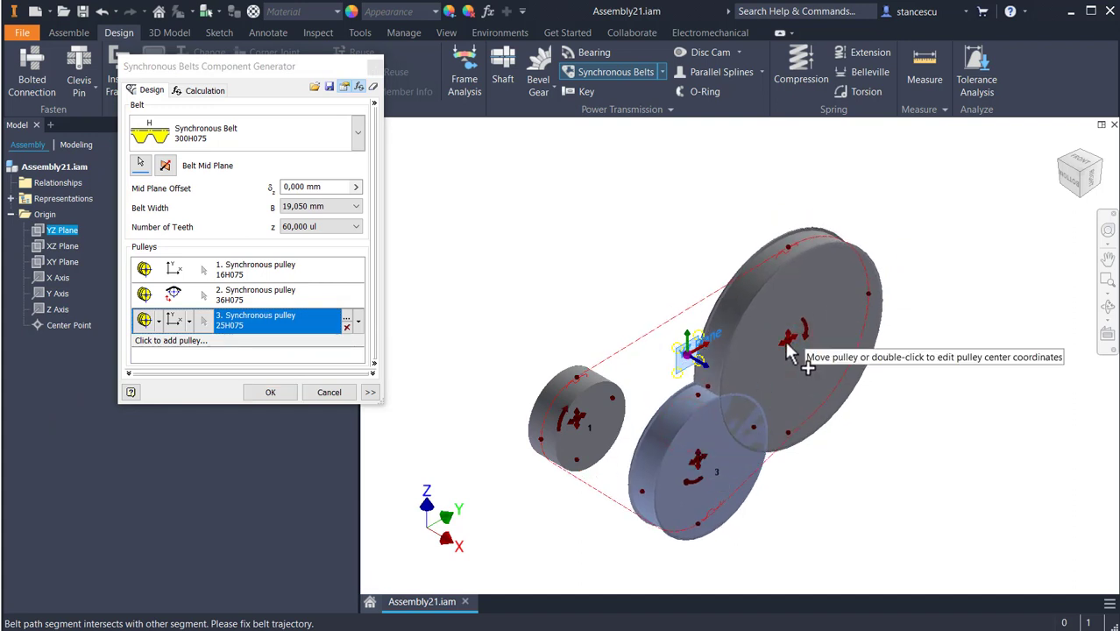
{"action": "left_click_drag", "start_coordinate": [788, 340], "coordinate": [841, 268]}
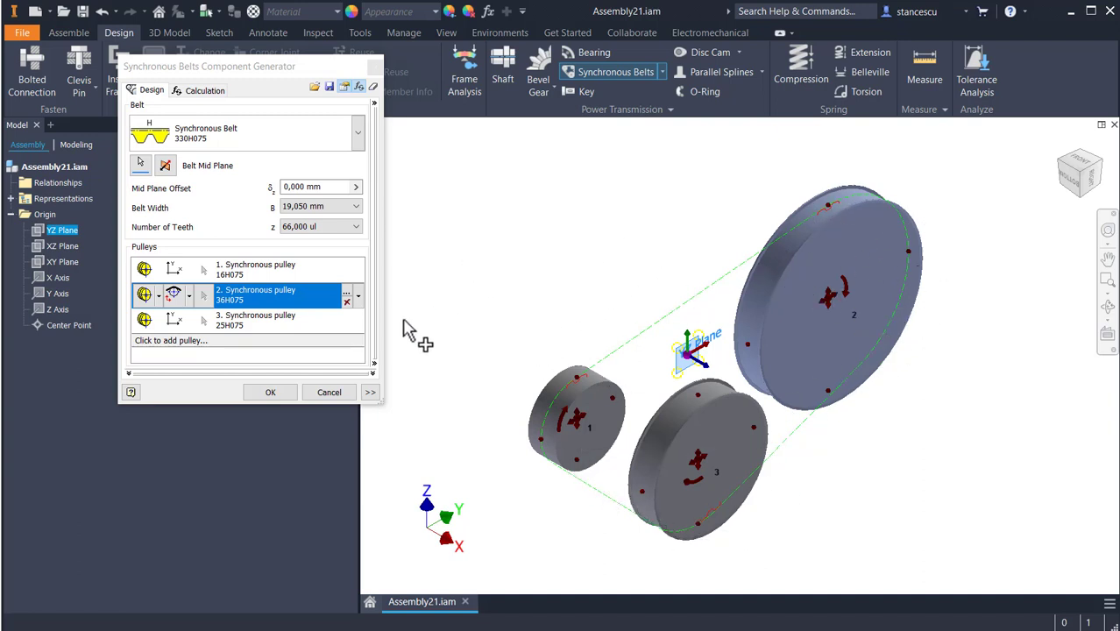
Add a metric flat pulley as pulley 4, route the belt over its opposite side and reduce its diameter to 28 mm
{"action": "left_click", "coordinate": [236, 342]}
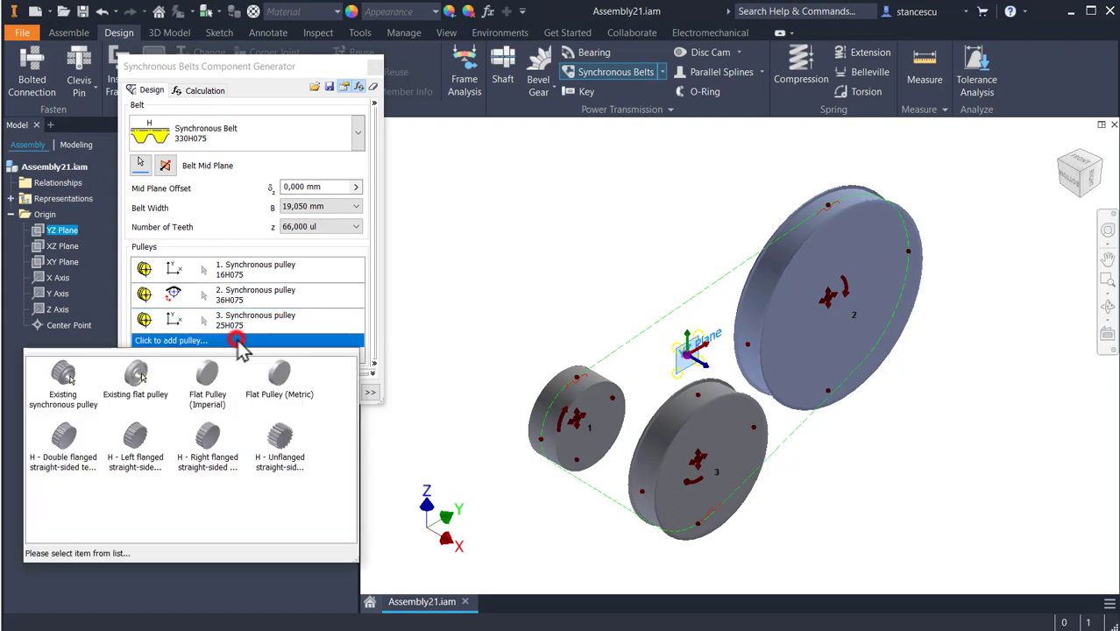
{"action": "left_click", "coordinate": [278, 378]}
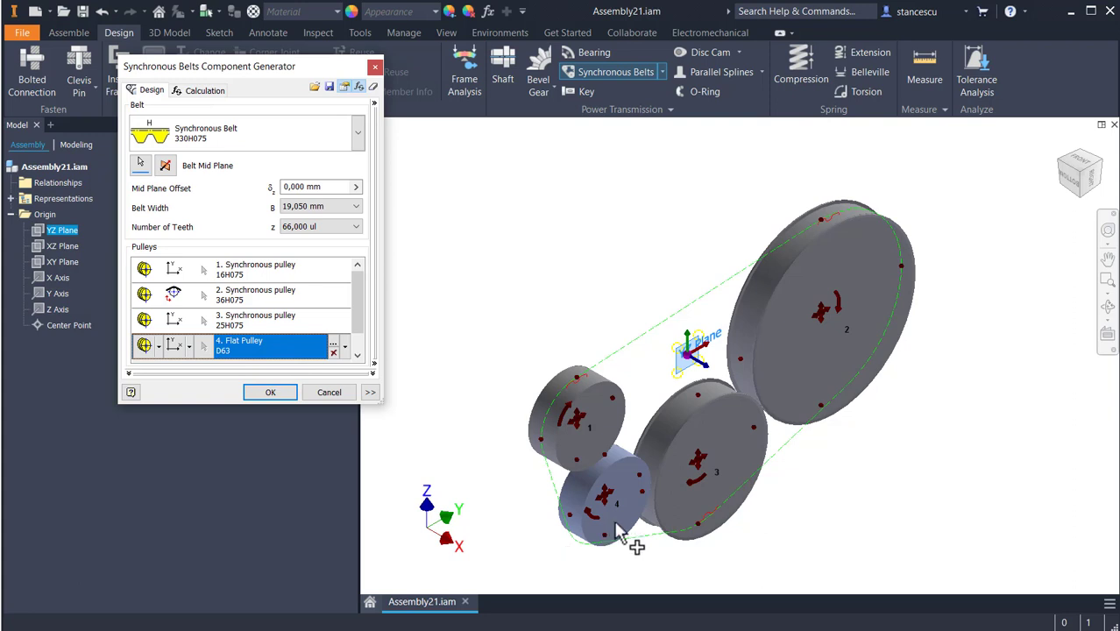
{"action": "scroll", "coordinate": [680, 484], "scroll_direction": "up", "scroll_amount": 3}
{"action": "middle_click_drag", "start_coordinate": [696, 457], "coordinate": [576, 487]}
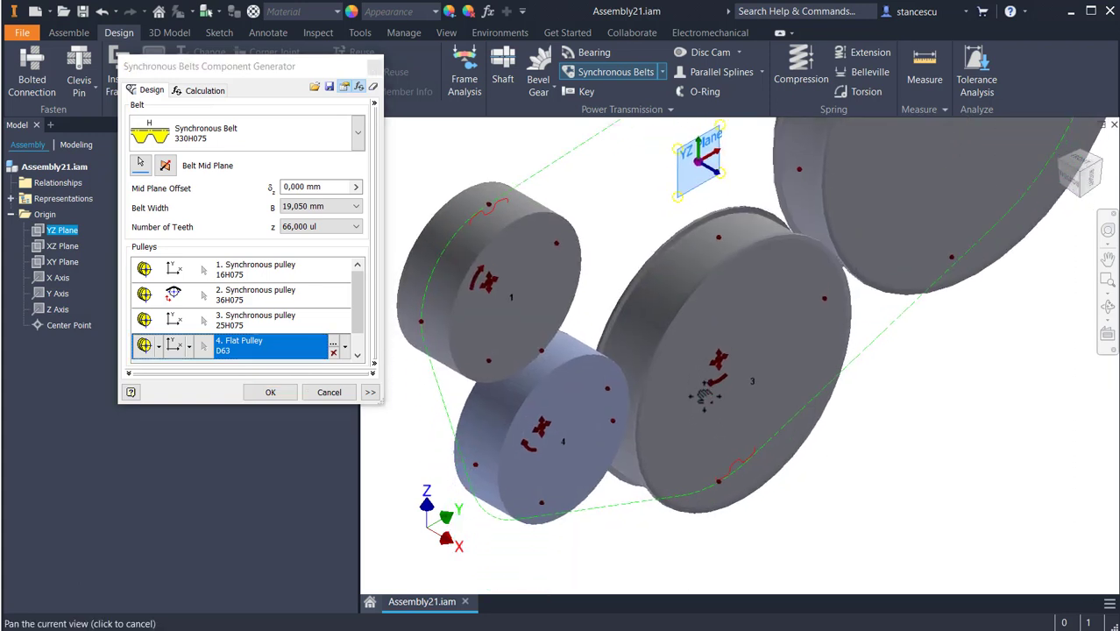
{"action": "left_click", "coordinate": [524, 447]}
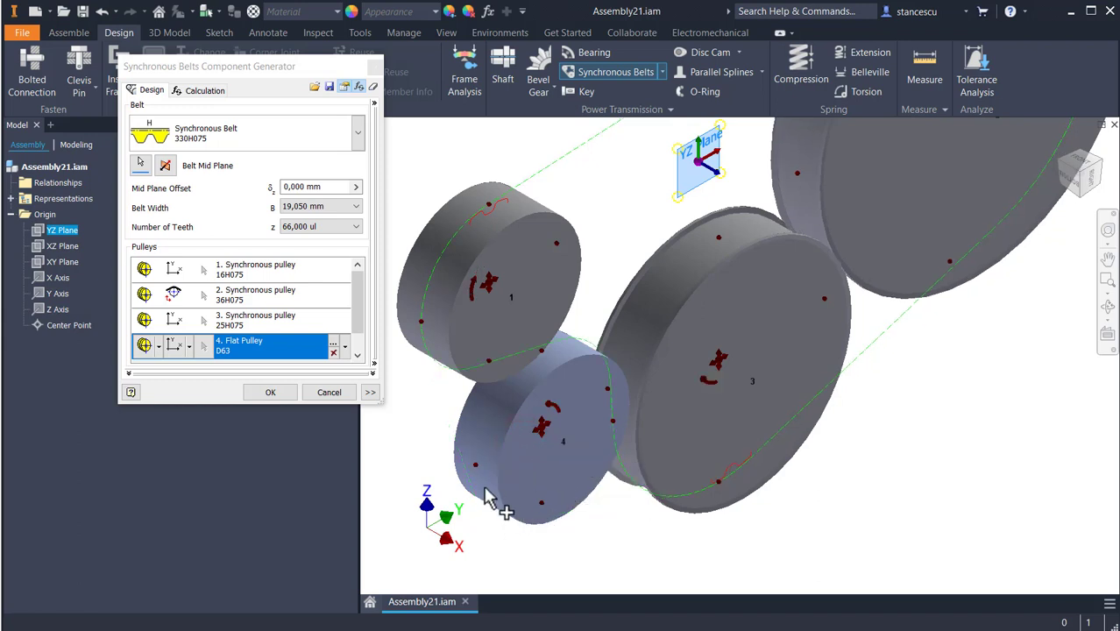
{"action": "mouse_move", "coordinate": [543, 511]}
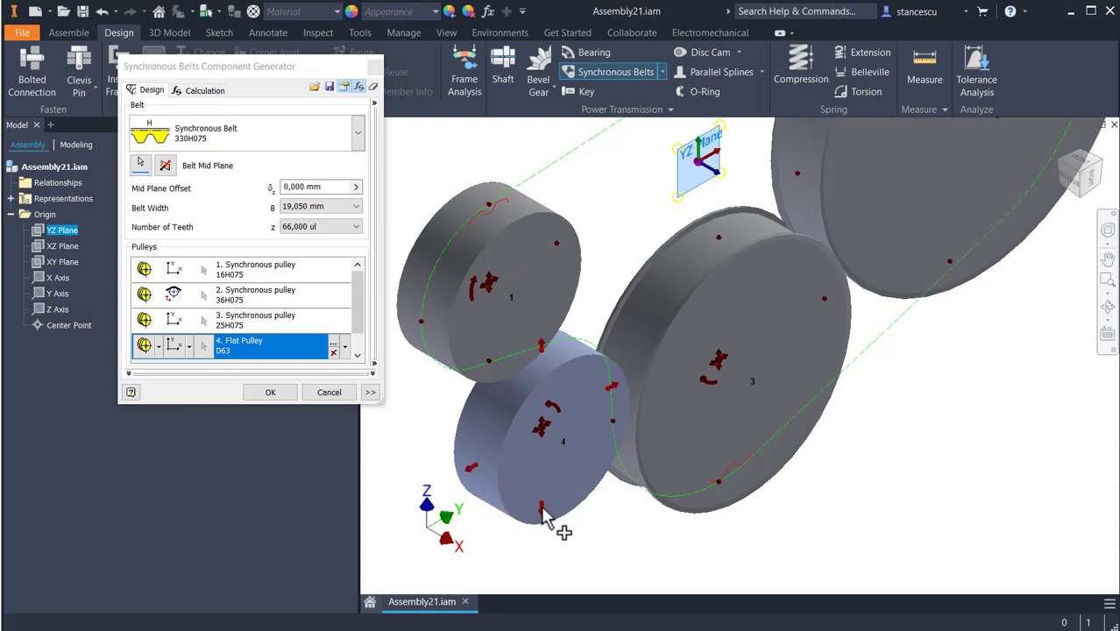
{"action": "left_click_drag", "start_coordinate": [544, 510], "coordinate": [572, 475]}
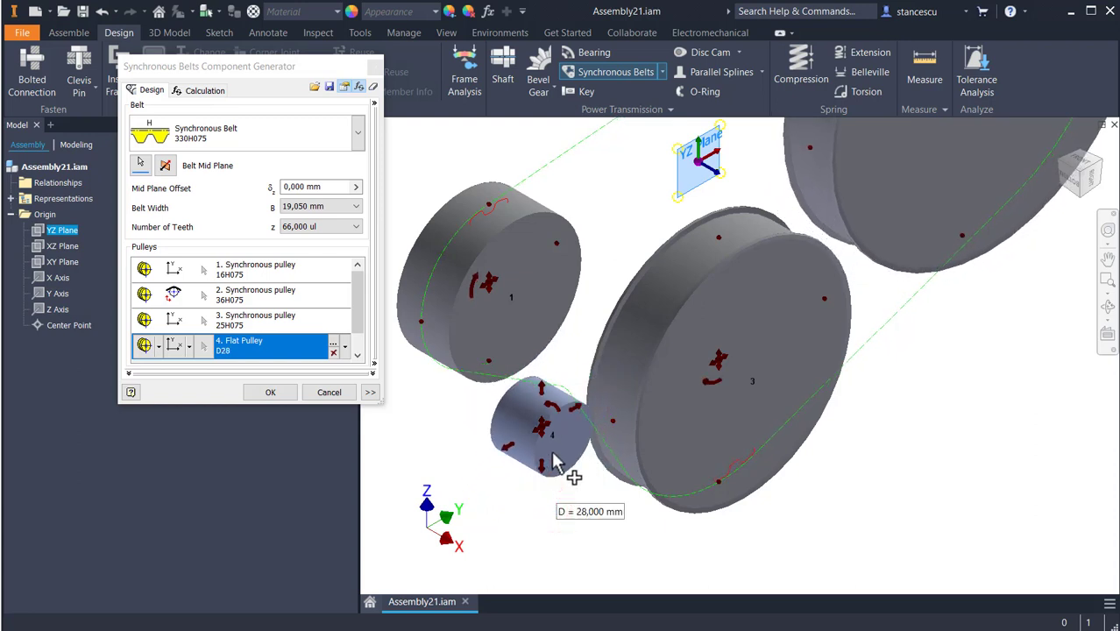
Move the flat pulley to about x = -65.8 mm, y = -49.9 mm and shift pulley 2 farther from pulley 3
{"action": "left_click", "coordinate": [1087, 171]}
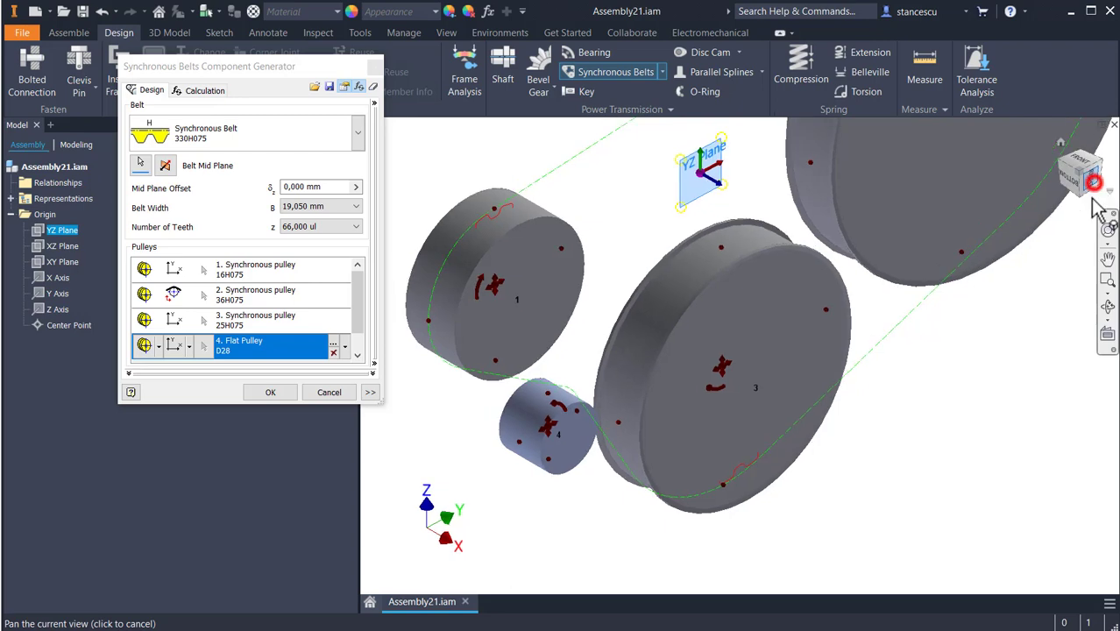
{"action": "scroll", "coordinate": [618, 405], "scroll_direction": "down", "scroll_amount": 3}
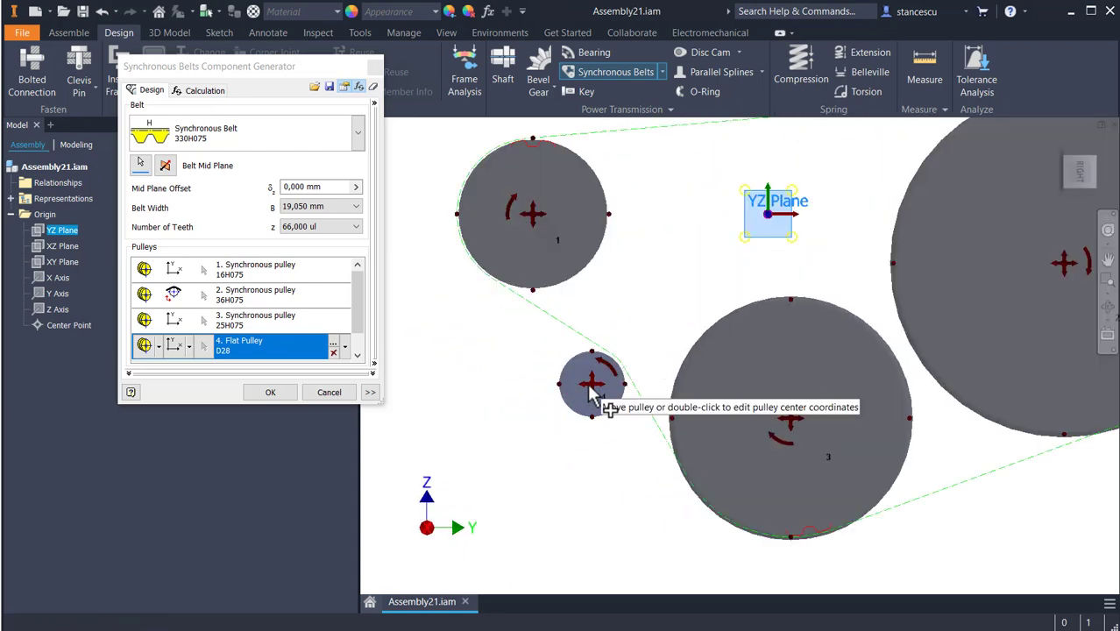
{"action": "left_click_drag", "start_coordinate": [591, 386], "coordinate": [614, 331]}
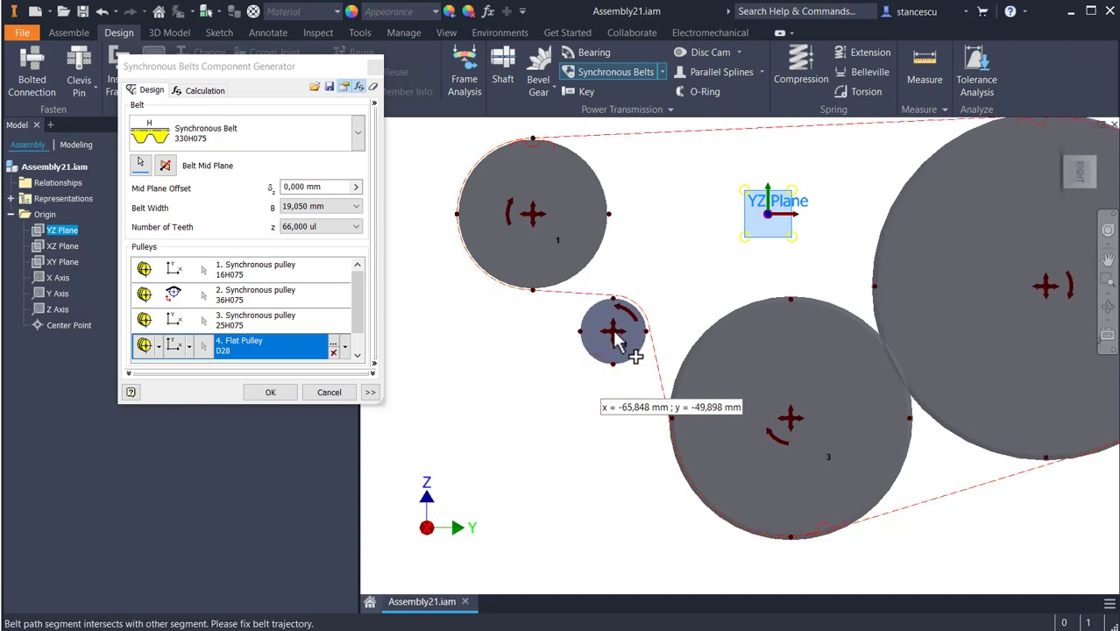
{"action": "scroll", "coordinate": [796, 406], "scroll_direction": "up", "scroll_amount": 3}
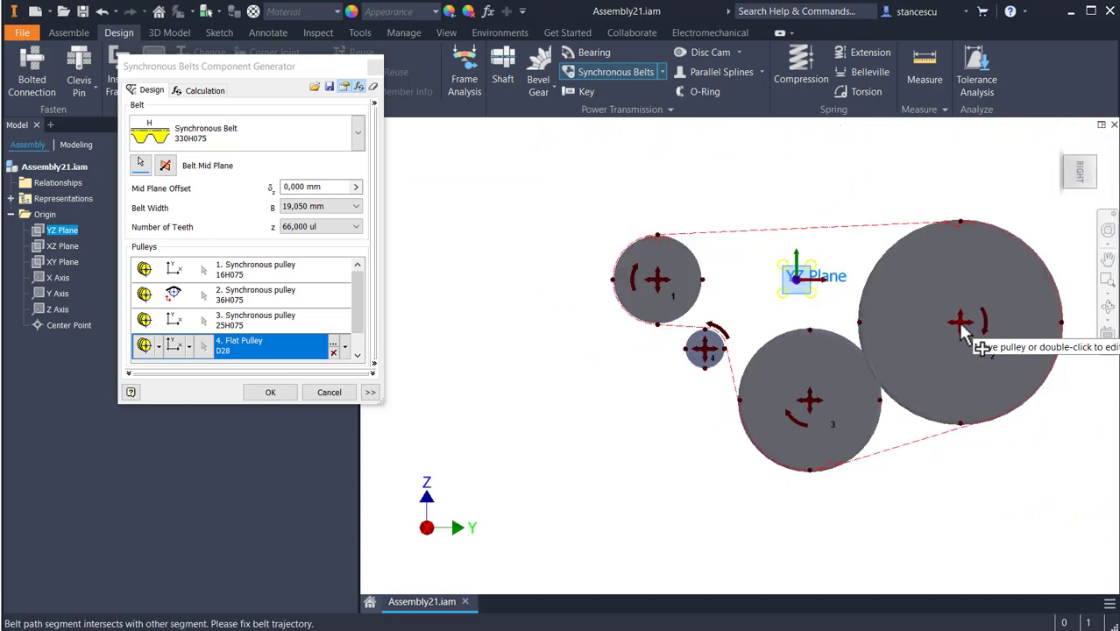
{"action": "left_click_drag", "start_coordinate": [964, 331], "coordinate": [1005, 268]}
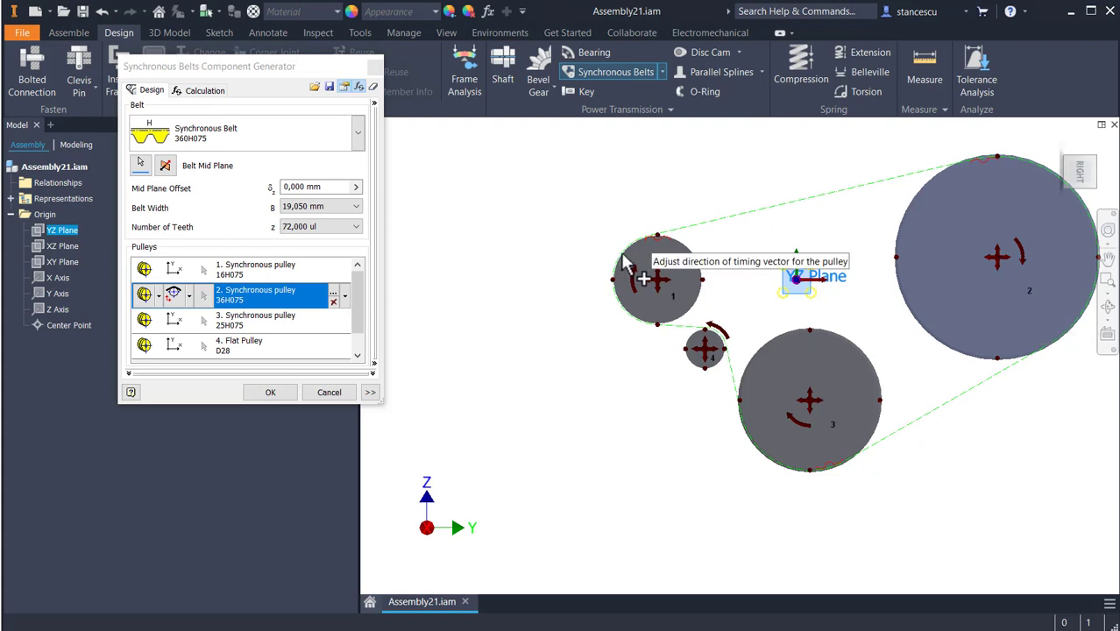
{"action": "left_click", "coordinate": [703, 284]}
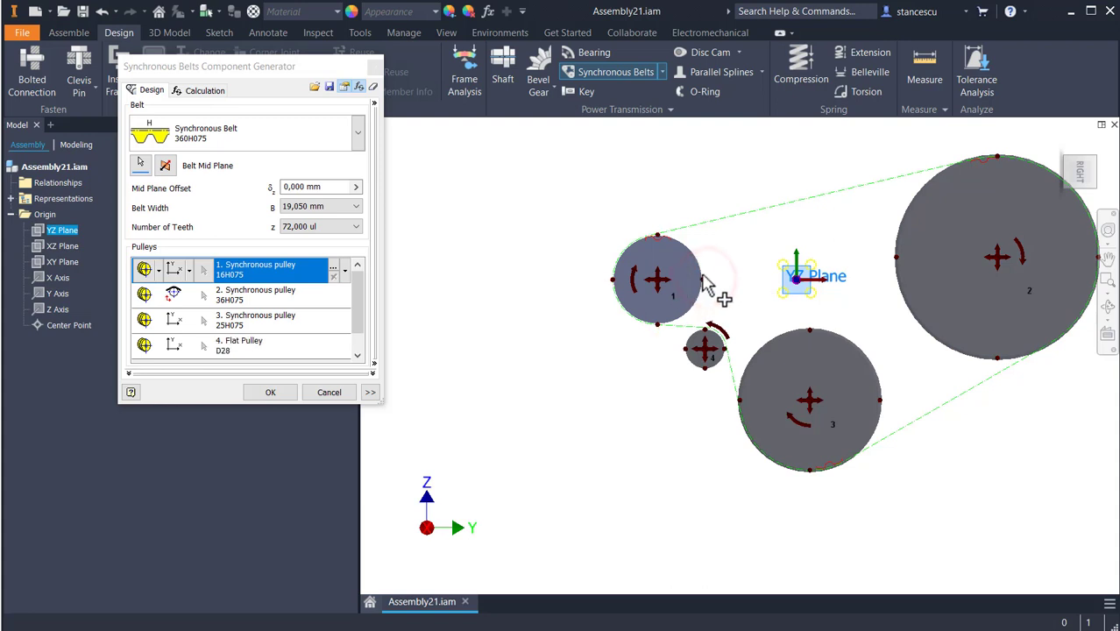
{"action": "scroll", "coordinate": [711, 285], "scroll_direction": "up", "scroll_amount": 3}
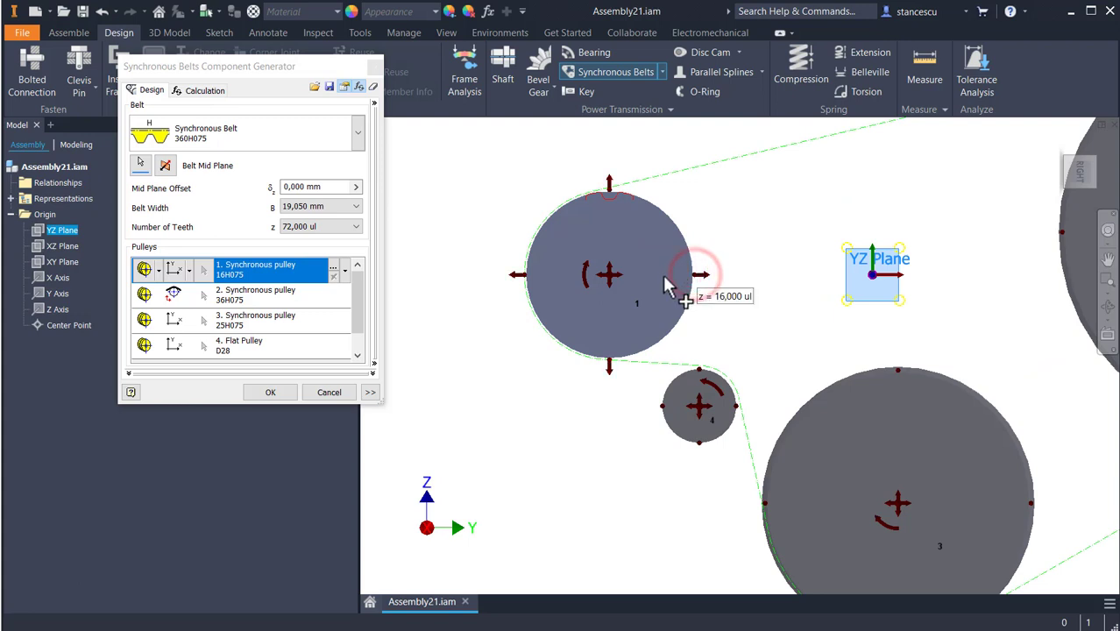
{"action": "left_click_drag", "start_coordinate": [674, 277], "coordinate": [700, 290]}
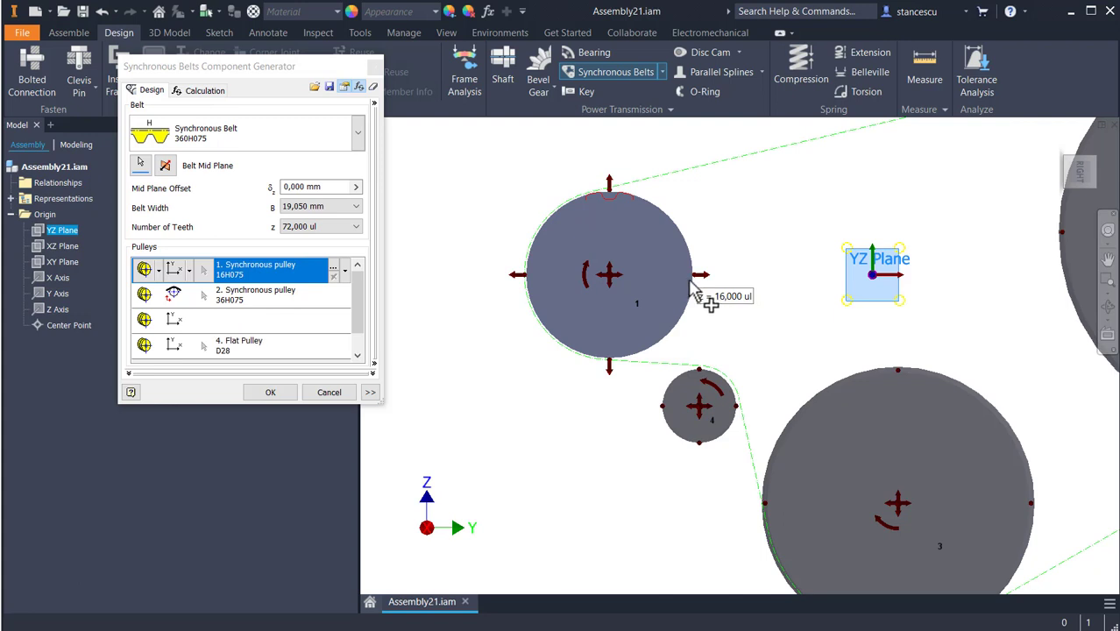
{"action": "middle_click_drag", "start_coordinate": [824, 355], "coordinate": [714, 182]}
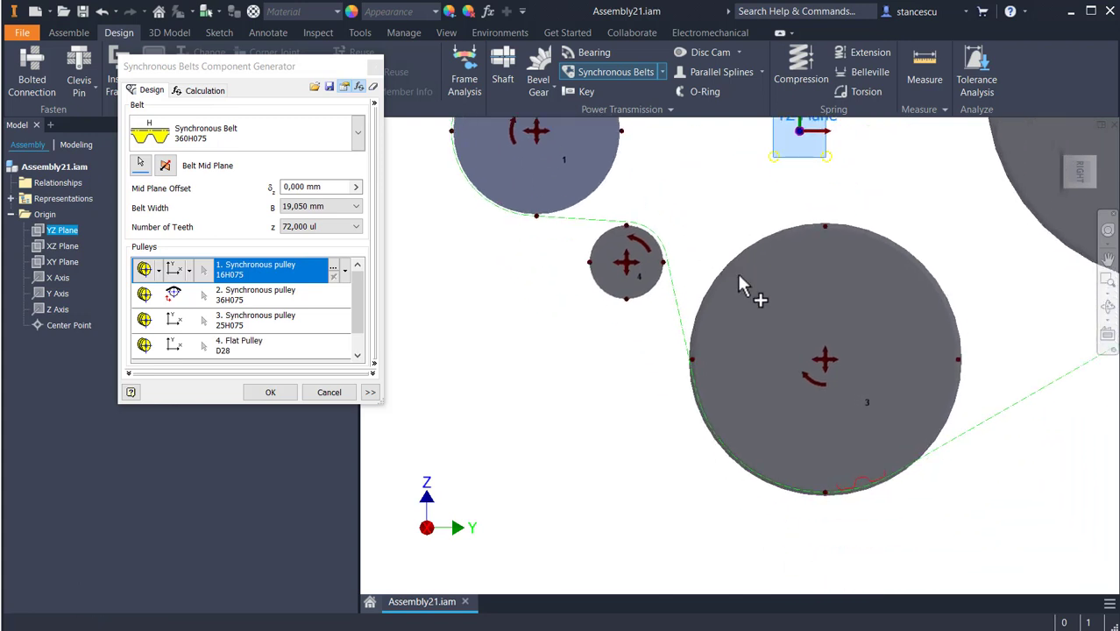
{"action": "scroll", "coordinate": [746, 290], "scroll_direction": "down", "scroll_amount": 3}
{"action": "scroll", "coordinate": [925, 307], "scroll_direction": "down", "scroll_amount": 3}
{"action": "middle_click_drag", "start_coordinate": [925, 307], "coordinate": [893, 375]}
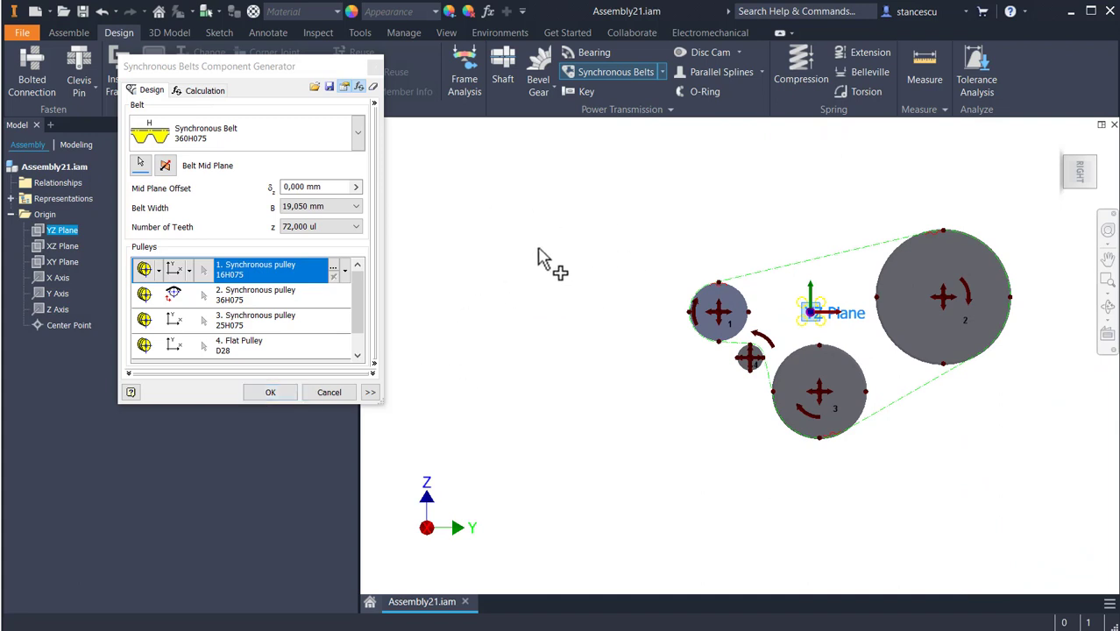
Run the belt's strength check, enlarge flat pulley 4 slightly and recalculate
{"action": "left_click", "coordinate": [196, 90]}
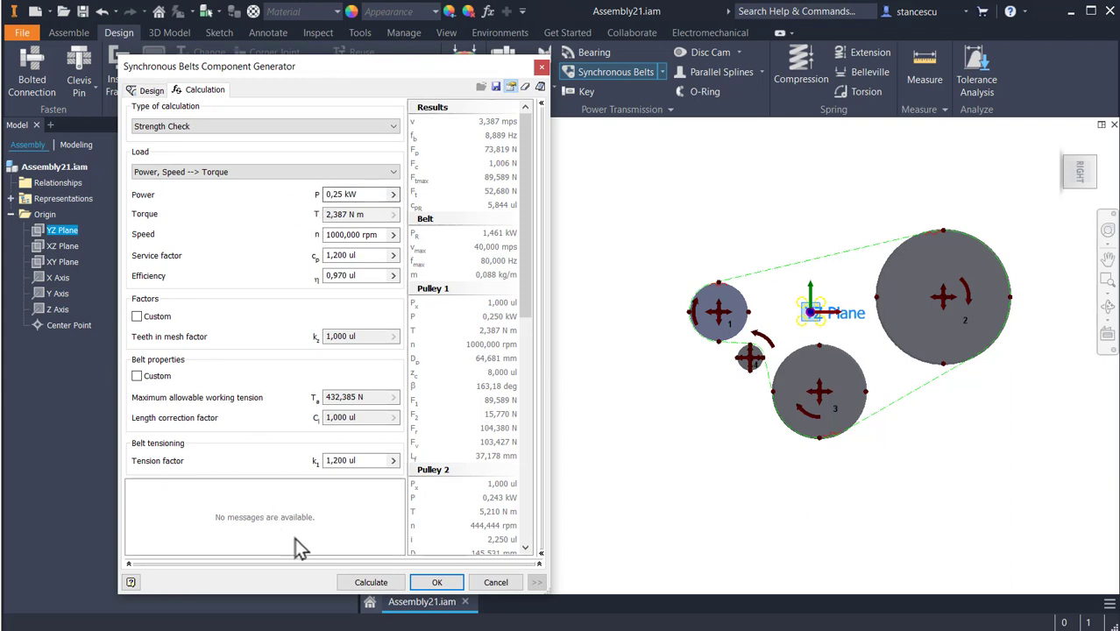
{"action": "left_click", "coordinate": [370, 584]}
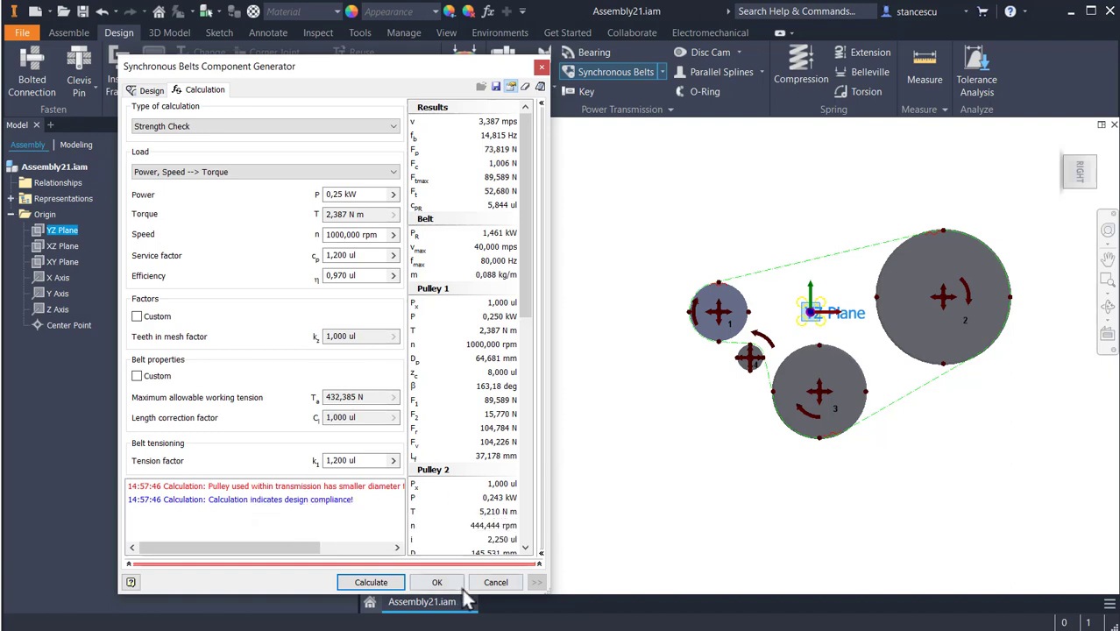
{"action": "scroll", "coordinate": [740, 382], "scroll_direction": "up", "scroll_amount": 2}
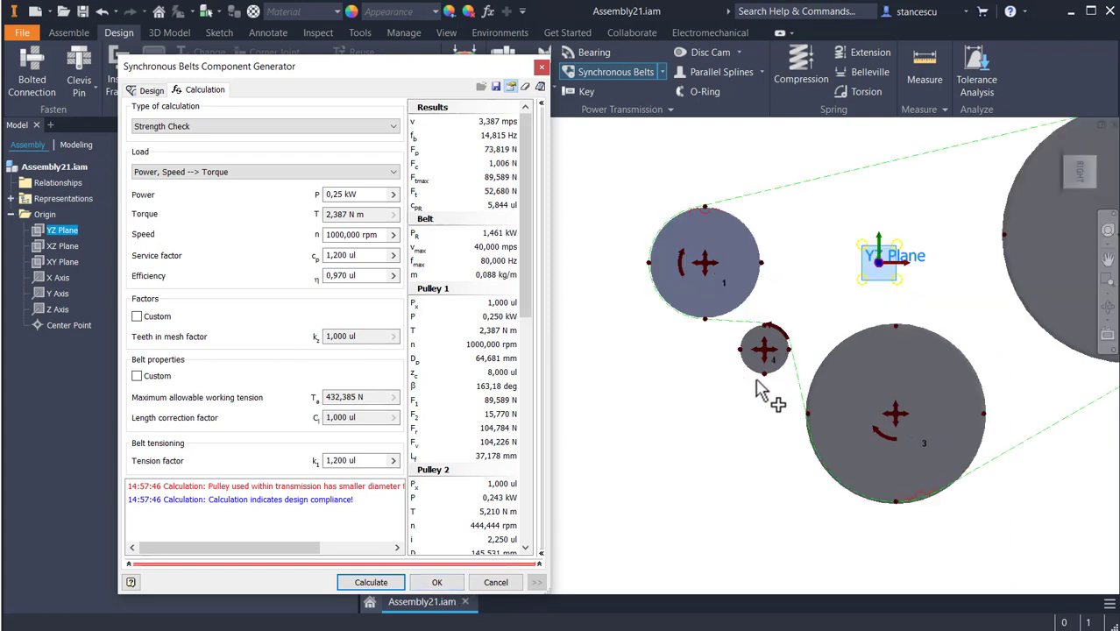
{"action": "mouse_move", "coordinate": [763, 375]}
{"action": "left_click_drag", "start_coordinate": [765, 386], "coordinate": [780, 400]}
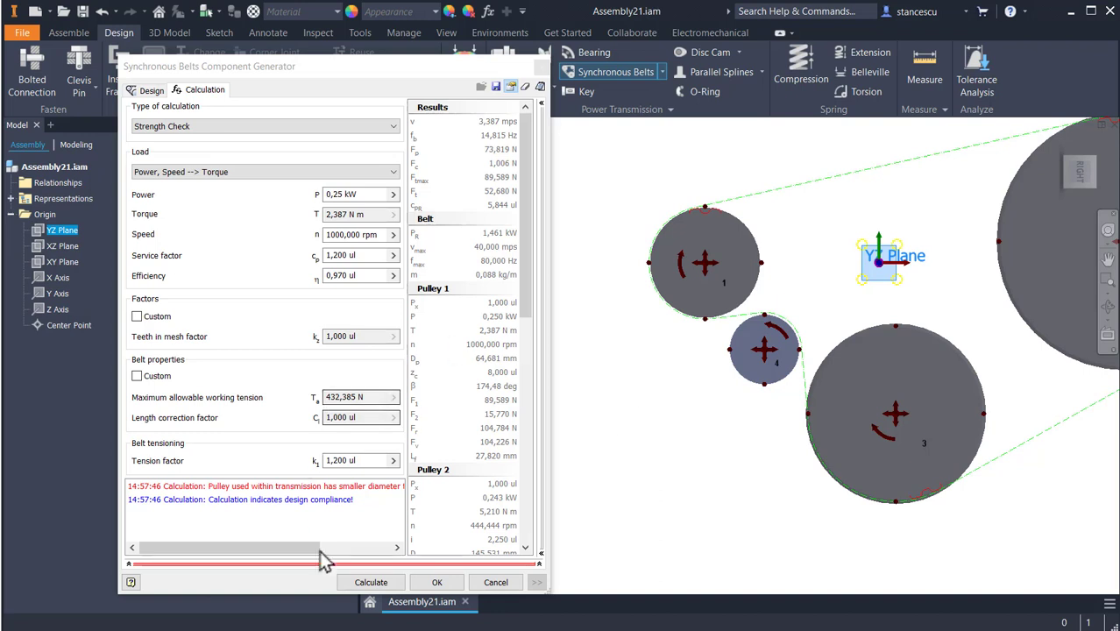
{"action": "left_click", "coordinate": [366, 583]}
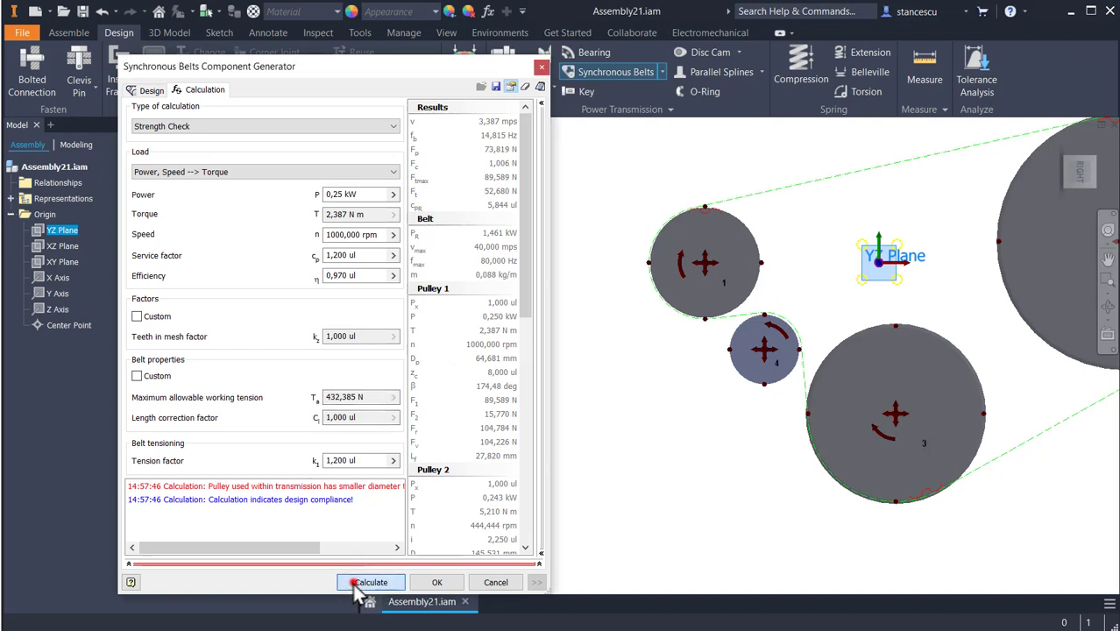
Enlarge synchronous pulley 1 to a pitch diameter of about 72.8 mm and recalculate the strength check
{"action": "left_click", "coordinate": [658, 381]}
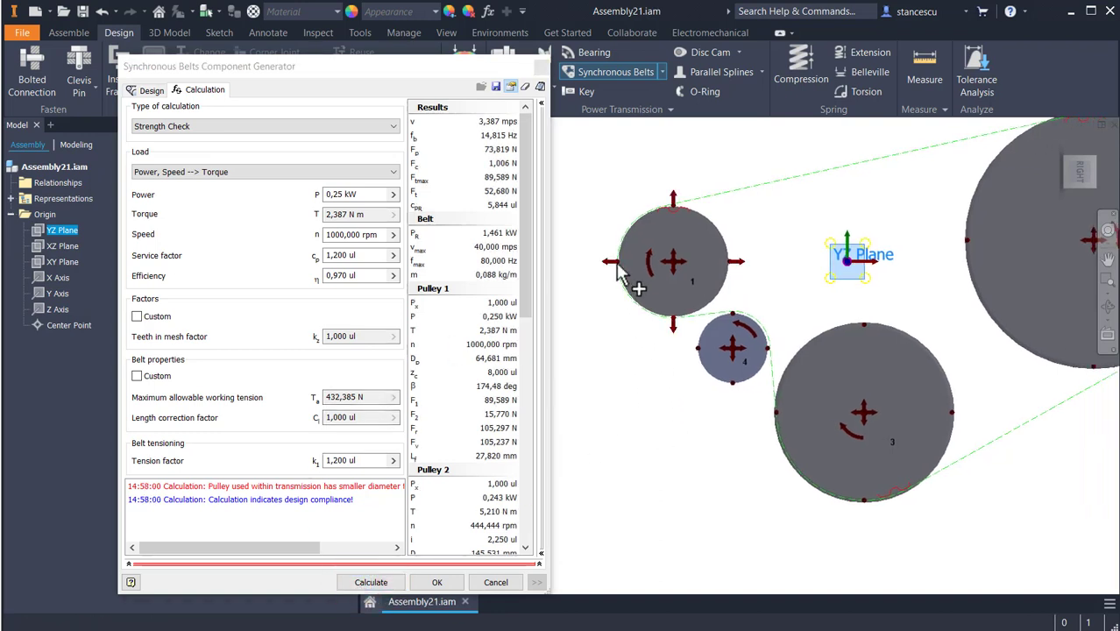
{"action": "left_click_drag", "start_coordinate": [619, 263], "coordinate": [611, 261]}
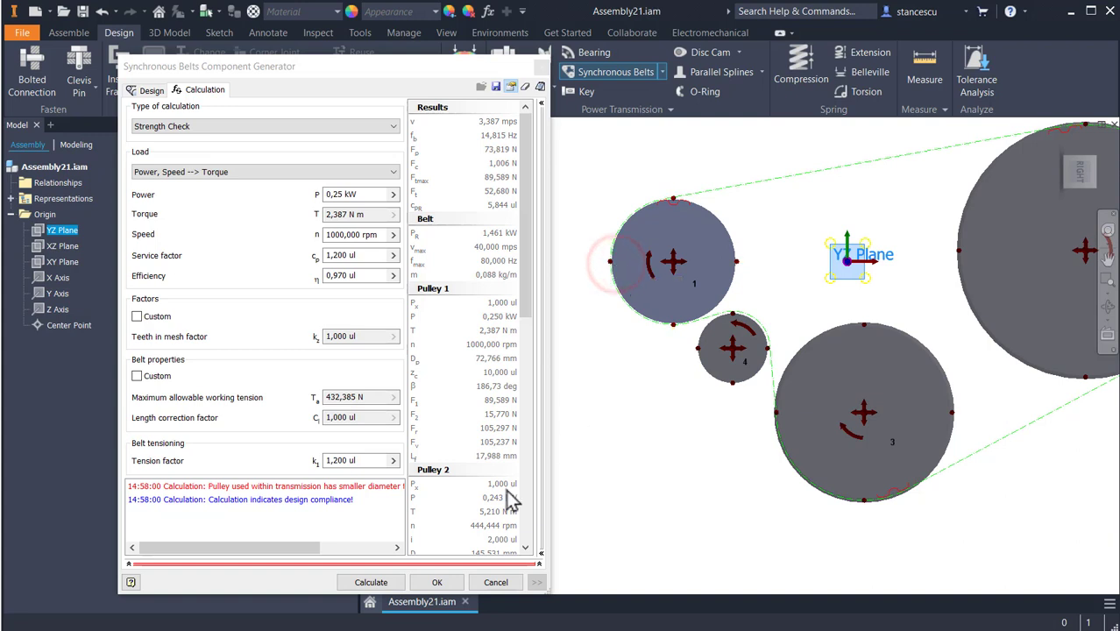
{"action": "left_click", "coordinate": [370, 583]}
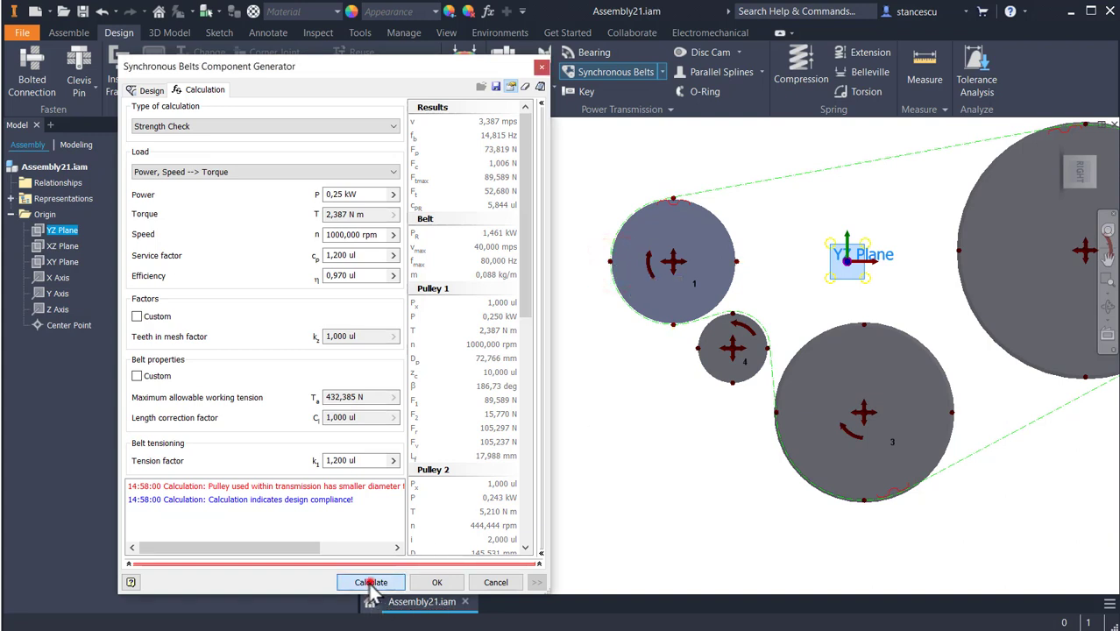
Move pulley 3 farther down and shift flat pulley 4 down and away from pulley 1
{"action": "left_click", "coordinate": [810, 381]}
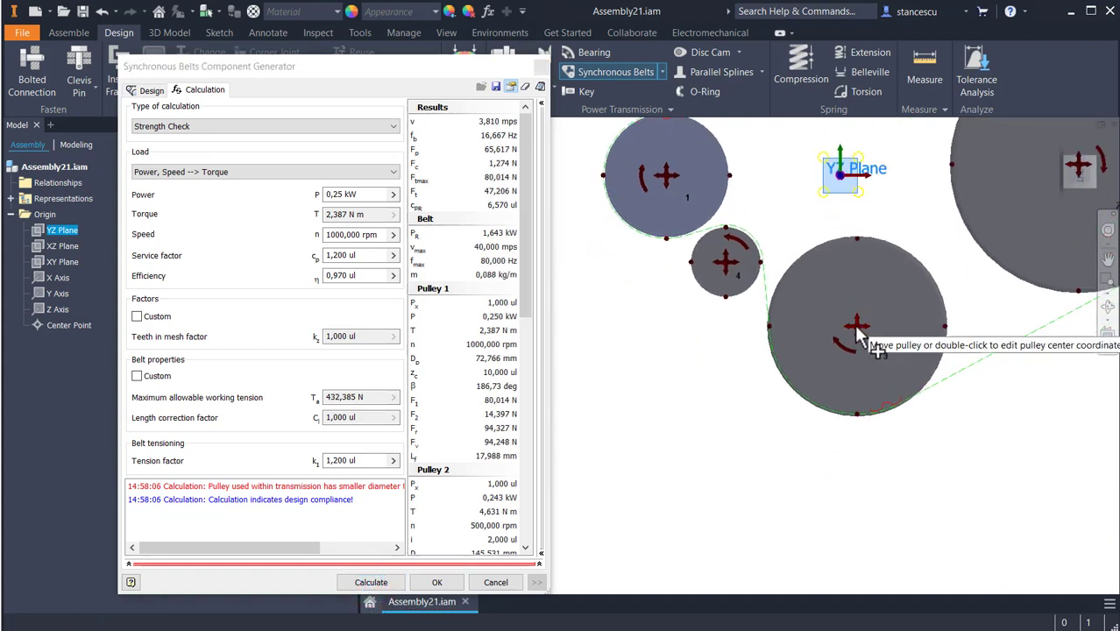
{"action": "left_click_drag", "start_coordinate": [857, 324], "coordinate": [855, 375]}
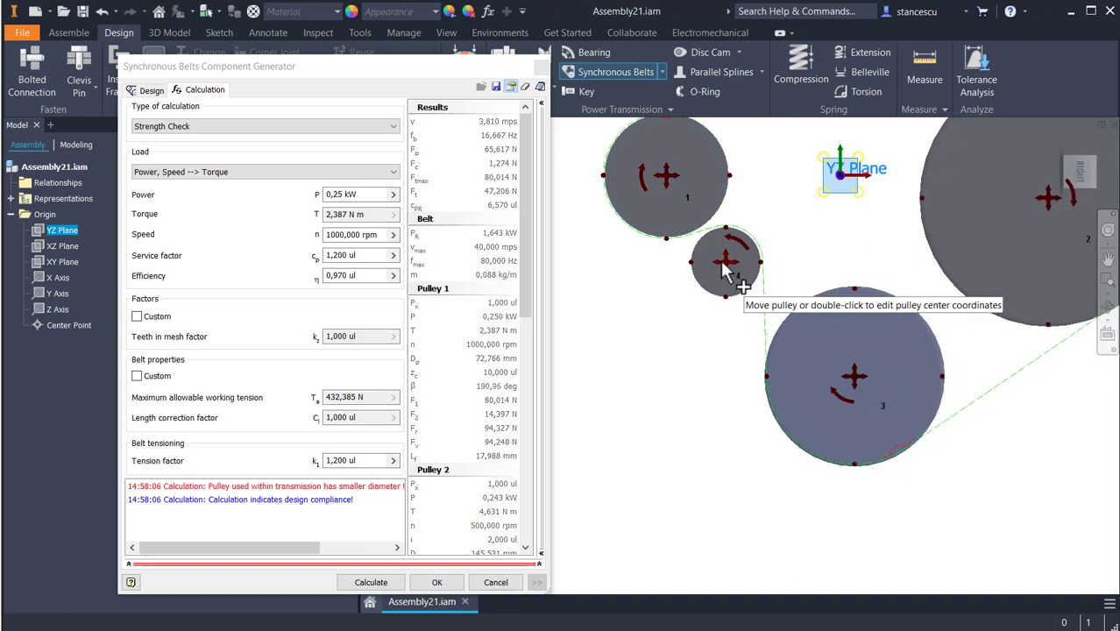
{"action": "left_click_drag", "start_coordinate": [726, 278], "coordinate": [710, 314]}
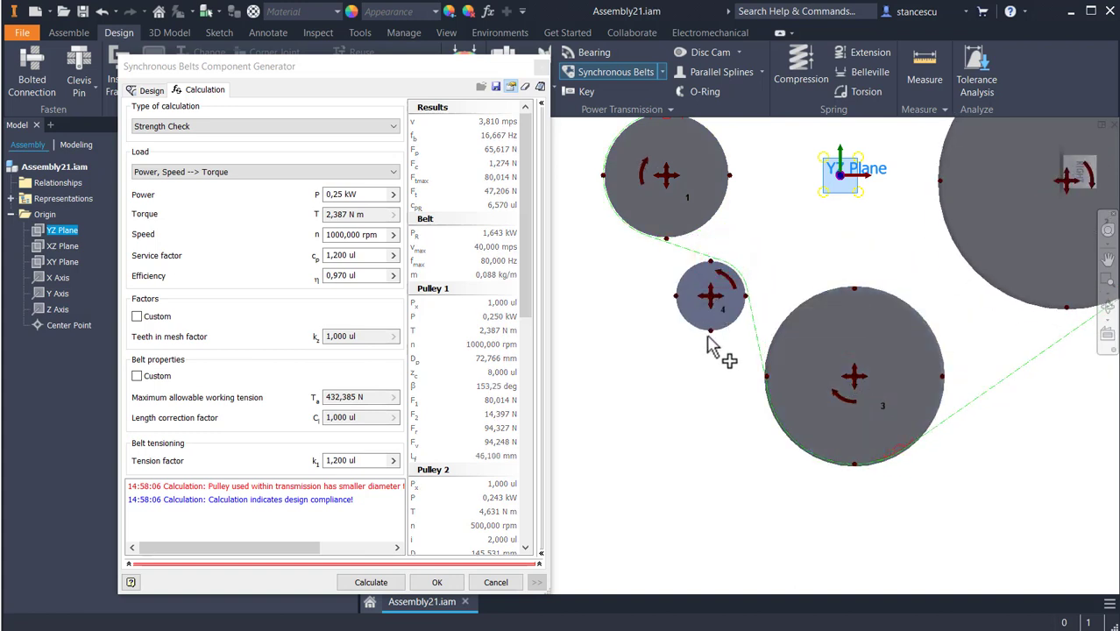
Enlarge flat pulley 4 to a diameter of 63 mm and recalculate the strength check
{"action": "left_click_drag", "start_coordinate": [711, 337], "coordinate": [724, 370]}
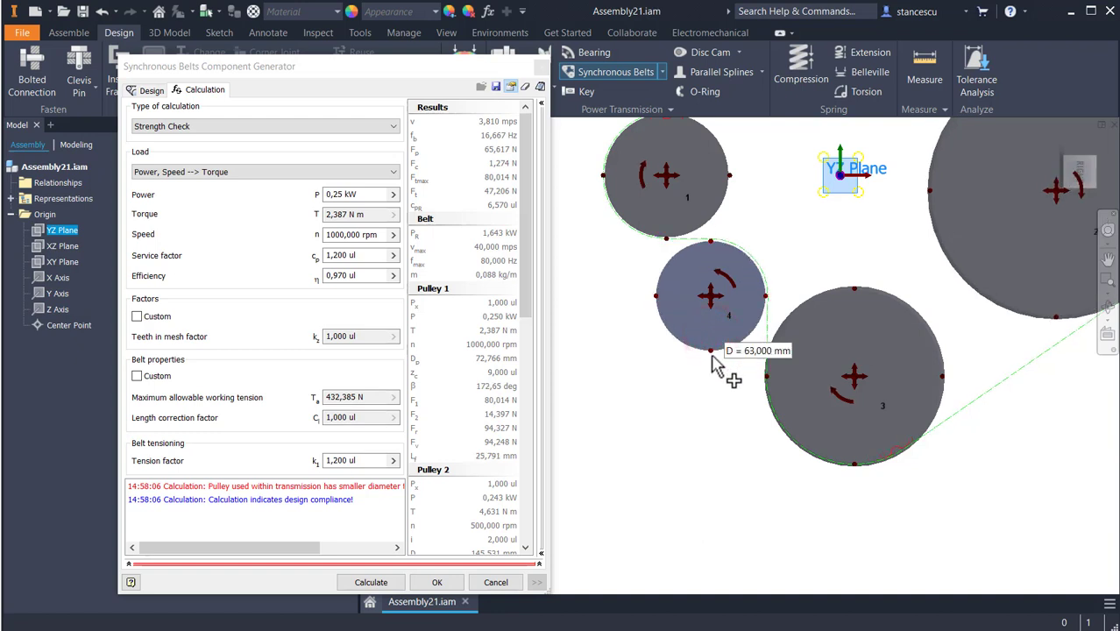
{"action": "left_click", "coordinate": [371, 582]}
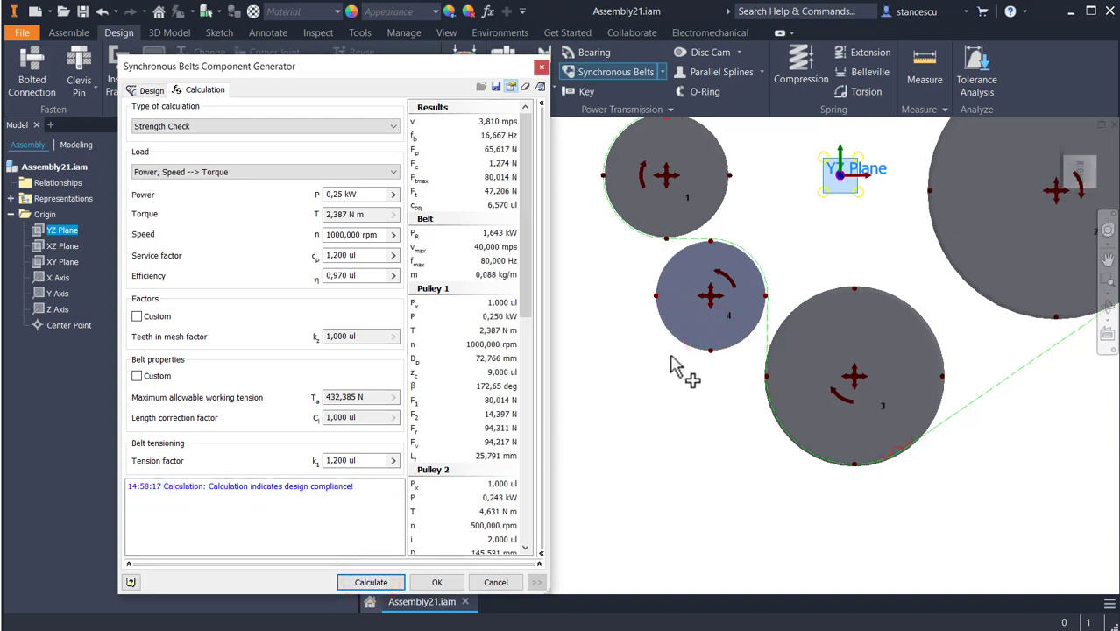
Move pulley 1 upward and generate the synchronous belt drive with the proposed file names
{"action": "left_click", "coordinate": [675, 396]}
{"action": "left_click_drag", "start_coordinate": [675, 396], "coordinate": [675, 447]}
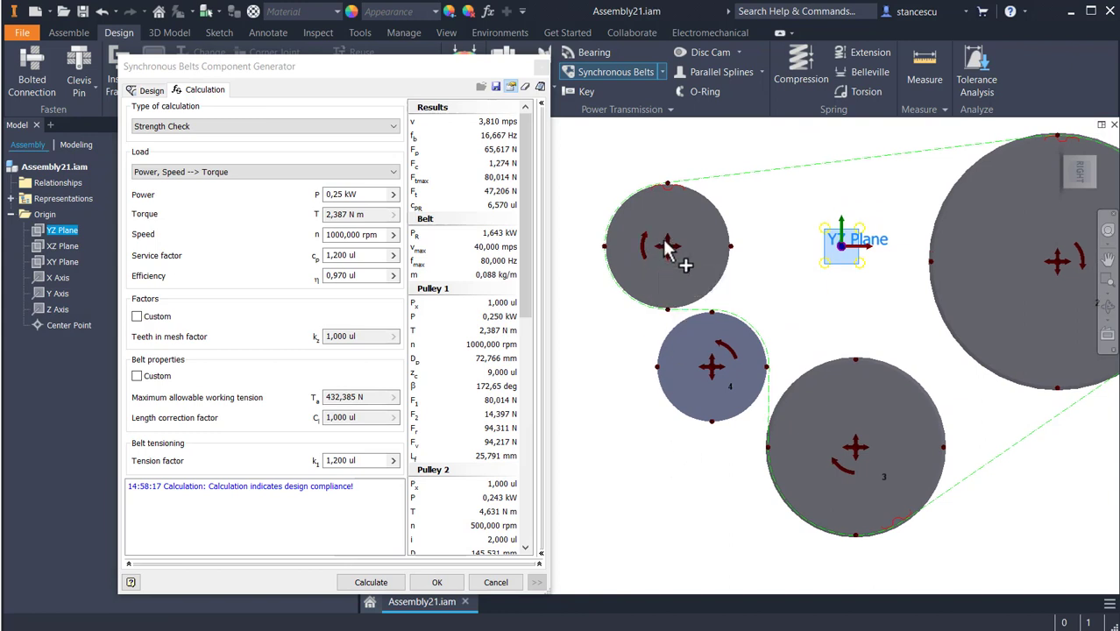
{"action": "left_click_drag", "start_coordinate": [669, 250], "coordinate": [669, 224]}
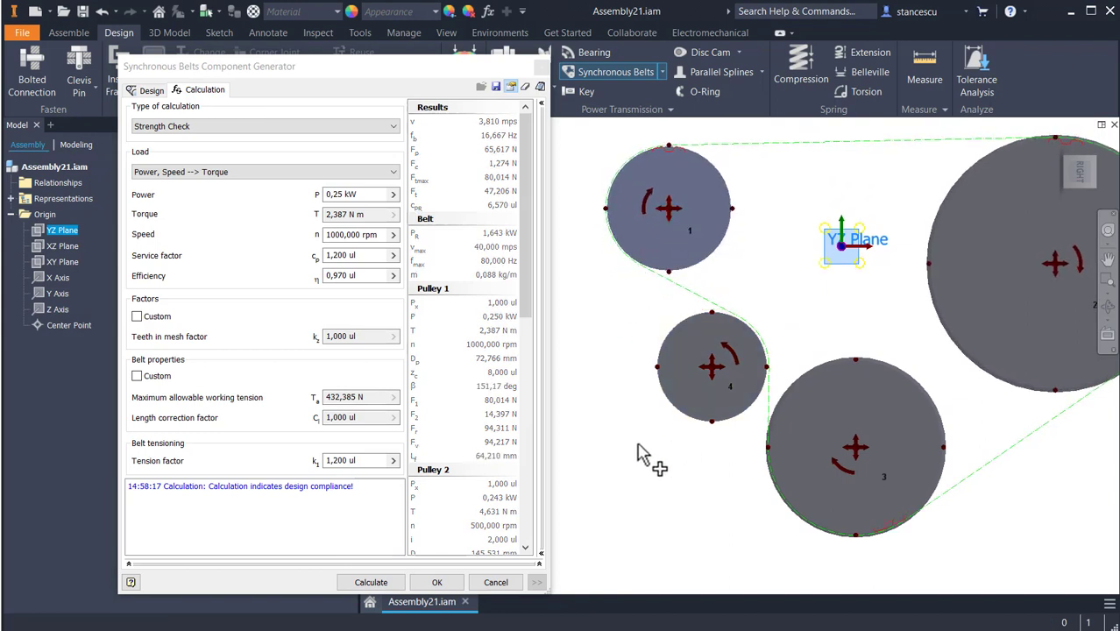
{"action": "left_click", "coordinate": [630, 457]}
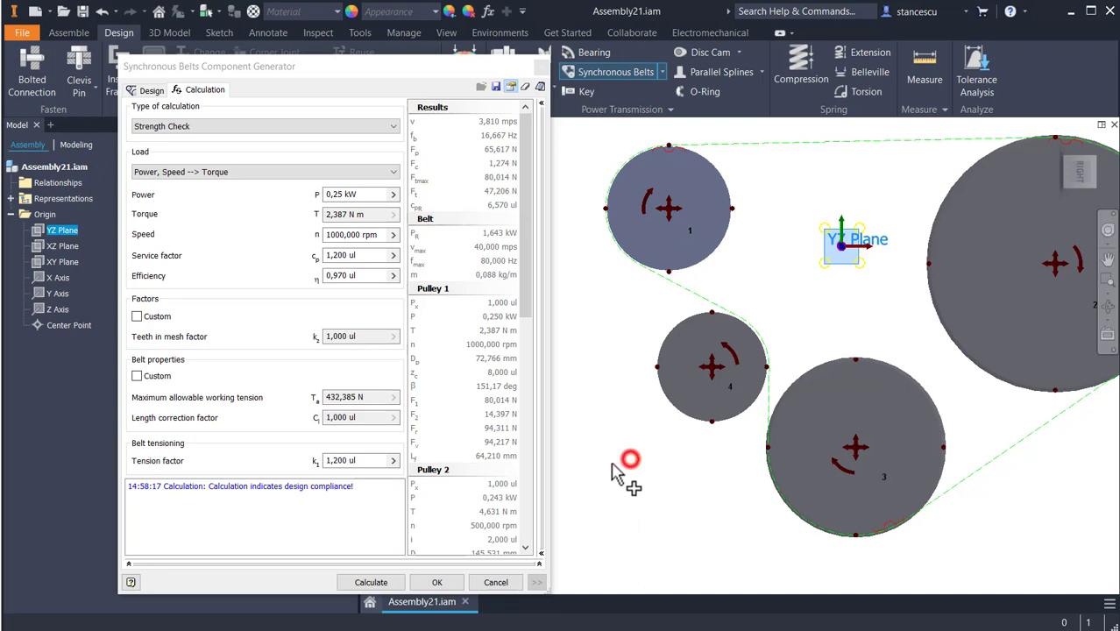
{"action": "left_click", "coordinate": [442, 586]}
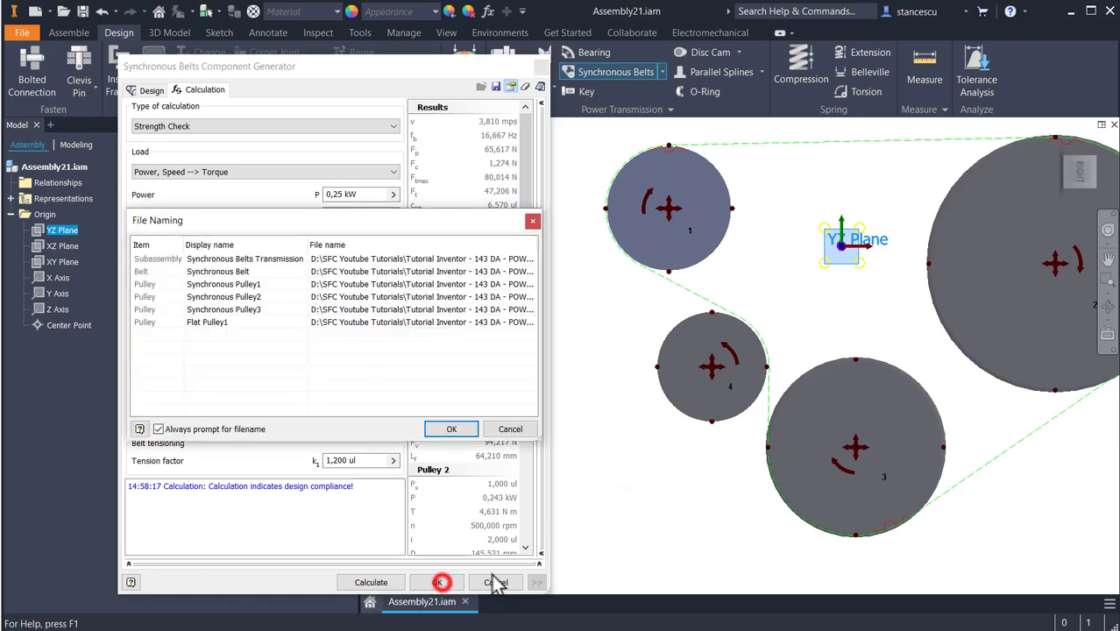
{"action": "left_click", "coordinate": [452, 429]}
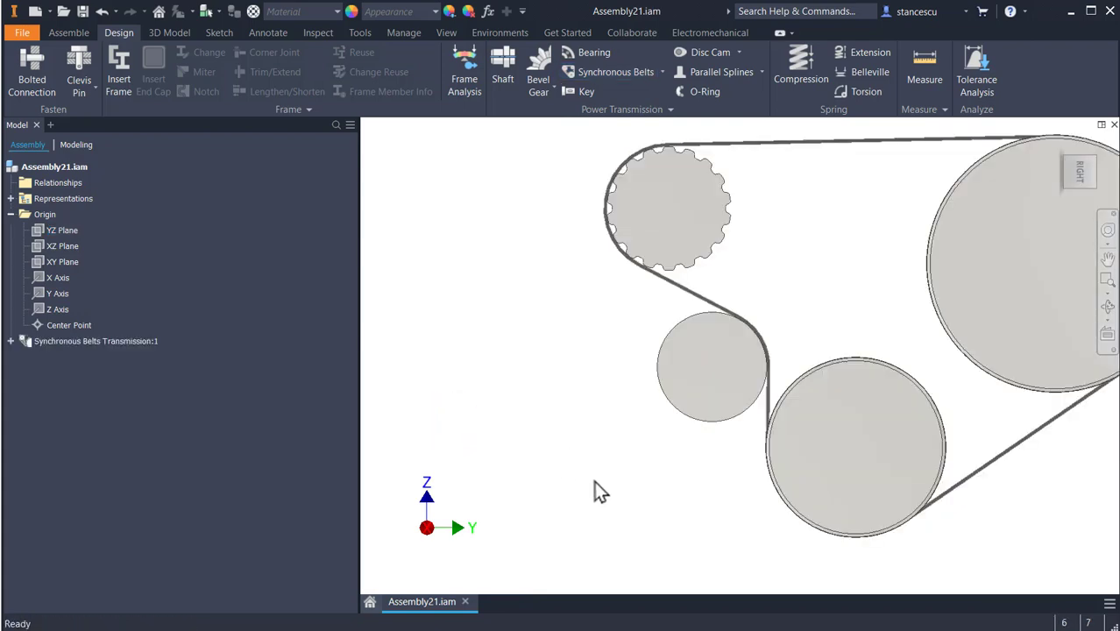
Show the generated belt drive in the home view and check how its large pulley responds to selection
{"action": "key", "text": "F6"}
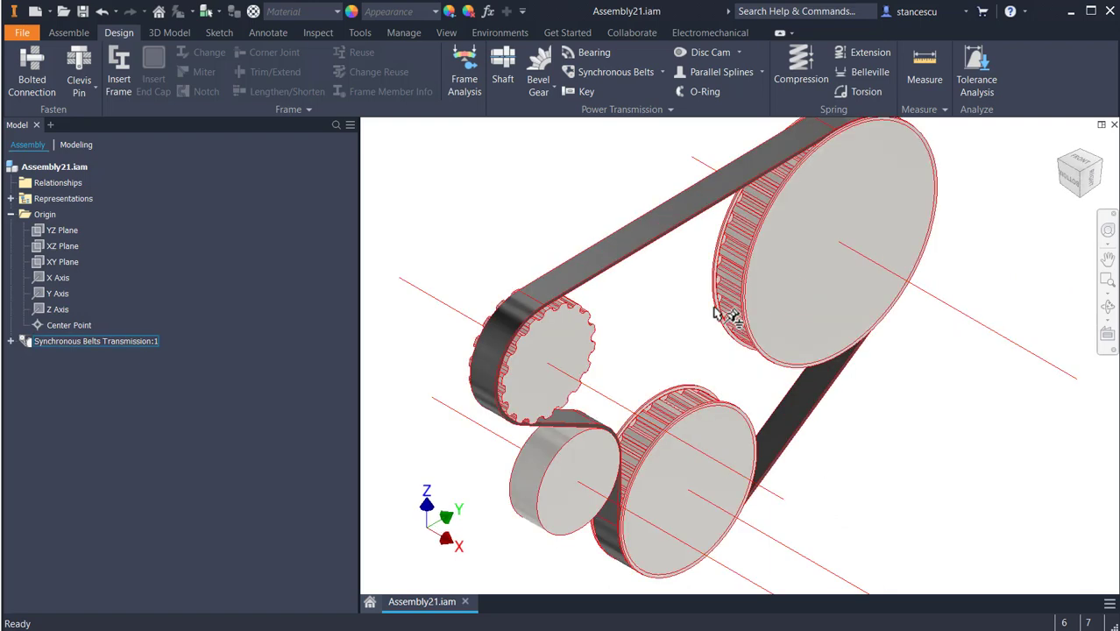
{"action": "scroll", "coordinate": [727, 298], "scroll_direction": "down", "scroll_amount": 3}
{"action": "scroll", "coordinate": [742, 280], "scroll_direction": "up", "scroll_amount": 3}
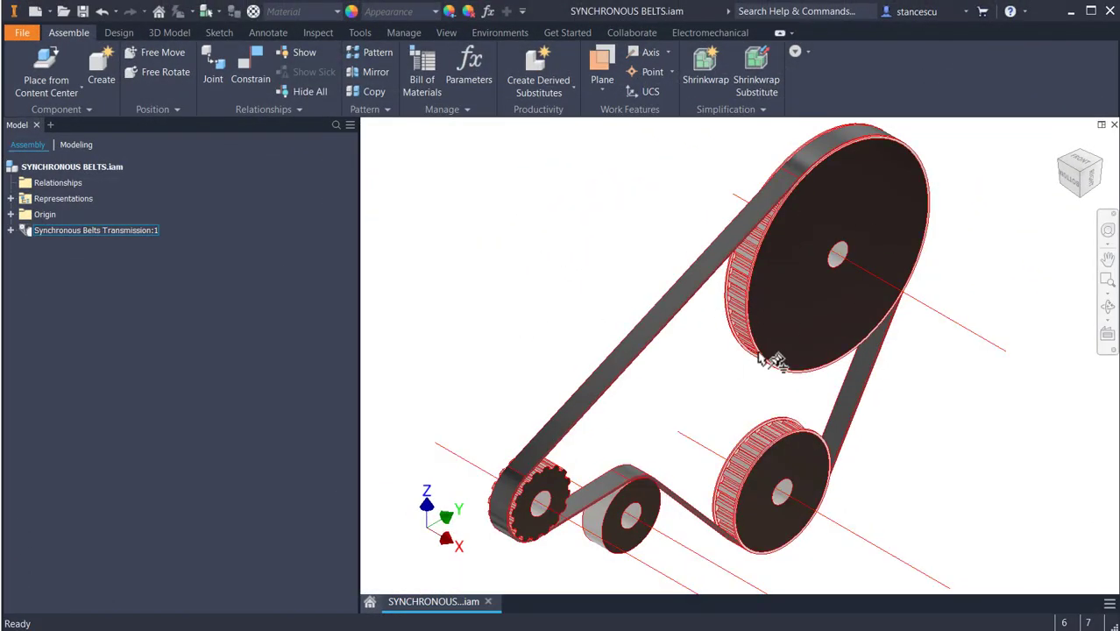
{"action": "left_click", "coordinate": [735, 300]}
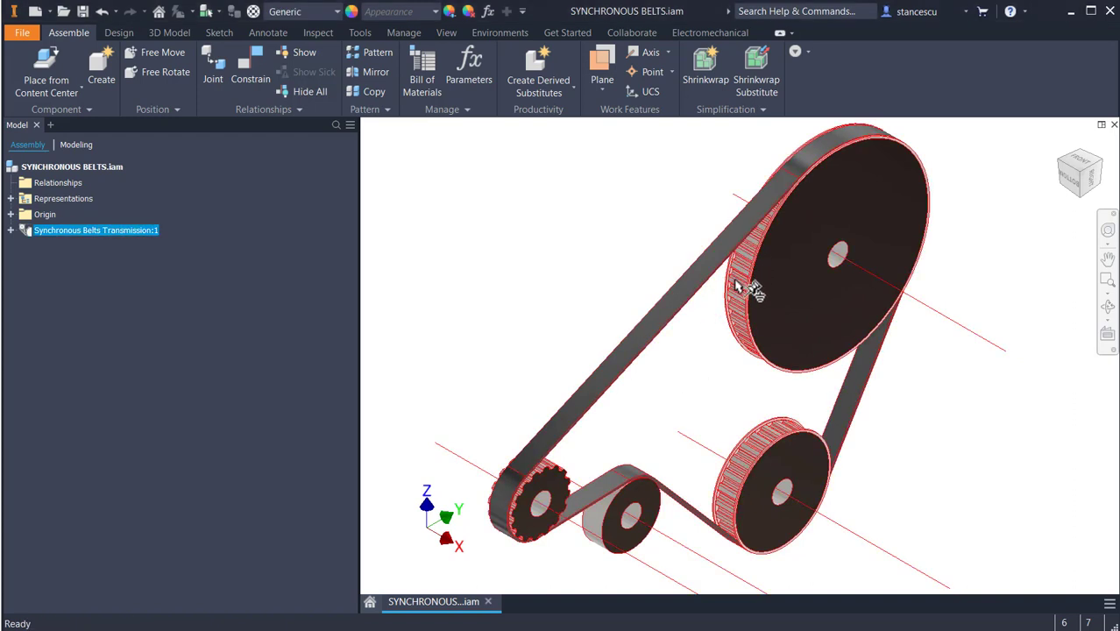
{"action": "left_click", "coordinate": [738, 275]}
{"action": "left_click", "coordinate": [593, 254]}
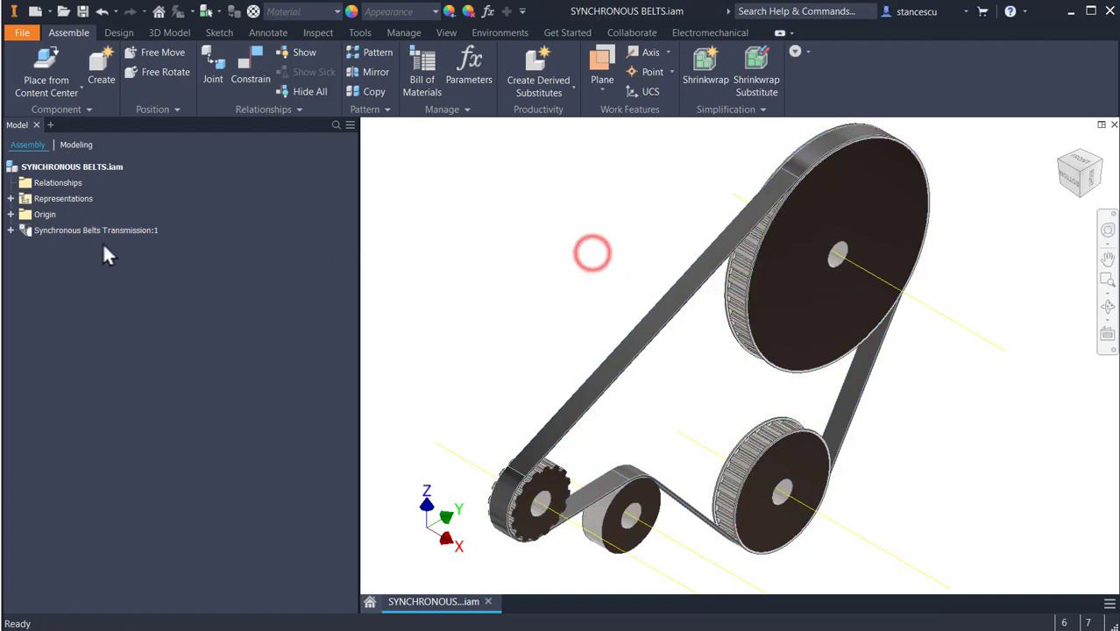
Make the Synchronous Belts Transmission subassembly flexible and try to rotate its large pulley
{"action": "right_click", "coordinate": [22, 230]}
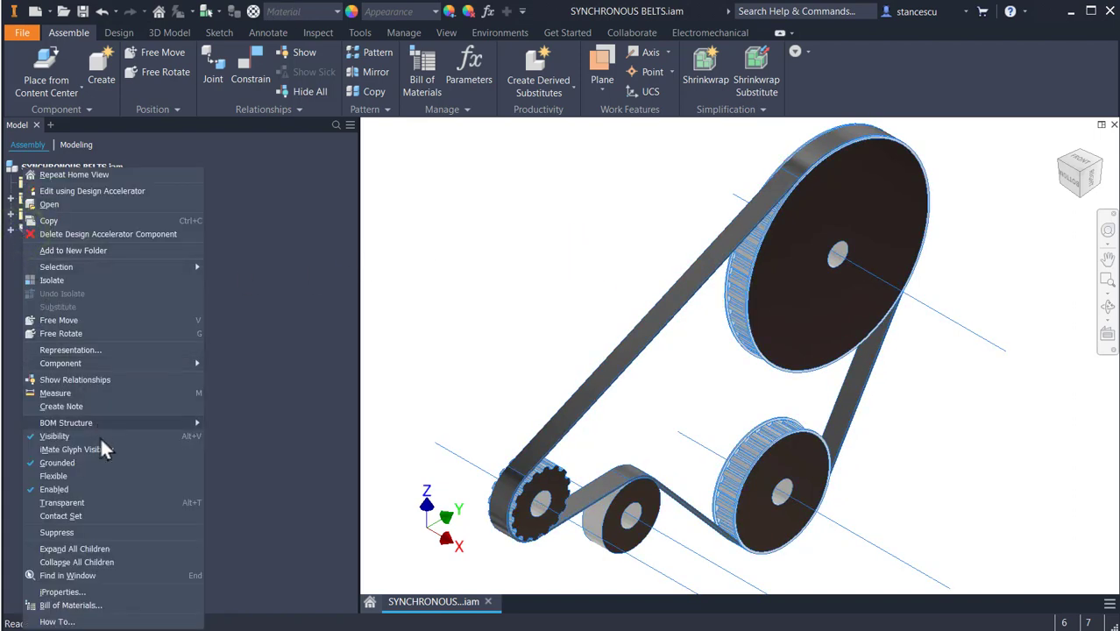
{"action": "left_click", "coordinate": [48, 475]}
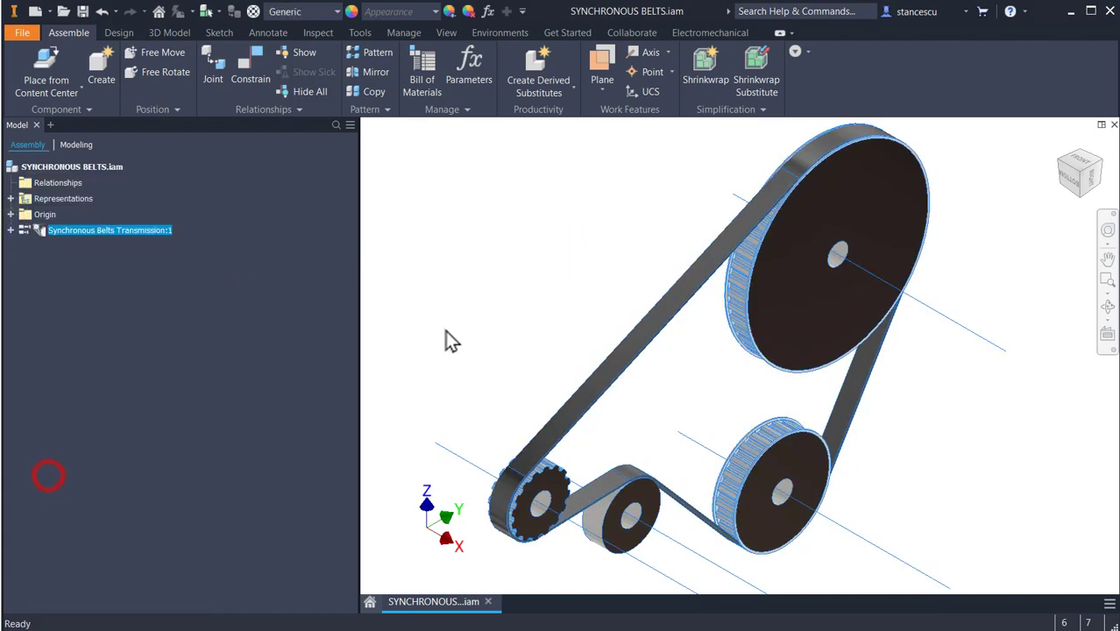
{"action": "left_click", "coordinate": [525, 230]}
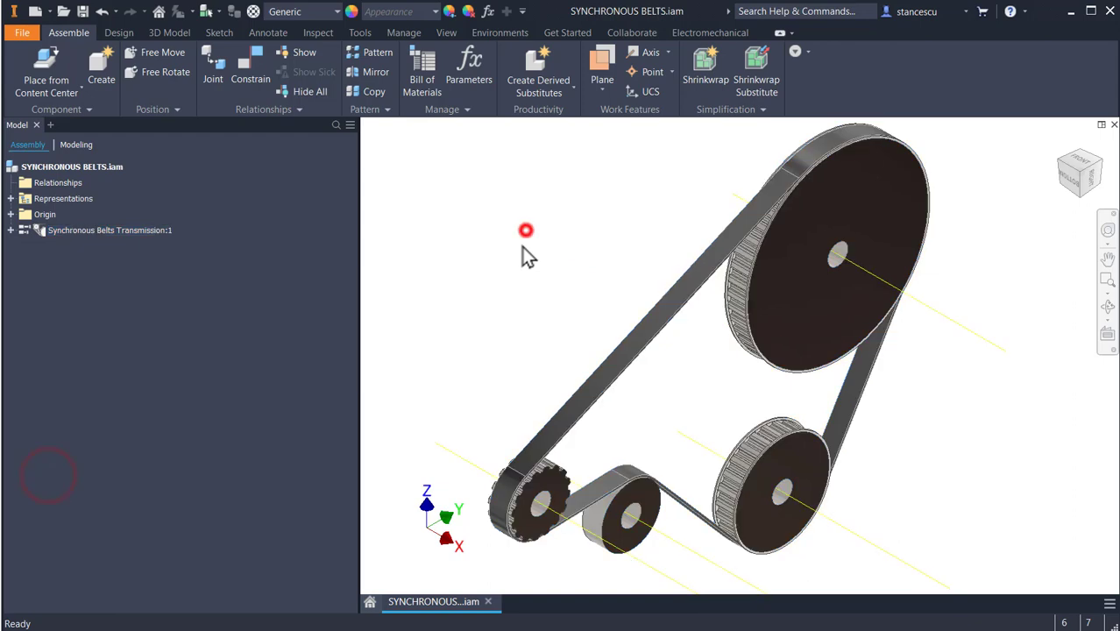
{"action": "left_click", "coordinate": [732, 298]}
{"action": "left_click_drag", "start_coordinate": [740, 279], "coordinate": [731, 449]}
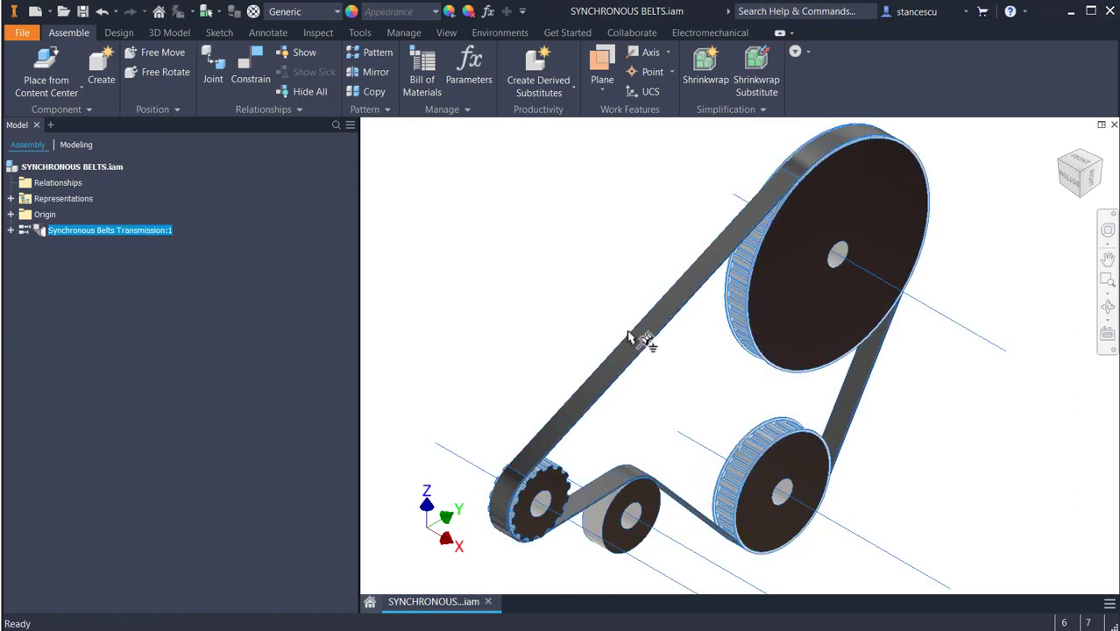
{"action": "left_click", "coordinate": [516, 204]}
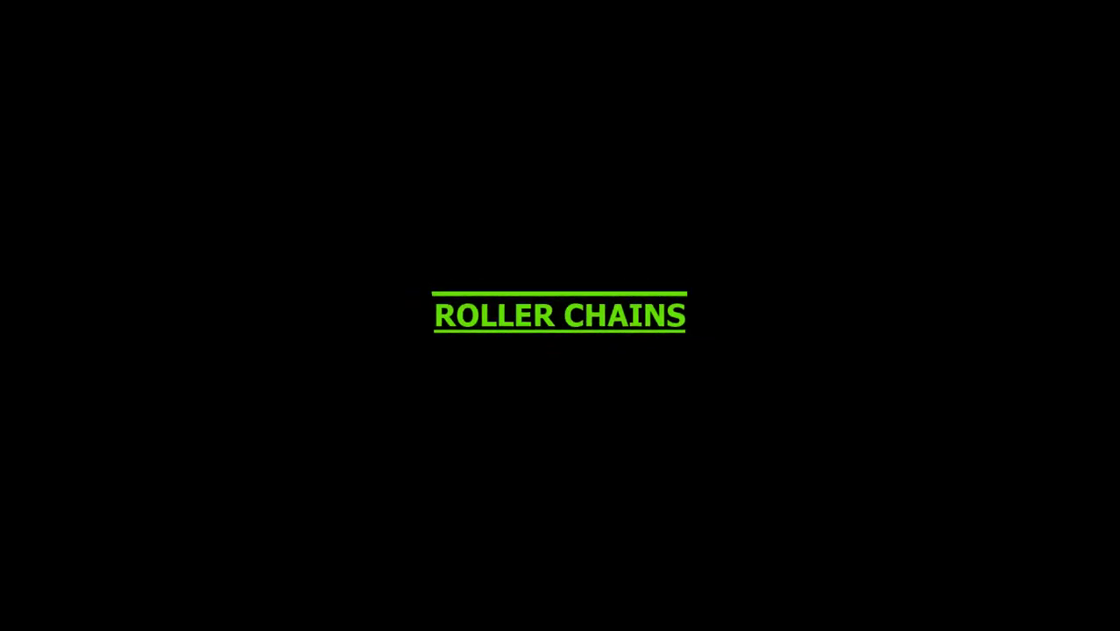
Place the 05B-1 roller chain's mid plane on the YZ Plane of the assembly
{"action": "left_click", "coordinate": [611, 357]}
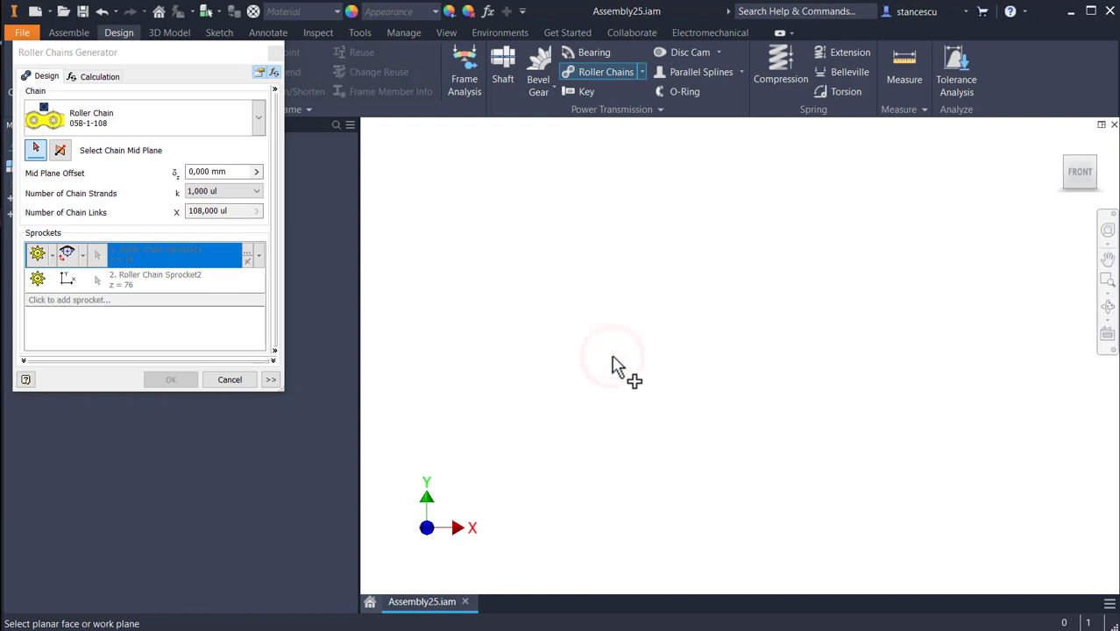
{"action": "key", "text": "F6"}
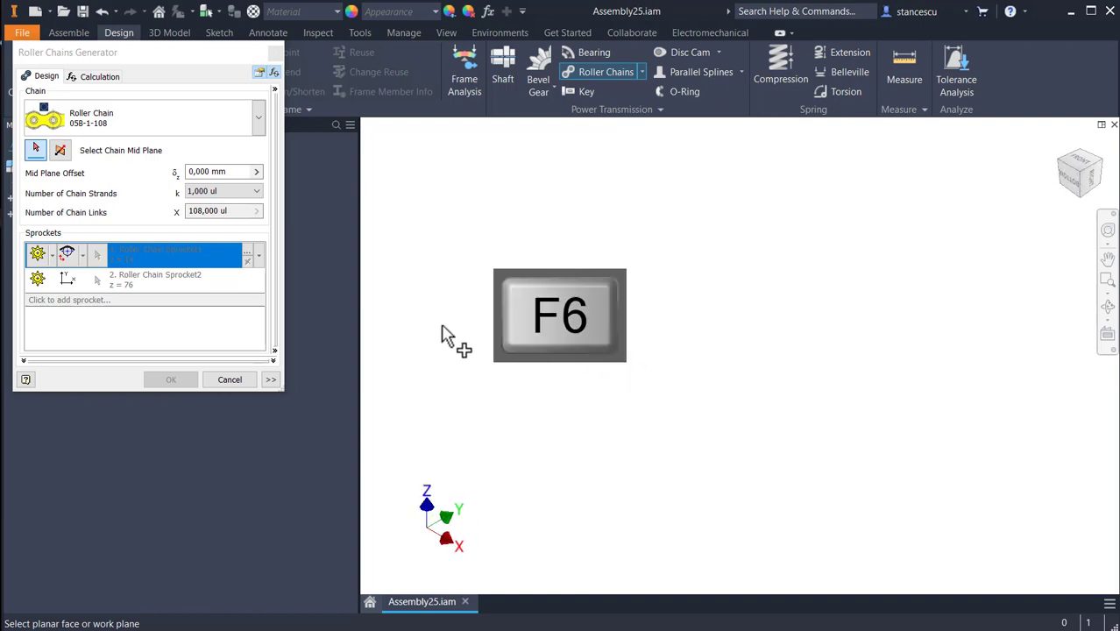
{"action": "left_click_drag", "start_coordinate": [127, 53], "coordinate": [189, 63]}
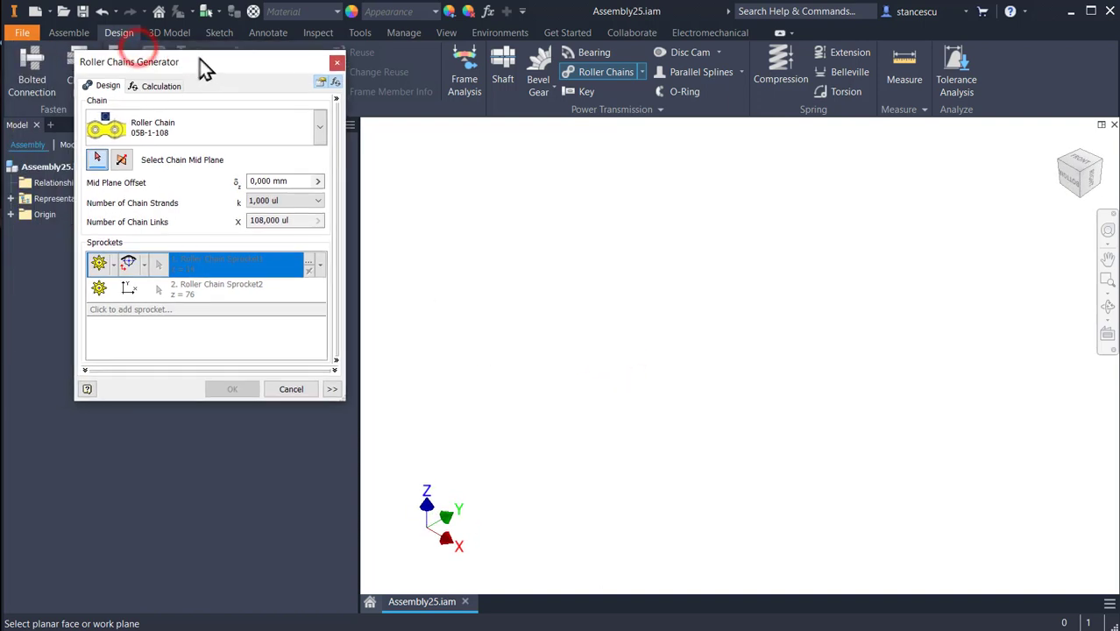
{"action": "left_click", "coordinate": [11, 214]}
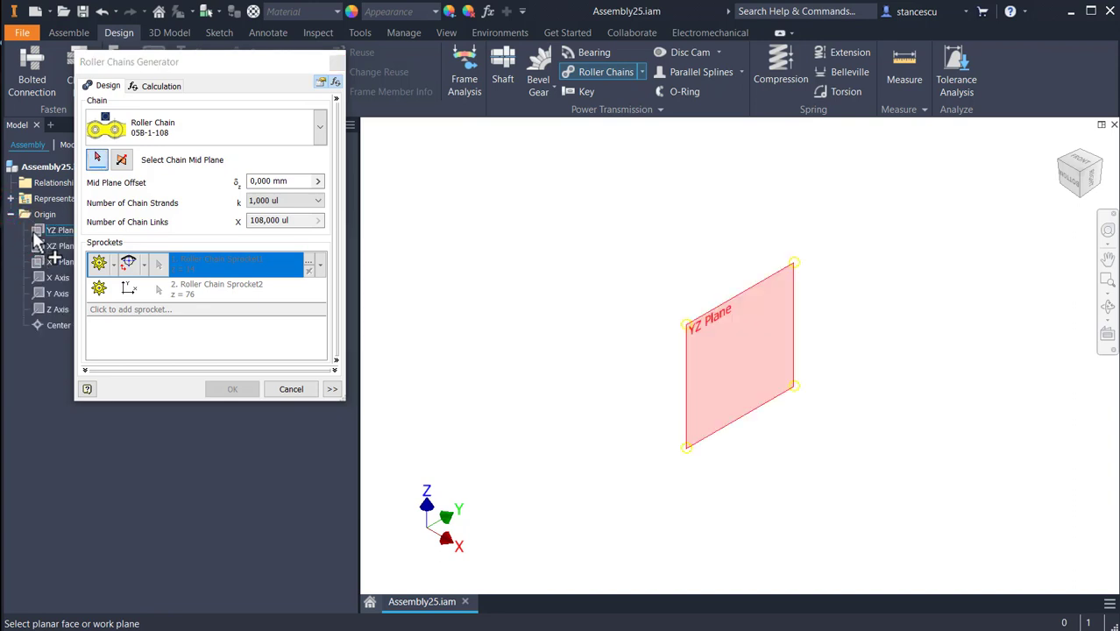
{"action": "left_click", "coordinate": [31, 233]}
{"action": "scroll", "coordinate": [578, 355], "scroll_direction": "down", "scroll_amount": 5}
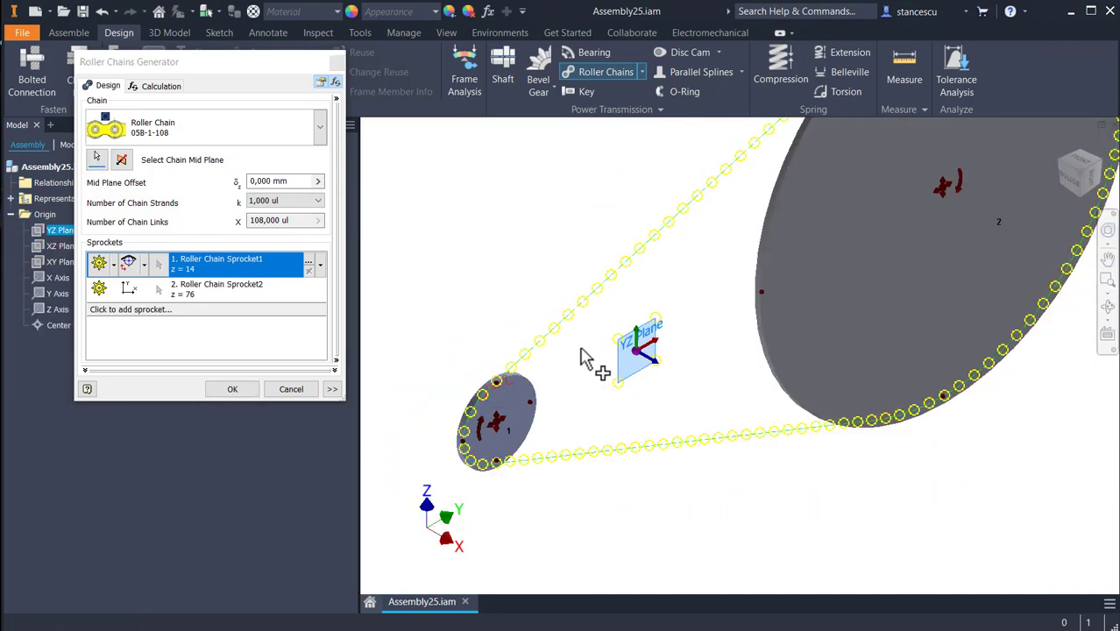
{"action": "scroll", "coordinate": [690, 363], "scroll_direction": "down", "scroll_amount": 2}
{"action": "middle_click_drag", "start_coordinate": [689, 363], "coordinate": [688, 405]}
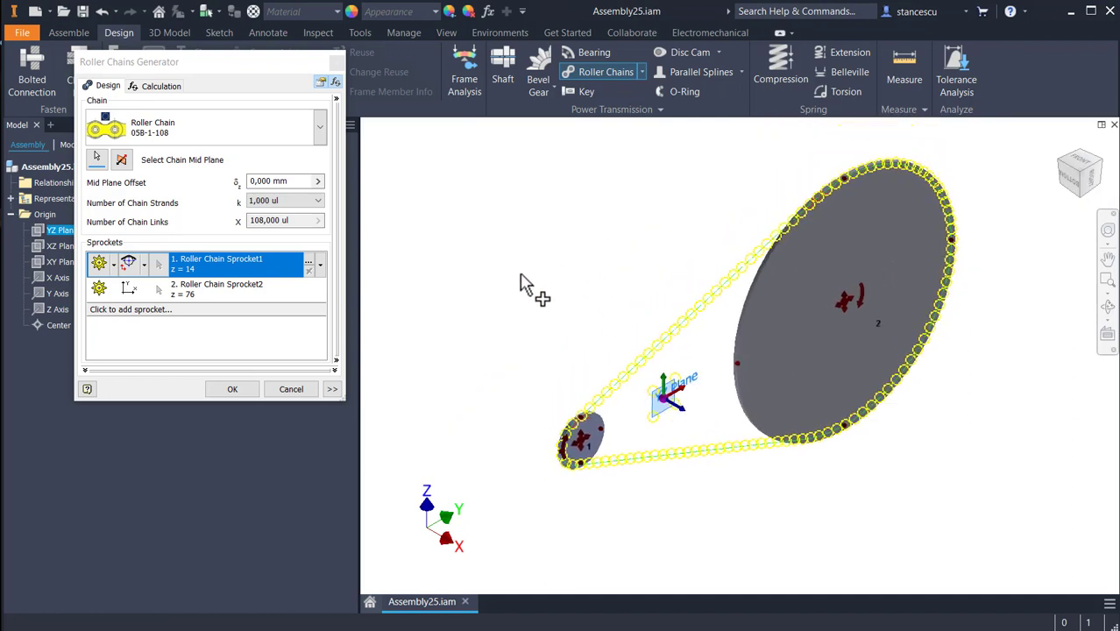
Move roller chain sprocket 2 upward and reduce its size to 72 teeth
{"action": "left_click", "coordinate": [860, 317]}
{"action": "left_click_drag", "start_coordinate": [859, 317], "coordinate": [861, 272]}
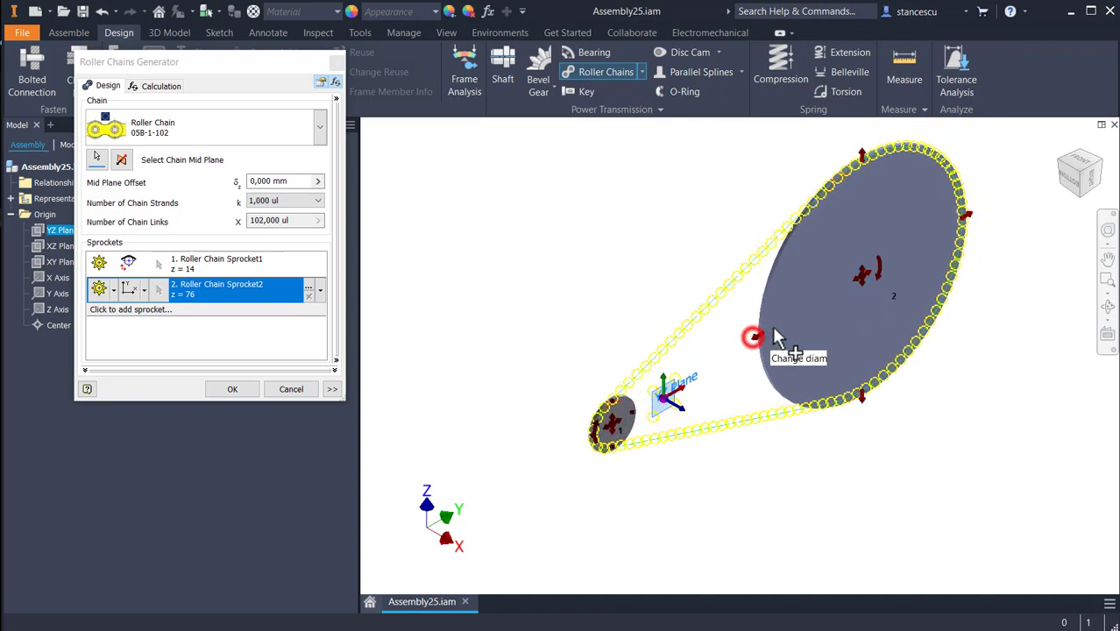
{"action": "mouse_move", "coordinate": [764, 340]}
{"action": "left_mouse_down"}
{"action": "mouse_move", "coordinate": [743, 343]}
{"action": "mouse_move", "coordinate": [775, 328]}
{"action": "mouse_move", "coordinate": [762, 333]}
{"action": "left_mouse_up"}
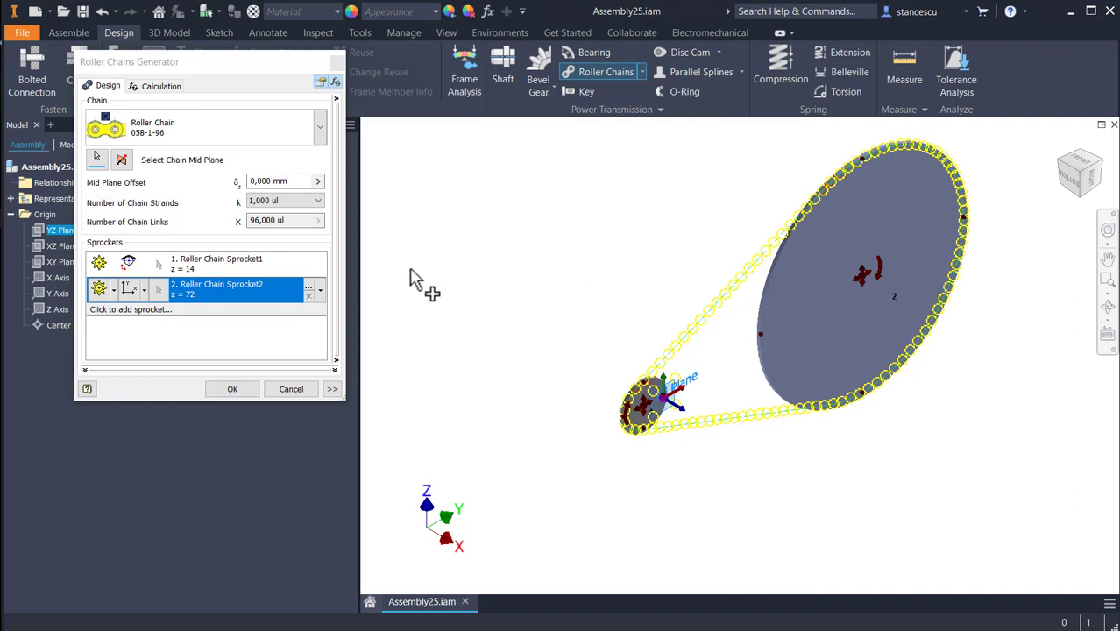
Set the chain drive's power to 0.25 kW and run the strength calculation
{"action": "left_click", "coordinate": [152, 91]}
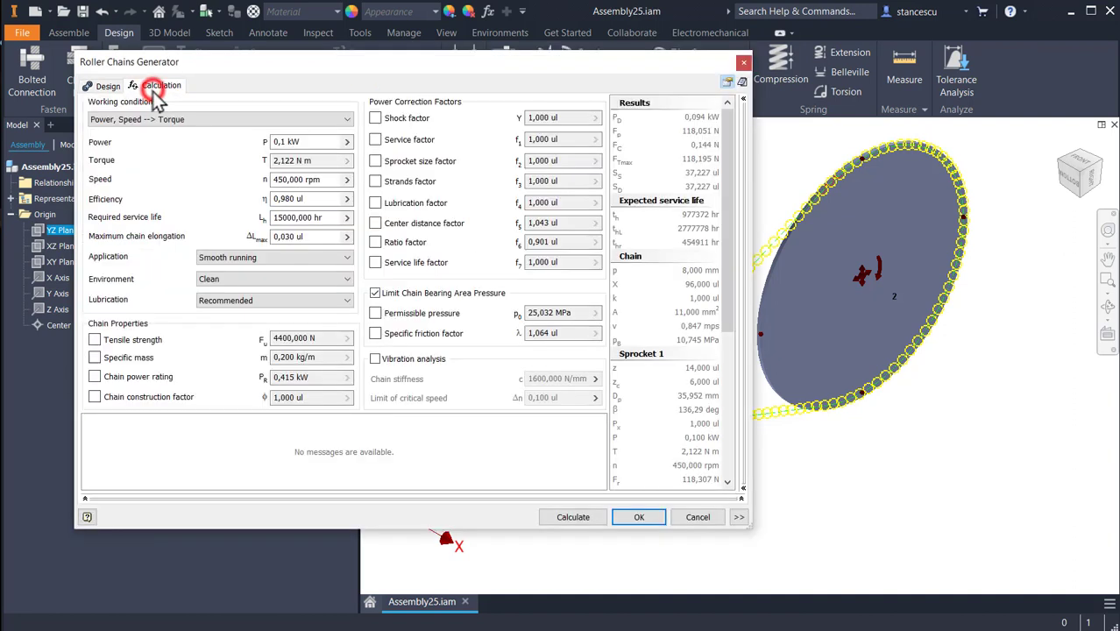
{"action": "double_click", "coordinate": [320, 142]}
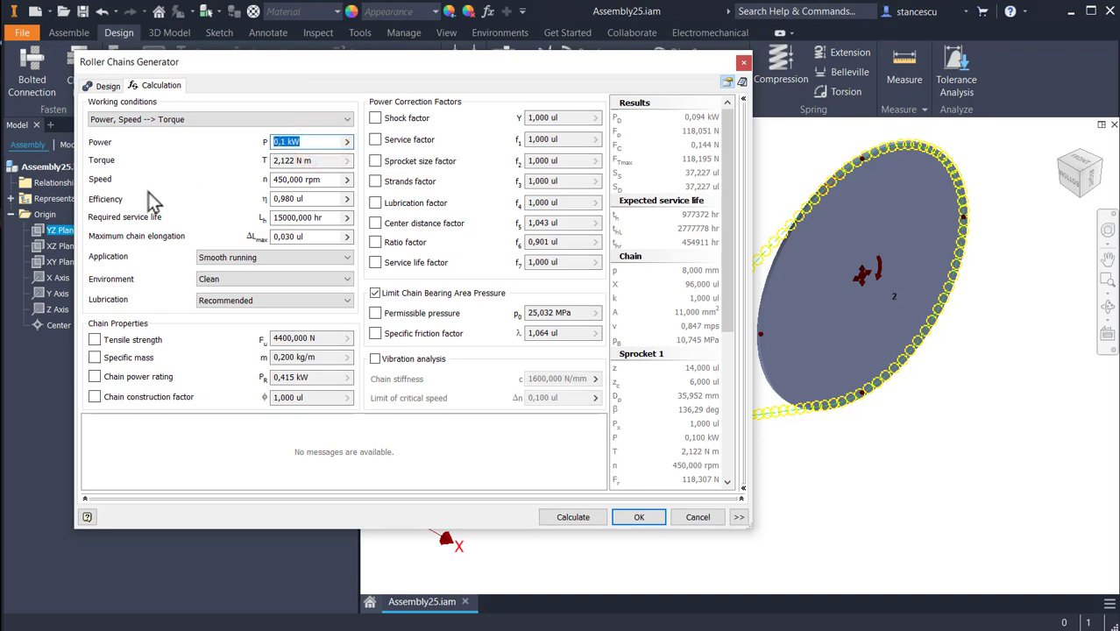
{"action": "type", "text": "0.25"}
{"action": "left_click", "coordinate": [575, 519]}
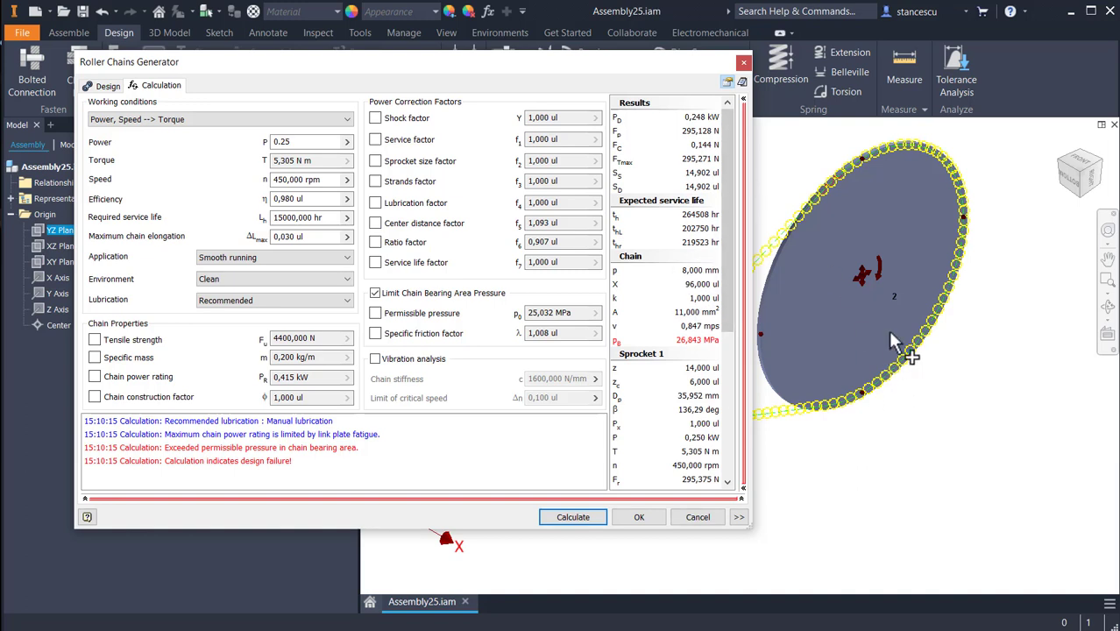
Enlarge roller chain sprocket 1 to 29 teeth and recalculate the chain's strength check
{"action": "left_click", "coordinate": [881, 462]}
{"action": "left_click_drag", "start_coordinate": [998, 475], "coordinate": [988, 480]}
{"action": "key", "text": "Escape"}
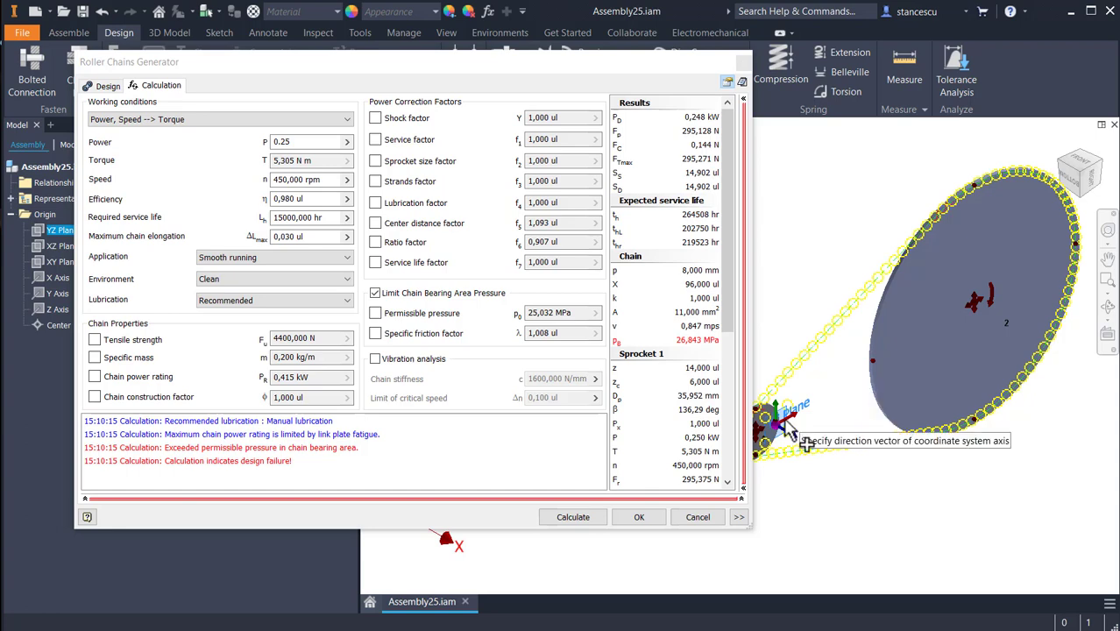
{"action": "middle_click_drag", "start_coordinate": [846, 434], "coordinate": [942, 390]}
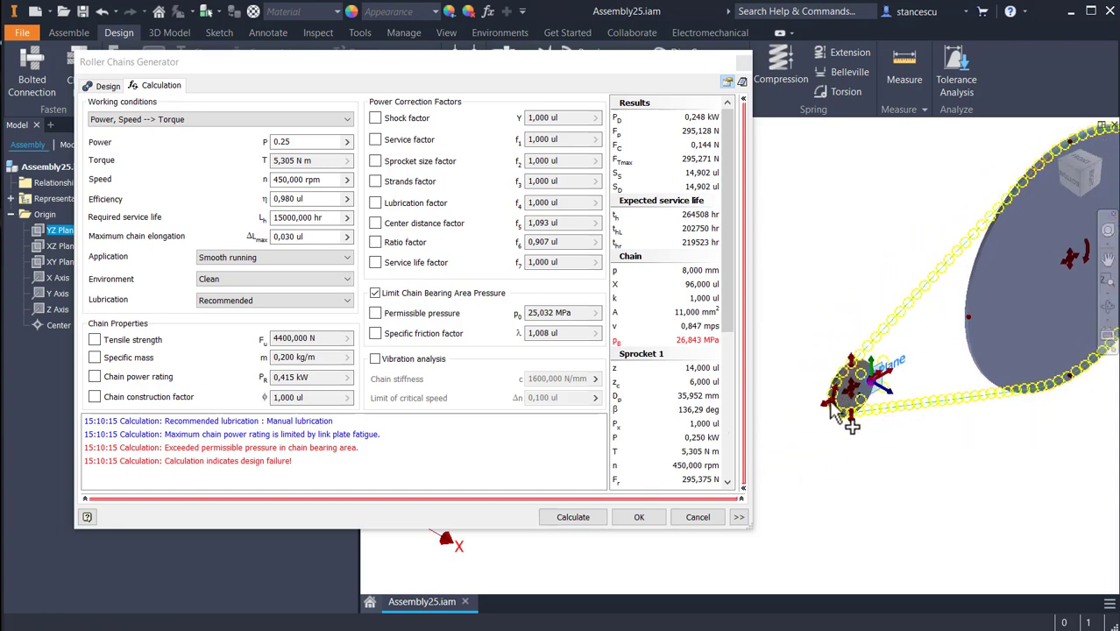
{"action": "left_click_drag", "start_coordinate": [830, 405], "coordinate": [810, 409]}
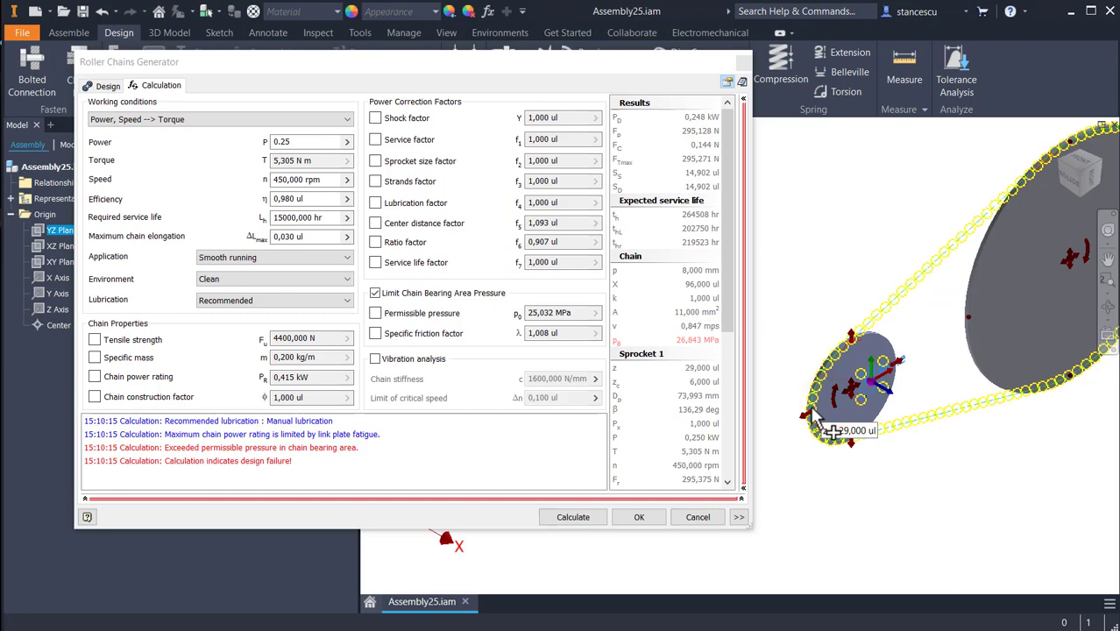
{"action": "left_click", "coordinate": [554, 518]}
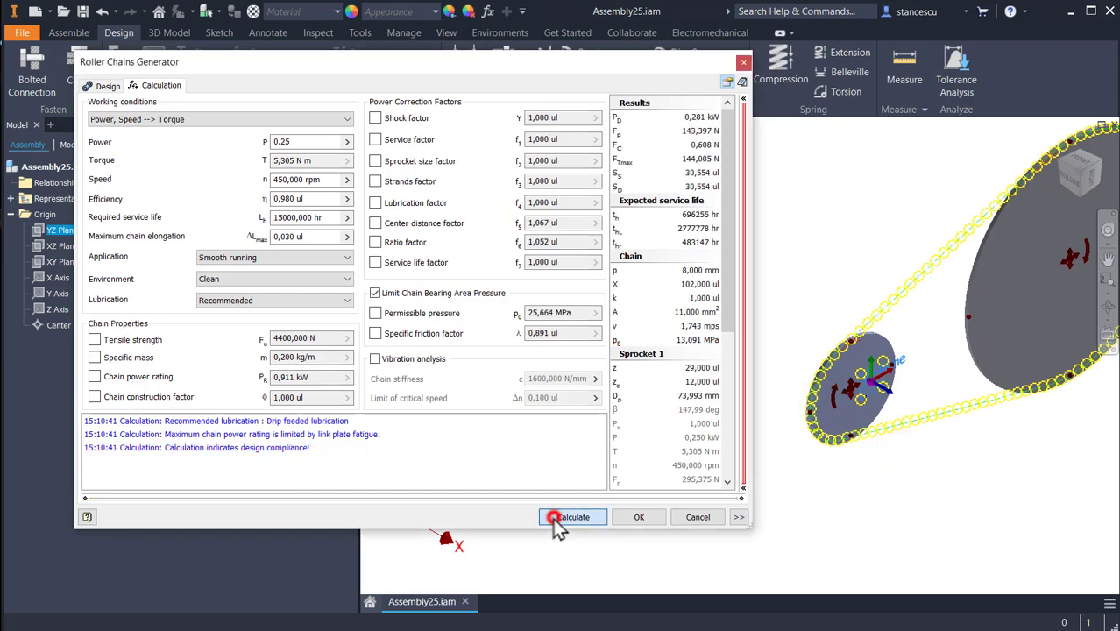
Generate the roller chain drive and check how its large sprocket responds to selection
{"action": "middle_click_drag", "start_coordinate": [871, 475], "coordinate": [871, 497]}
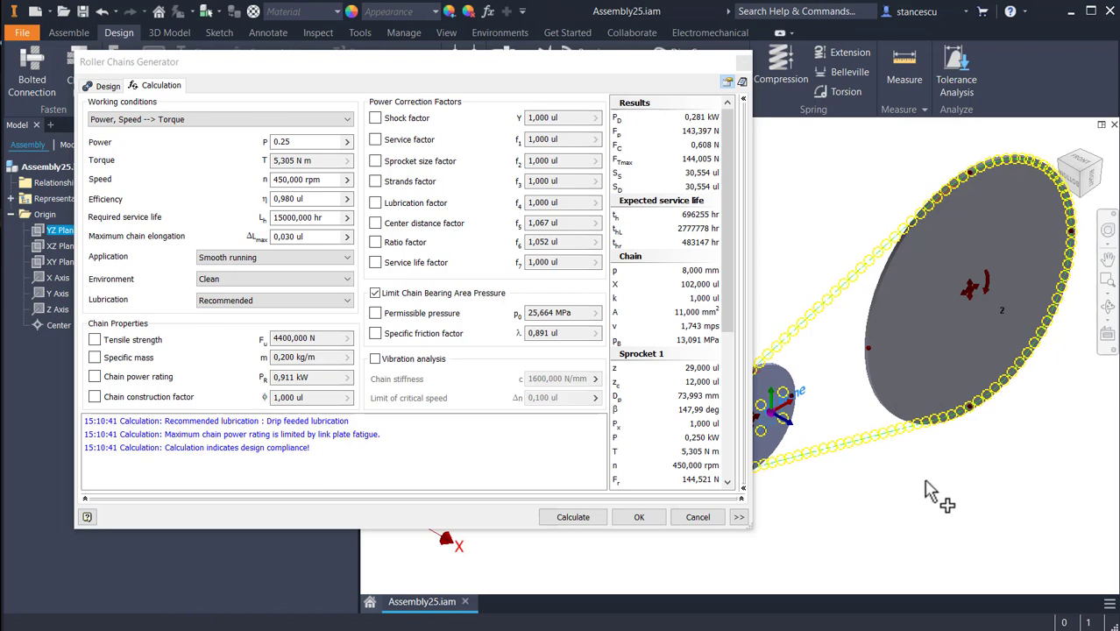
{"action": "middle_click_drag", "start_coordinate": [925, 482], "coordinate": [925, 491]}
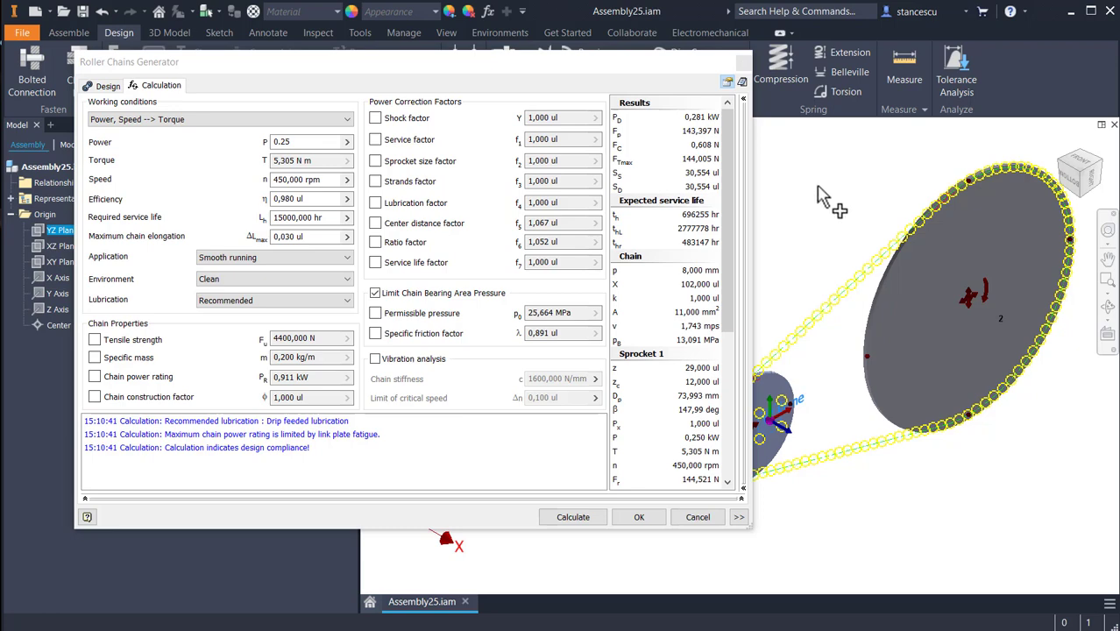
{"action": "left_click", "coordinate": [641, 519]}
{"action": "left_click", "coordinate": [532, 392]}
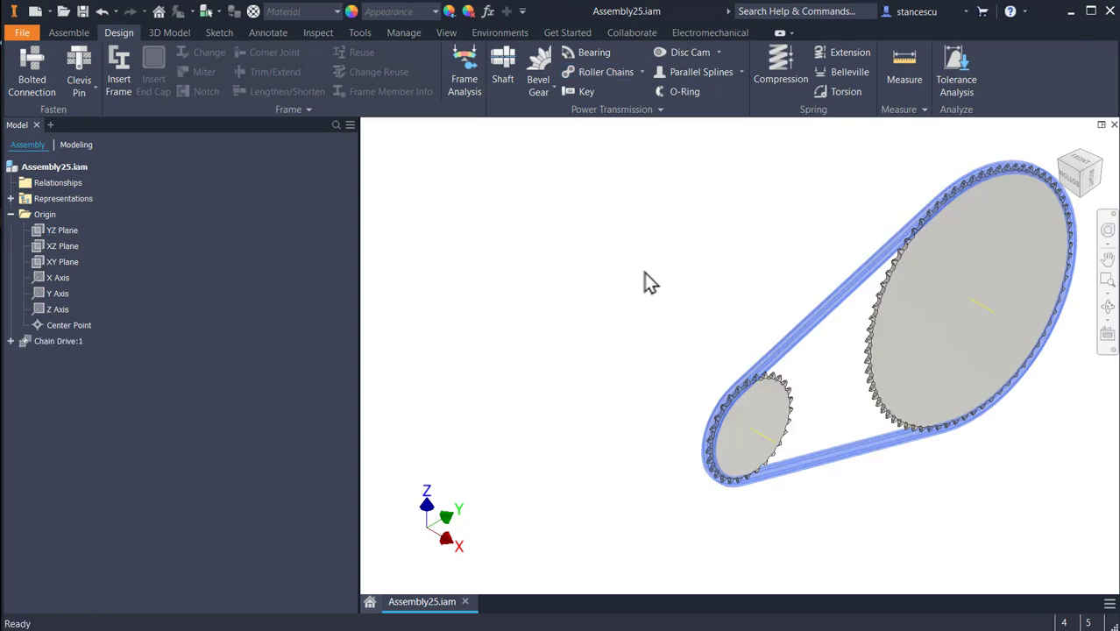
{"action": "key", "text": "F6"}
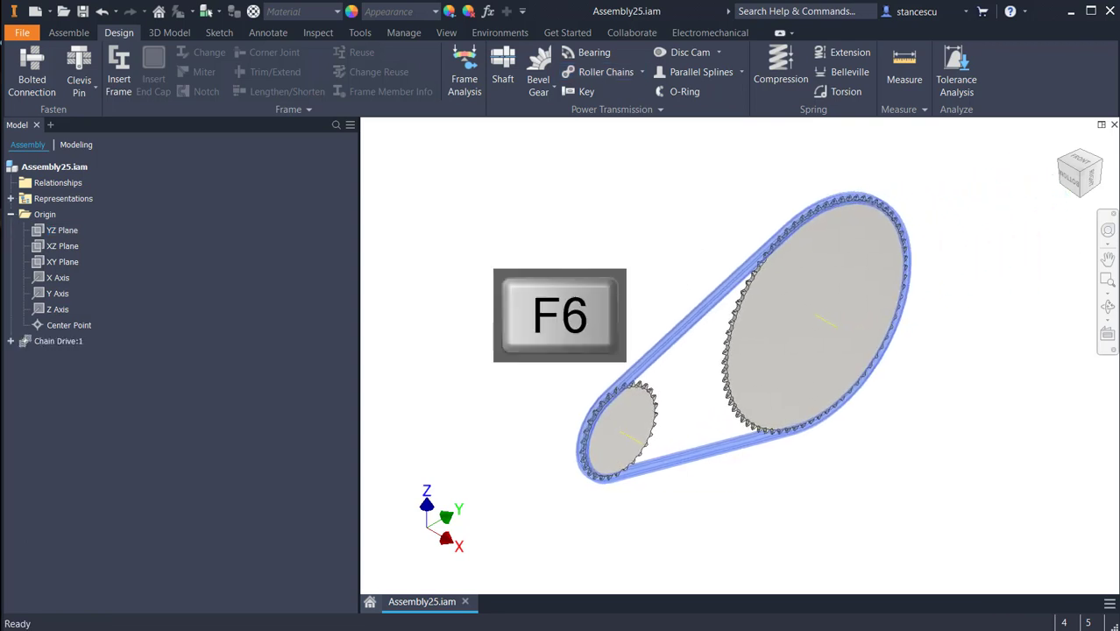
{"action": "left_click", "coordinate": [773, 328]}
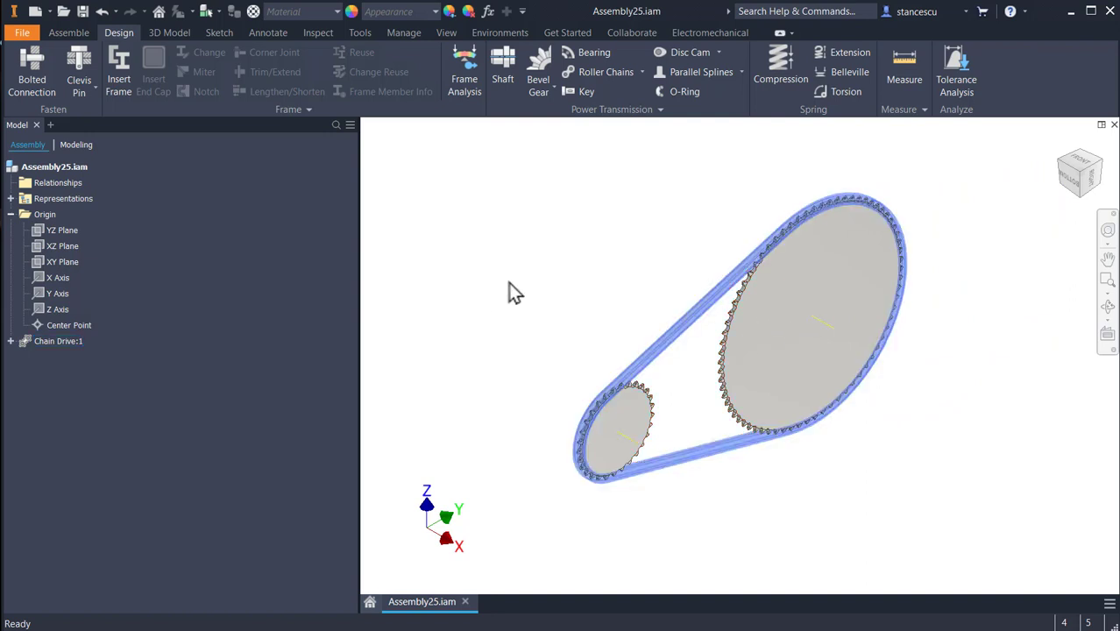
Make the Chain Drive subassembly flexible and try to rotate its small and large sprockets
{"action": "right_click", "coordinate": [23, 346]}
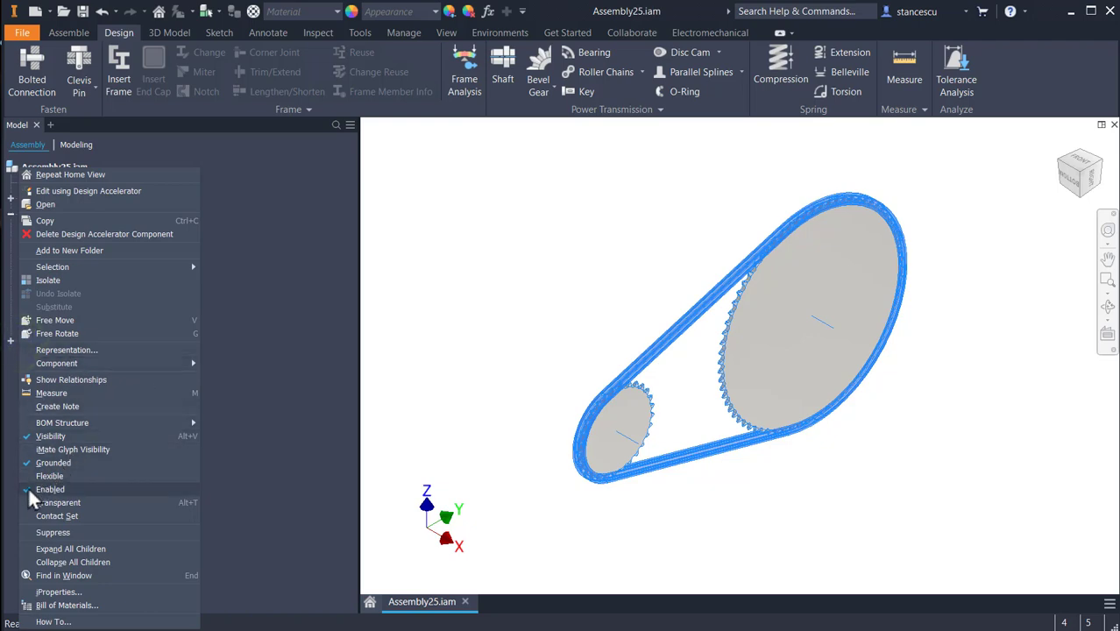
{"action": "left_click", "coordinate": [51, 475]}
{"action": "left_click", "coordinate": [430, 333]}
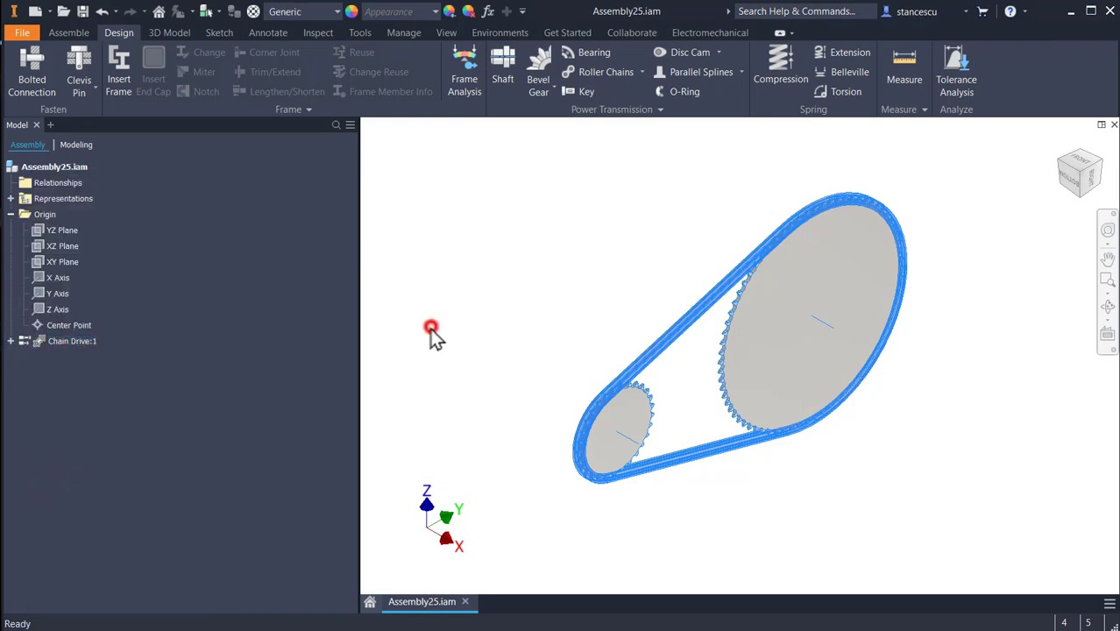
{"action": "scroll", "coordinate": [724, 380], "scroll_direction": "up", "scroll_amount": 4}
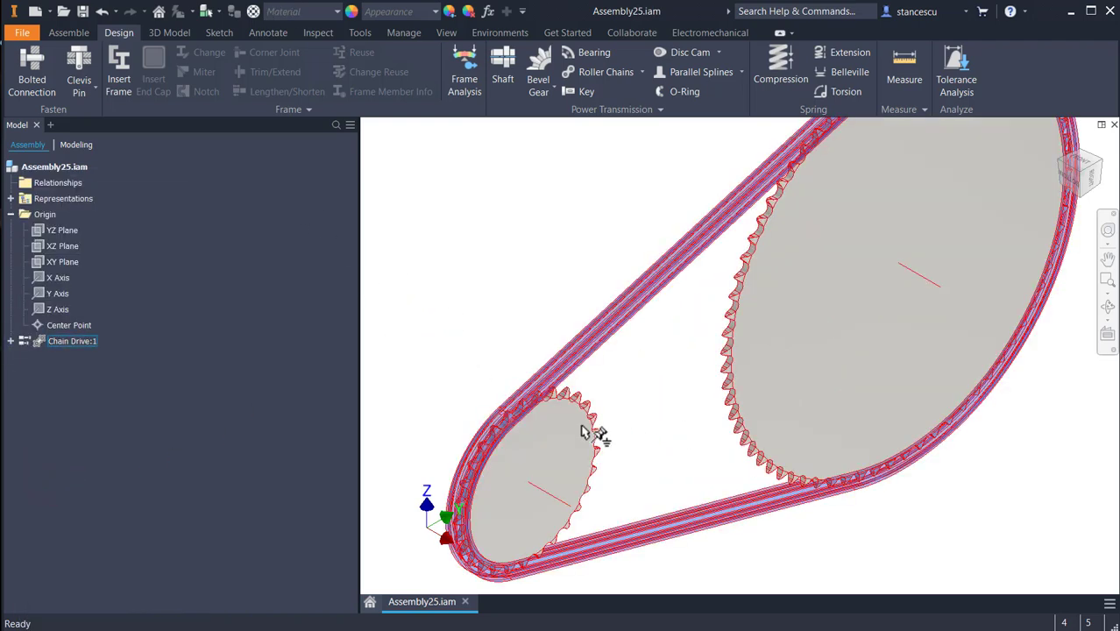
{"action": "mouse_move", "coordinate": [583, 431]}
{"action": "left_mouse_down"}
{"action": "mouse_move", "coordinate": [590, 449]}
{"action": "mouse_move", "coordinate": [572, 430]}
{"action": "mouse_move", "coordinate": [536, 433]}
{"action": "mouse_move", "coordinate": [572, 457]}
{"action": "mouse_move", "coordinate": [567, 433]}
{"action": "left_mouse_up"}
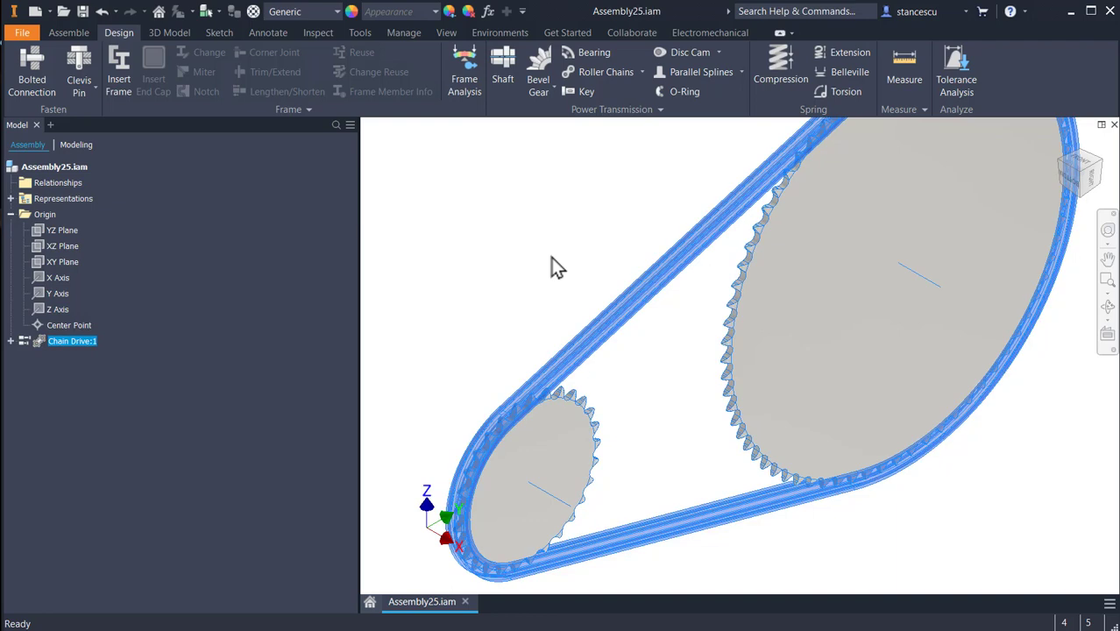
{"action": "scroll", "coordinate": [553, 267], "scroll_direction": "down", "scroll_amount": 3}
{"action": "middle_click_drag", "start_coordinate": [553, 267], "coordinate": [595, 295]}
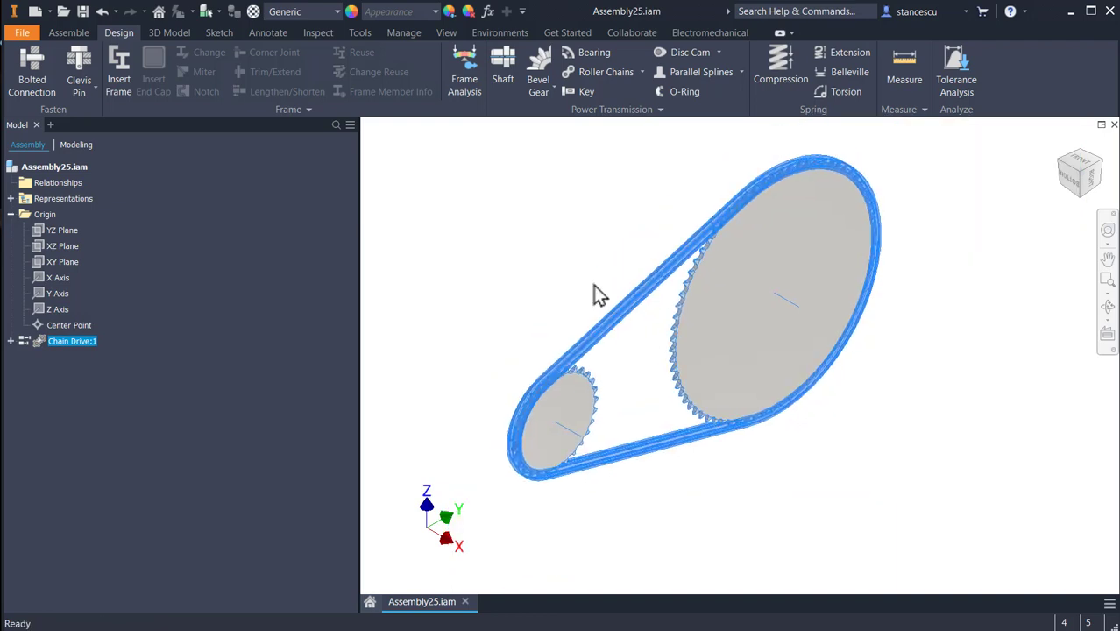
{"action": "left_click_drag", "start_coordinate": [723, 401], "coordinate": [675, 325]}
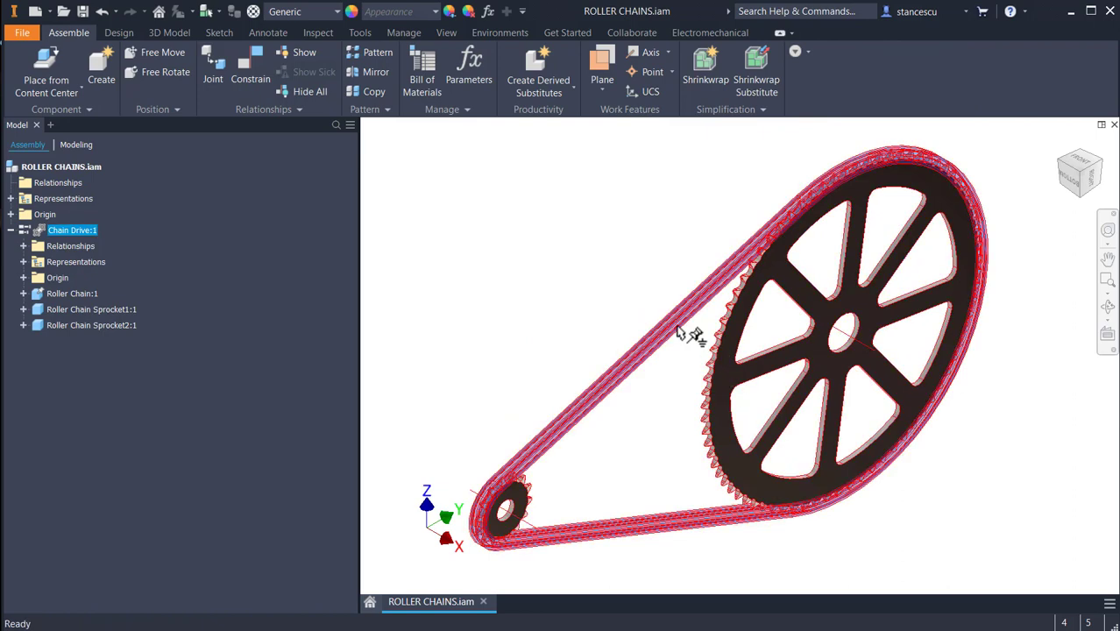
{"action": "left_click", "coordinate": [545, 279]}
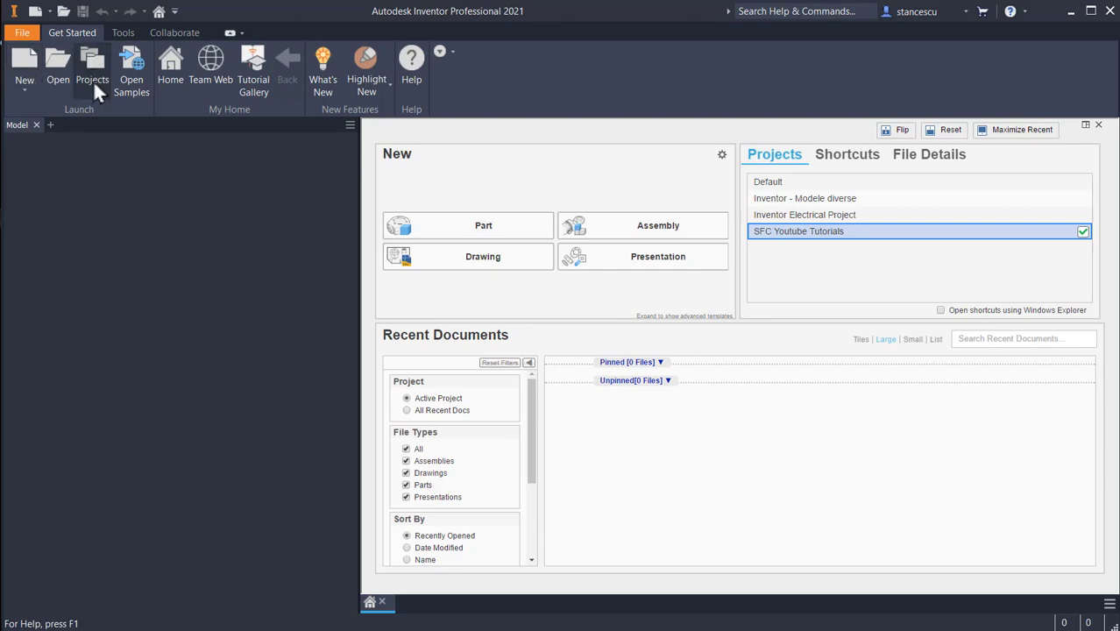
Create a new assembly from the metric Standard (mm).iam template
{"action": "left_click", "coordinate": [35, 10]}
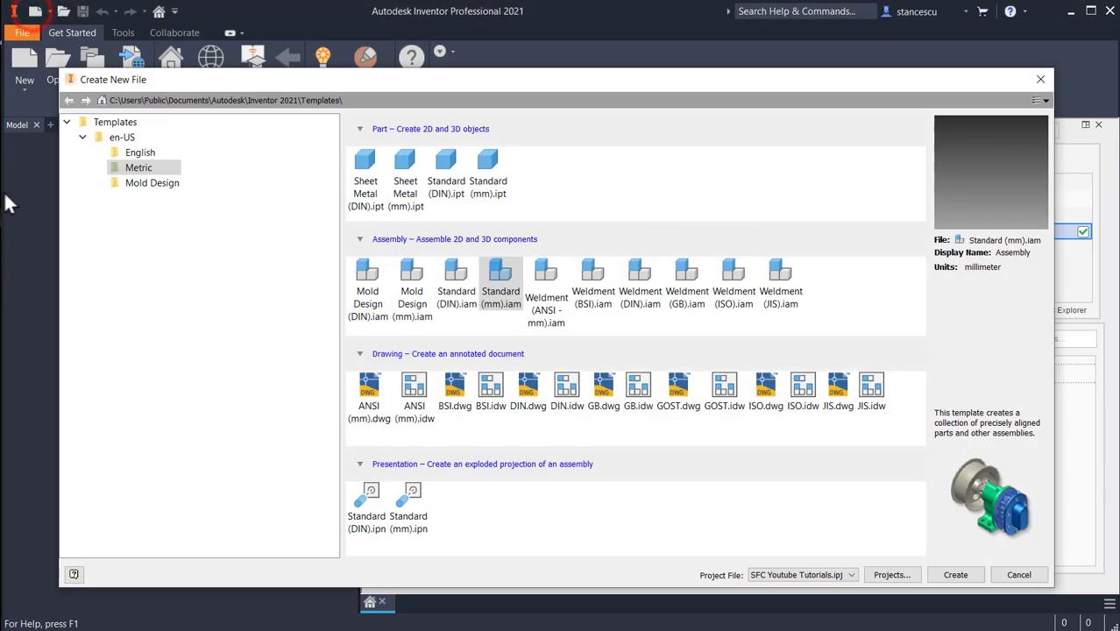
{"action": "double_click", "coordinate": [508, 275]}
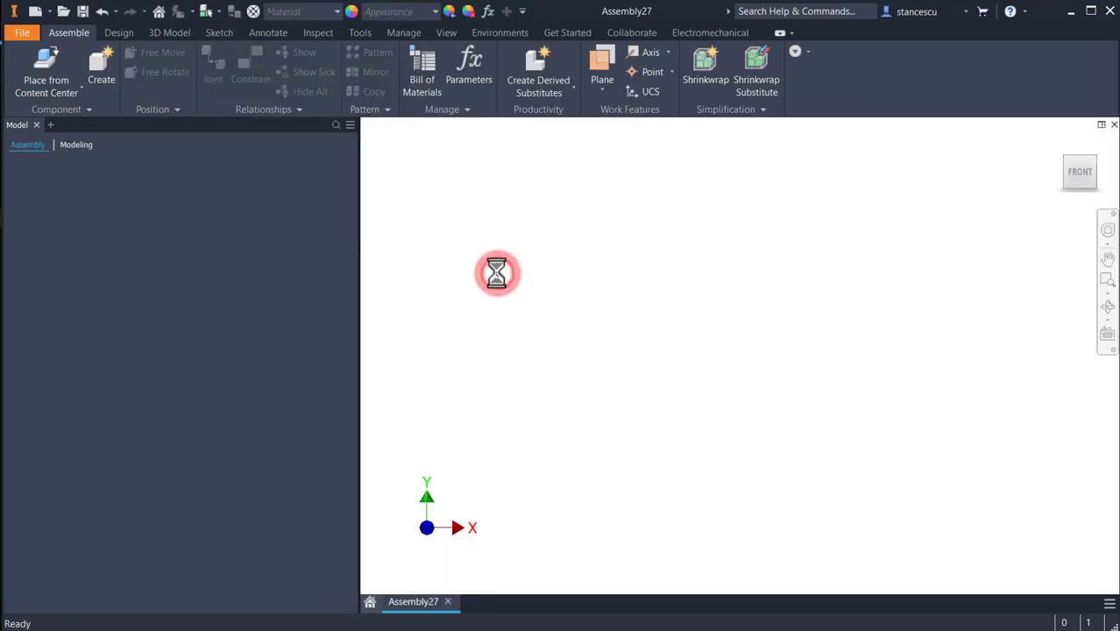
{"action": "left_click", "coordinate": [76, 56]}
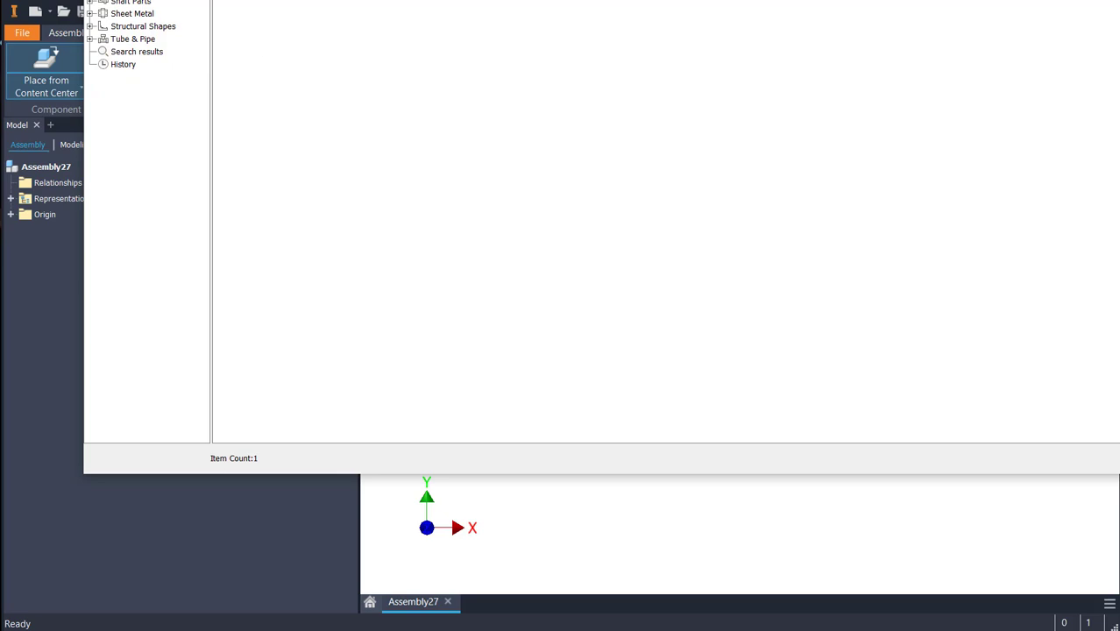
{"action": "key", "text": "Escape"}
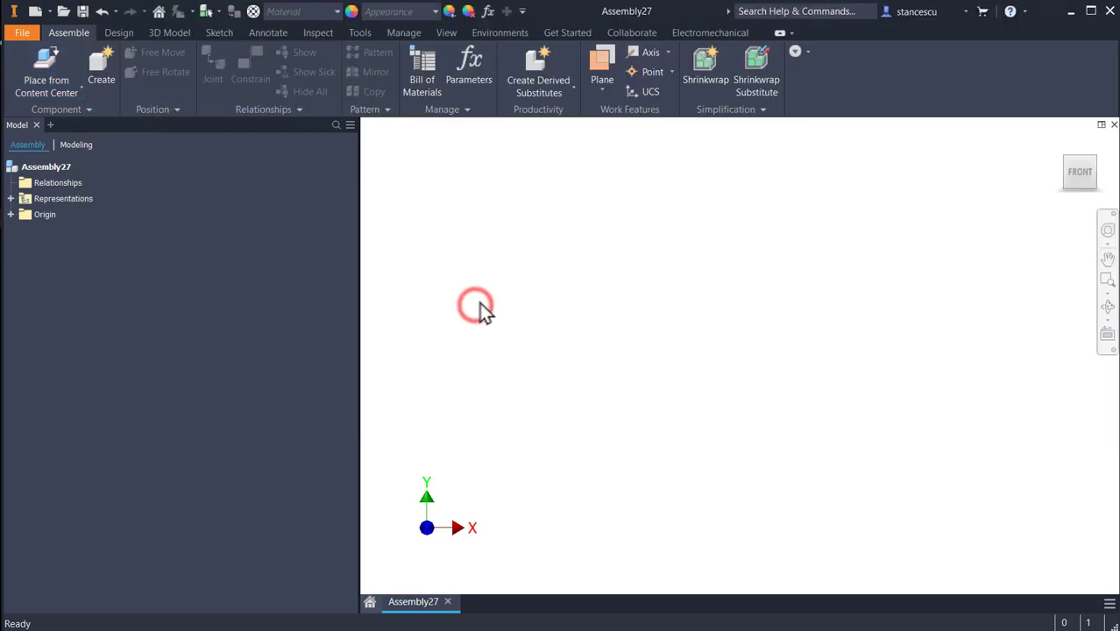
Place a single instance of the SHAFT (2-0).ipt part in the new assembly
{"action": "left_click", "coordinate": [79, 87]}
{"action": "left_click", "coordinate": [48, 122]}
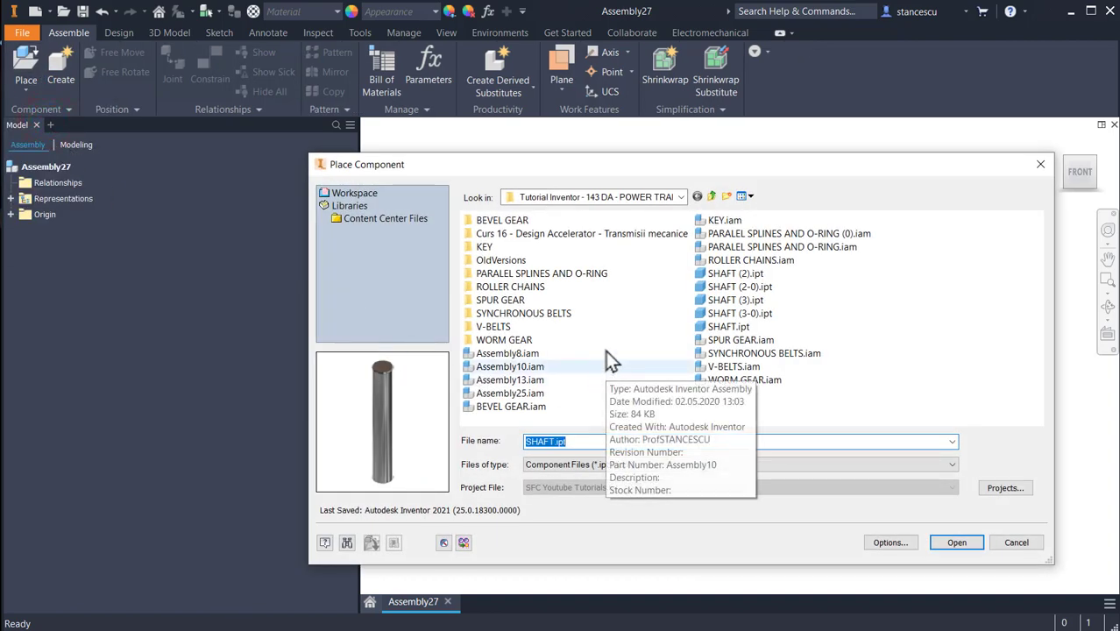
{"action": "double_click", "coordinate": [701, 294]}
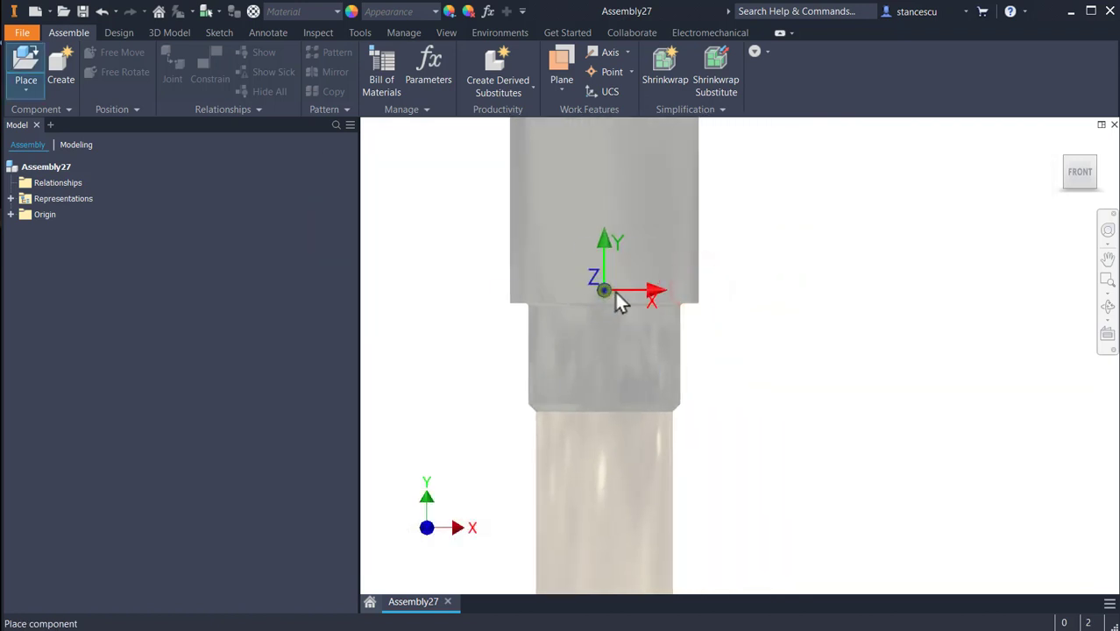
{"action": "right_click", "coordinate": [605, 293]}
{"action": "left_click", "coordinate": [673, 311]}
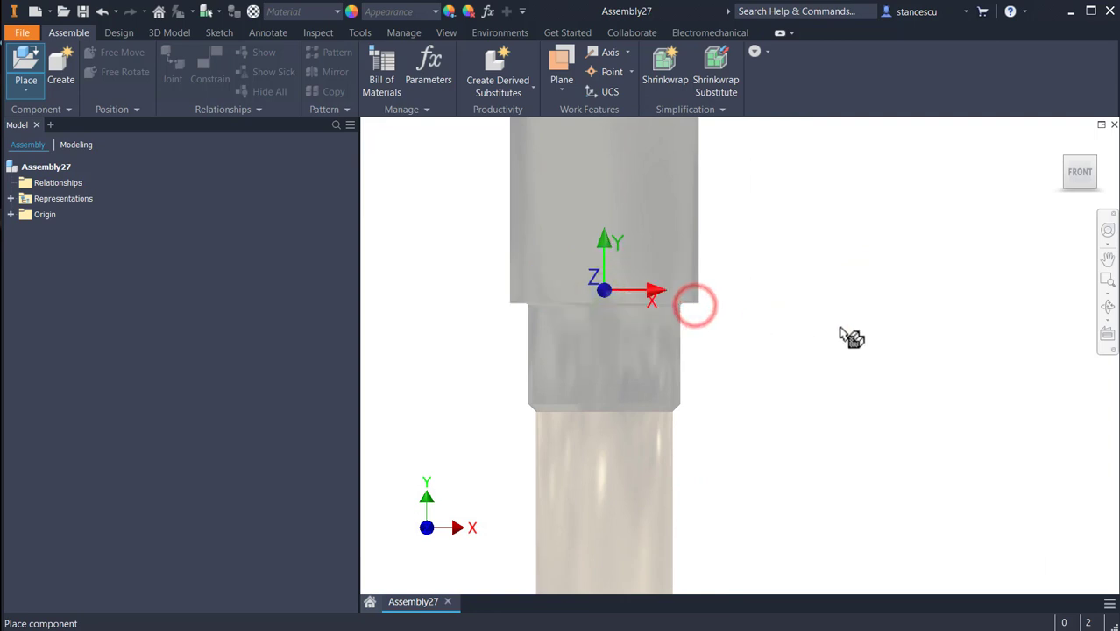
{"action": "key", "text": "F6"}
{"action": "key", "text": "Escape"}
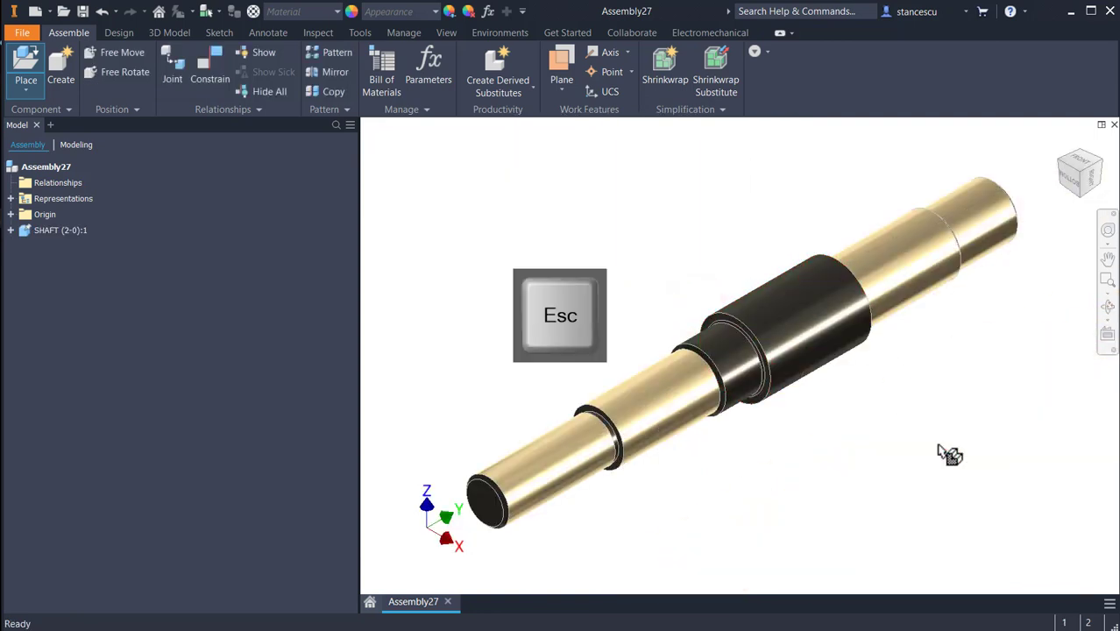
{"action": "scroll", "coordinate": [544, 467], "scroll_direction": "up", "scroll_amount": 3}
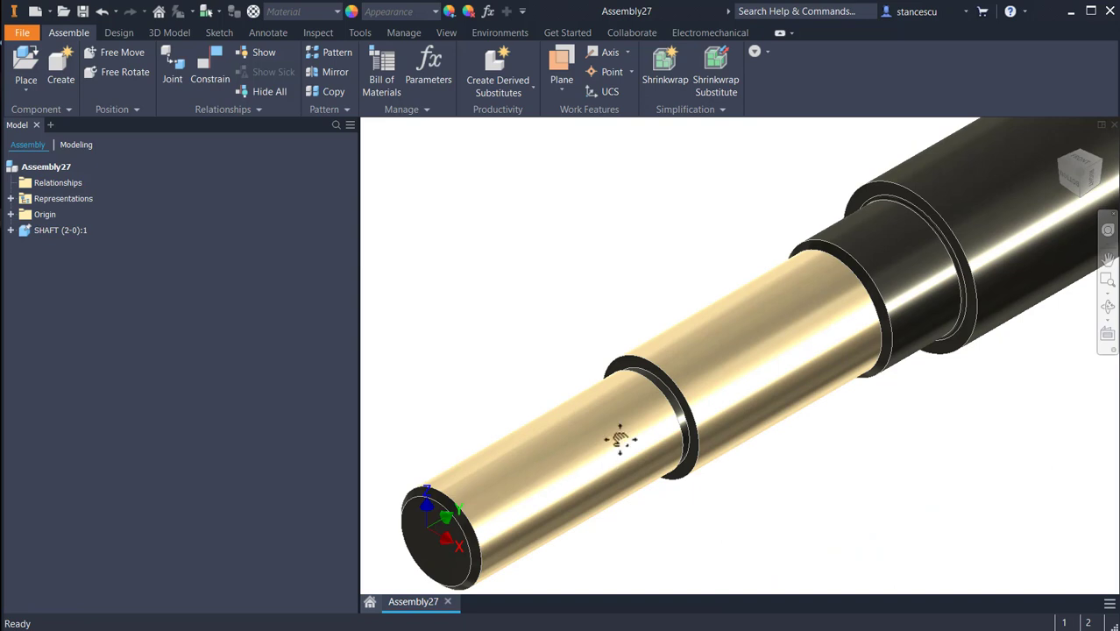
{"action": "scroll", "coordinate": [621, 438], "scroll_direction": "up", "scroll_amount": 3}
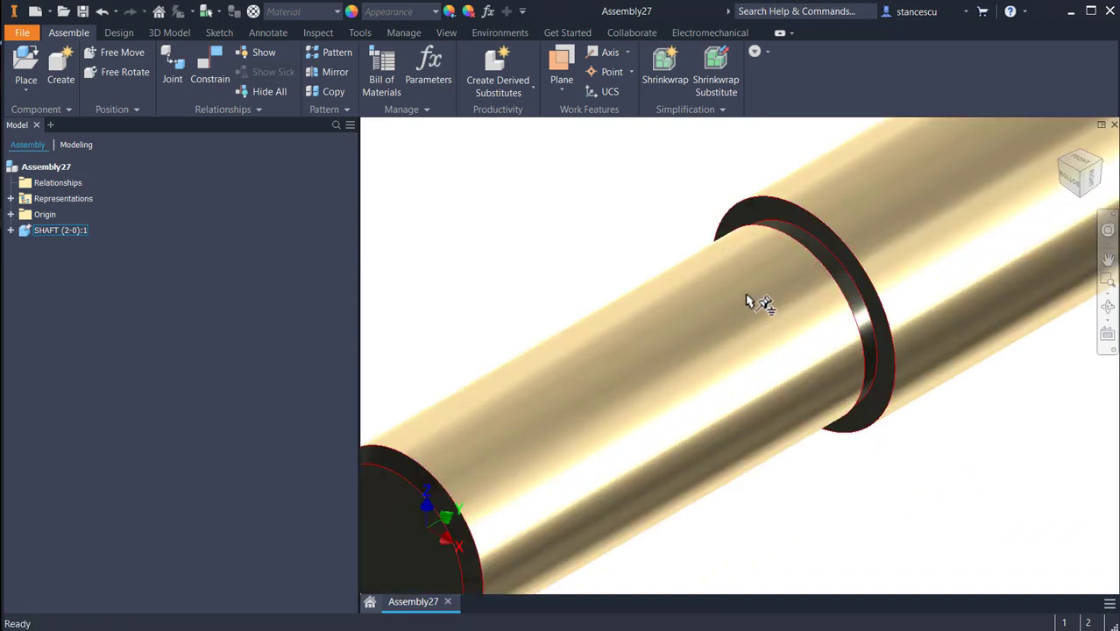
{"action": "scroll", "coordinate": [526, 396], "scroll_direction": "down", "scroll_amount": 3}
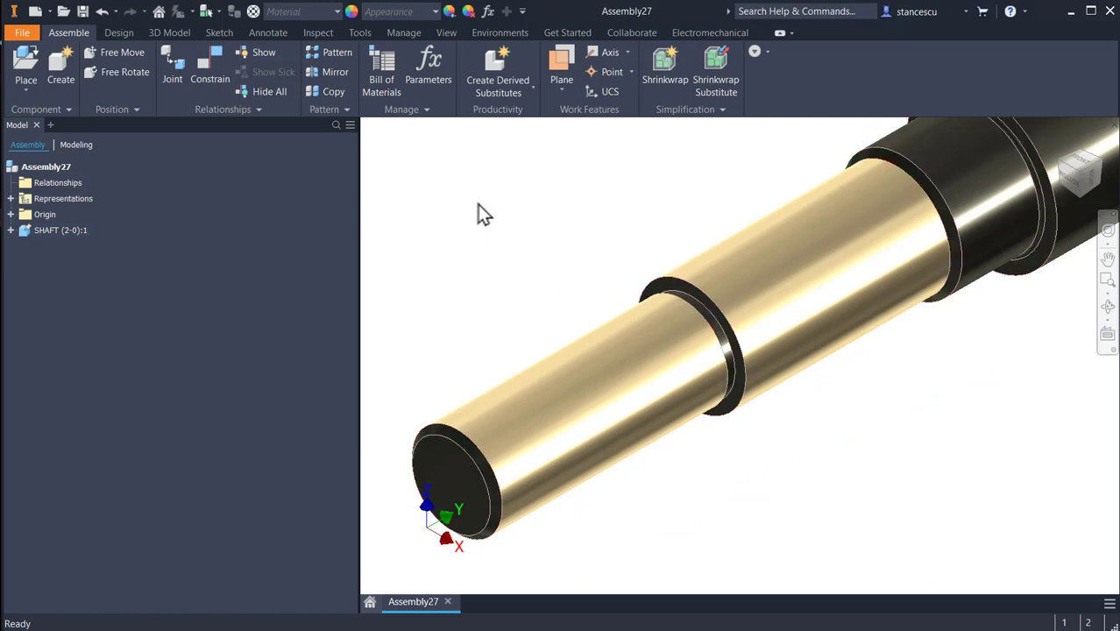
{"action": "left_click", "coordinate": [117, 33]}
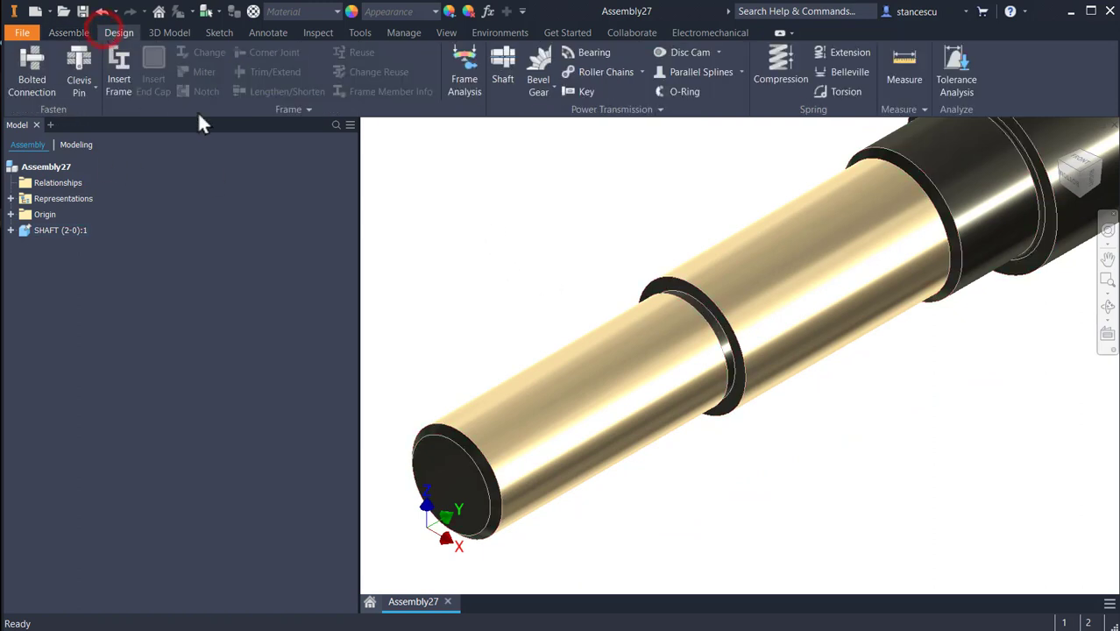
{"action": "left_click", "coordinate": [738, 72]}
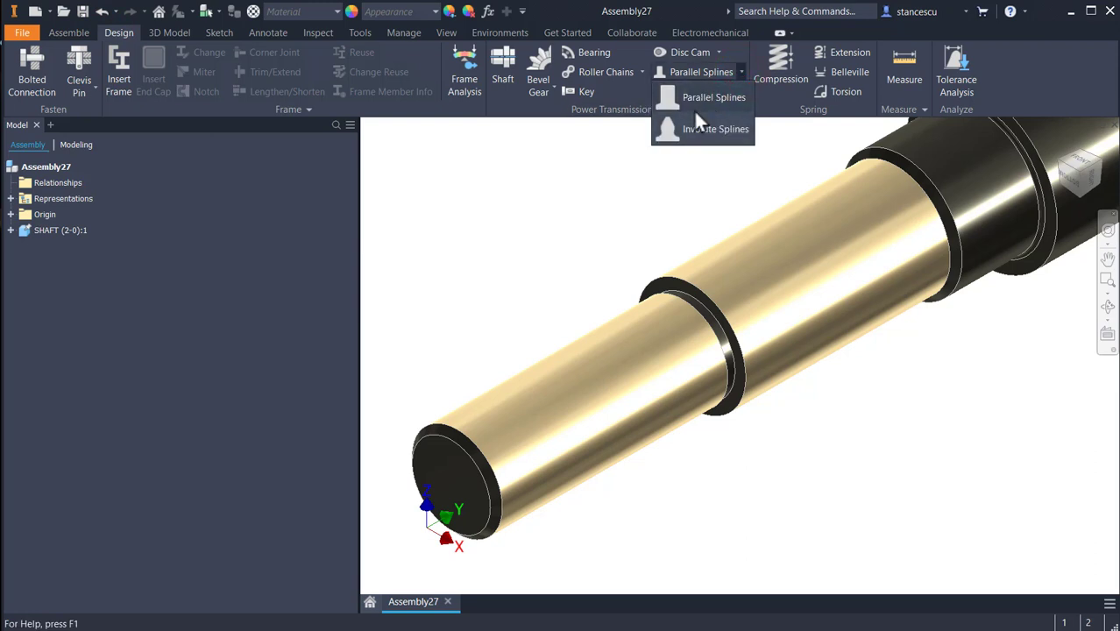
{"action": "left_click", "coordinate": [594, 141]}
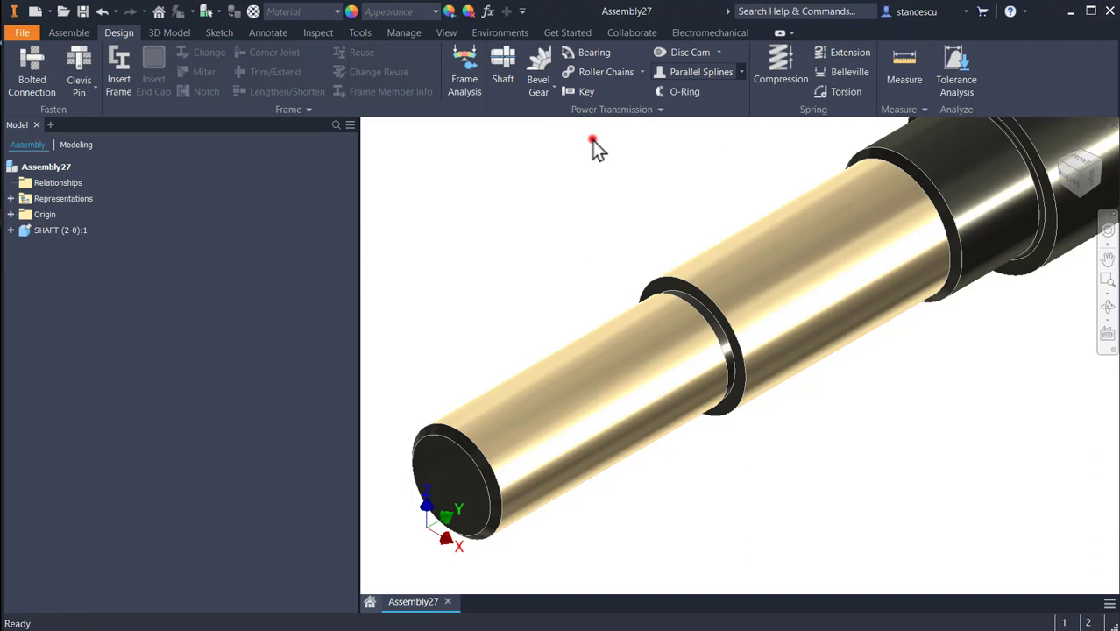
{"action": "left_click", "coordinate": [578, 91]}
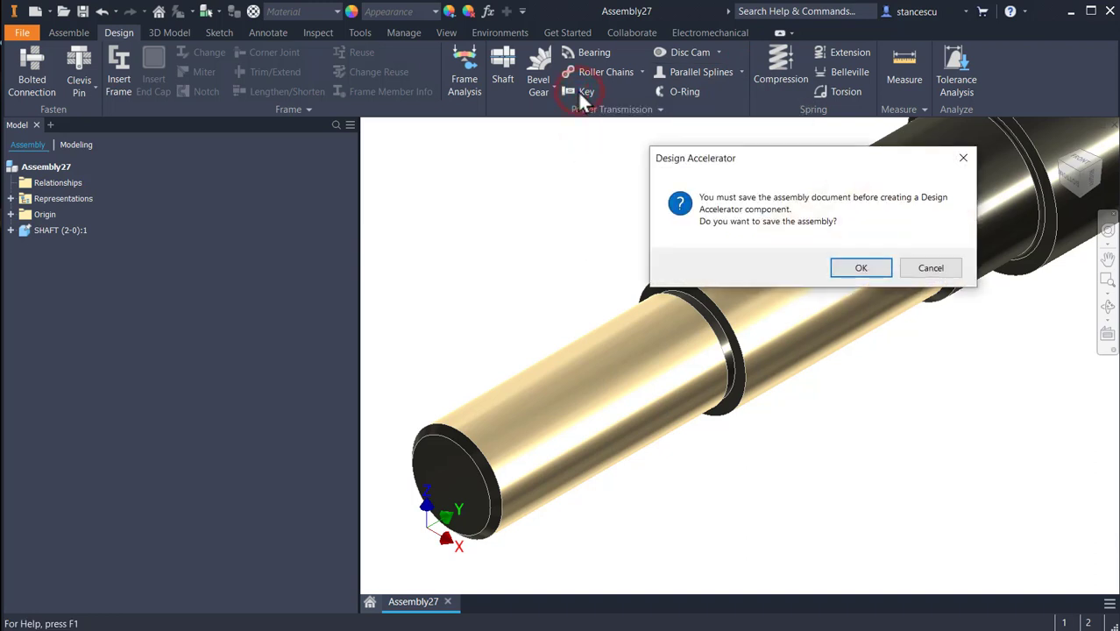
{"action": "left_click", "coordinate": [930, 268]}
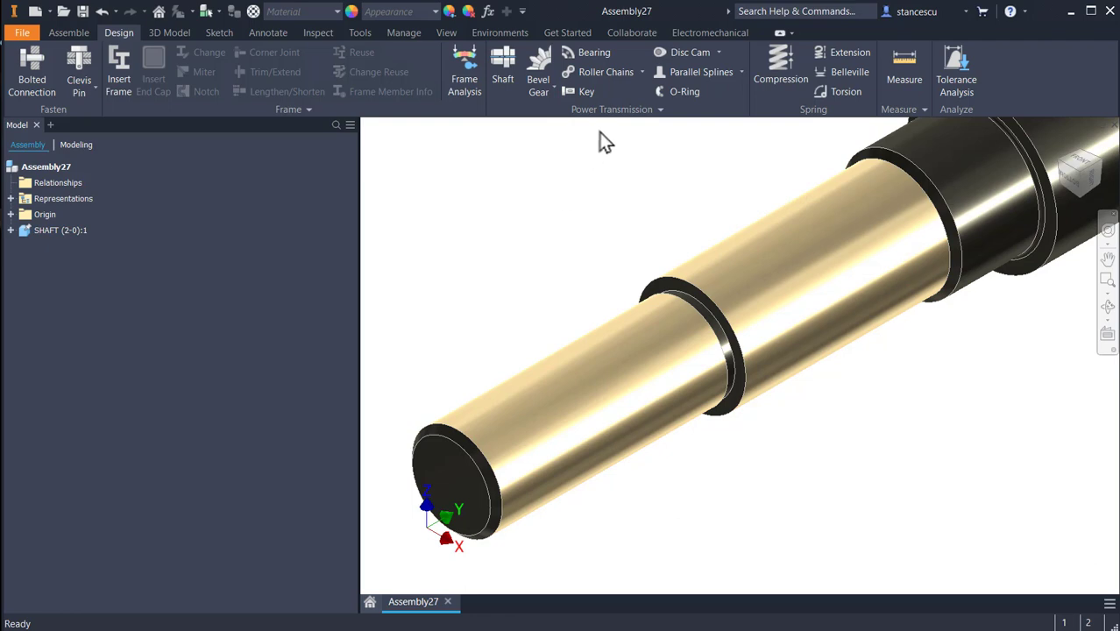
Start the parallel key connection generator and save the assembly as Assembly27.iam
{"action": "left_click", "coordinate": [584, 92]}
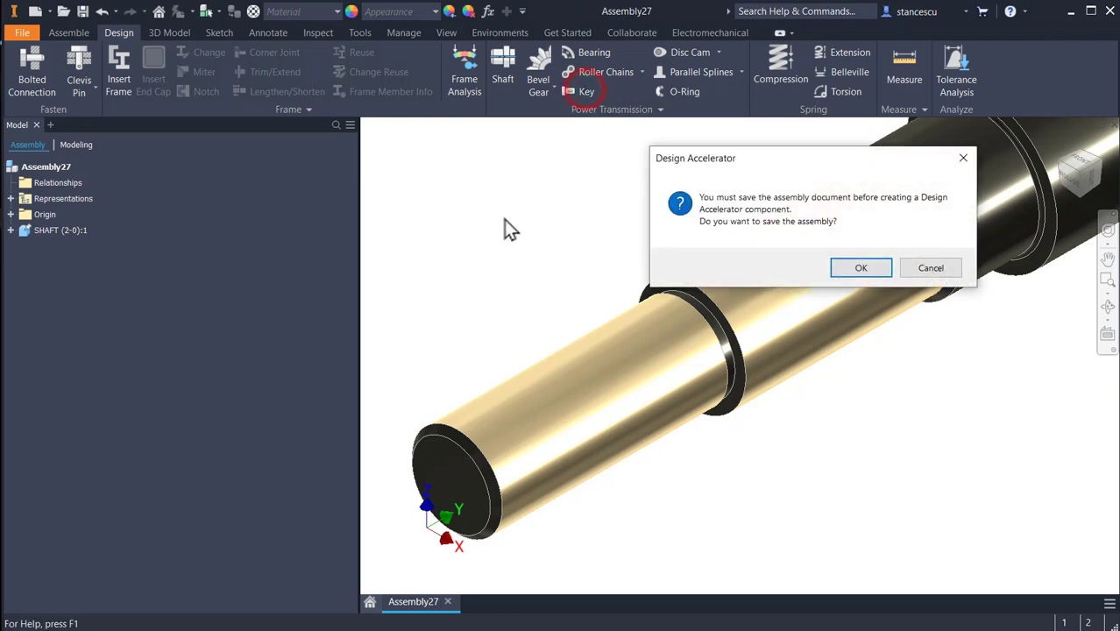
{"action": "left_click", "coordinate": [849, 271]}
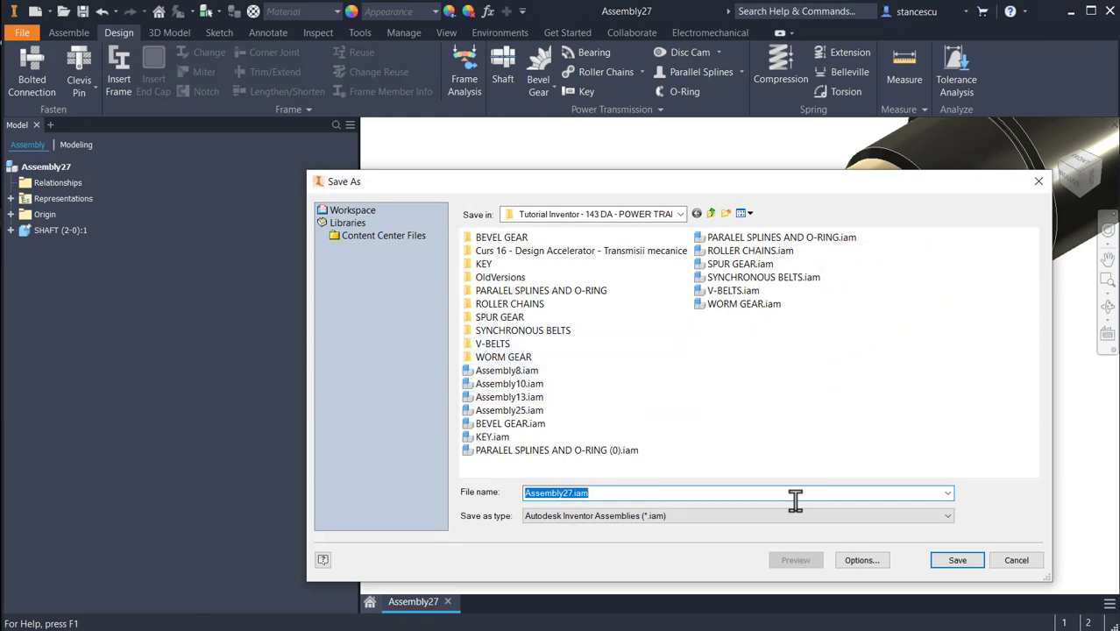
{"action": "left_click", "coordinate": [952, 560]}
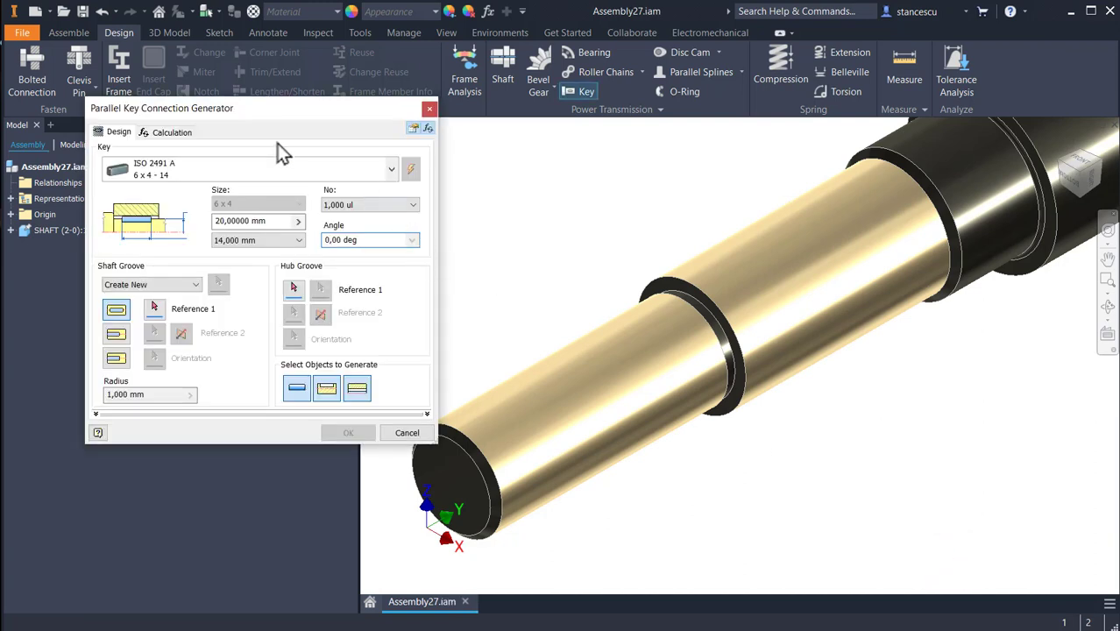
{"action": "left_click_drag", "start_coordinate": [296, 111], "coordinate": [244, 96]}
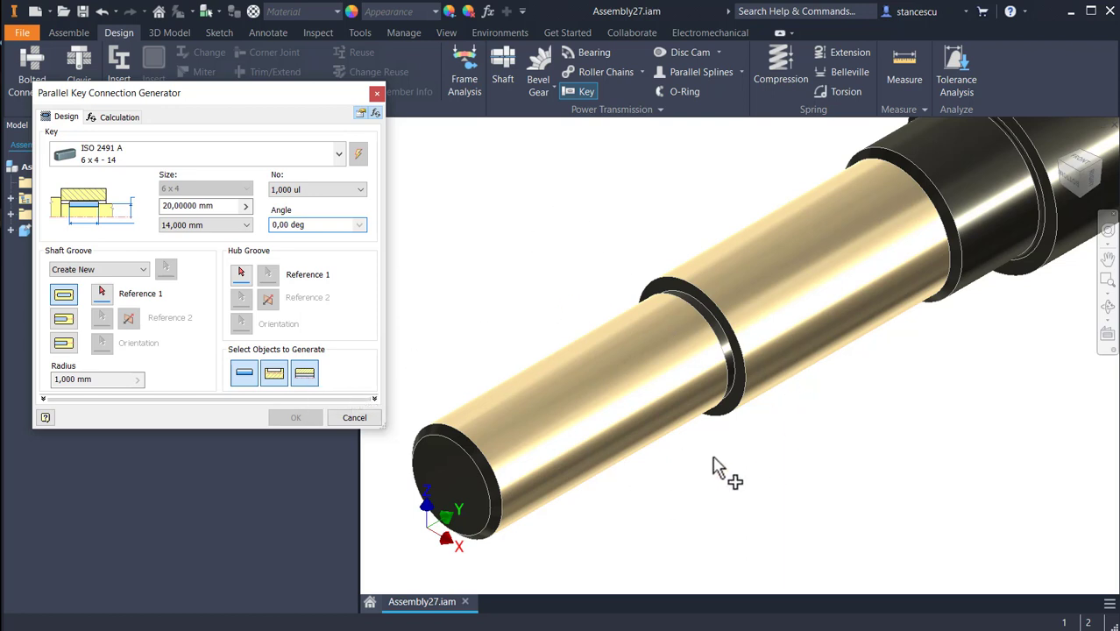
Exclude the hub groove and place the key on the shaft's smallest cylindrical section, starting from its flat end face
{"action": "left_click", "coordinate": [303, 375]}
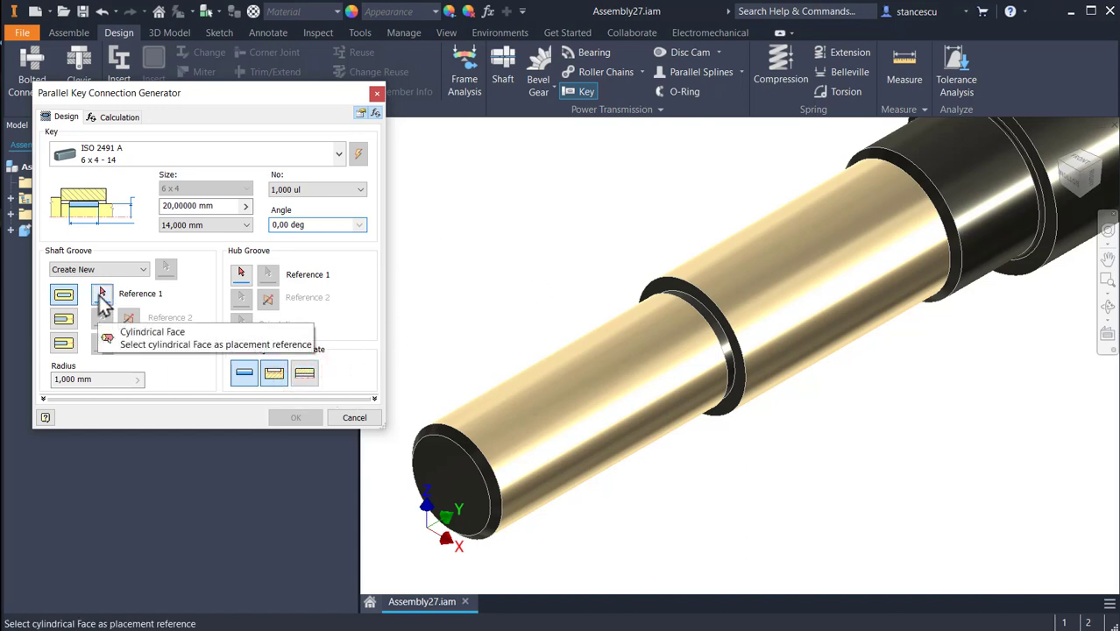
{"action": "left_click", "coordinate": [101, 296]}
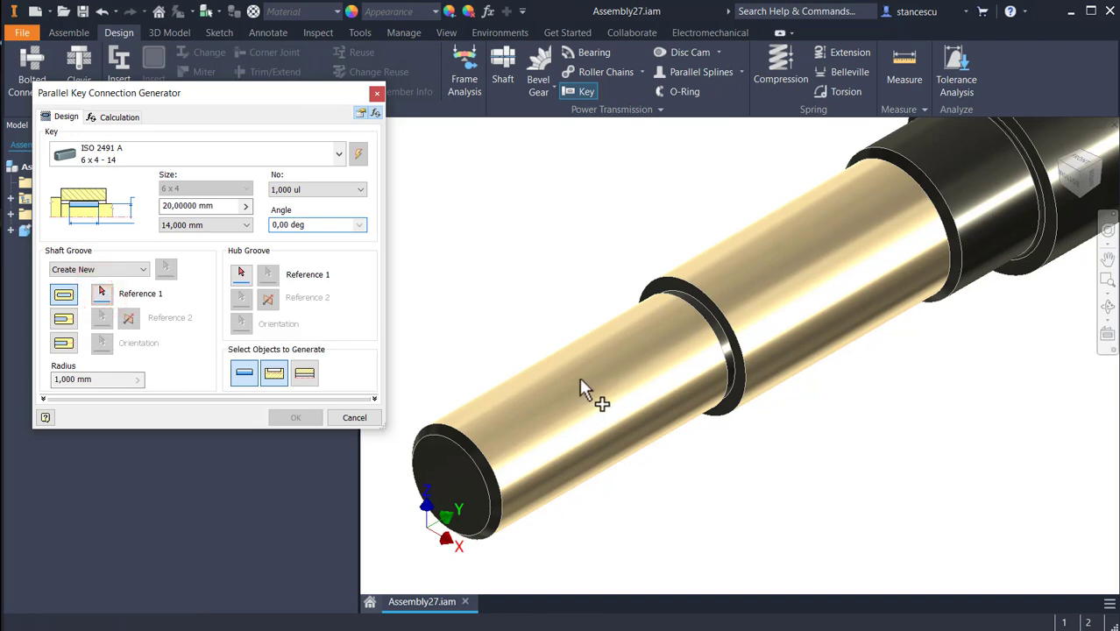
{"action": "left_click", "coordinate": [103, 295]}
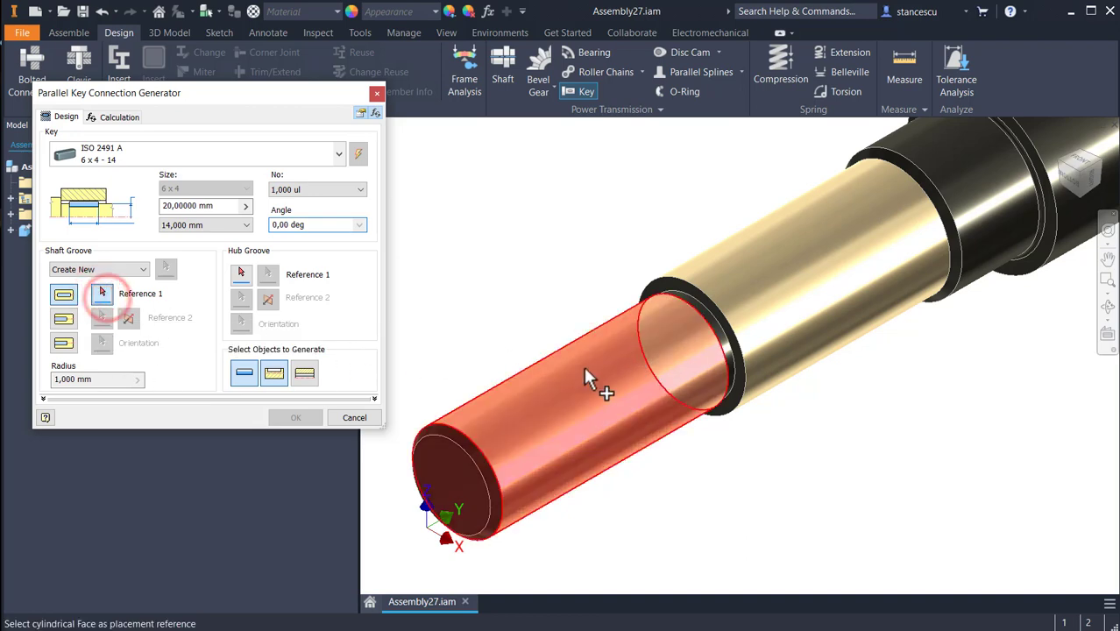
{"action": "left_click", "coordinate": [586, 372]}
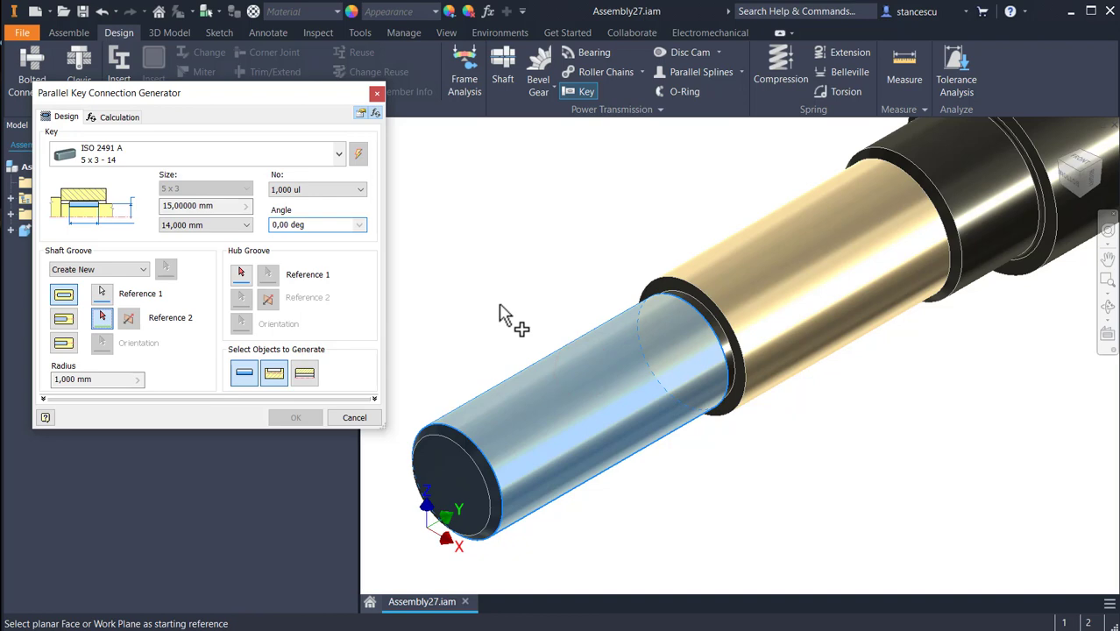
{"action": "left_click", "coordinate": [432, 474]}
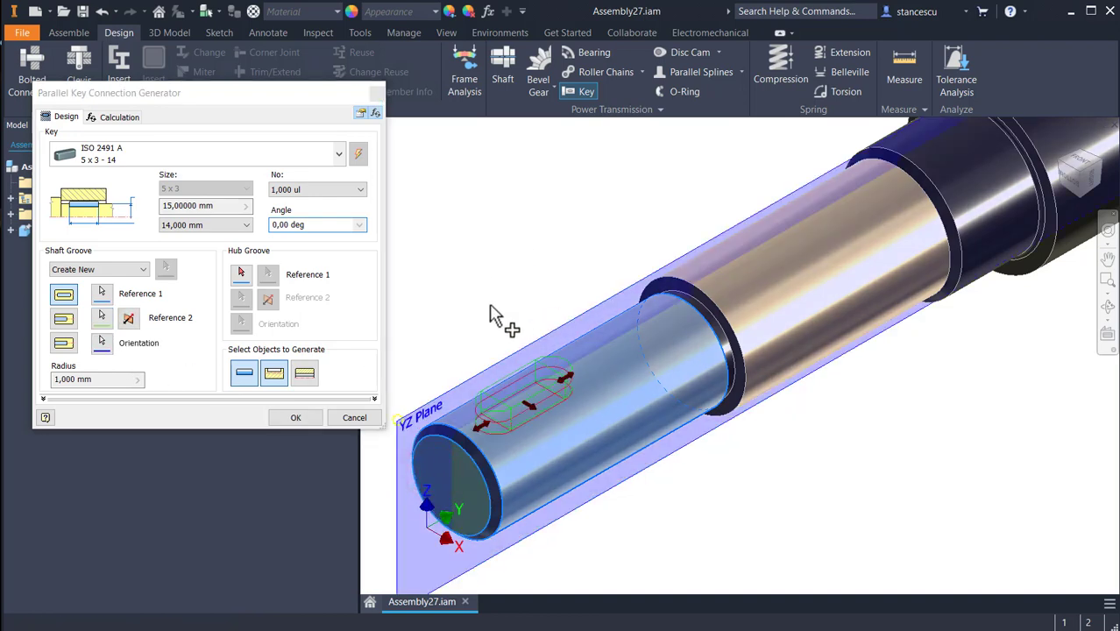
Lengthen the key to 28 mm and shift it along the shaft section, slightly away from the end face
{"action": "scroll", "coordinate": [507, 318], "scroll_direction": "up", "scroll_amount": 3}
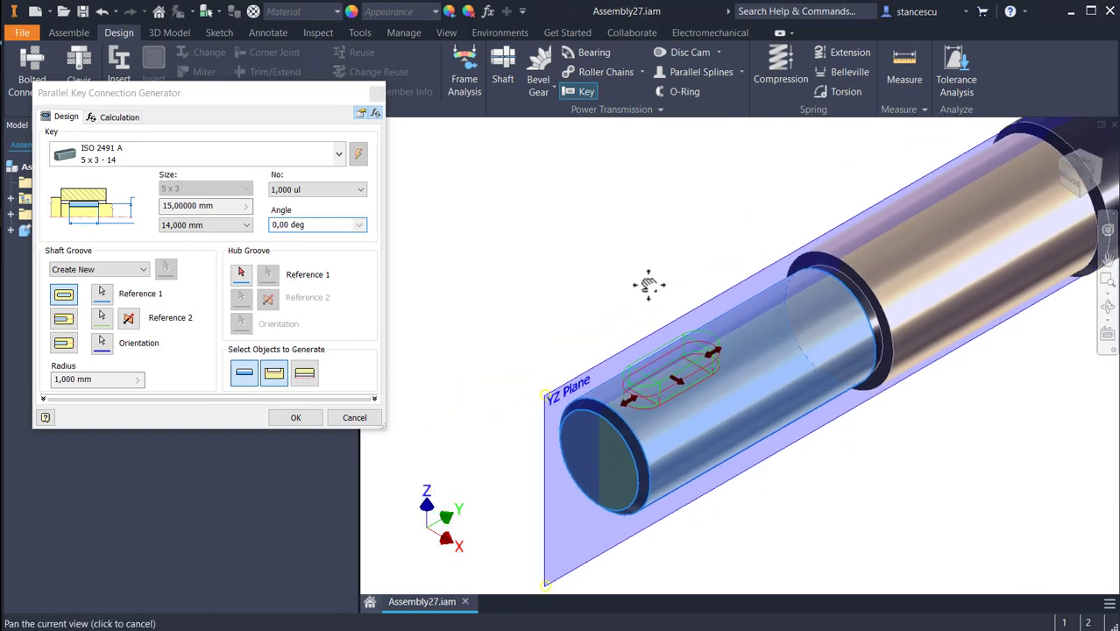
{"action": "scroll", "coordinate": [653, 284], "scroll_direction": "up", "scroll_amount": 2}
{"action": "scroll", "coordinate": [652, 298], "scroll_direction": "down", "scroll_amount": 3}
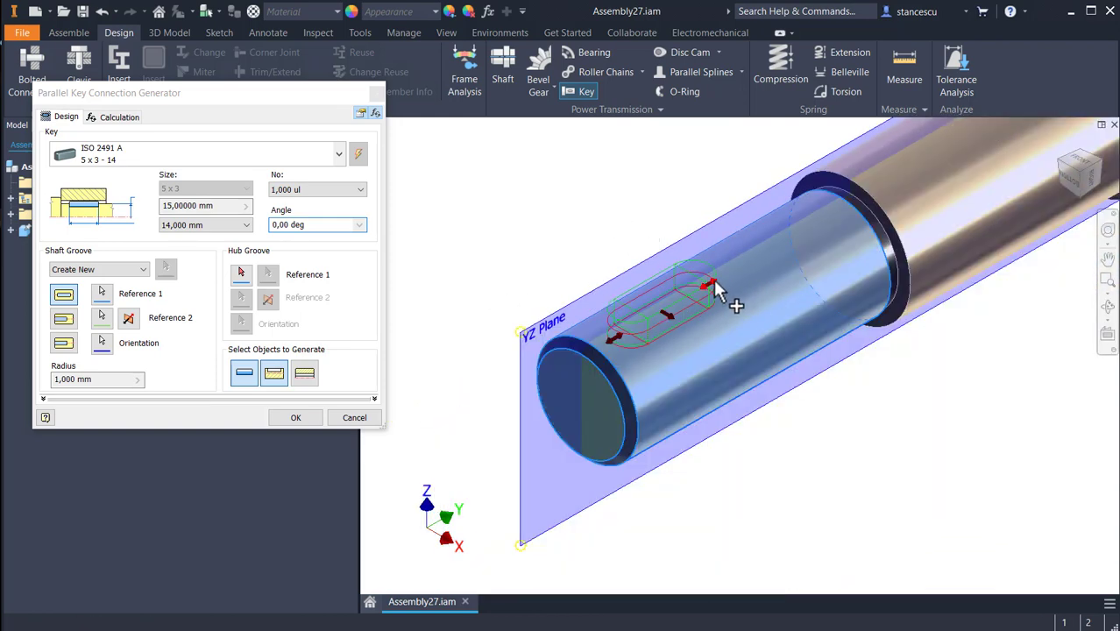
{"action": "left_click_drag", "start_coordinate": [714, 285], "coordinate": [805, 263]}
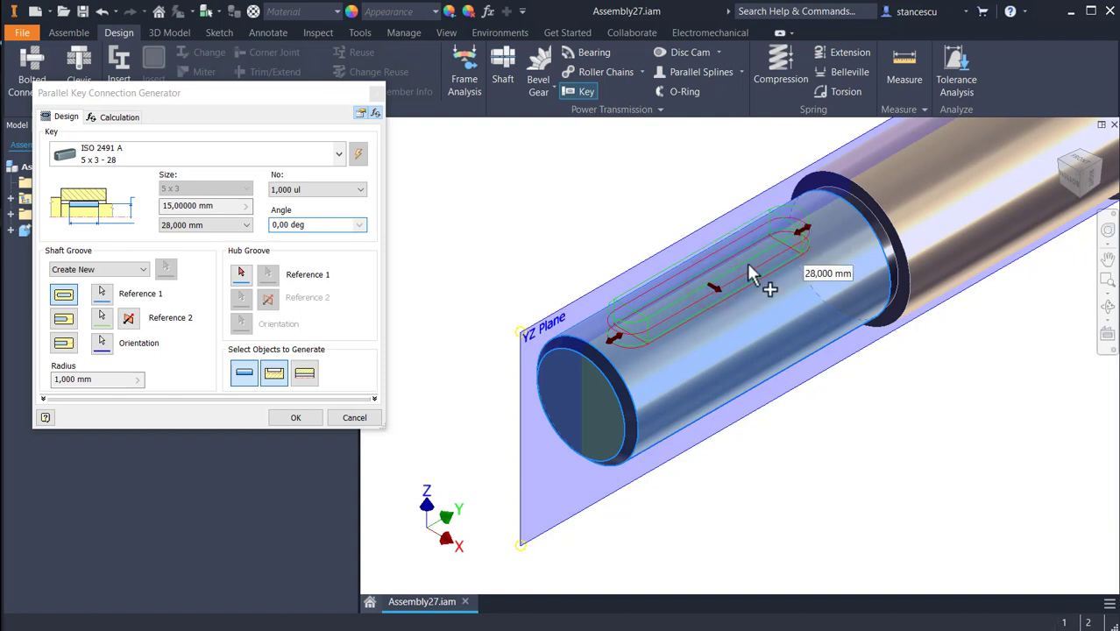
{"action": "mouse_move", "coordinate": [613, 346]}
{"action": "left_mouse_down"}
{"action": "mouse_move", "coordinate": [645, 334]}
{"action": "mouse_move", "coordinate": [627, 350]}
{"action": "left_mouse_up"}
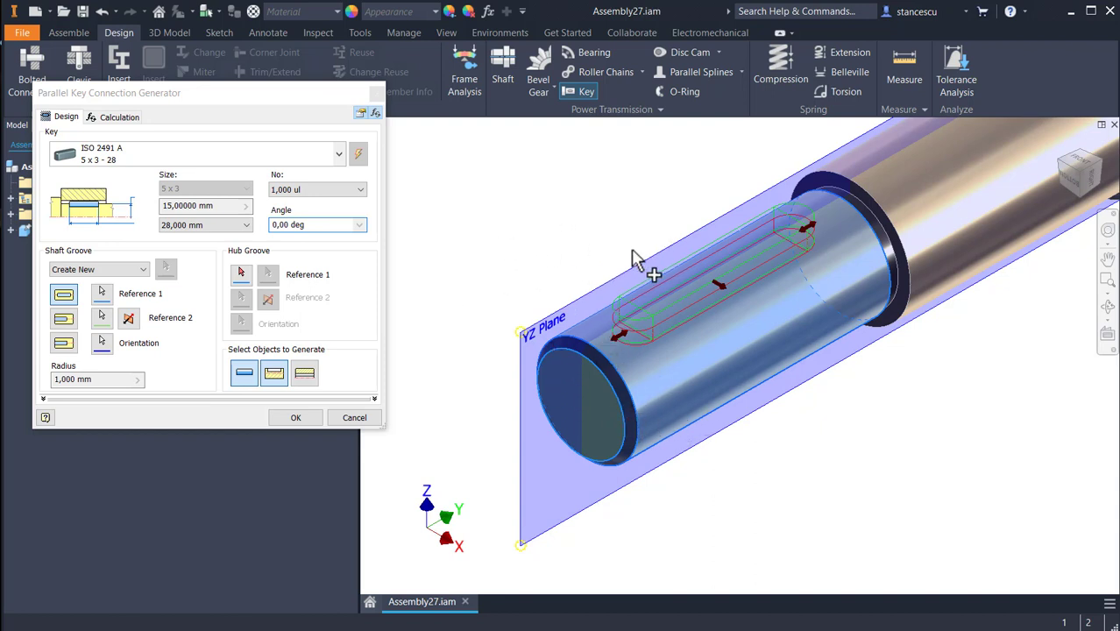
{"action": "left_click_drag", "start_coordinate": [813, 230], "coordinate": [799, 251]}
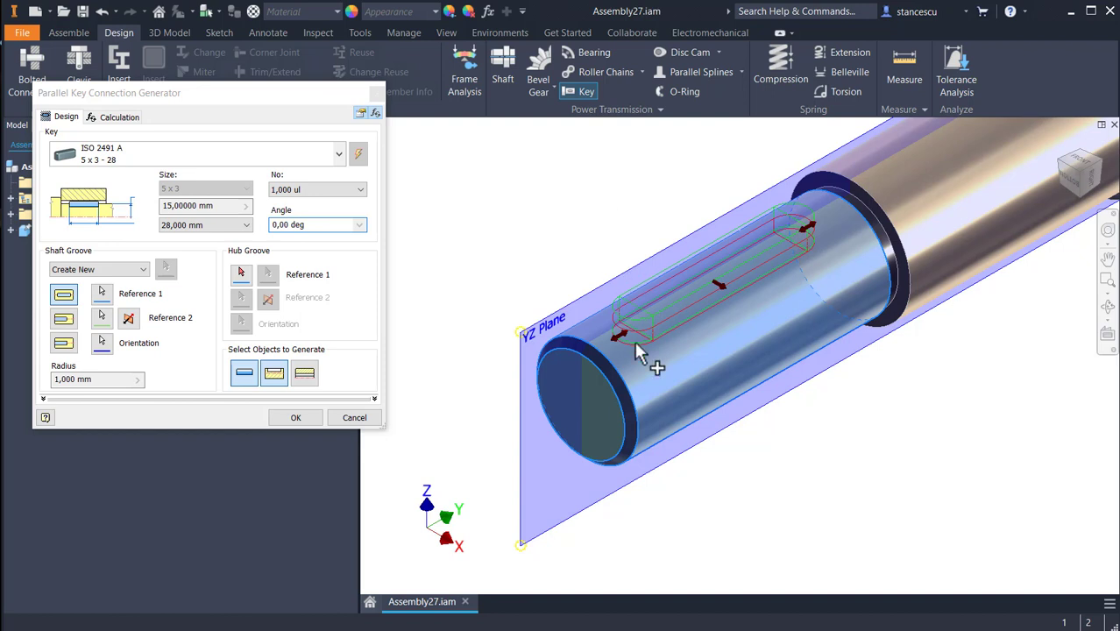
{"action": "mouse_move", "coordinate": [621, 340]}
{"action": "left_mouse_down"}
{"action": "mouse_move", "coordinate": [634, 338]}
{"action": "mouse_move", "coordinate": [612, 350]}
{"action": "left_mouse_up"}
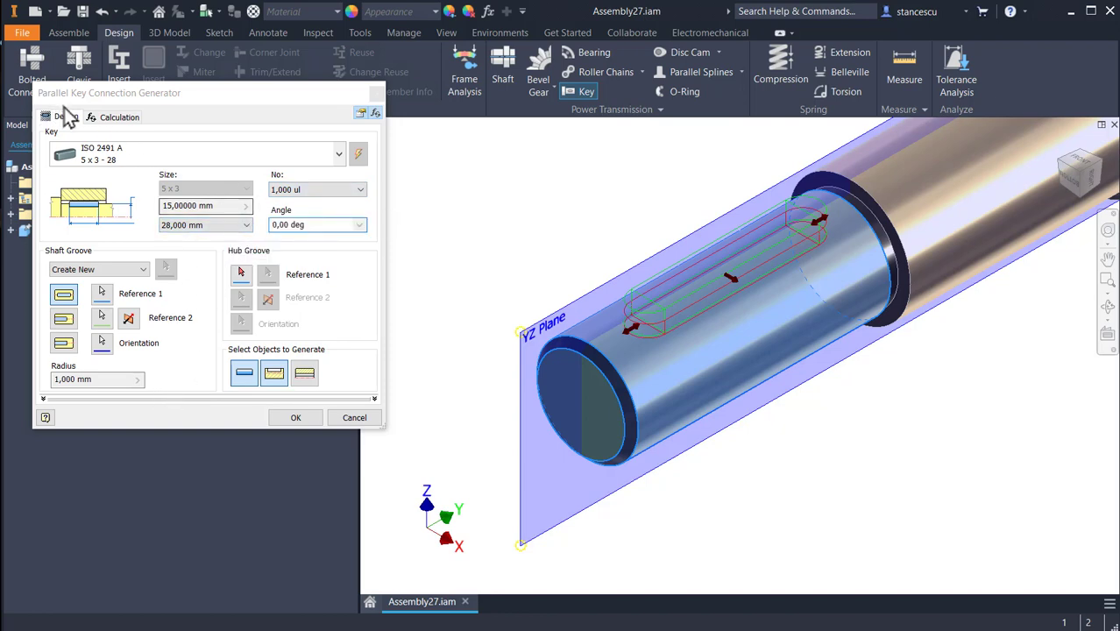
{"action": "left_click", "coordinate": [114, 117]}
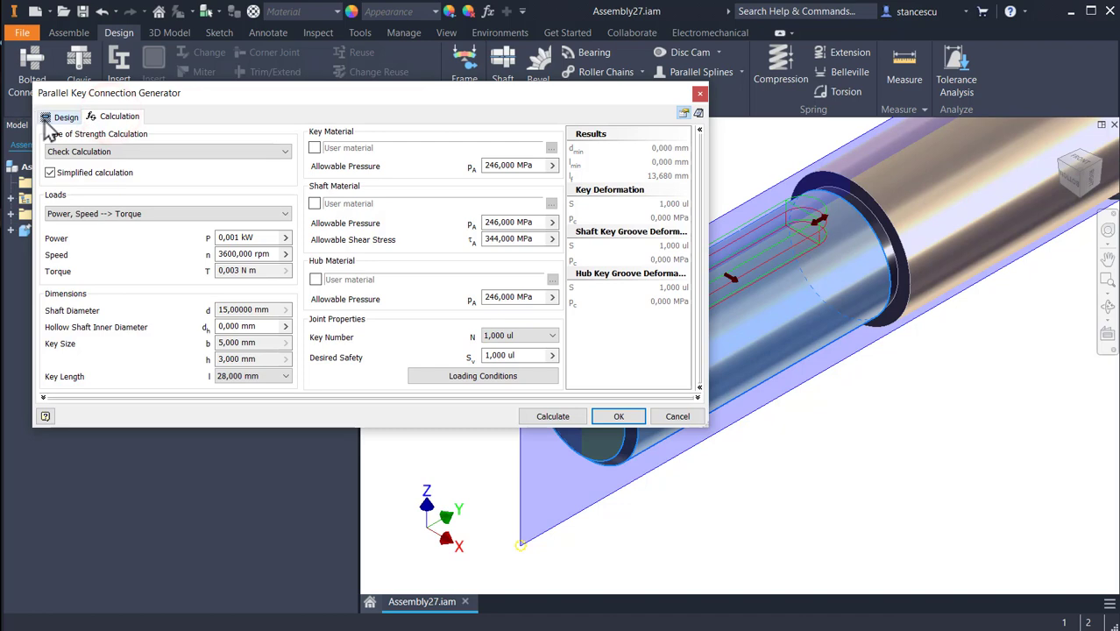
{"action": "left_click", "coordinate": [67, 116]}
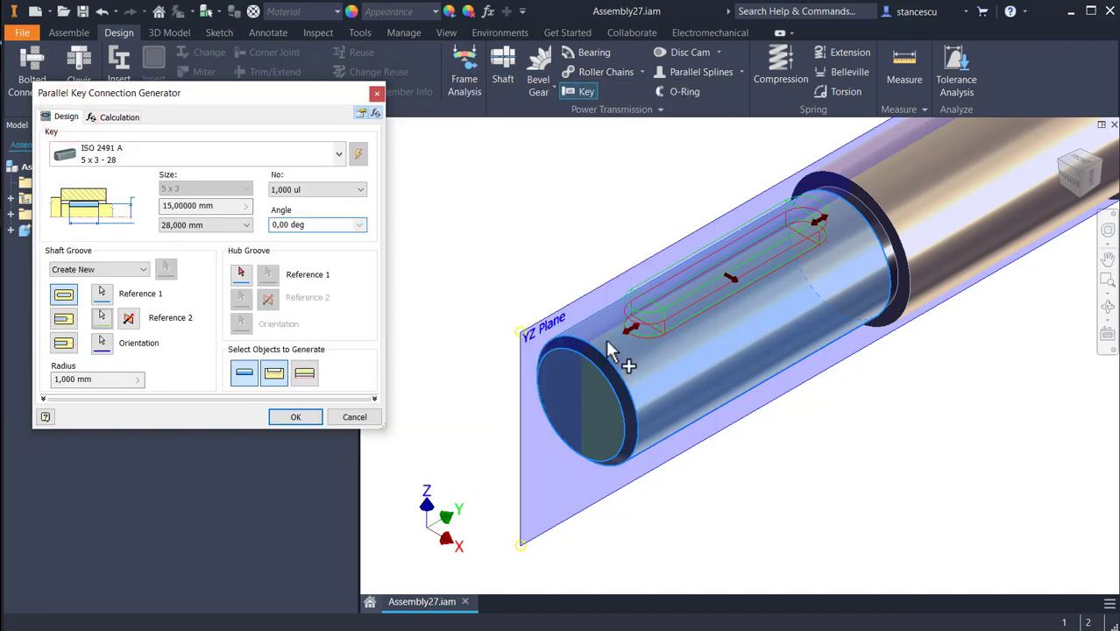
{"action": "mouse_move", "coordinate": [633, 326]}
{"action": "left_mouse_down"}
{"action": "mouse_move", "coordinate": [645, 326]}
{"action": "mouse_move", "coordinate": [630, 333]}
{"action": "left_mouse_up"}
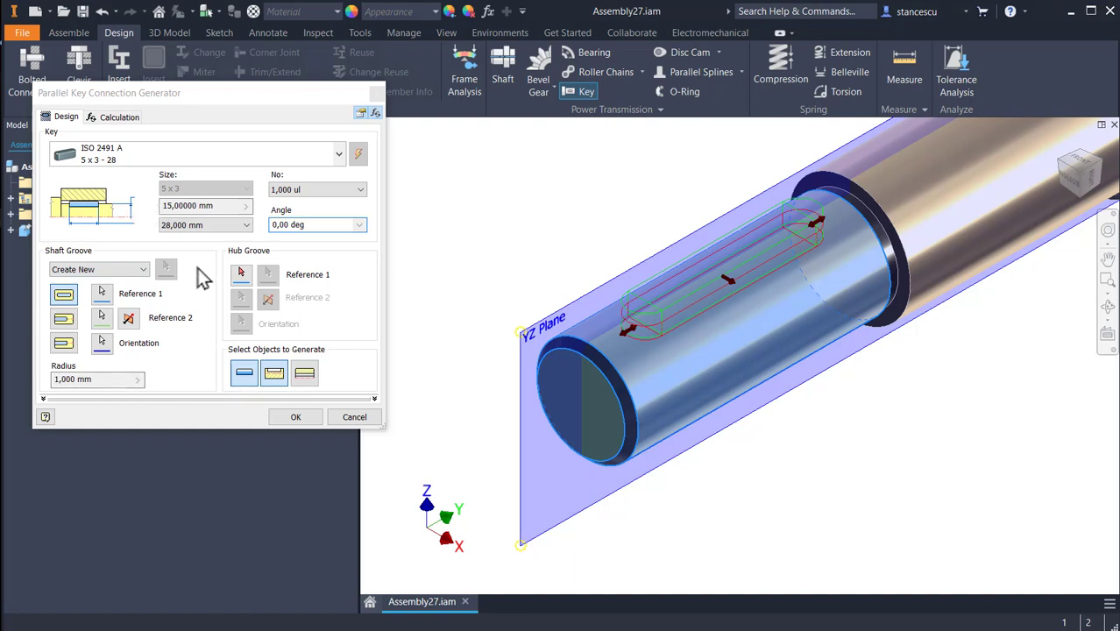
Set the power to 0.25 kW, run the key strength calculation and show its message summary
{"action": "left_click", "coordinate": [114, 116]}
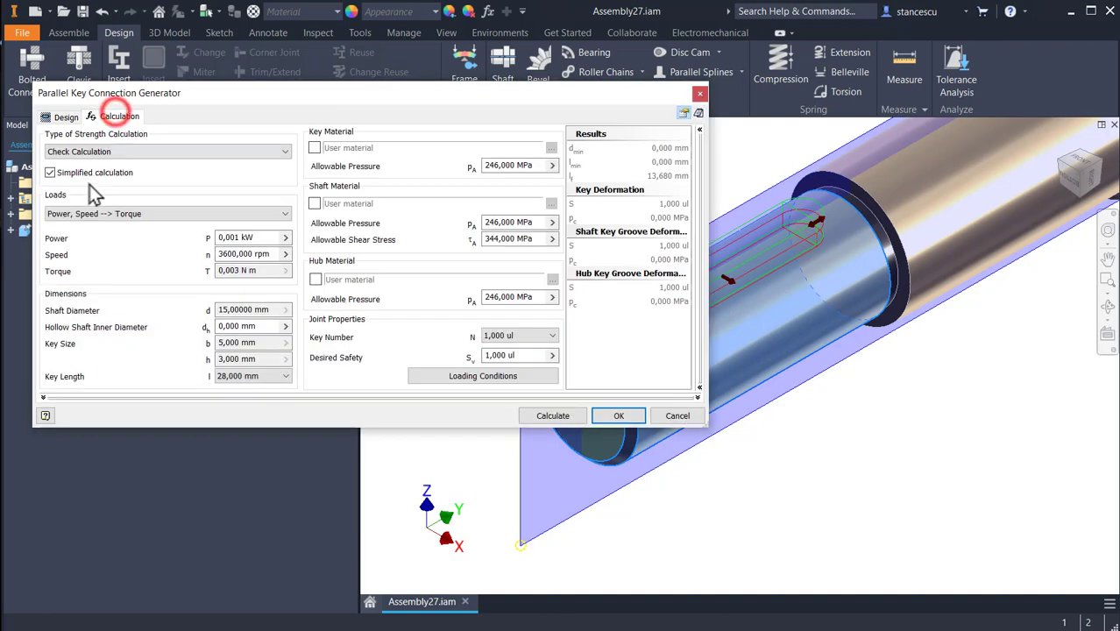
{"action": "left_click", "coordinate": [252, 237]}
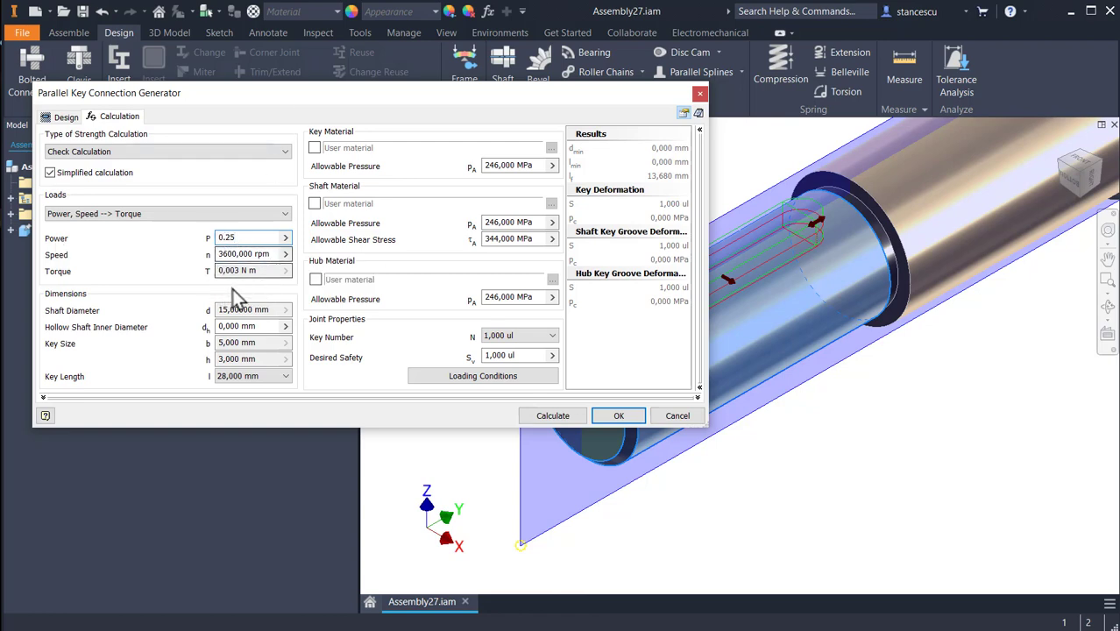
{"action": "left_click", "coordinate": [551, 417]}
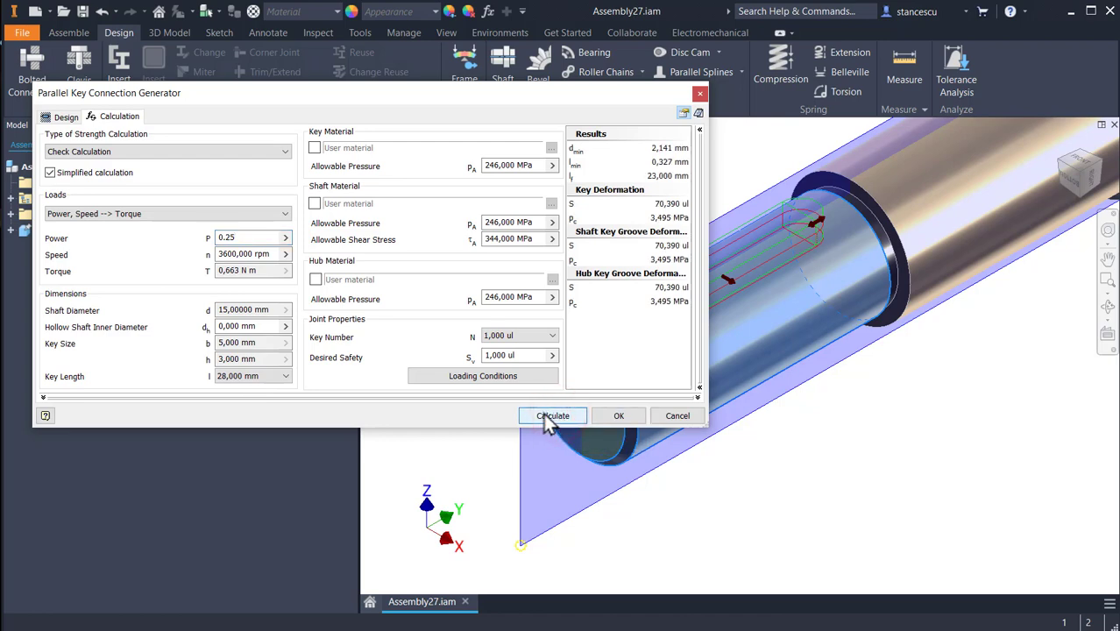
{"action": "left_click", "coordinate": [698, 398]}
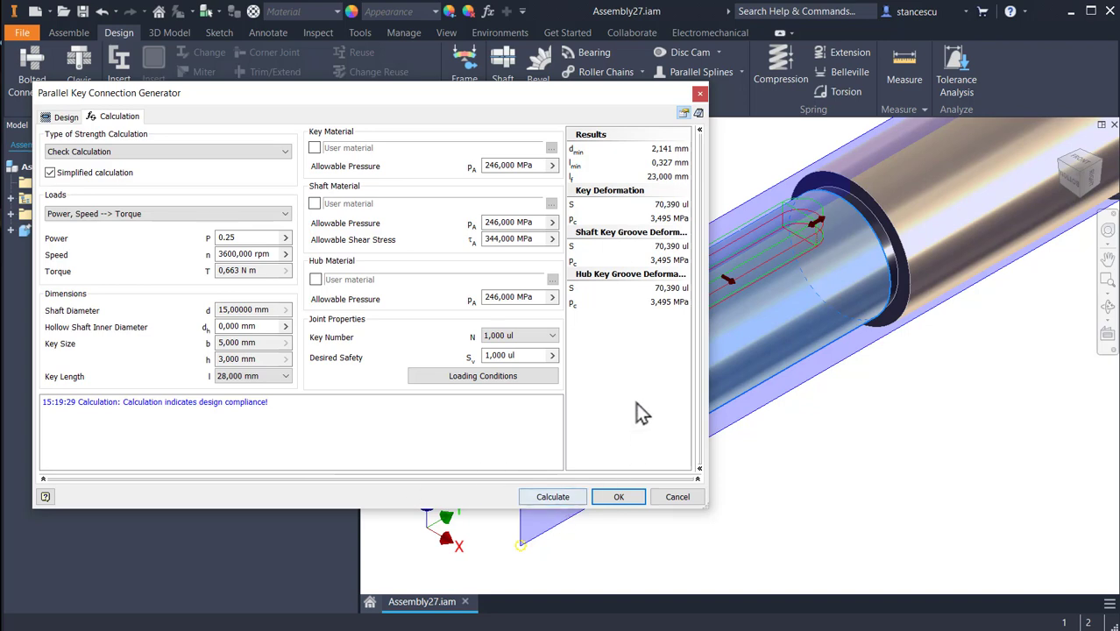
Generate the key connection and shaft keyway with the proposed file names, and inspect the key on the shaft
{"action": "left_click", "coordinate": [624, 497]}
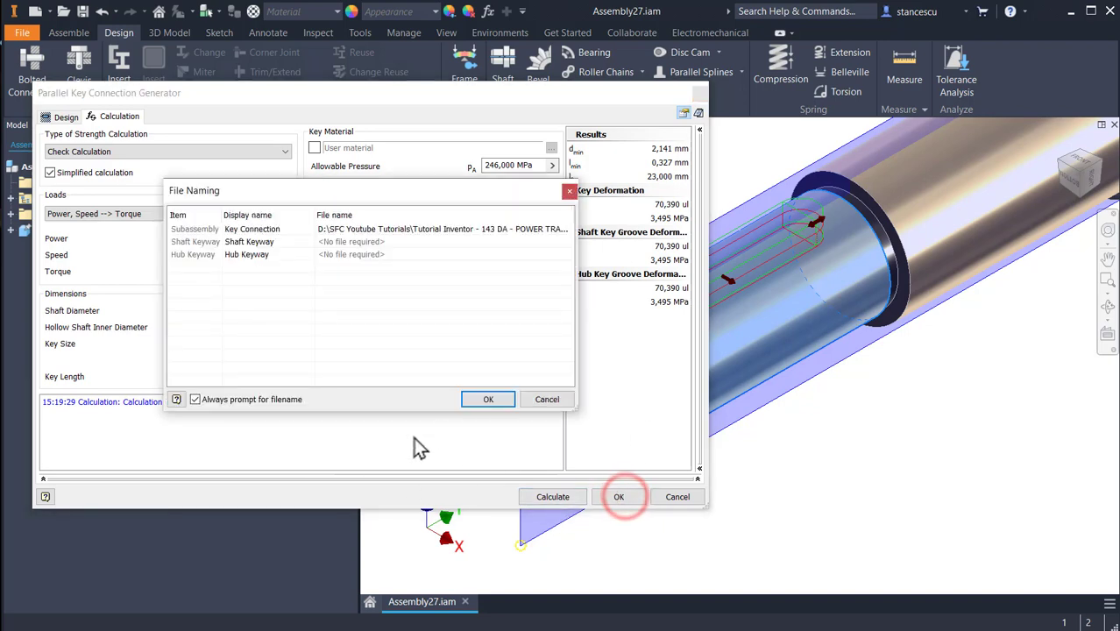
{"action": "left_click", "coordinate": [484, 400]}
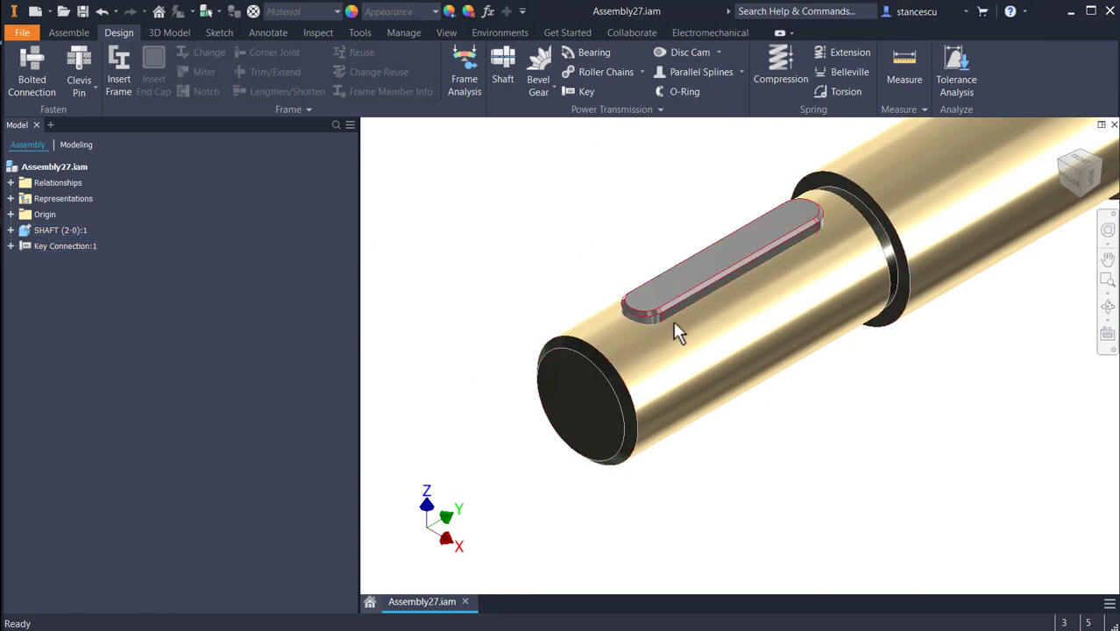
{"action": "middle_click_drag", "start_coordinate": [802, 429], "coordinate": [837, 386]}
{"action": "scroll", "coordinate": [764, 458], "scroll_direction": "up", "scroll_amount": 2}
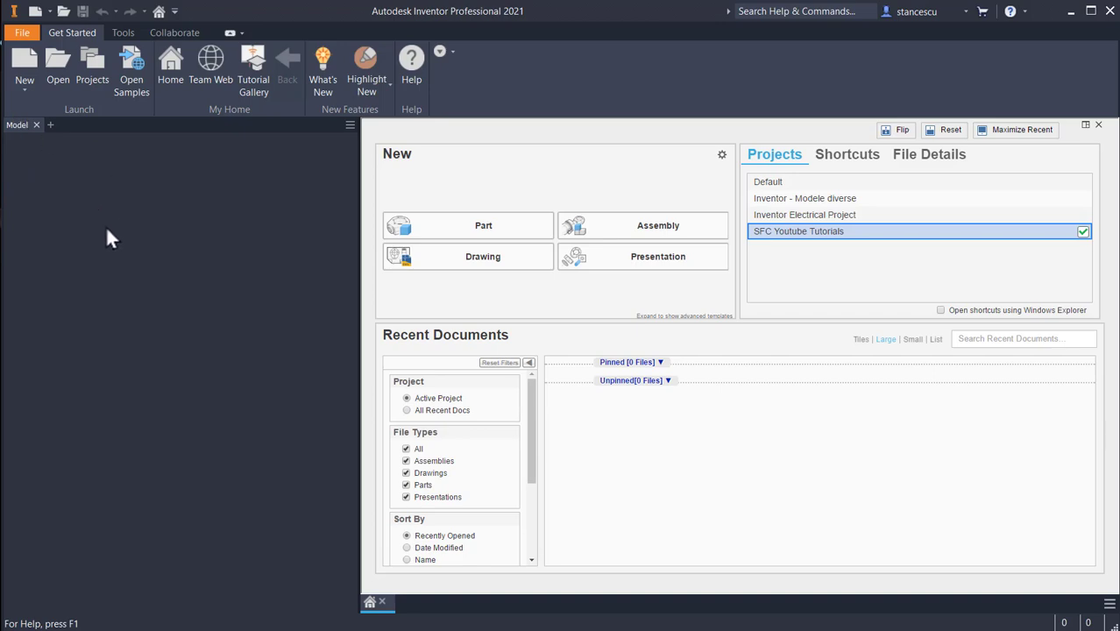
Create another new assembly from the metric Standard (mm).iam template
{"action": "left_click", "coordinate": [32, 12]}
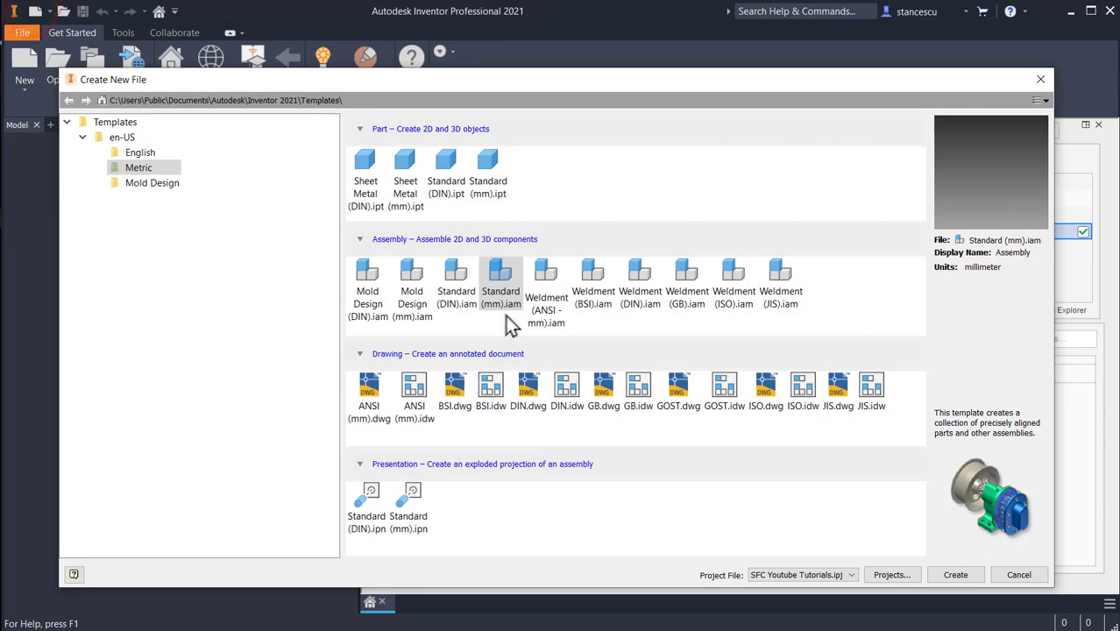
{"action": "double_click", "coordinate": [510, 282]}
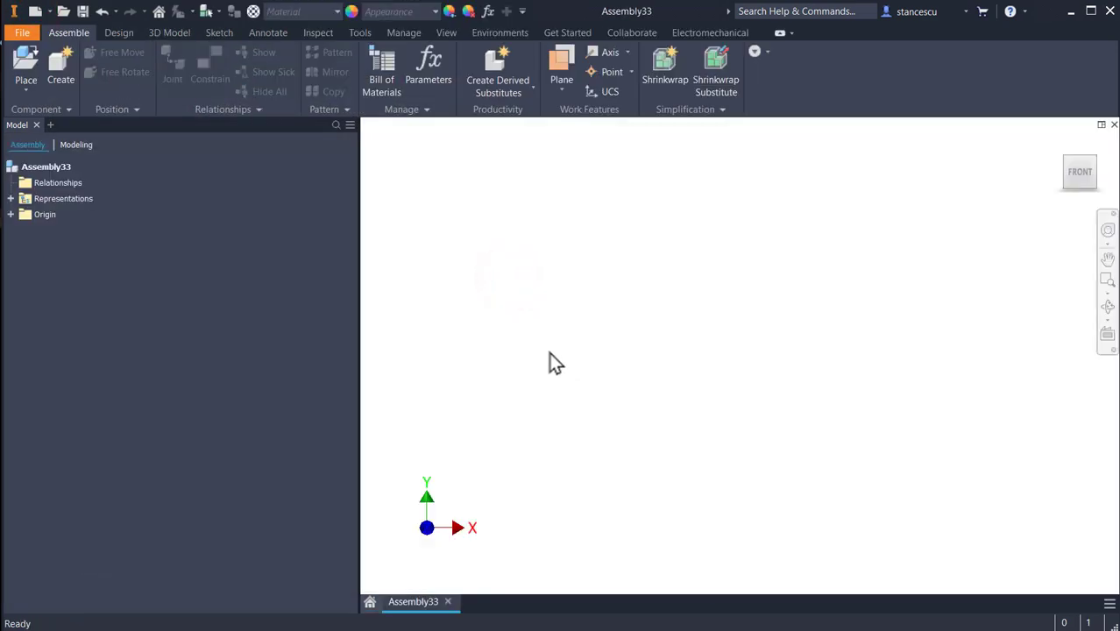
Place one SHAFT (3-0).ipt component grounded at the assembly origin
{"action": "left_click", "coordinate": [25, 67]}
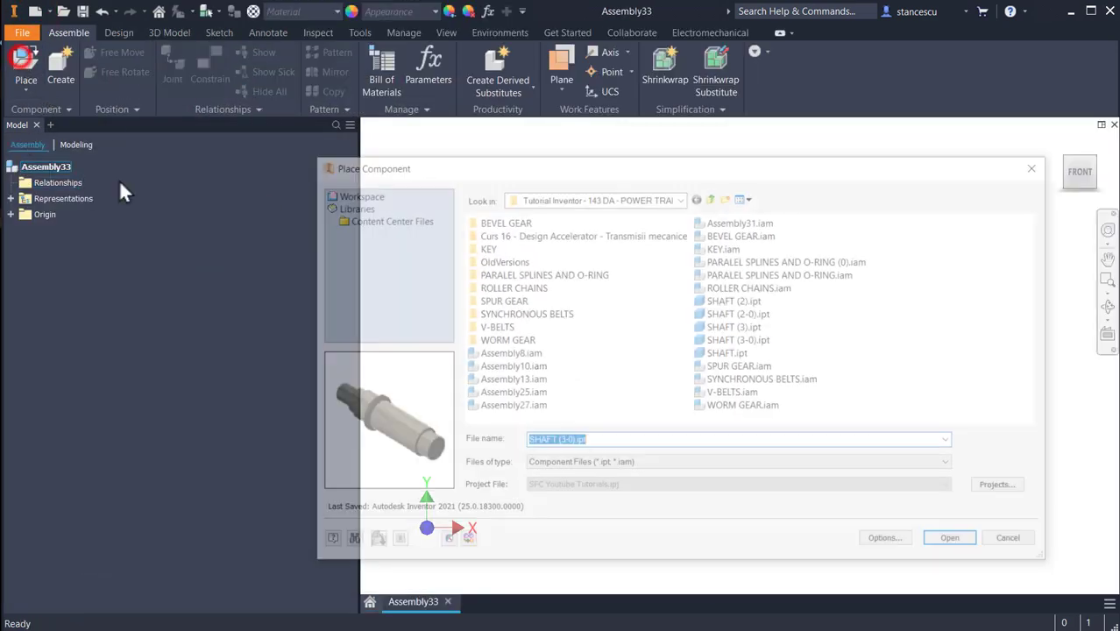
{"action": "double_click", "coordinate": [705, 342]}
{"action": "right_click", "coordinate": [664, 339]}
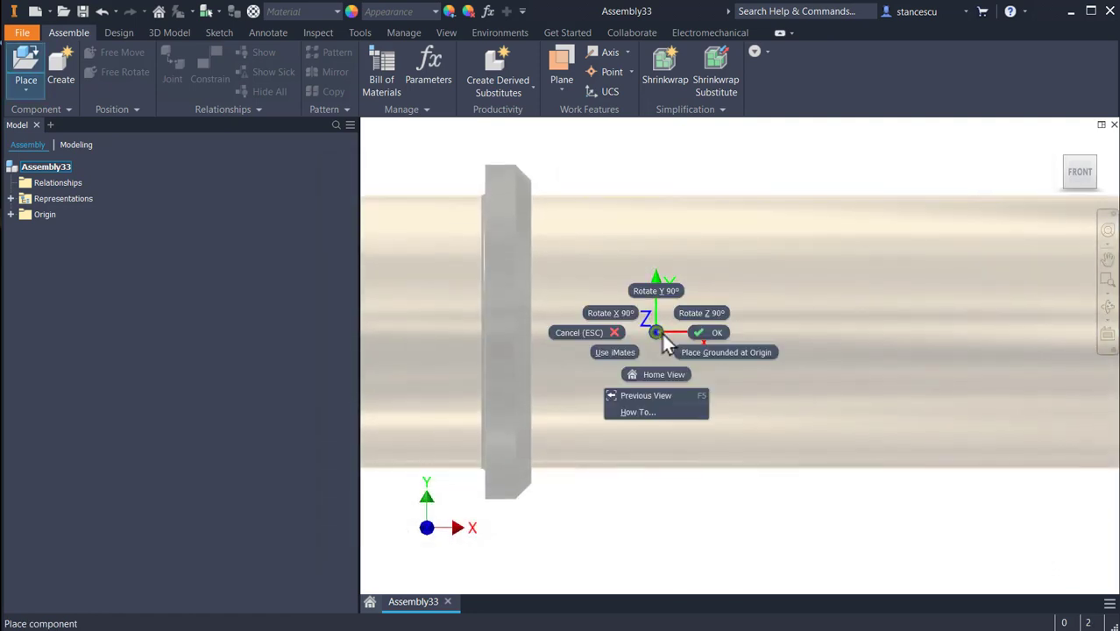
{"action": "left_click", "coordinate": [721, 359]}
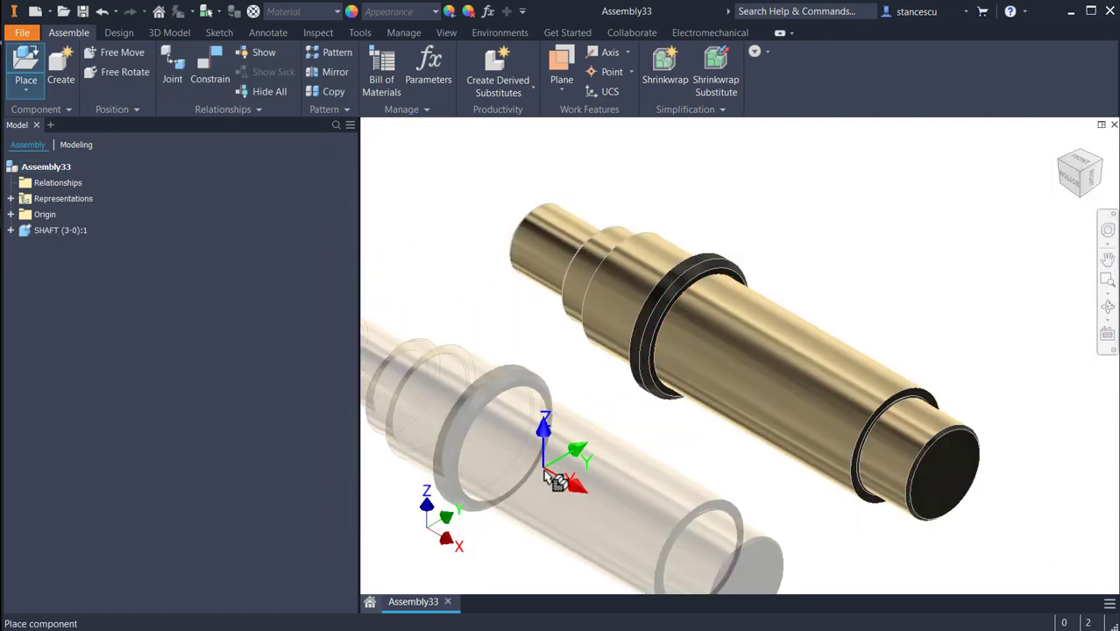
{"action": "key", "text": "Escape"}
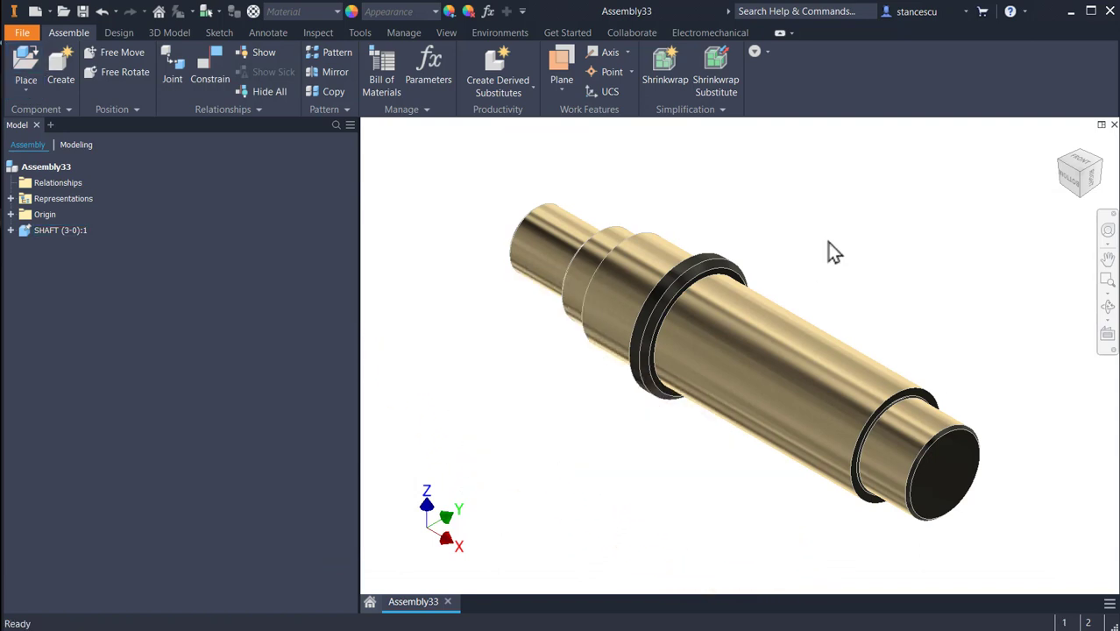
Start a parallel splines connection and save the assembly under the proposed name Assembly33.iam
{"action": "left_click", "coordinate": [122, 34]}
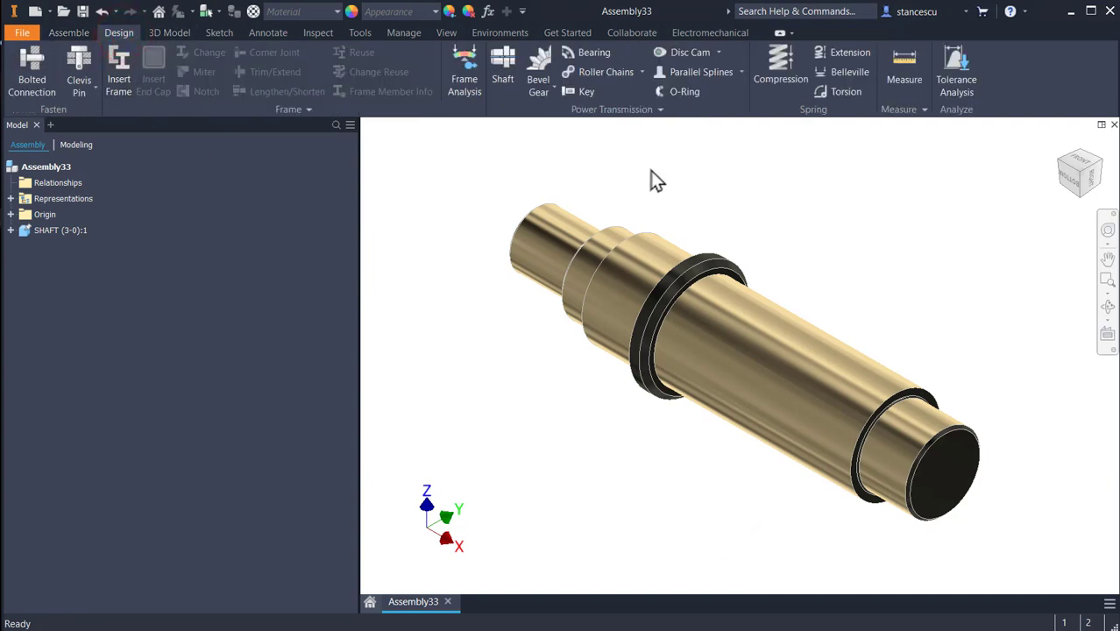
{"action": "left_click", "coordinate": [740, 72]}
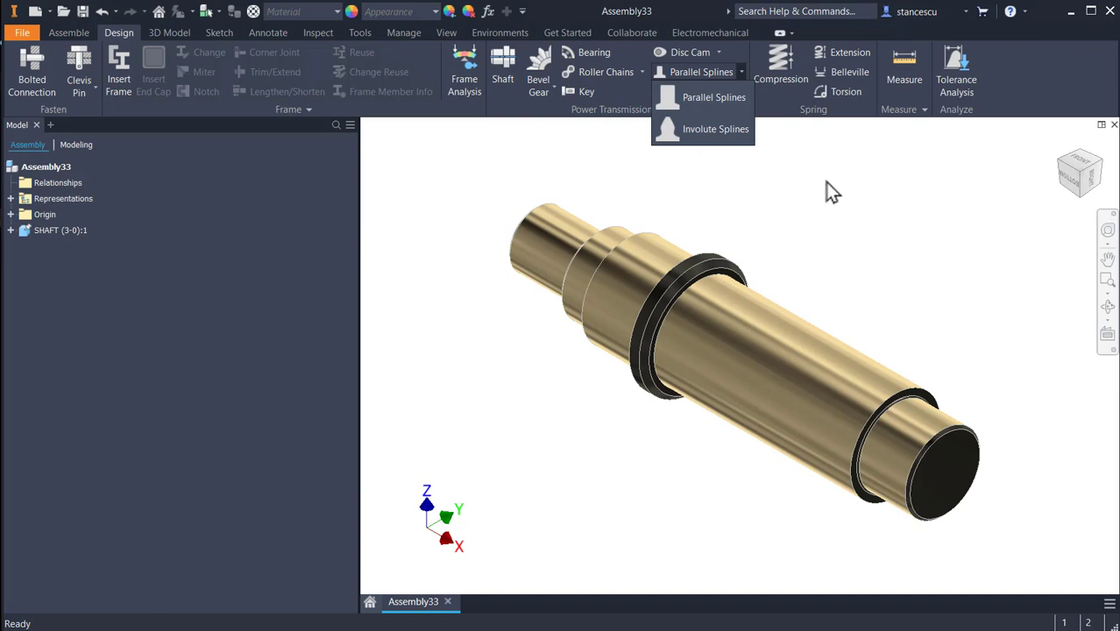
{"action": "left_click", "coordinate": [706, 99]}
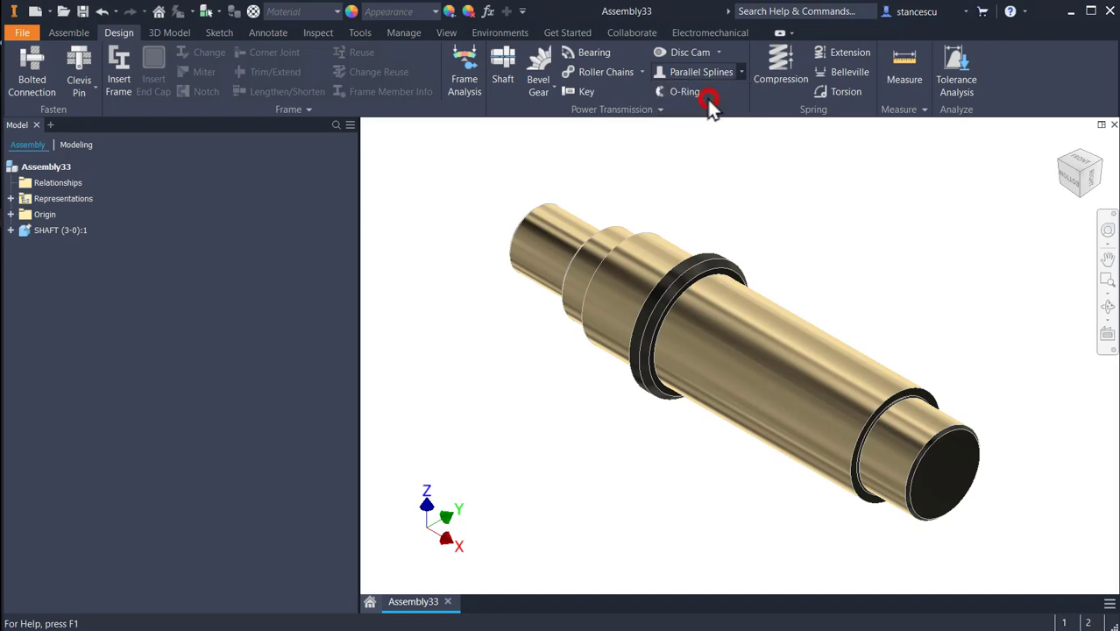
{"action": "left_click", "coordinate": [852, 269]}
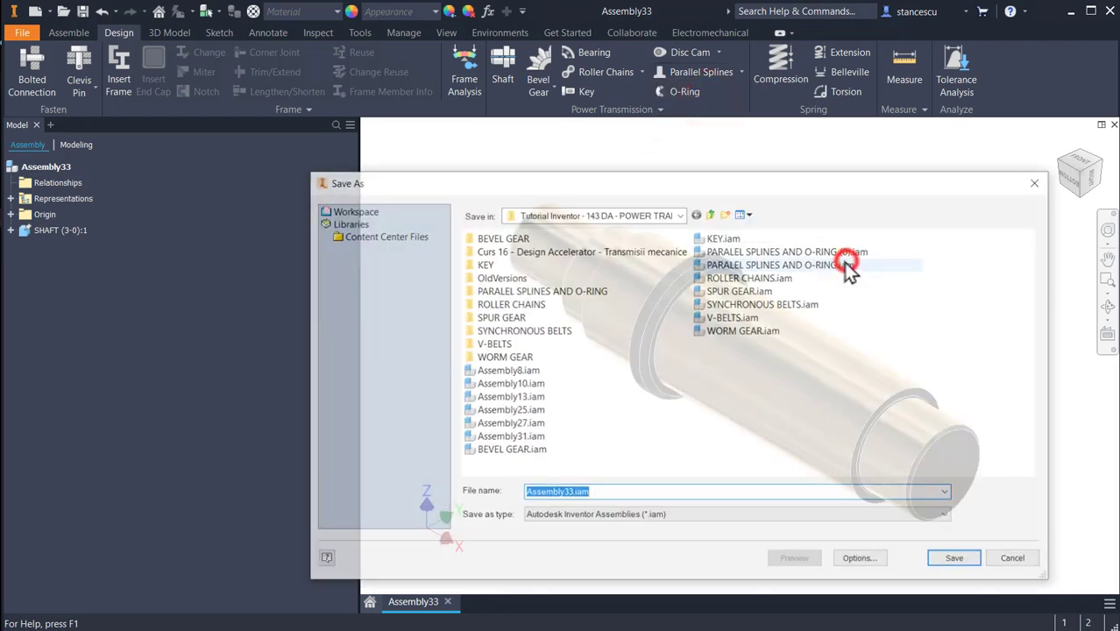
{"action": "left_click", "coordinate": [950, 559]}
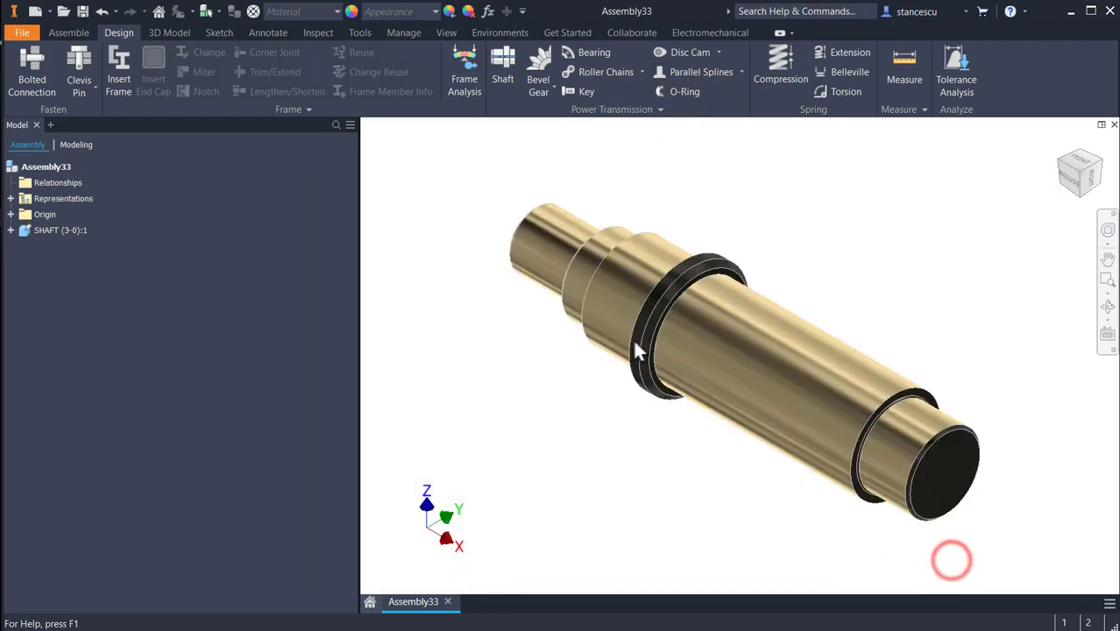
Reference the spline's shaft groove to the long cylindrical section beyond the collar, starting from that section's outer shoulder face
{"action": "left_click_drag", "start_coordinate": [354, 157], "coordinate": [320, 157]}
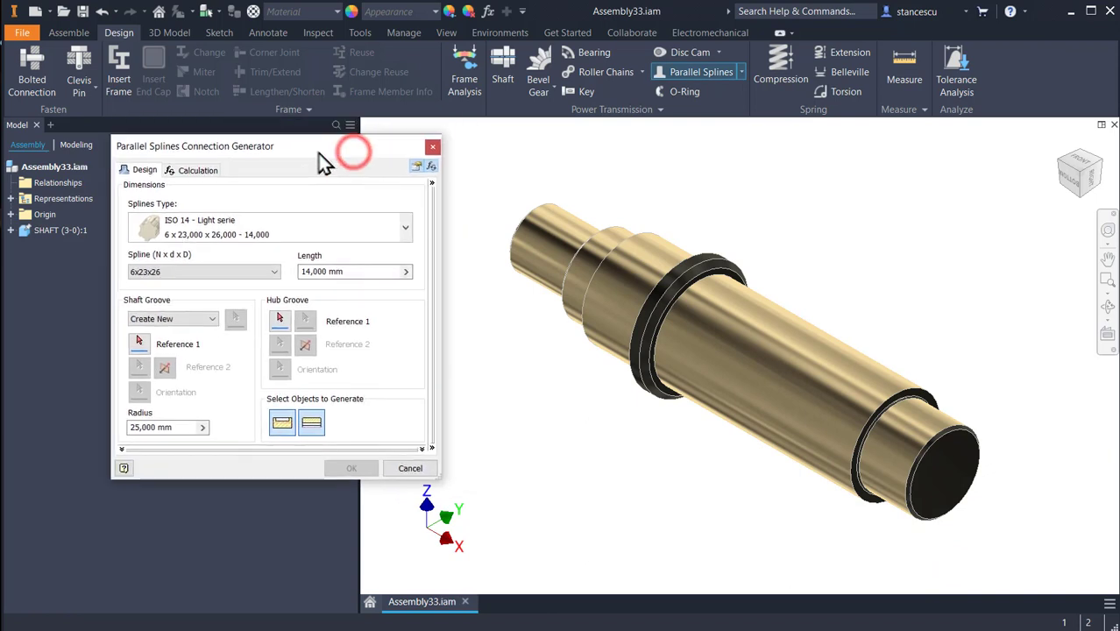
{"action": "left_click", "coordinate": [827, 375]}
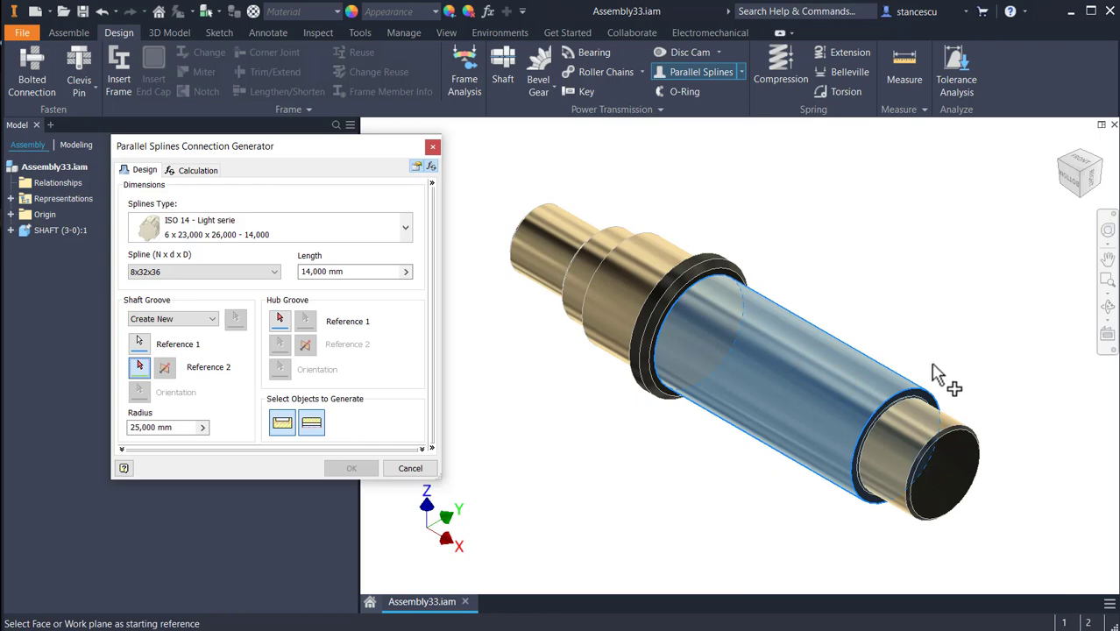
{"action": "scroll", "coordinate": [938, 375], "scroll_direction": "up", "scroll_amount": 2}
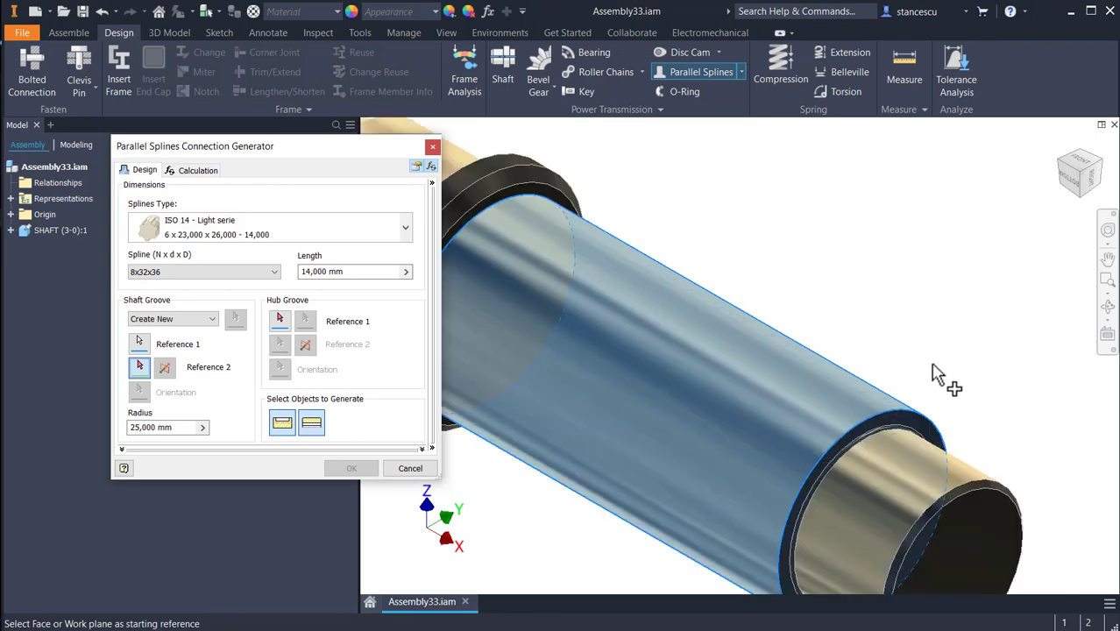
{"action": "left_click", "coordinate": [915, 433]}
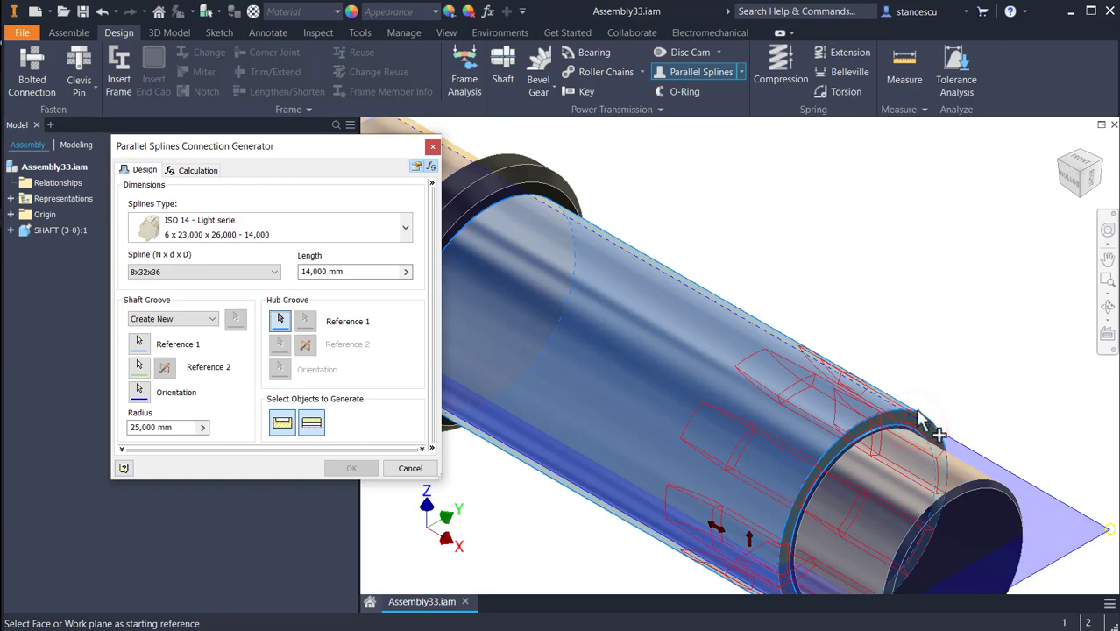
{"action": "middle_click_drag", "start_coordinate": [811, 267], "coordinate": [918, 199]}
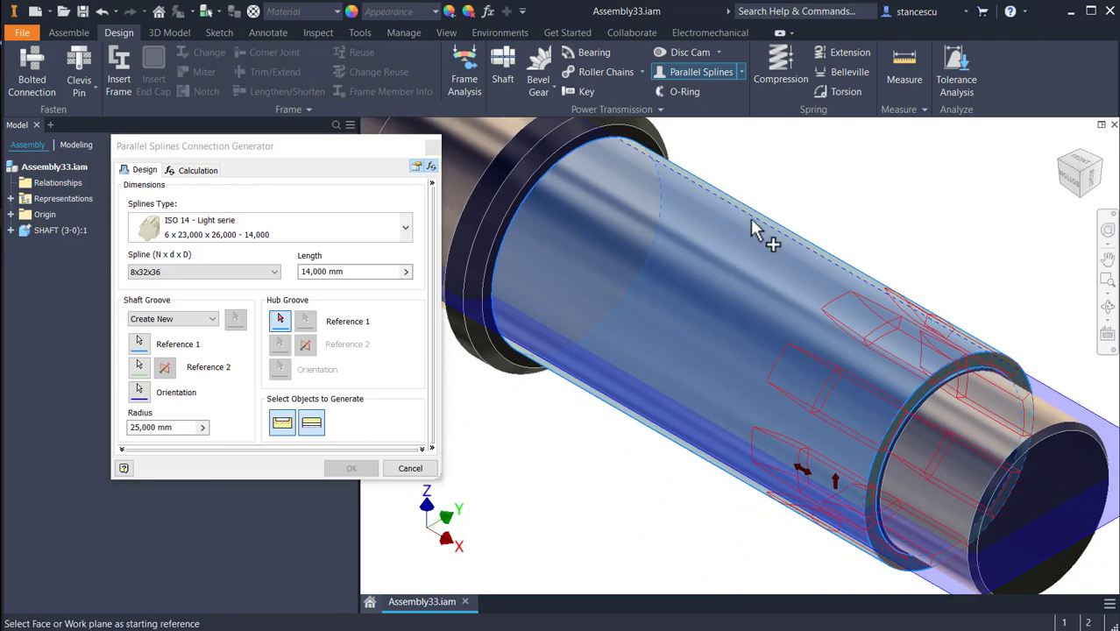
Exclude the hub groove, extend the spline length to 56 mm and generate the shaft grooves
{"action": "left_click", "coordinate": [311, 425]}
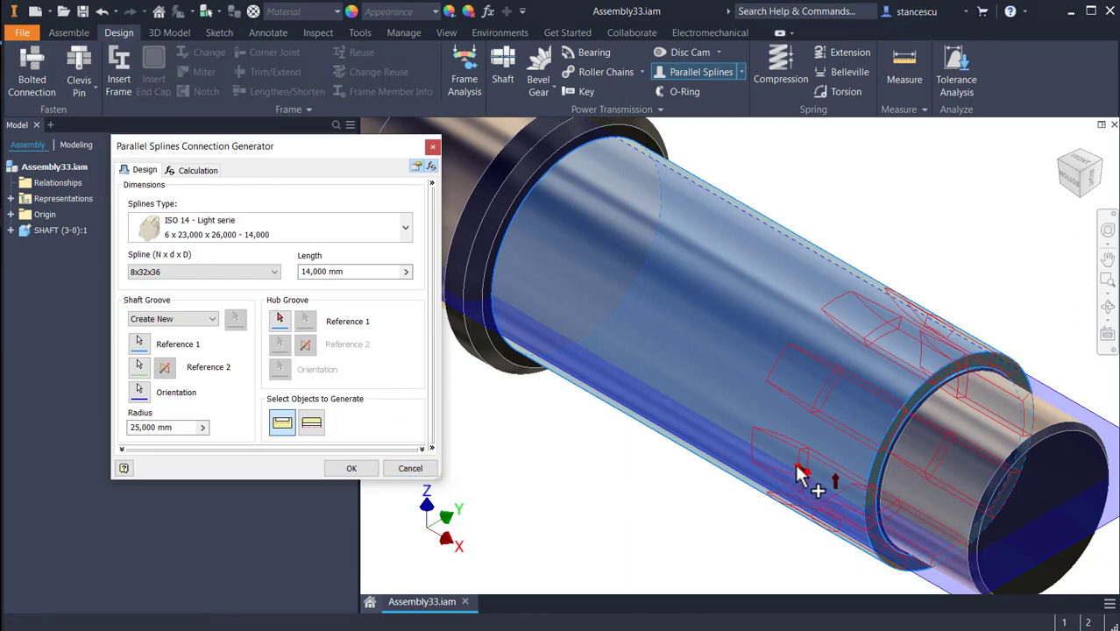
{"action": "left_click_drag", "start_coordinate": [799, 473], "coordinate": [603, 391]}
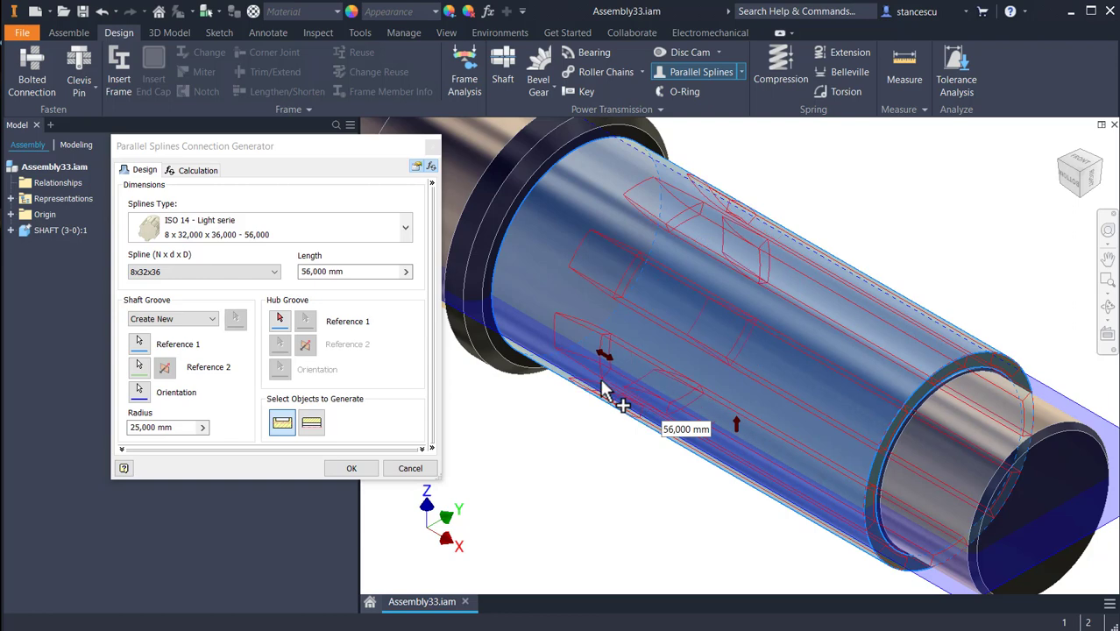
{"action": "left_click_drag", "start_coordinate": [603, 392], "coordinate": [603, 391]}
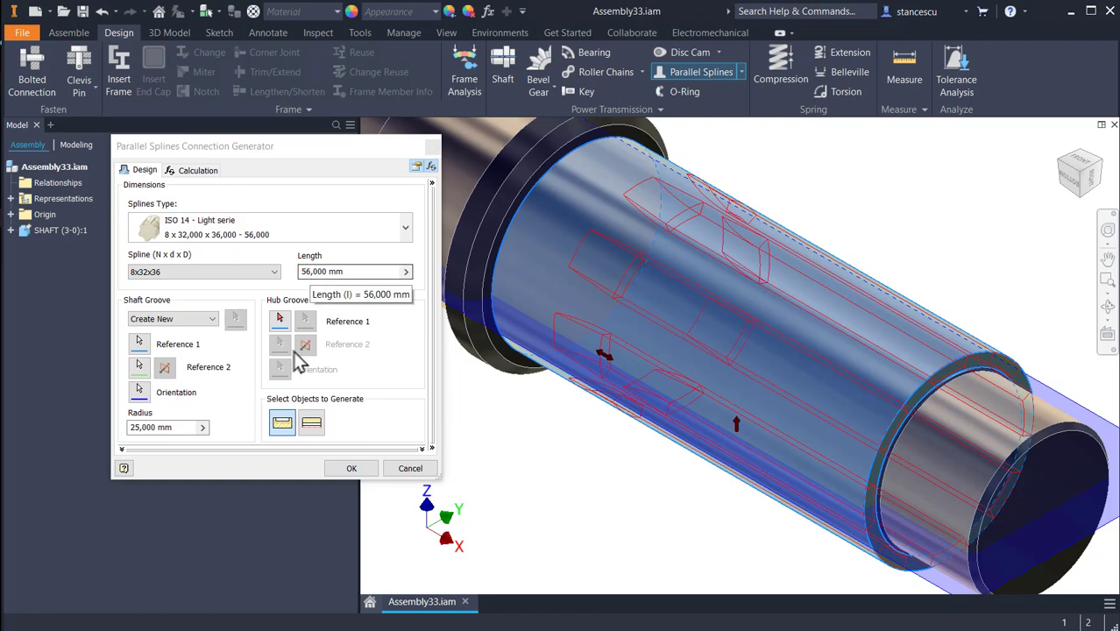
{"action": "left_click", "coordinate": [350, 466]}
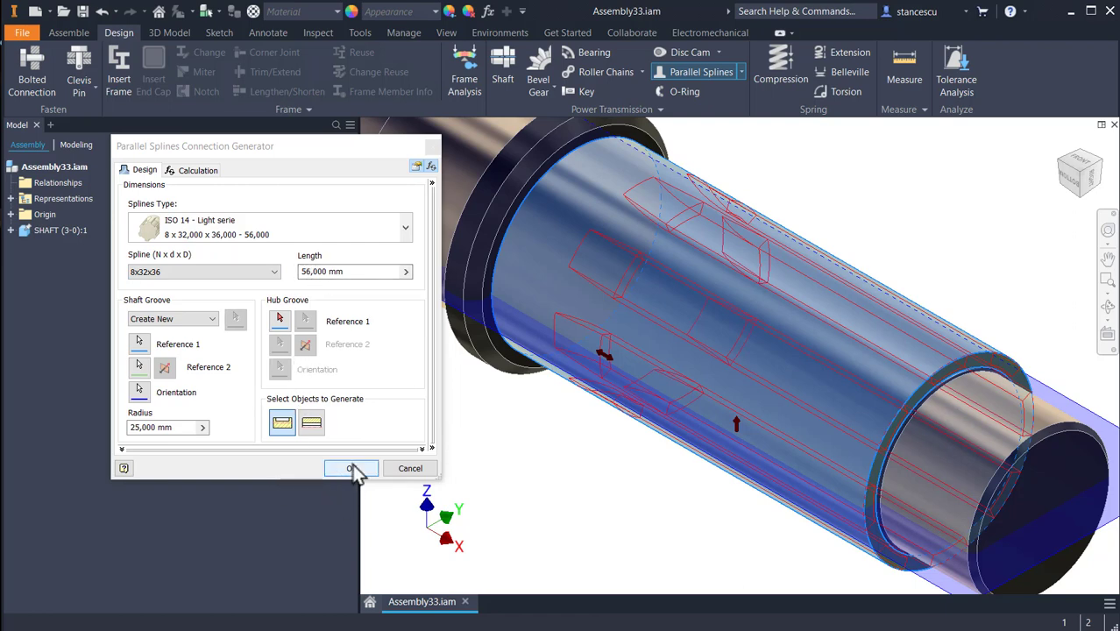
{"action": "left_click", "coordinate": [388, 409]}
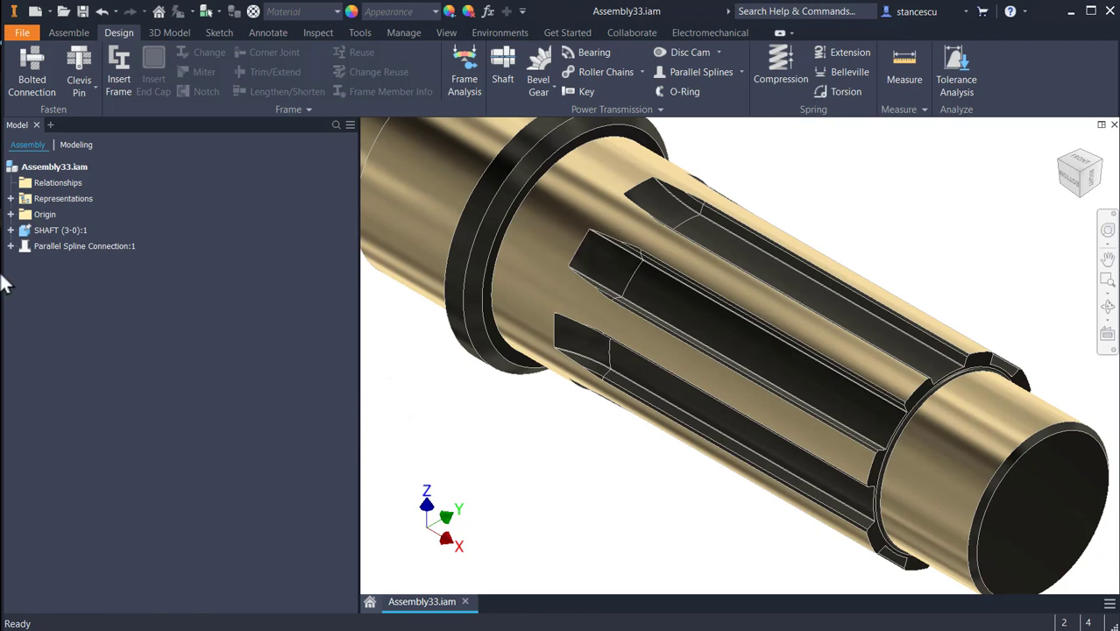
Edit the parallel spline connection and run its strength check with a power of 0.25 kW
{"action": "right_click", "coordinate": [24, 248]}
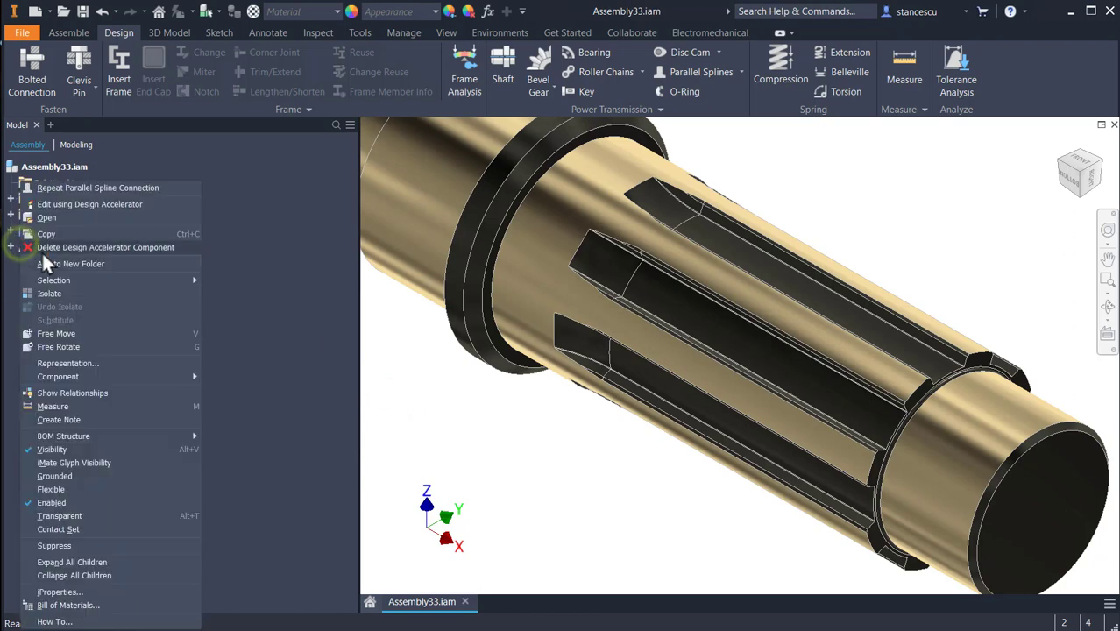
{"action": "left_click", "coordinate": [79, 204]}
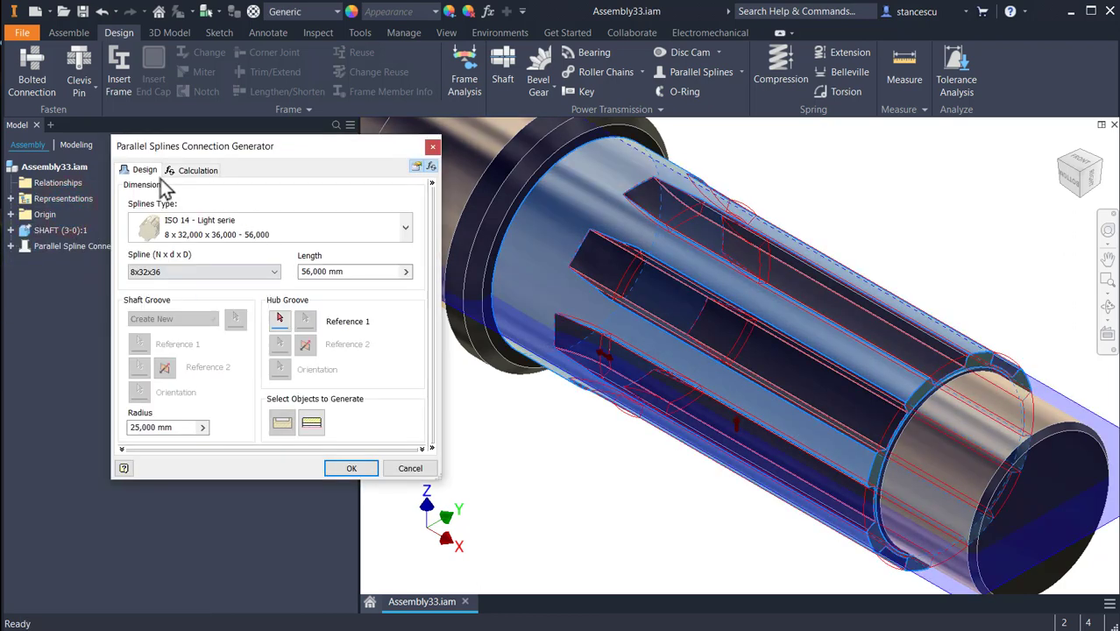
{"action": "left_click", "coordinate": [198, 170]}
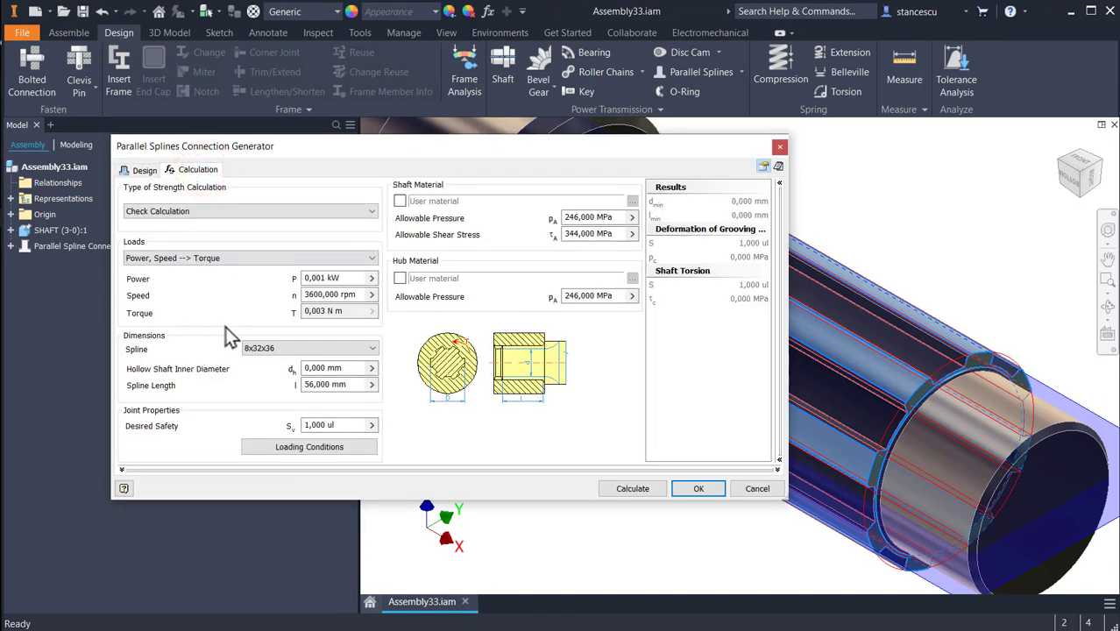
{"action": "left_click", "coordinate": [342, 278]}
{"action": "type", "text": "0.25"}
{"action": "left_click", "coordinate": [637, 487]}
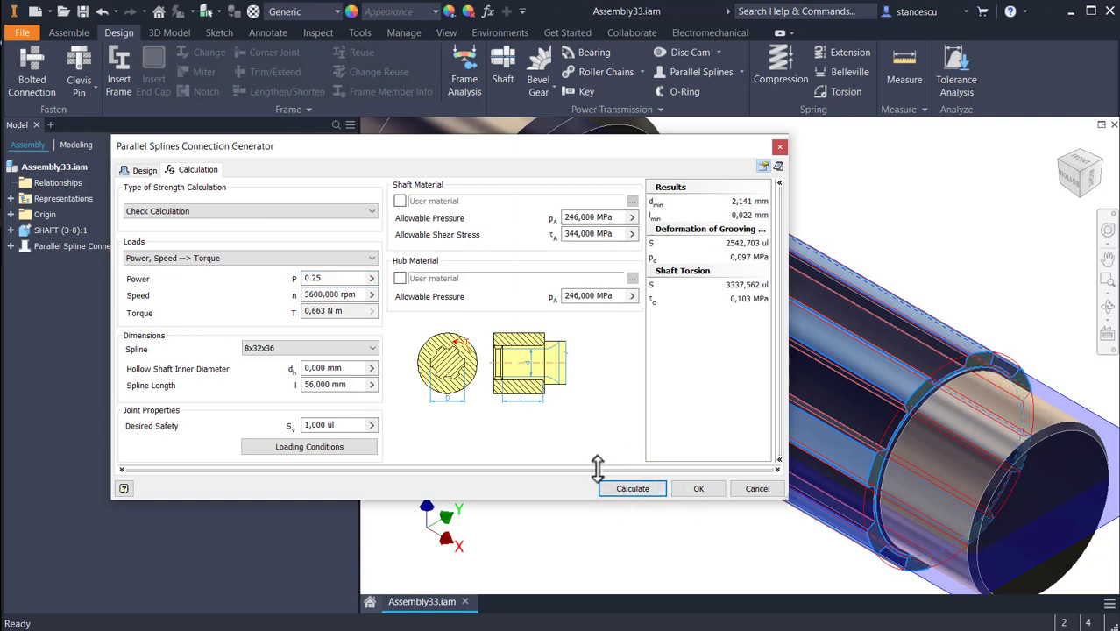
Collapse the spline results, show the calculation message summary and accept the edited connection
{"action": "left_click", "coordinate": [777, 459]}
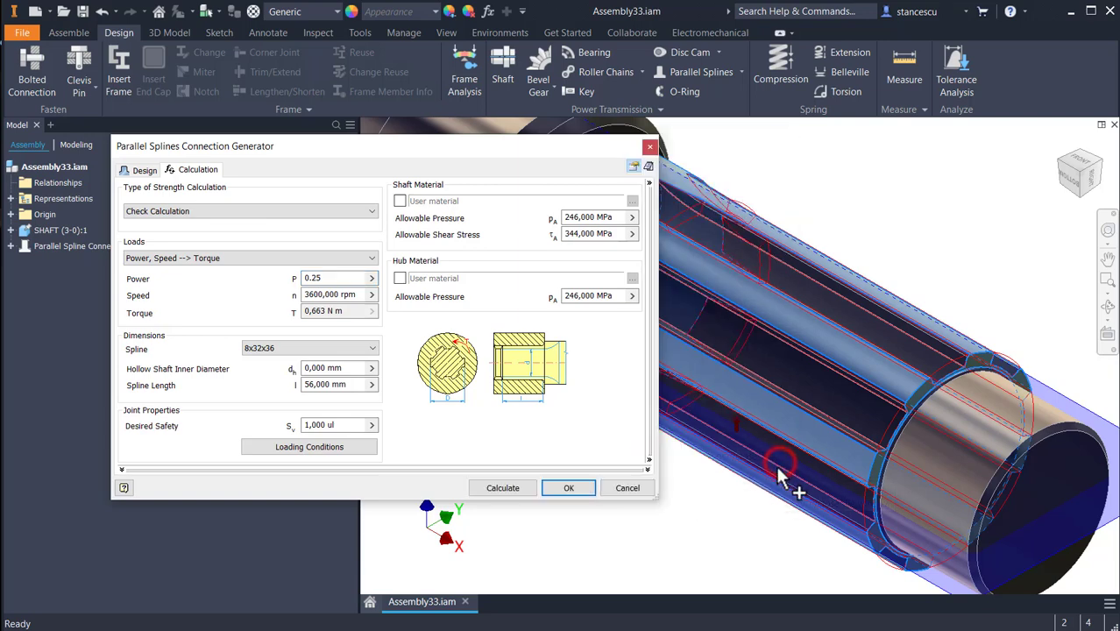
{"action": "left_click", "coordinate": [649, 469]}
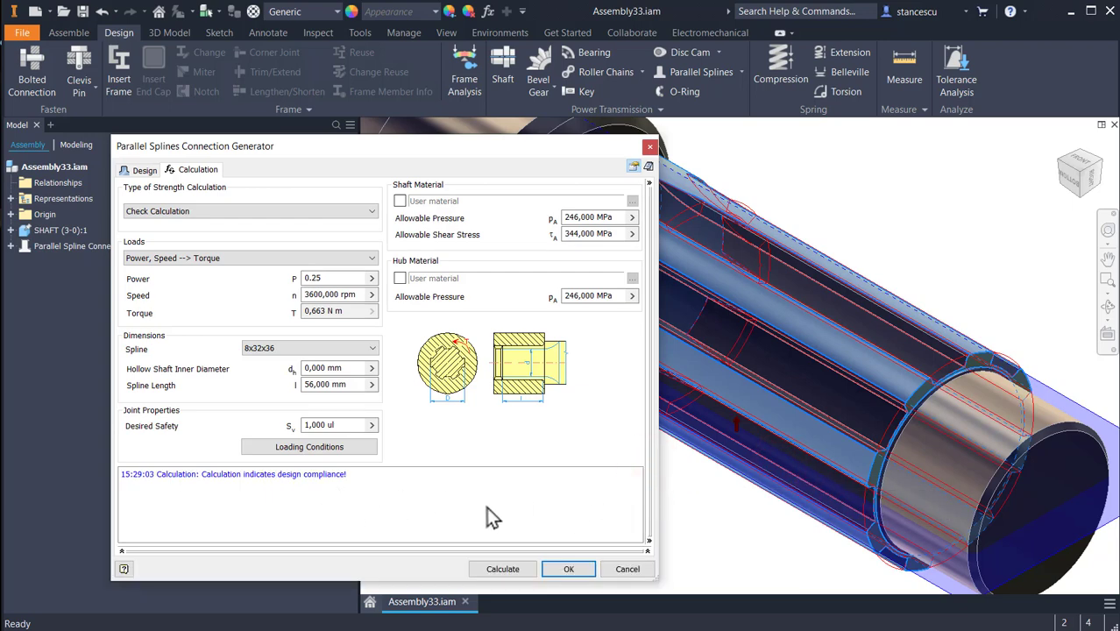
{"action": "left_click", "coordinate": [565, 570]}
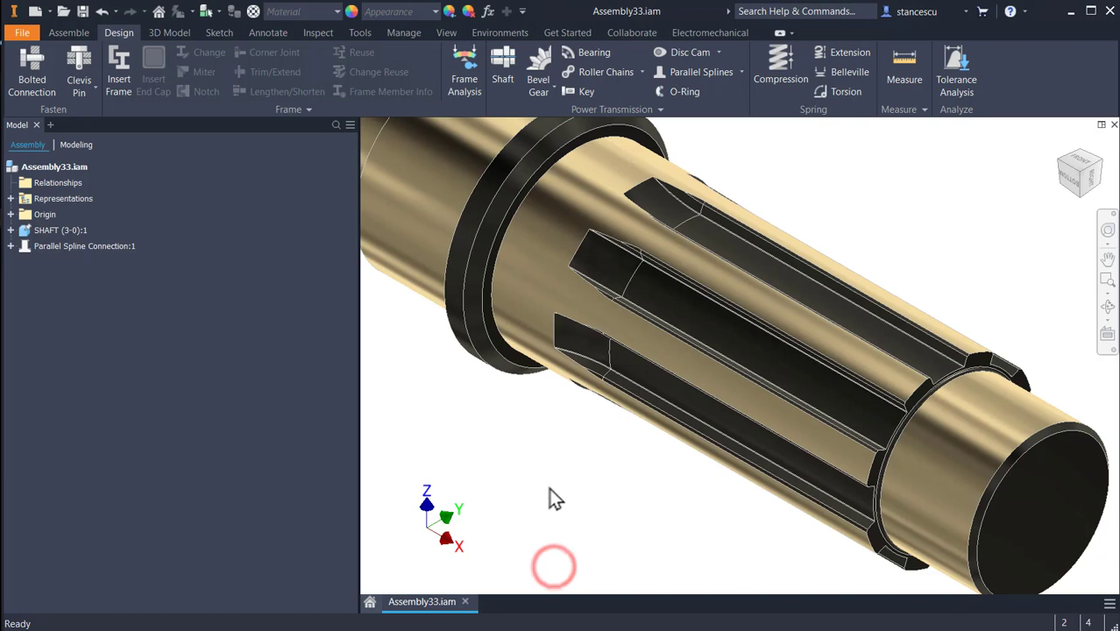
Start an O-ring for the shaft end opposite the splines, using the ISO 3601-1 hydraulic (External) type
{"action": "scroll", "coordinate": [471, 473], "scroll_direction": "up", "scroll_amount": 3}
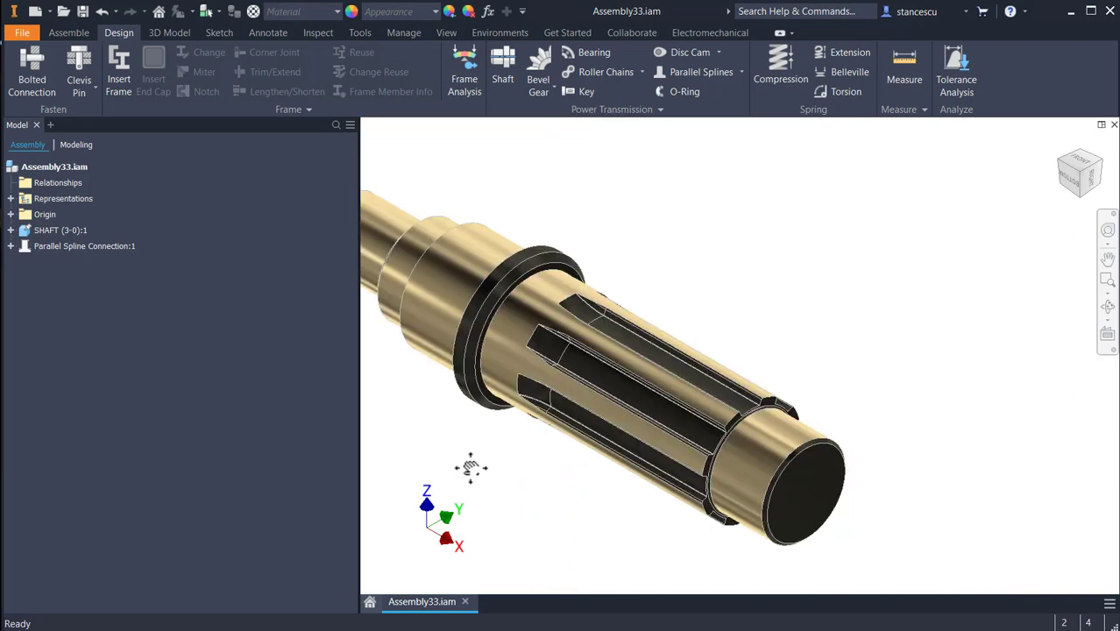
{"action": "middle_click_drag", "start_coordinate": [470, 468], "coordinate": [607, 487]}
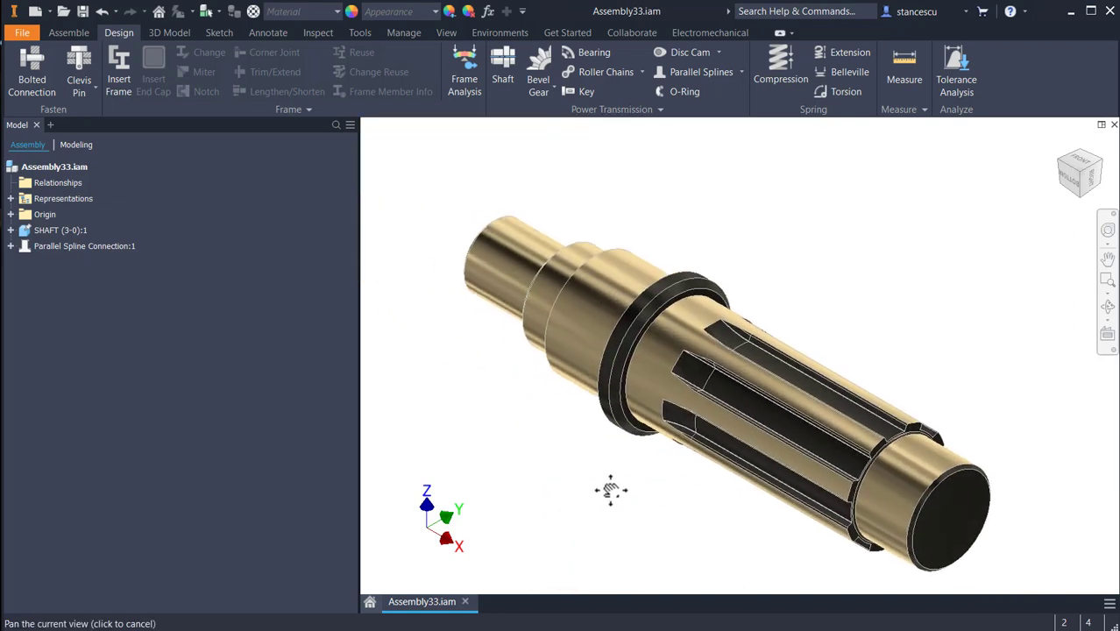
{"action": "left_click", "coordinate": [1061, 167]}
{"action": "scroll", "coordinate": [552, 373], "scroll_direction": "down", "scroll_amount": 3}
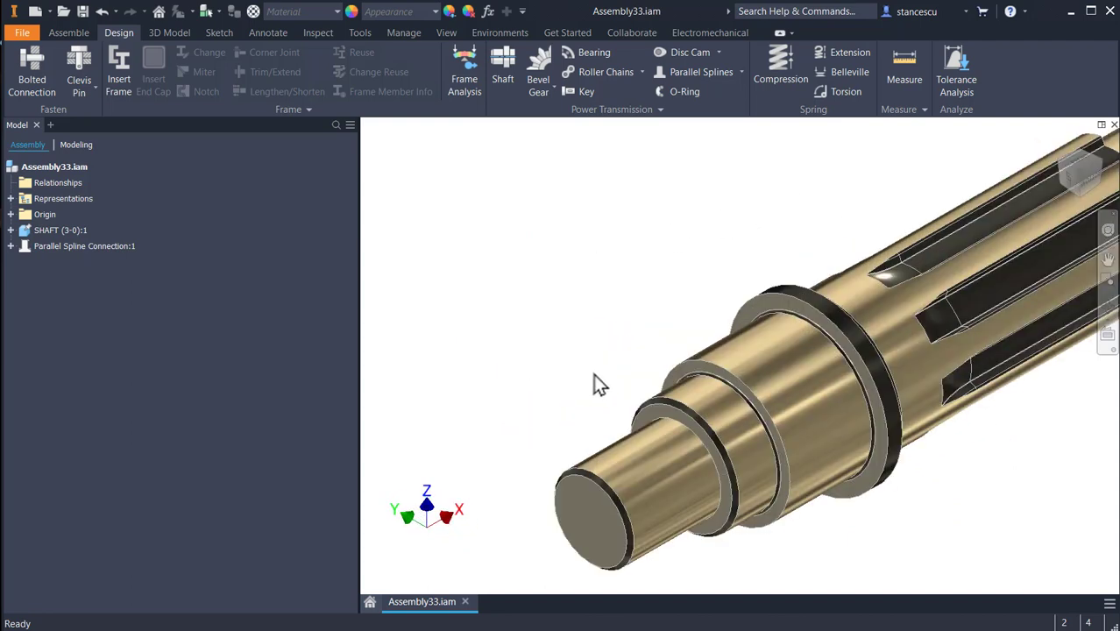
{"action": "scroll", "coordinate": [621, 388], "scroll_direction": "down", "scroll_amount": 5}
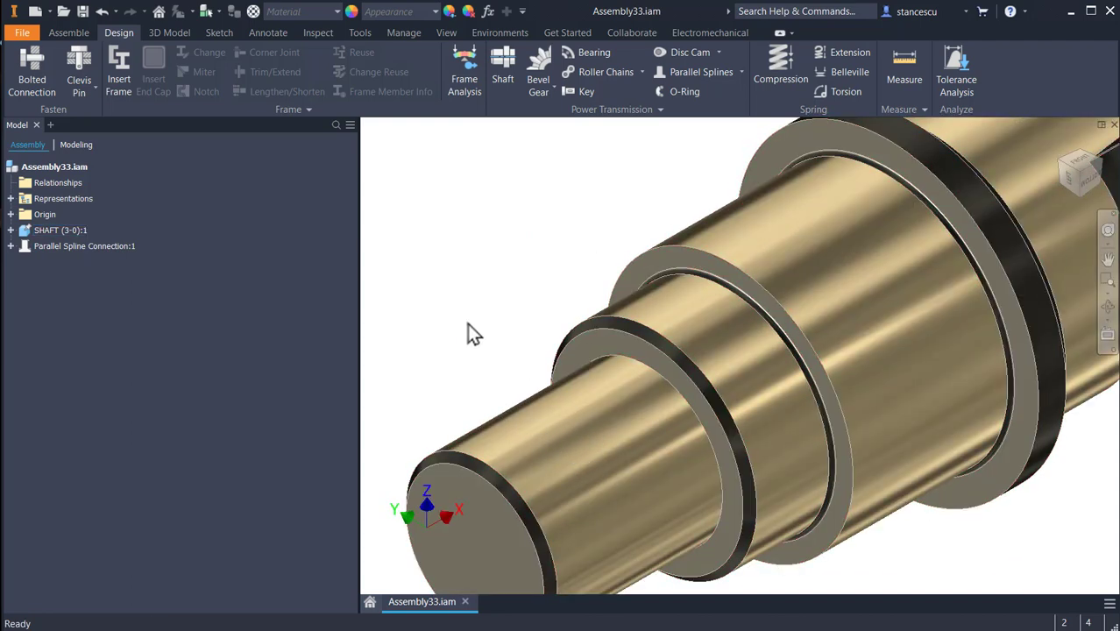
{"action": "left_click", "coordinate": [675, 91]}
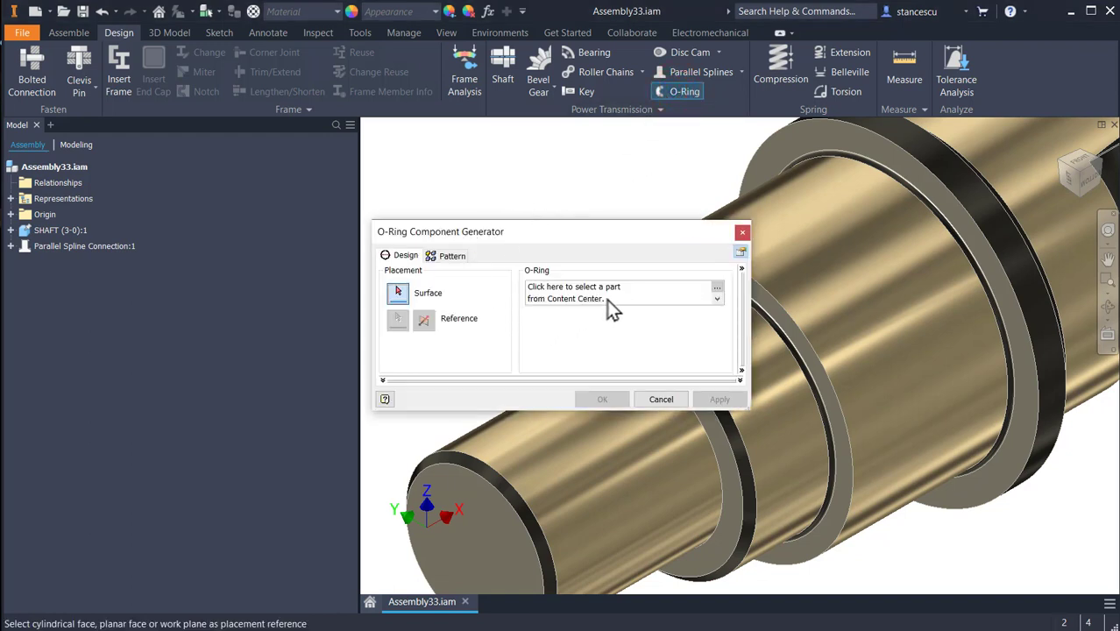
{"action": "left_click_drag", "start_coordinate": [615, 226], "coordinate": [402, 163]}
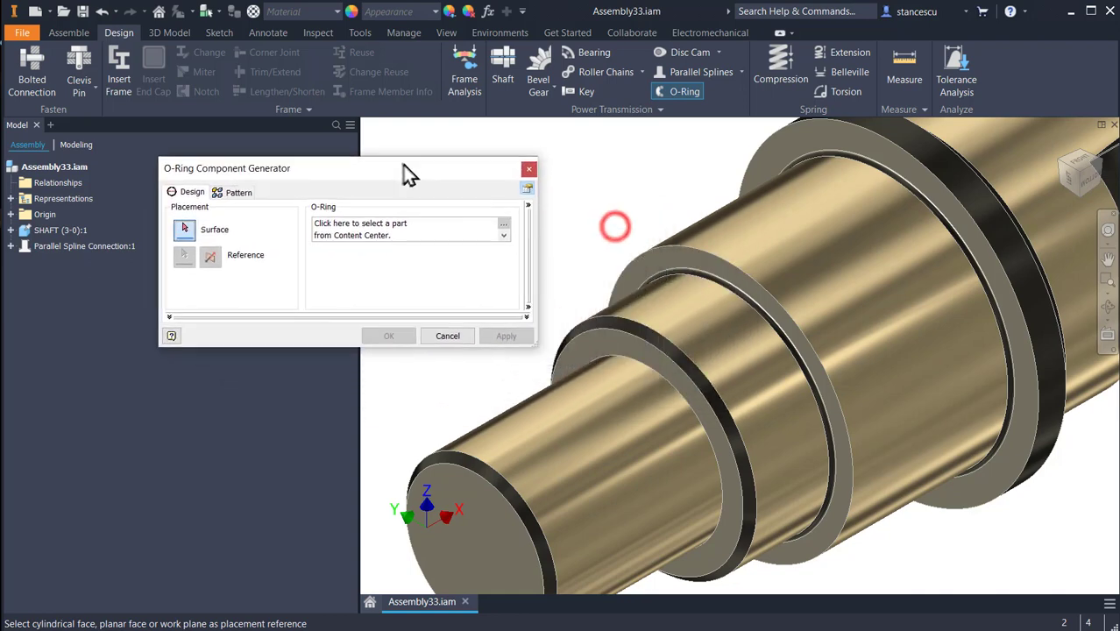
{"action": "left_click", "coordinate": [415, 230]}
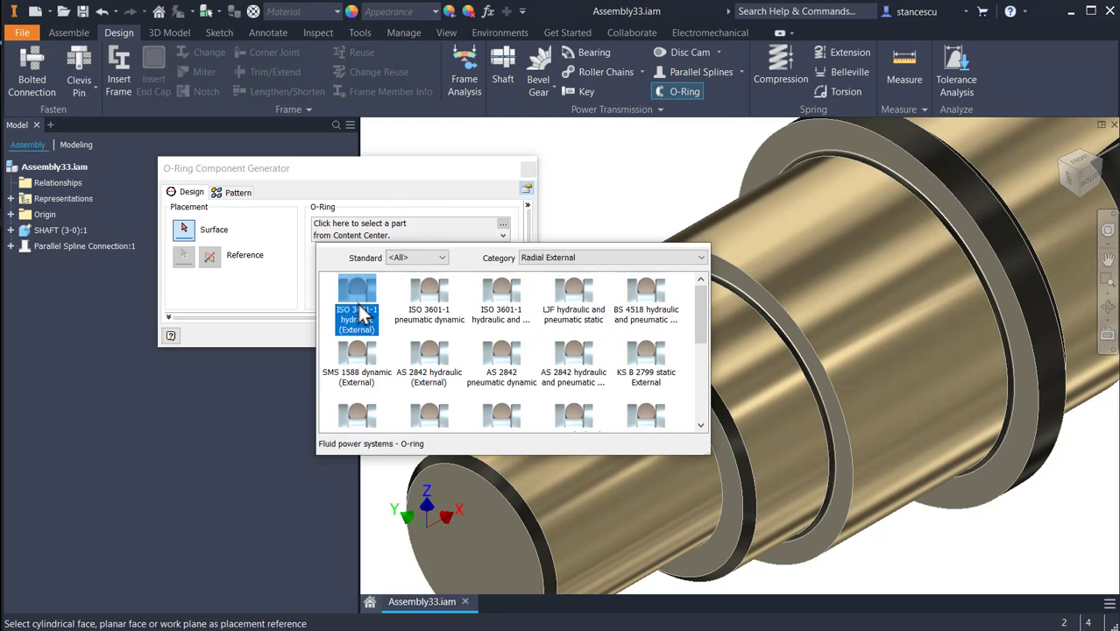
{"action": "left_click", "coordinate": [360, 298]}
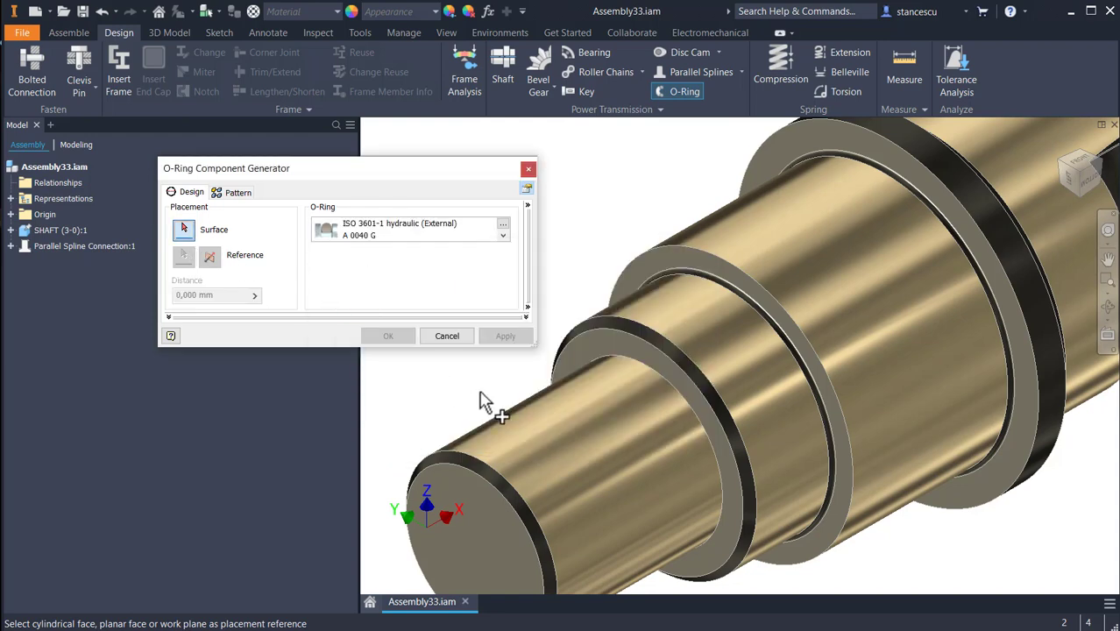
Place the O-ring on the smallest end section's cylindrical surface, 8 mm from the shaft's end face, and generate it with its groove
{"action": "left_click", "coordinate": [585, 435]}
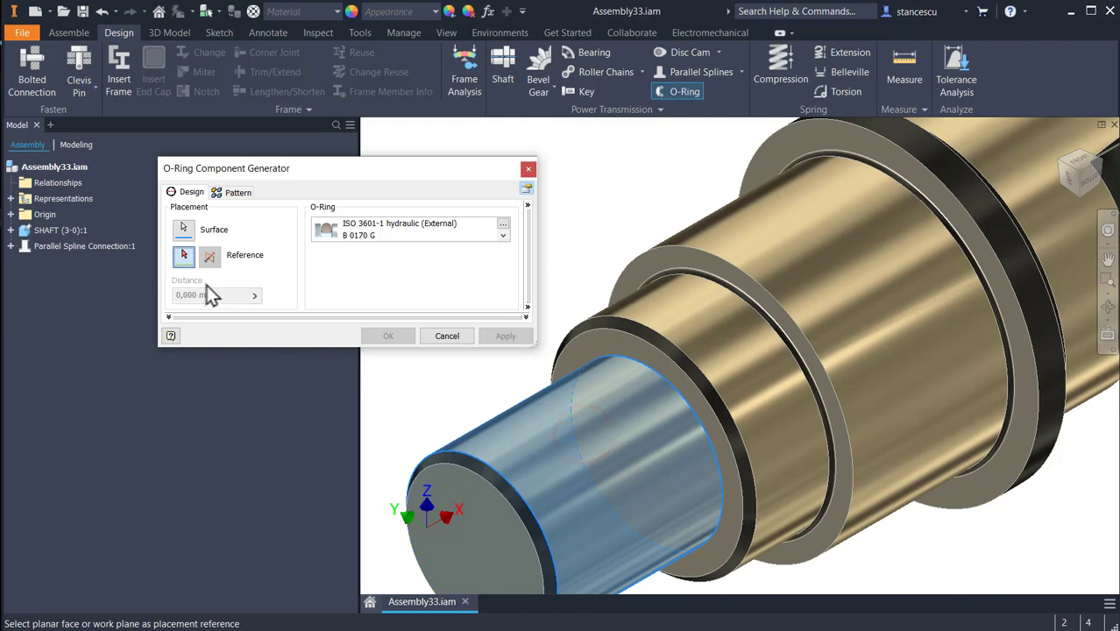
{"action": "left_click", "coordinate": [462, 496]}
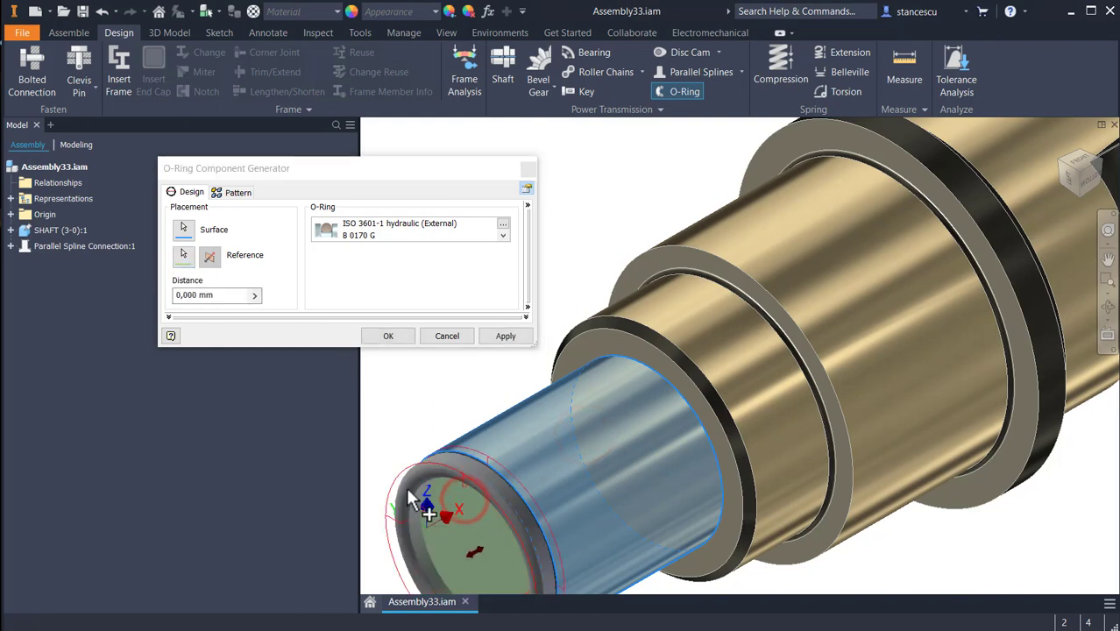
{"action": "left_click_drag", "start_coordinate": [481, 563], "coordinate": [576, 526]}
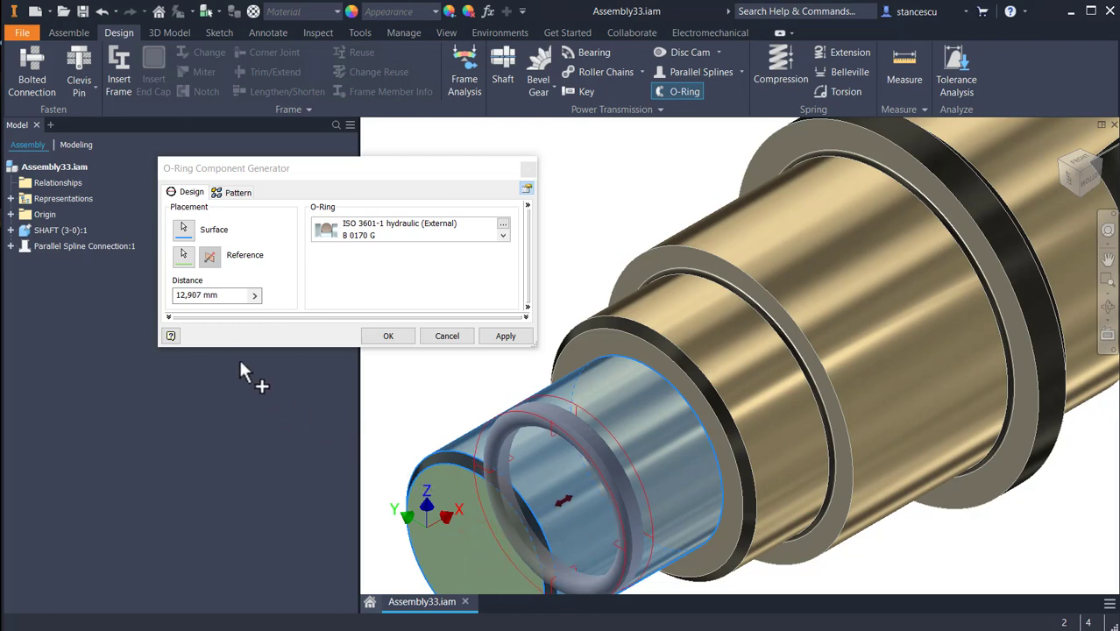
{"action": "left_click", "coordinate": [232, 295]}
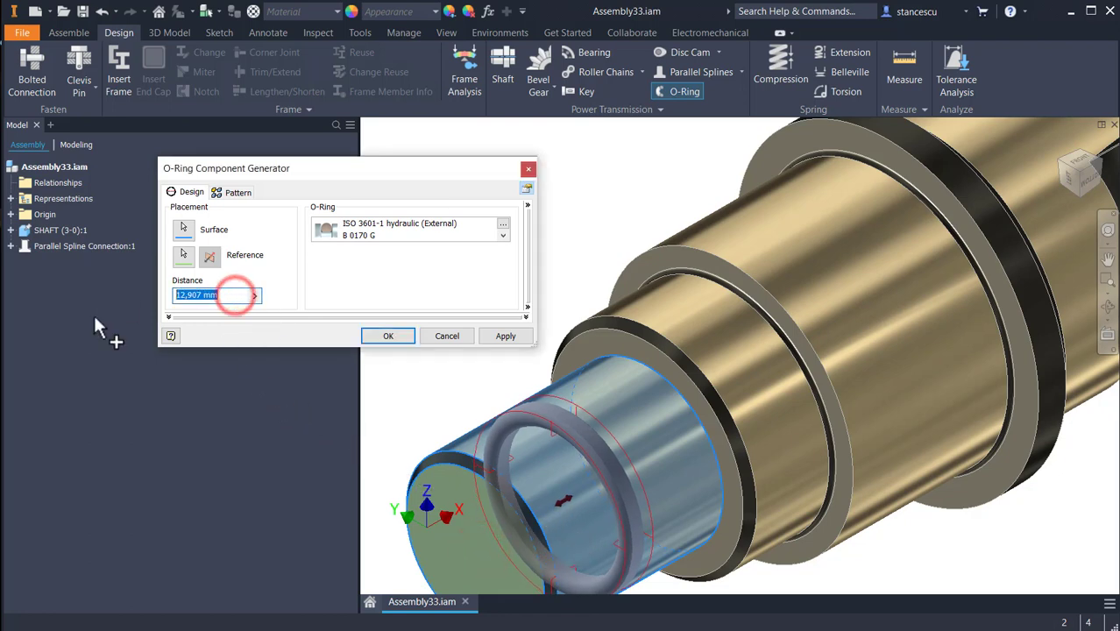
{"action": "type", "text": "8"}
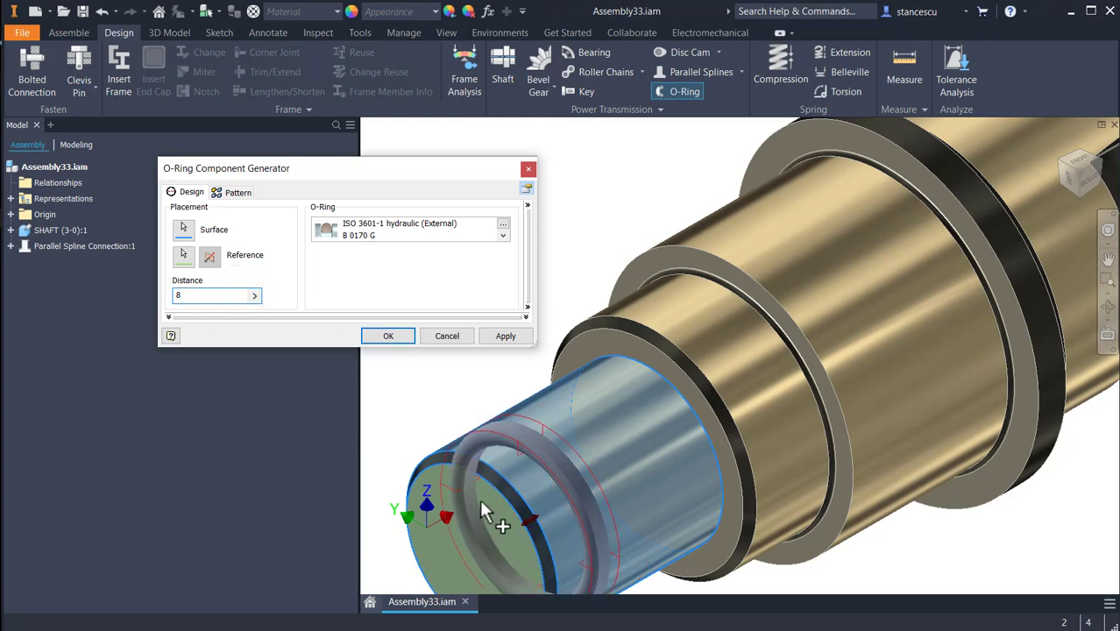
{"action": "left_click", "coordinate": [389, 337]}
{"action": "left_click", "coordinate": [474, 354]}
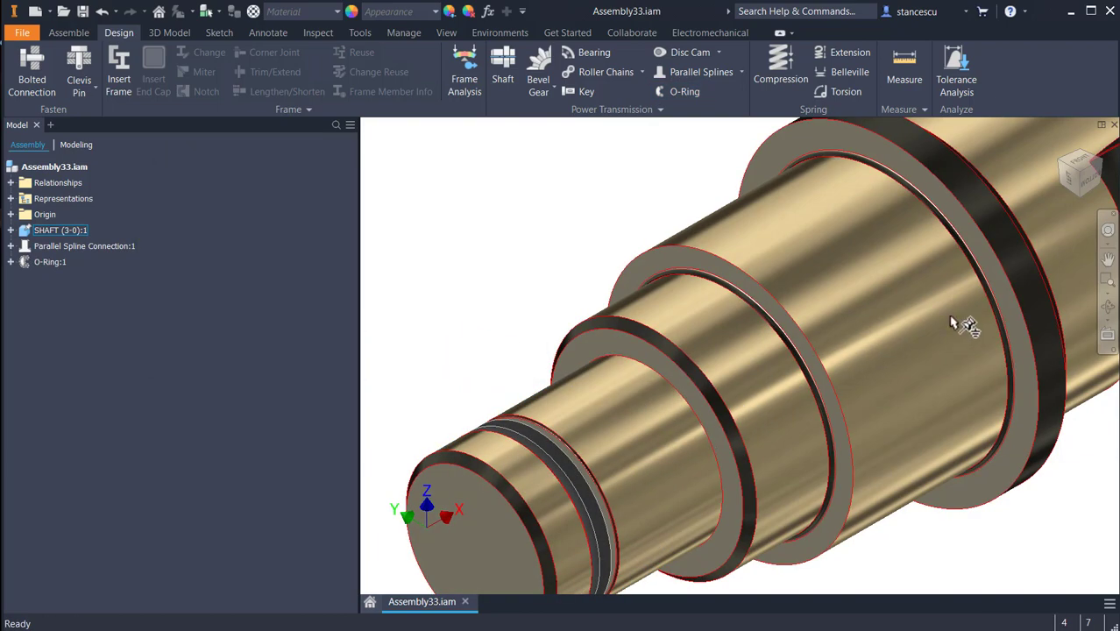
Examine how the O-ring sits in its shaft groove from the side and at an angle, and return to the home view
{"action": "left_click", "coordinate": [1091, 181]}
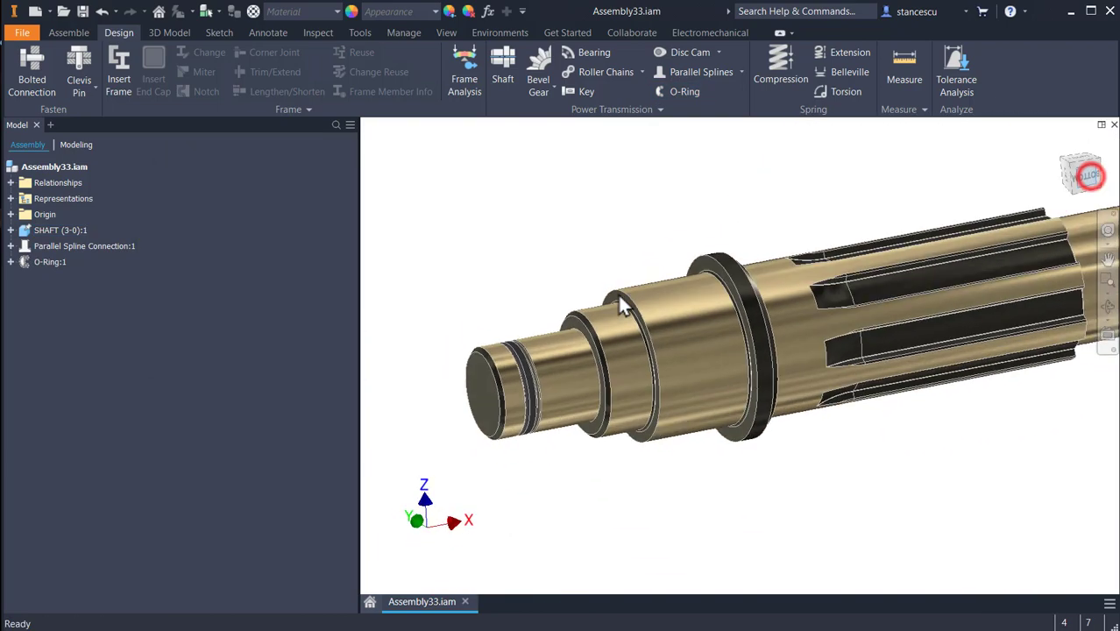
{"action": "scroll", "coordinate": [547, 456], "scroll_direction": "down", "scroll_amount": 6}
{"action": "scroll", "coordinate": [550, 448], "scroll_direction": "down", "scroll_amount": 2}
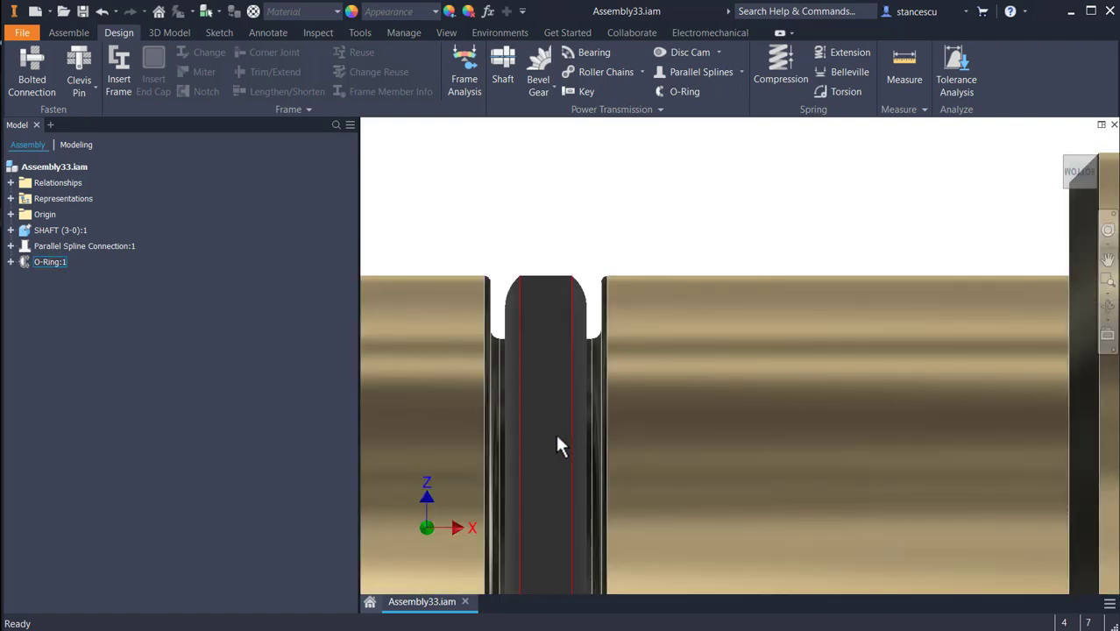
{"action": "middle_click_drag", "start_coordinate": [569, 442], "coordinate": [596, 478], "text": "shift"}
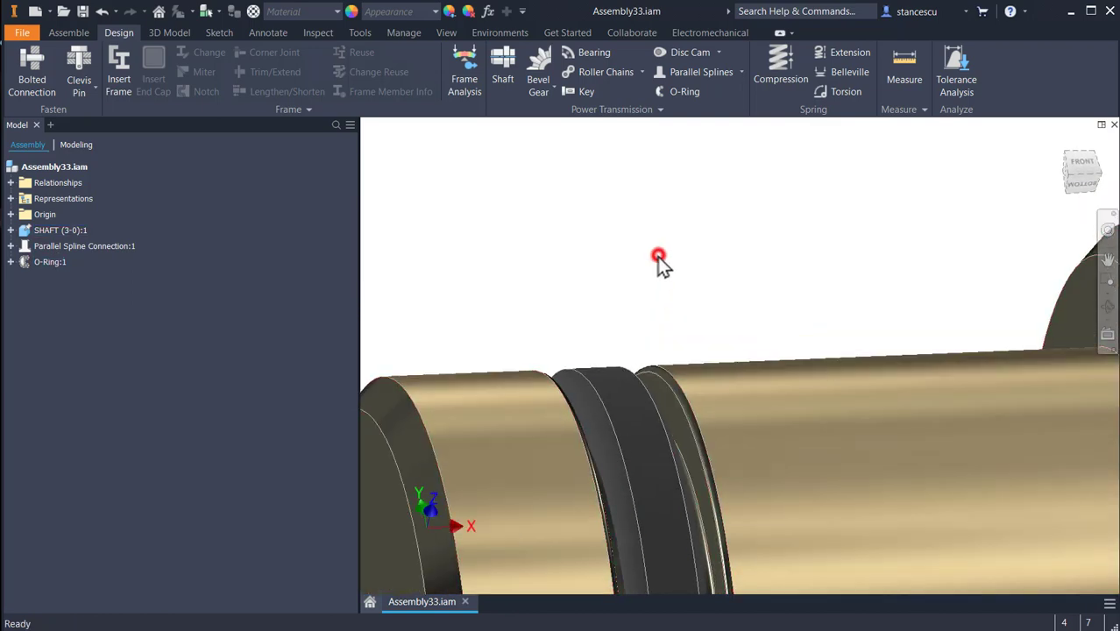
{"action": "key", "text": "F6"}
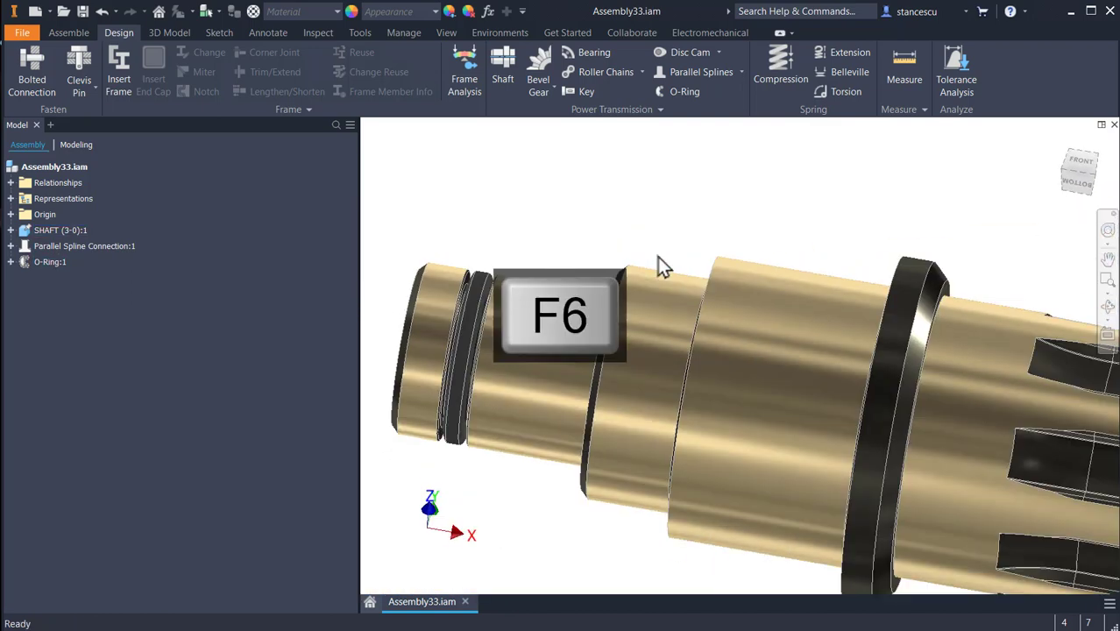
{"action": "left_click", "coordinate": [868, 207]}
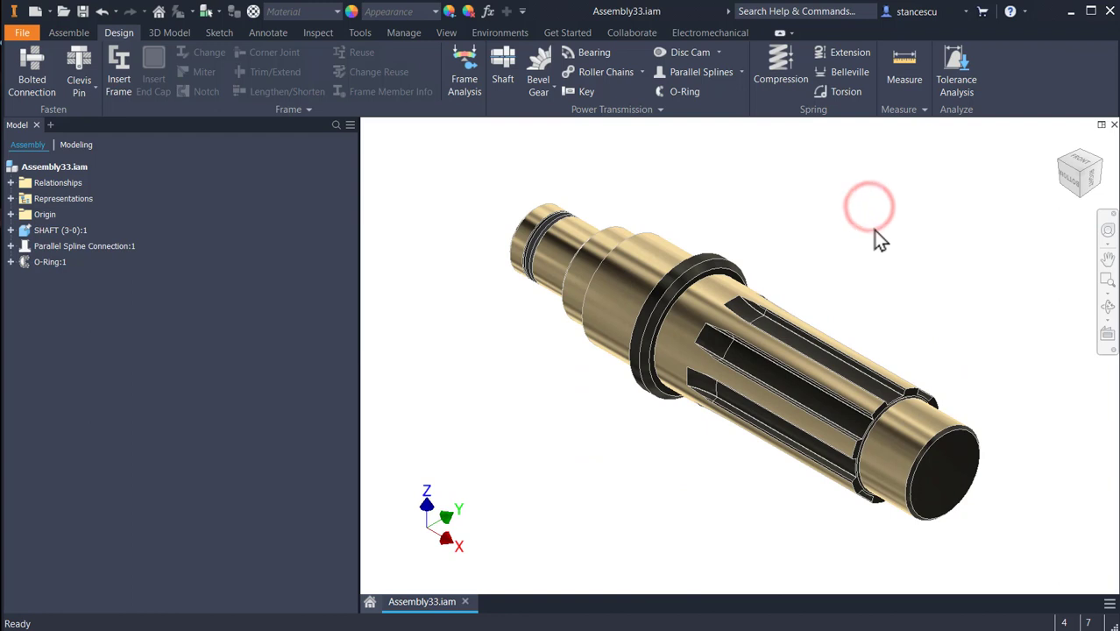